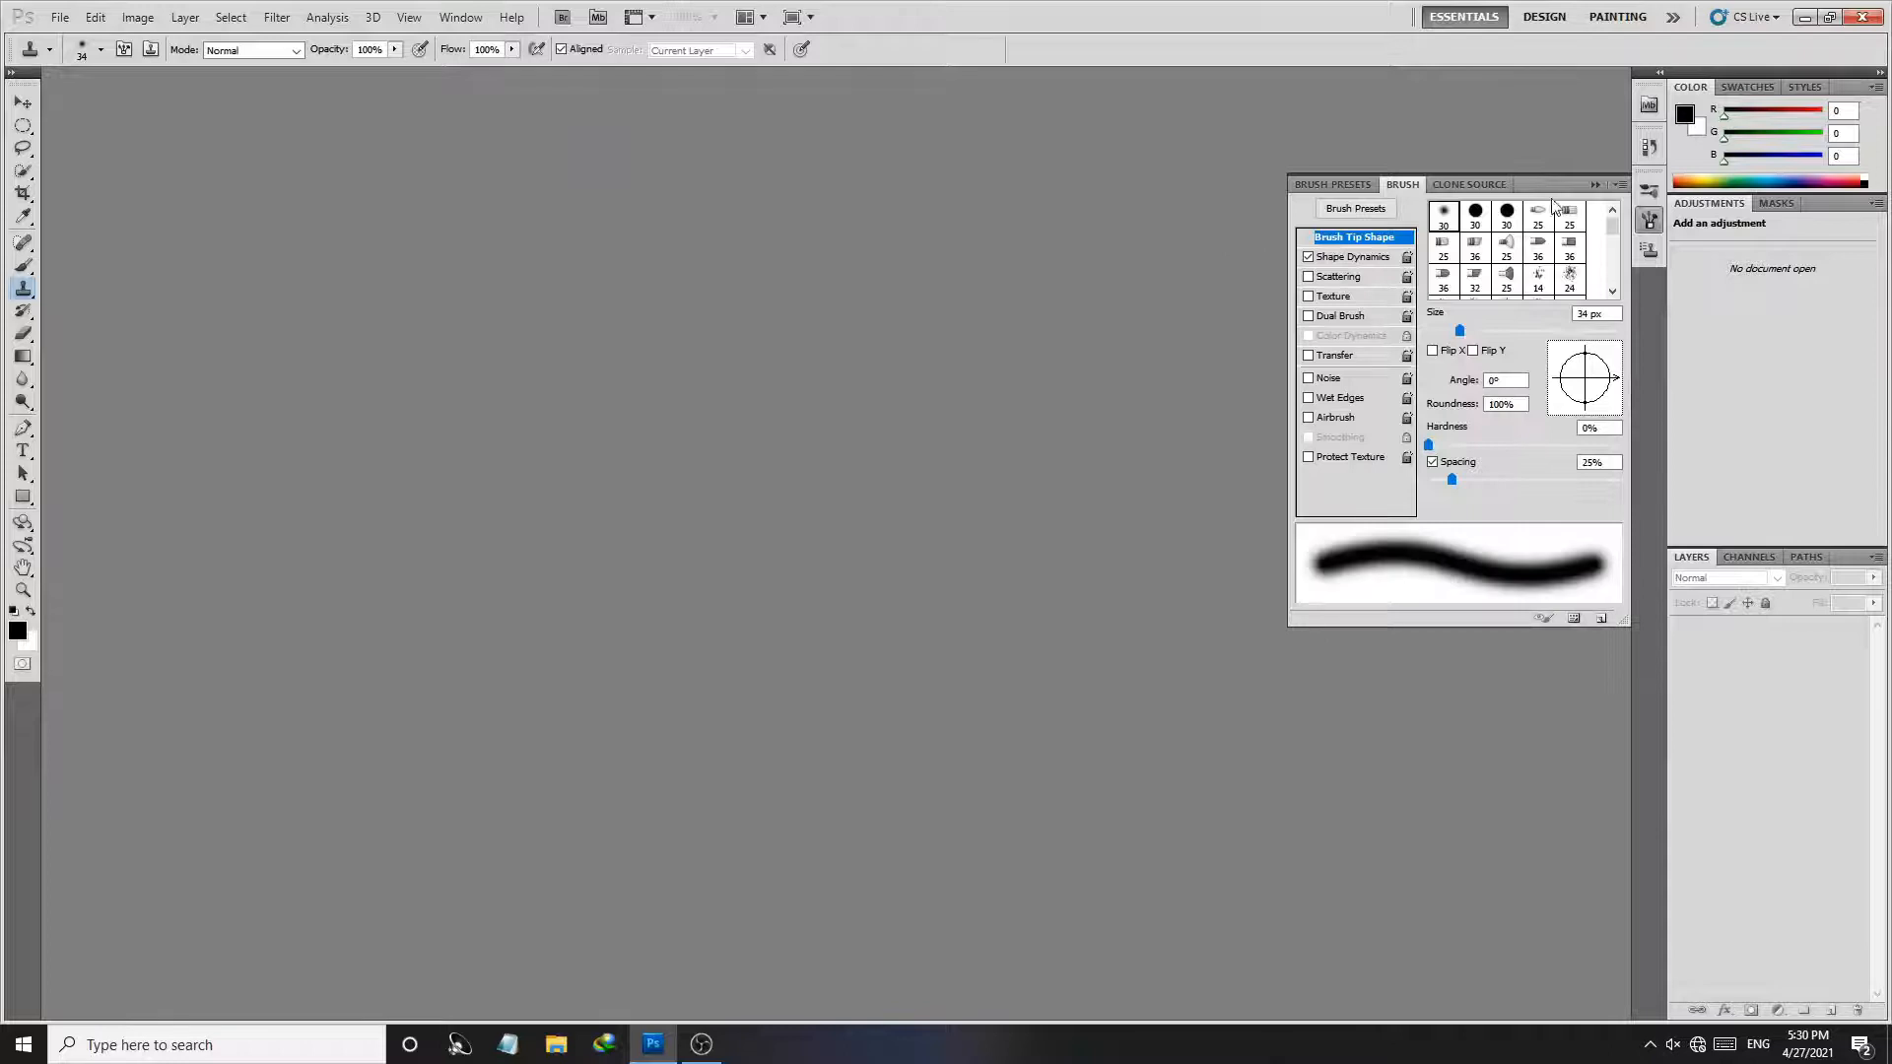
Step: Create a new white RGB document with the Photo preset, Landscape 2 x 3, 3 by 2 inches at 300 pixels/inch
{"action": "left_click", "coordinate": [1590, 186]}
{"action": "left_click", "coordinate": [61, 18]}
{"action": "left_click", "coordinate": [84, 40]}
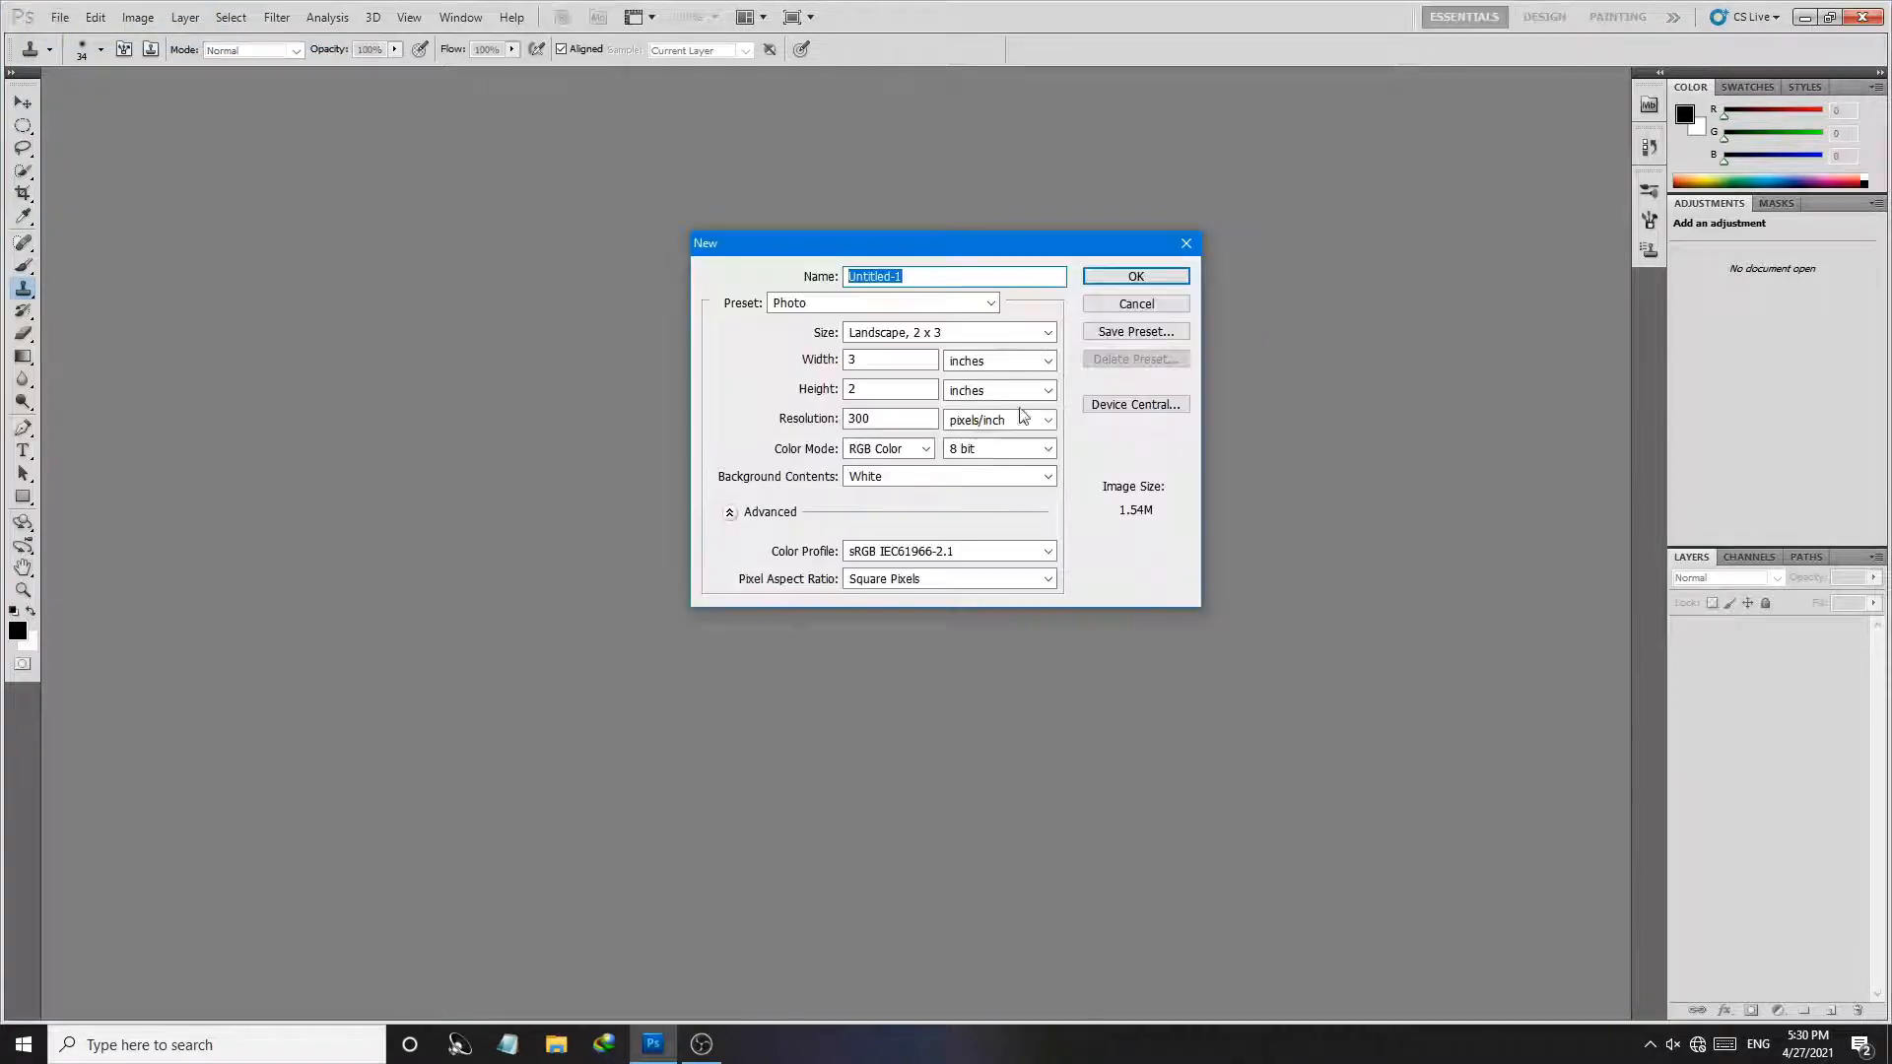
{"action": "left_click", "coordinate": [1149, 276]}
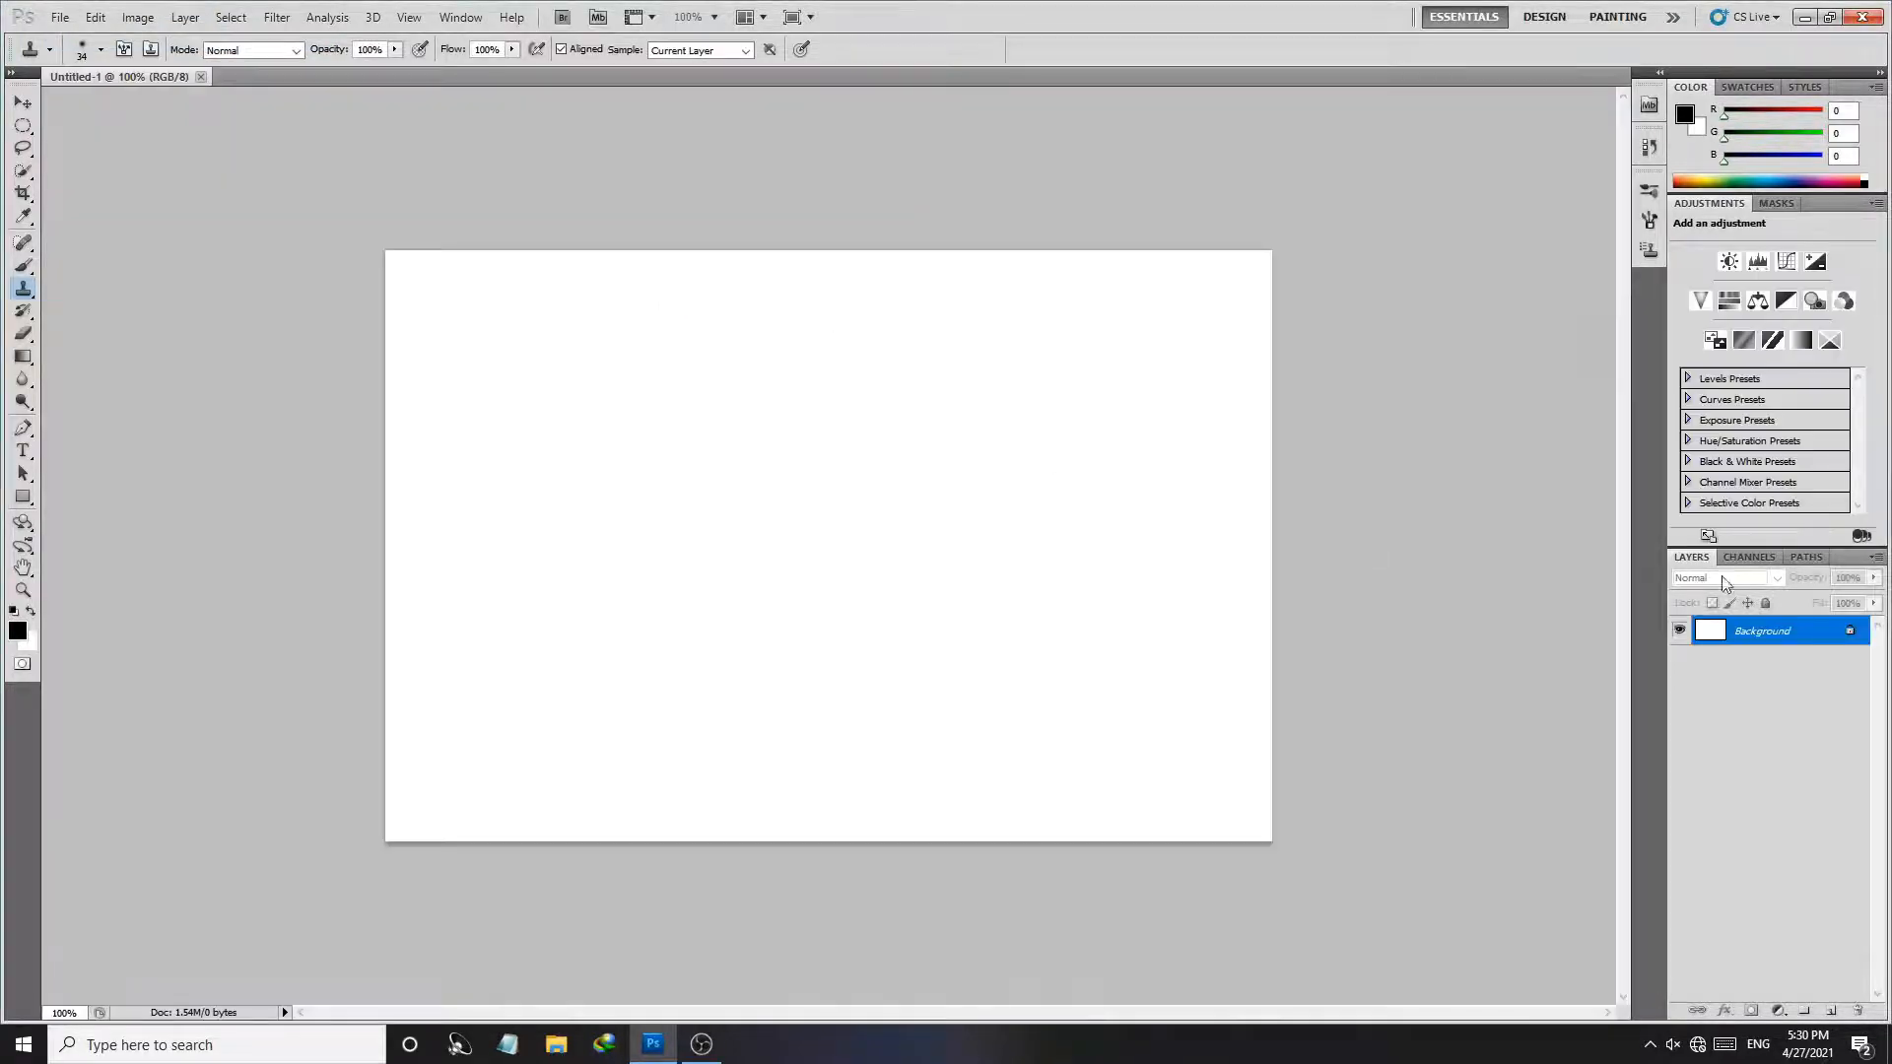
Step: Convert the blank document's locked Background into a regular layer named Layer 0
{"action": "right_click", "coordinate": [1782, 645]}
{"action": "left_click", "coordinate": [1784, 655]}
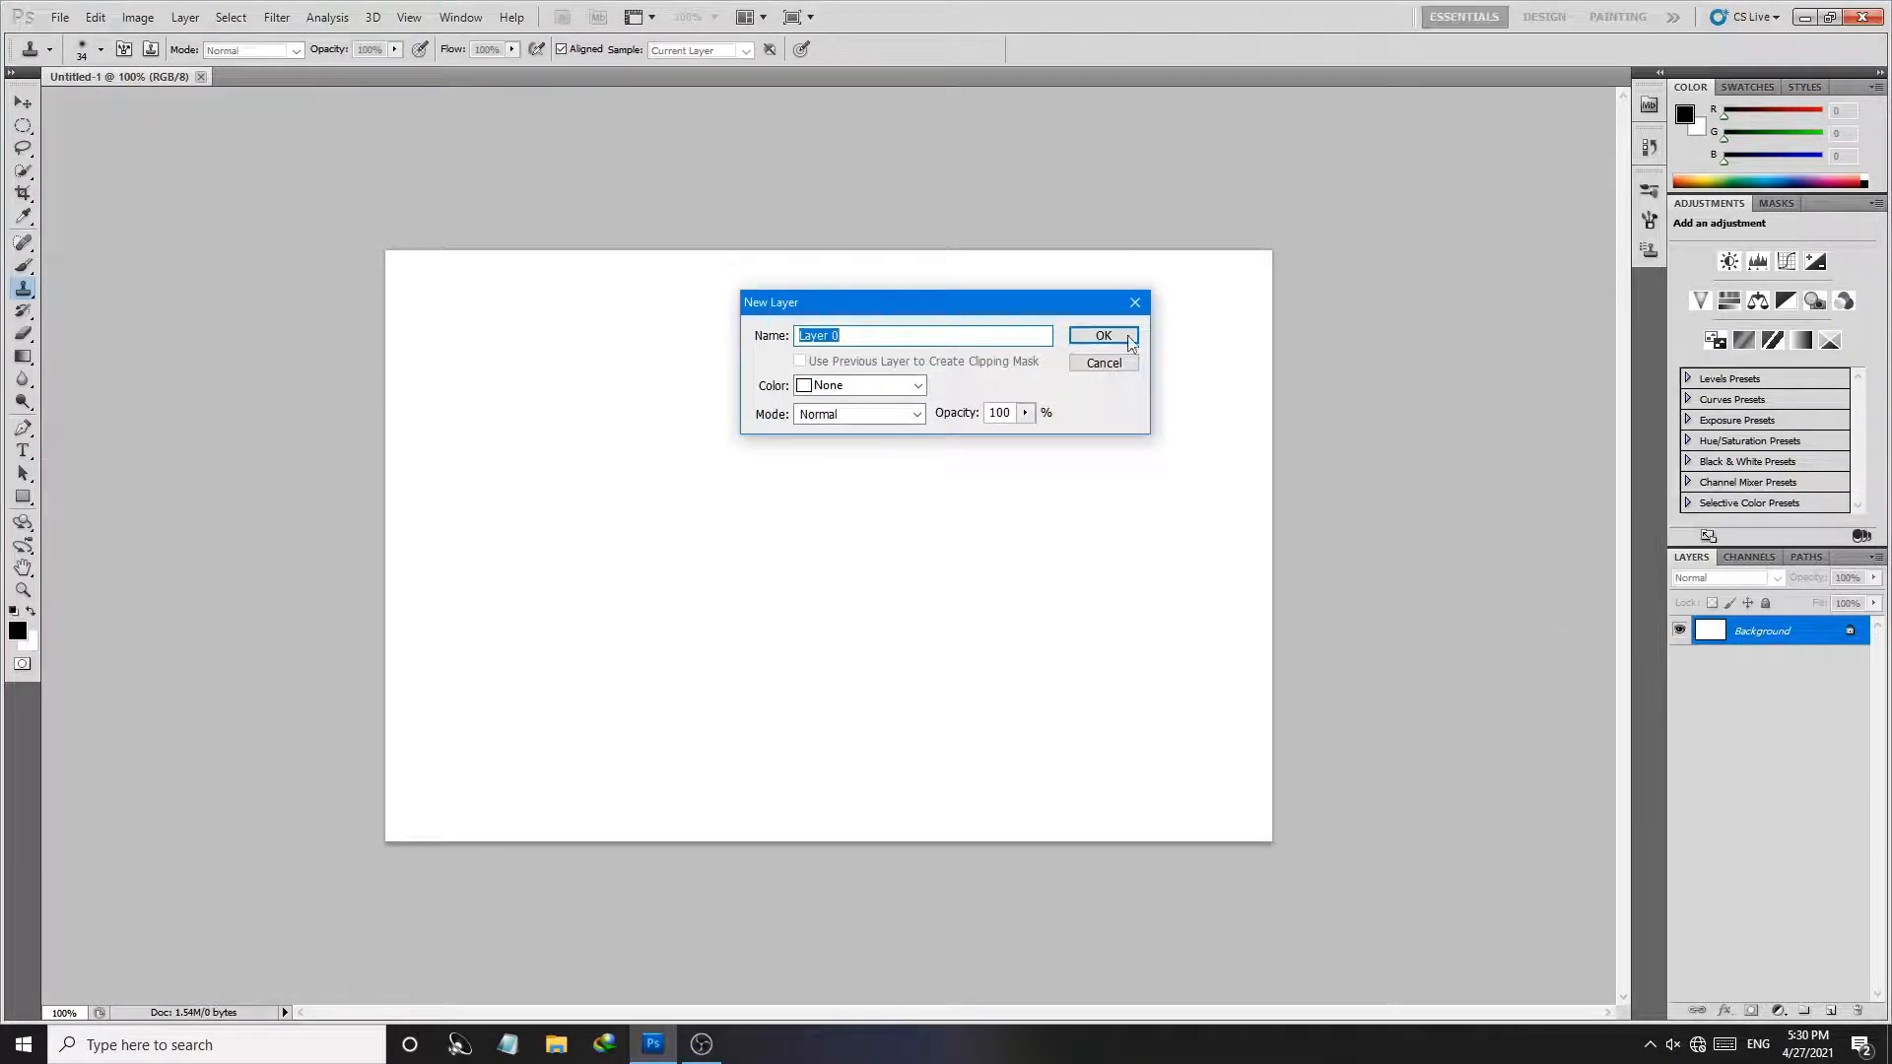
{"action": "left_click", "coordinate": [1103, 337]}
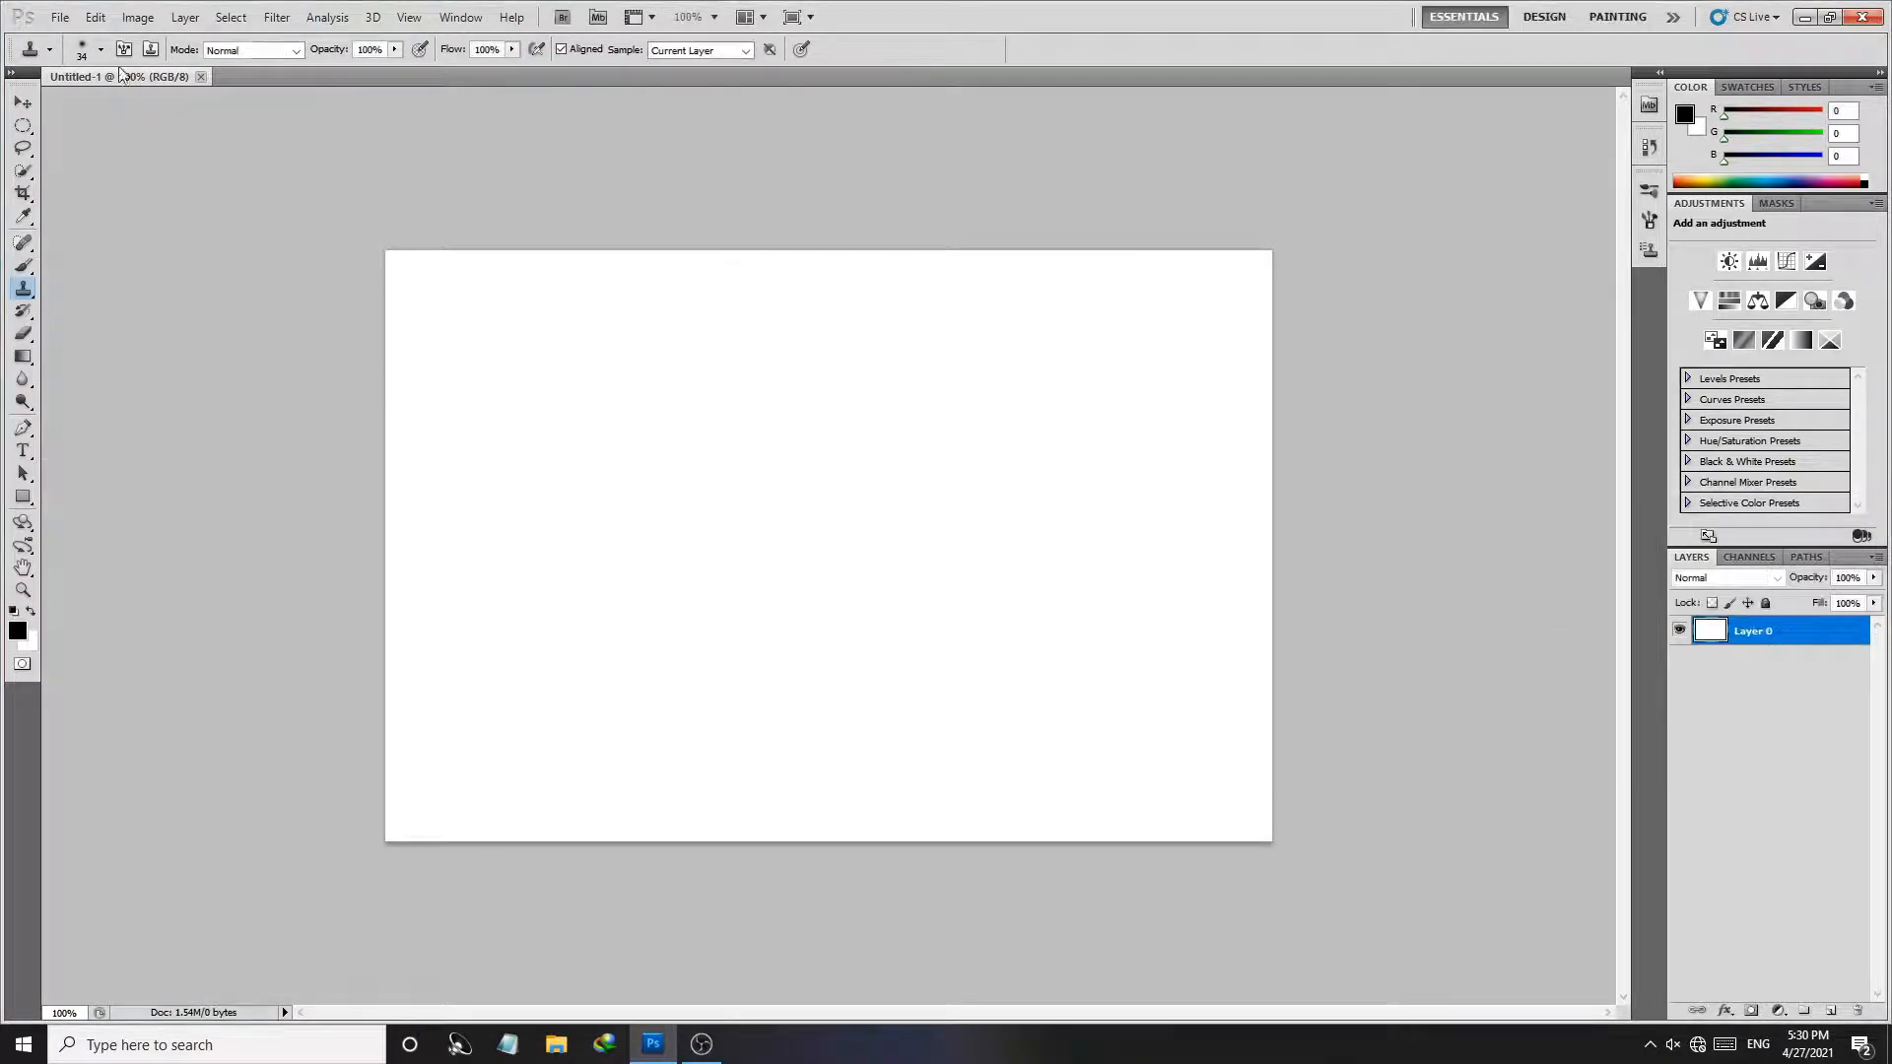
Step: Crop the blank canvas to a portrait format 4 inches wide and 5 inches high at 300 pixels/inch
{"action": "left_click", "coordinate": [26, 194]}
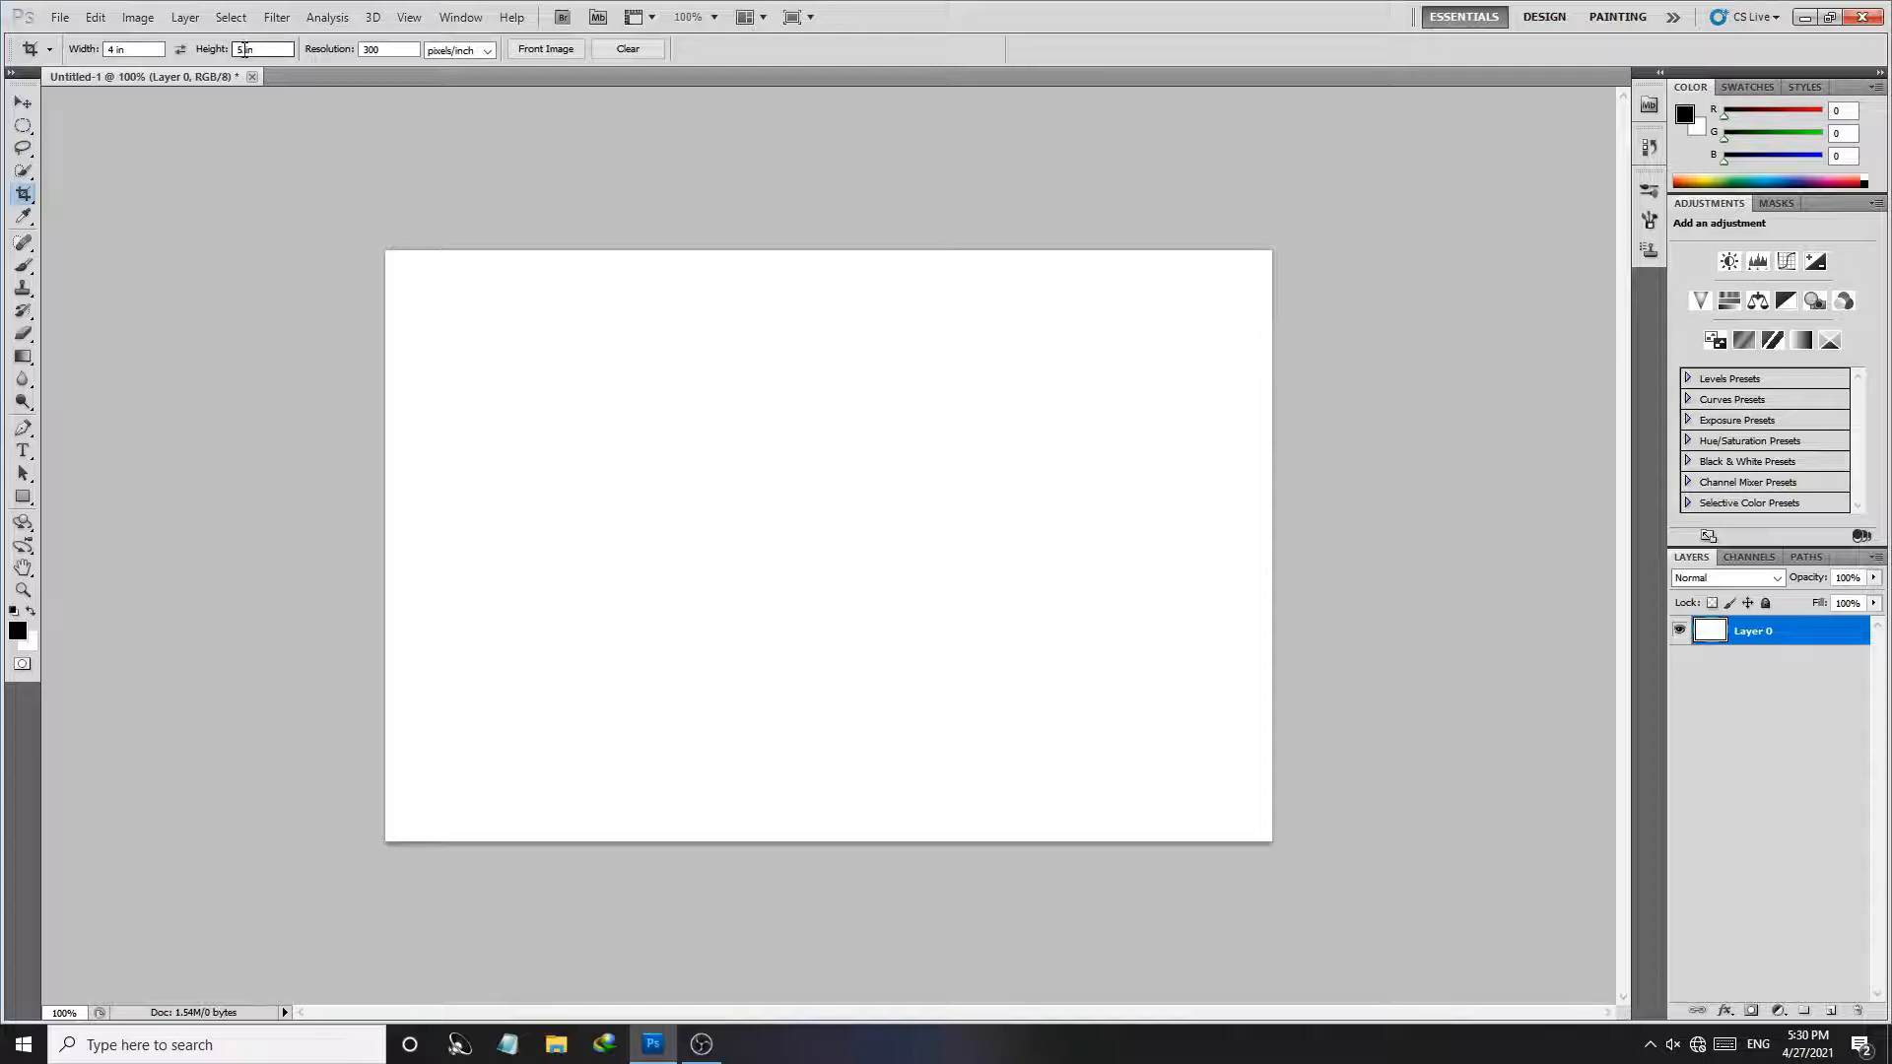
{"action": "left_click", "coordinate": [50, 51]}
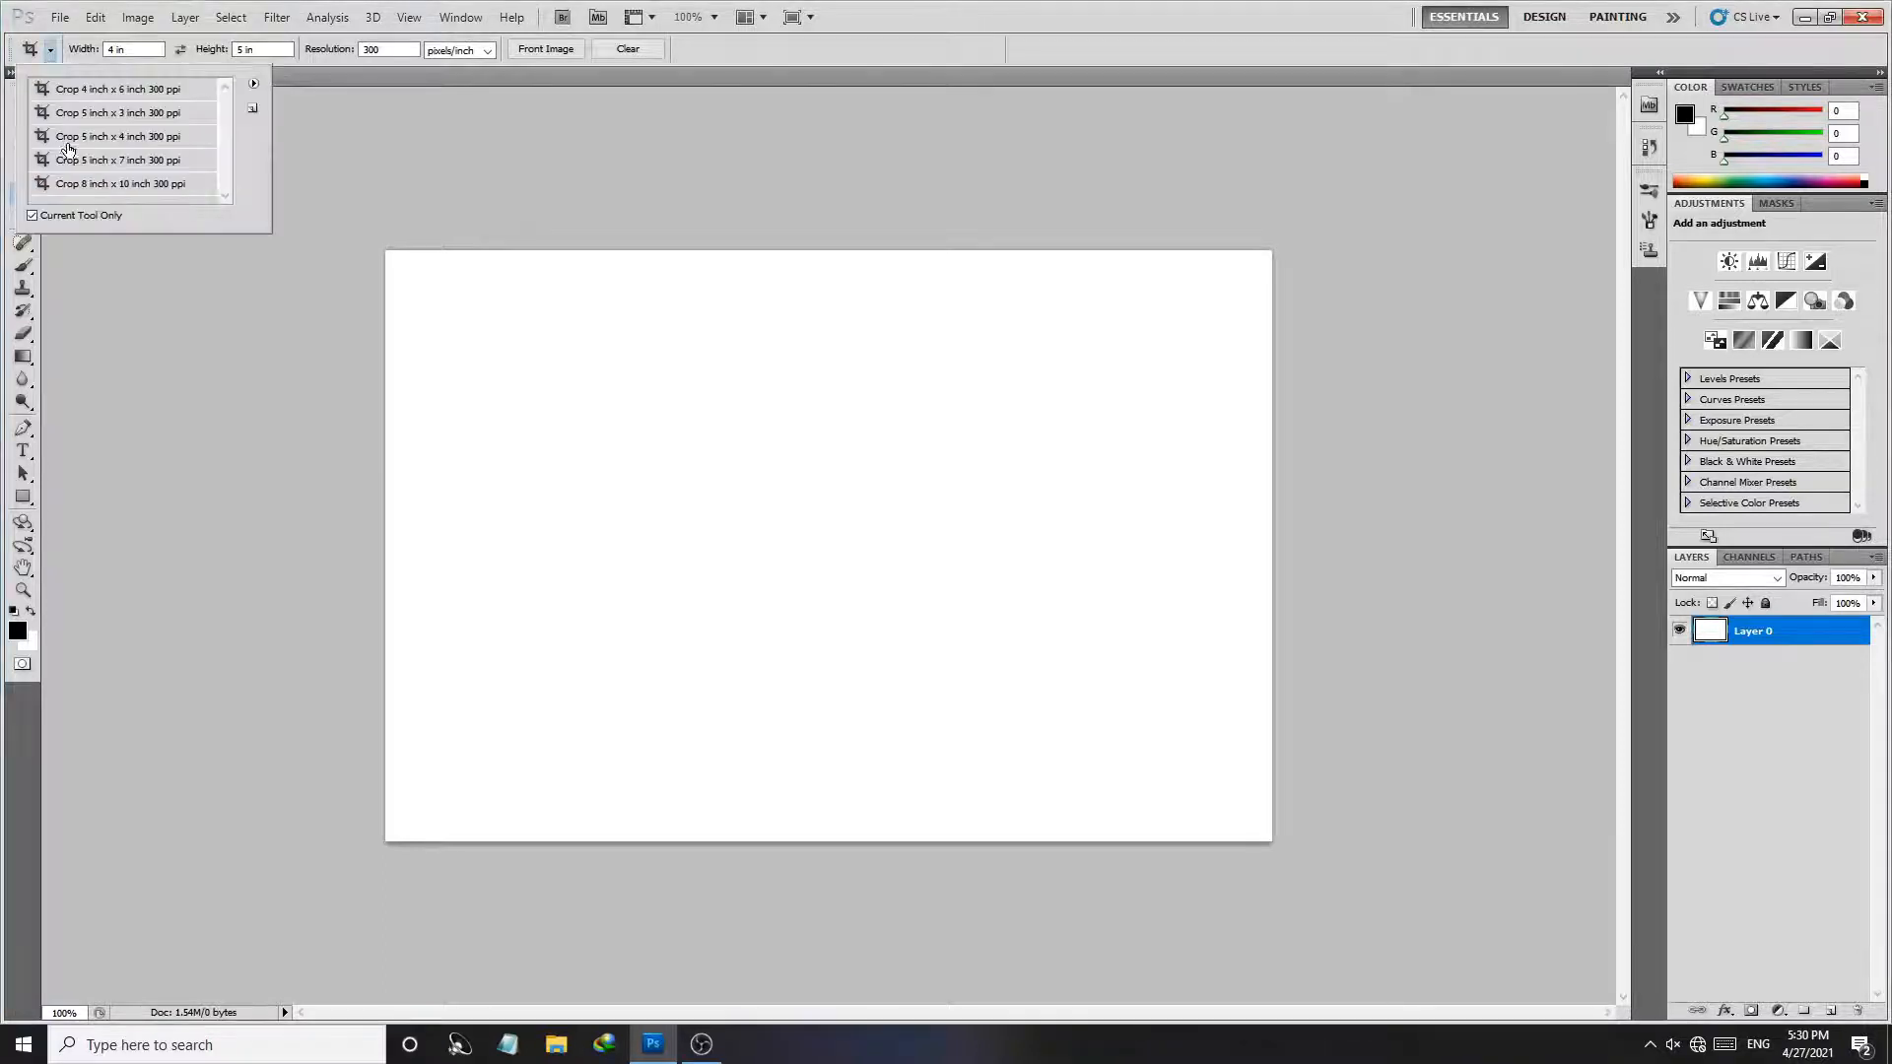
{"action": "left_click", "coordinate": [97, 92]}
{"action": "left_click", "coordinate": [244, 49]}
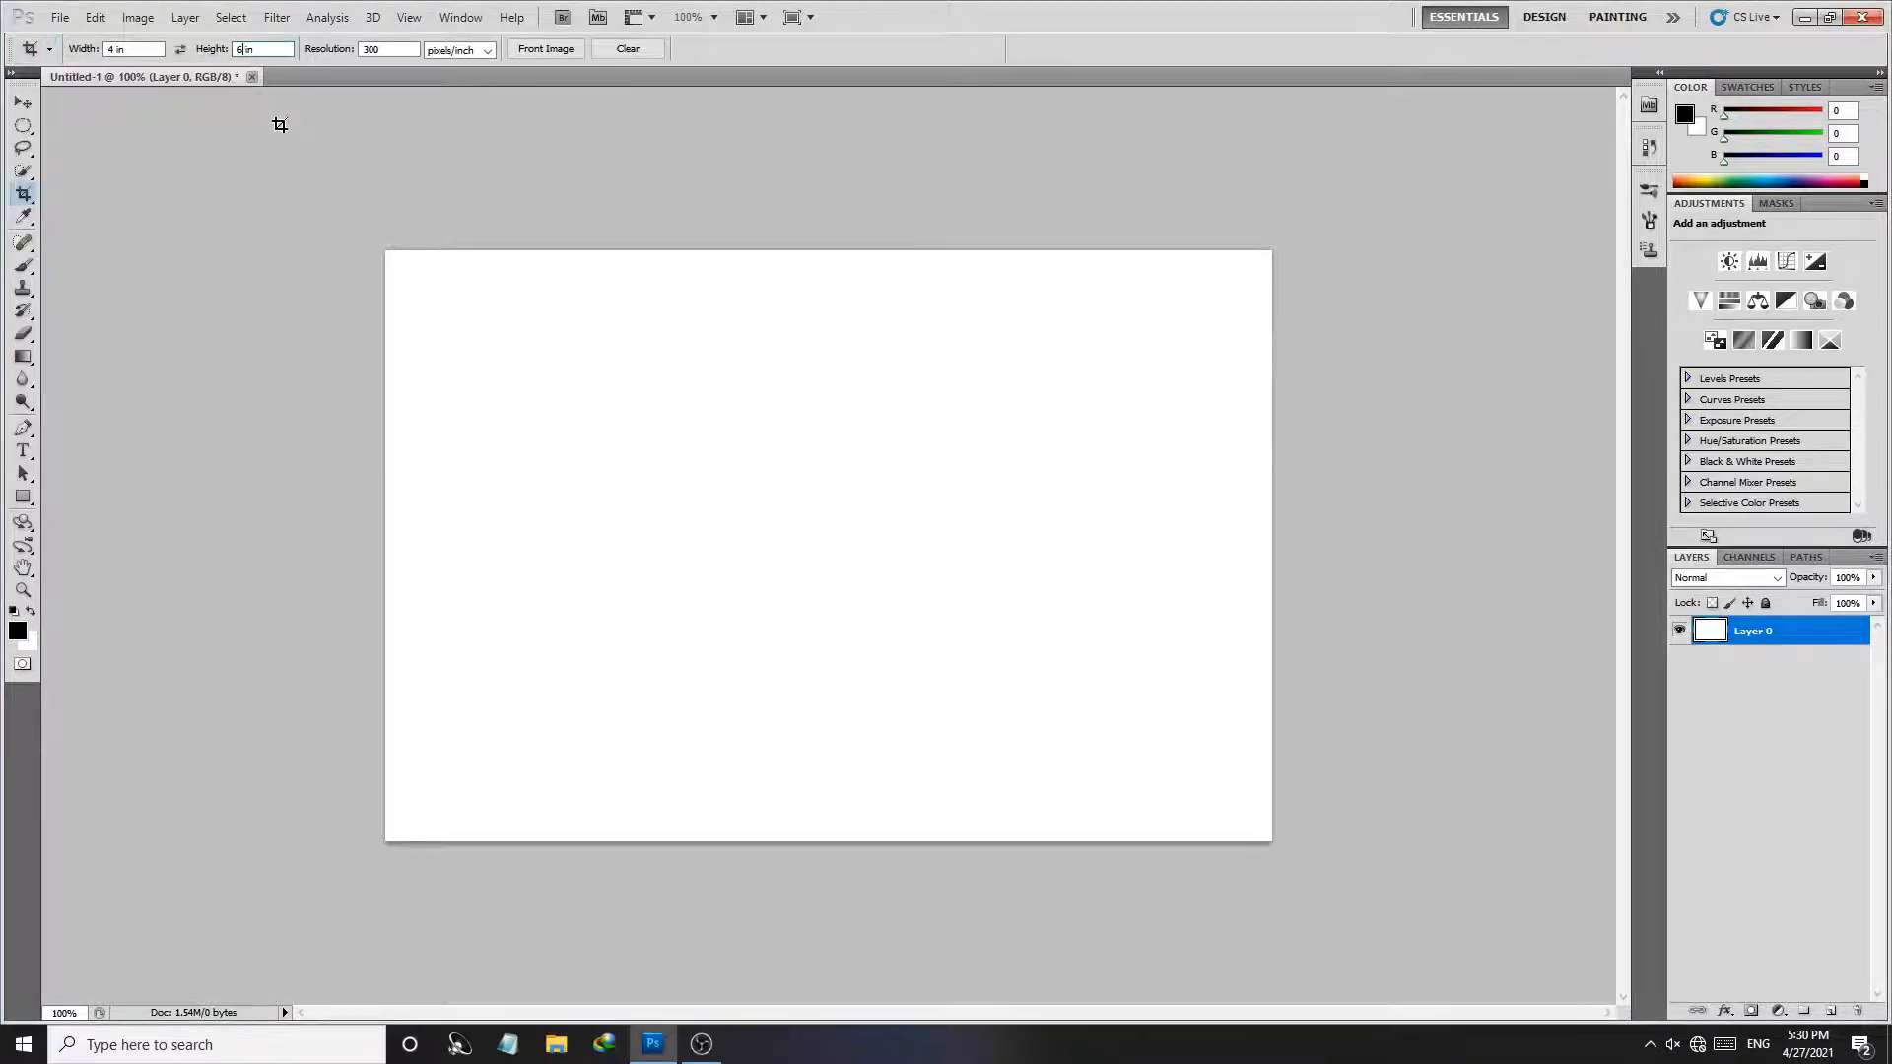
{"action": "key", "text": "BackSpace"}
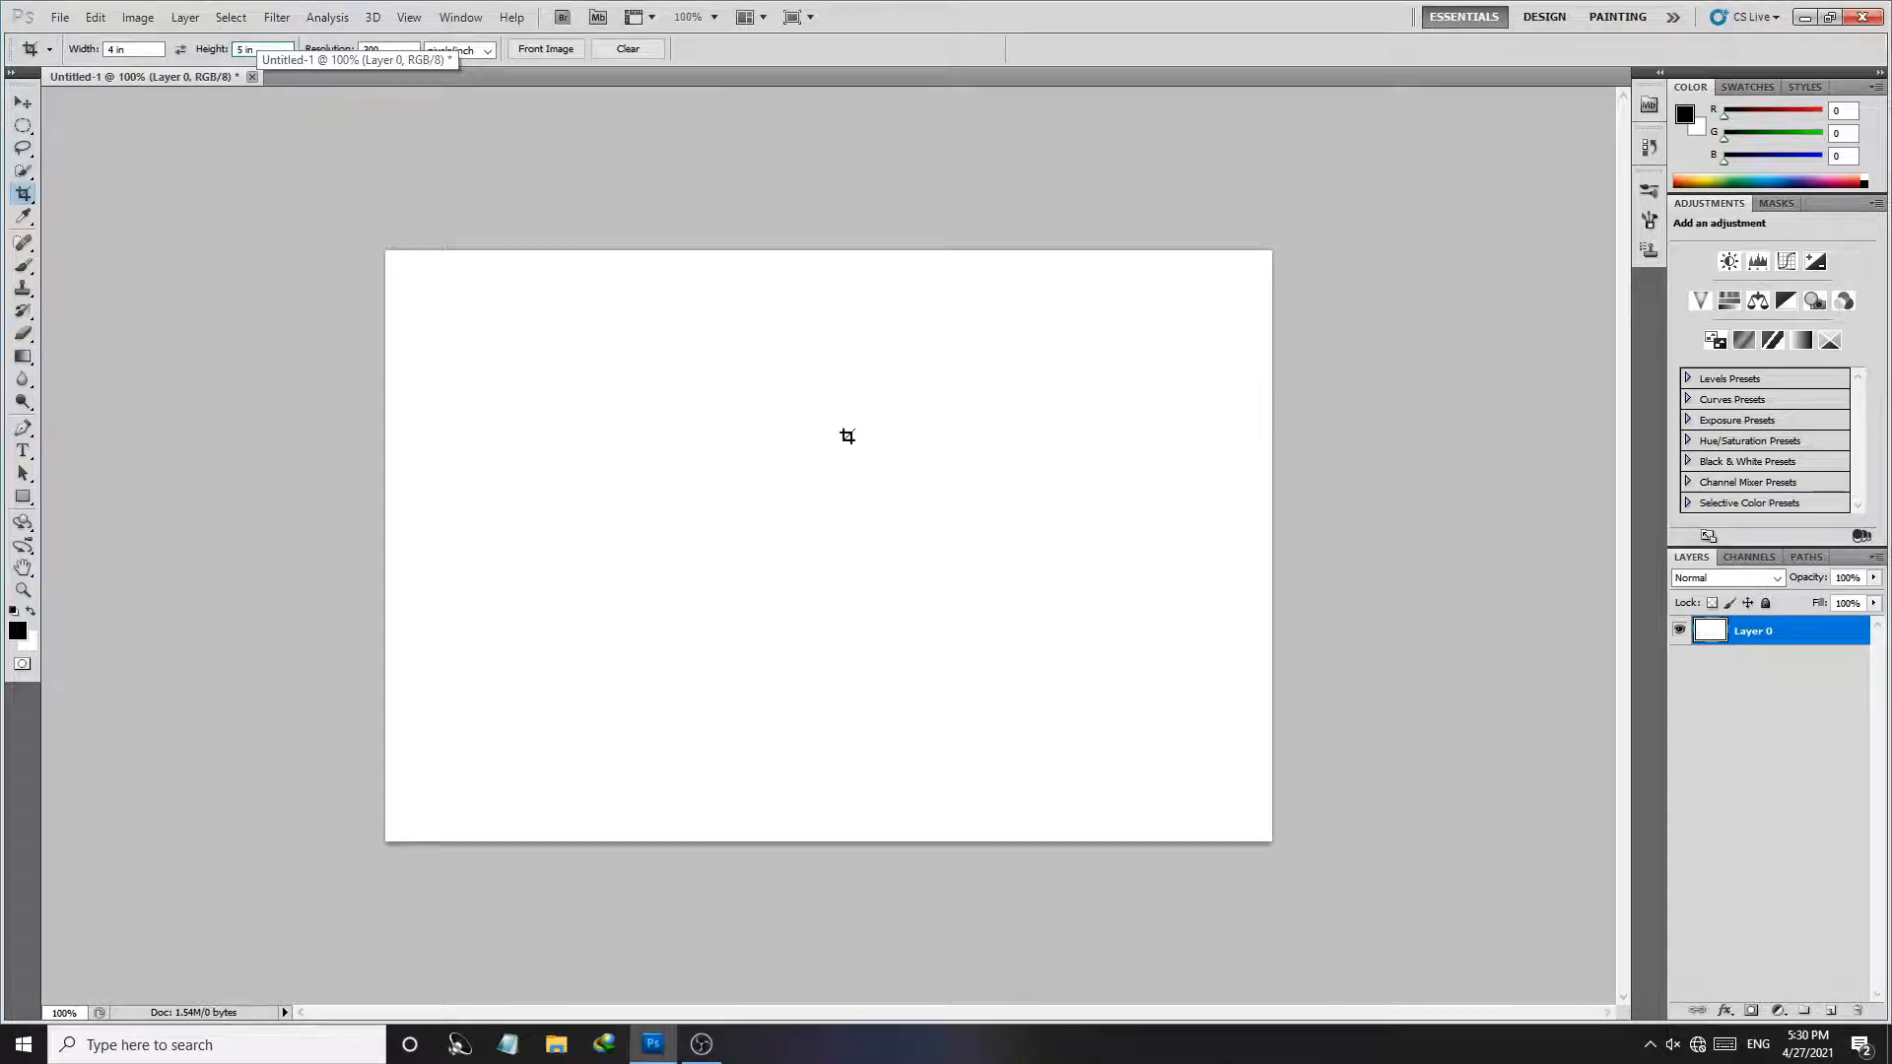
{"action": "left_click_drag", "start_coordinate": [1270, 821], "coordinate": [1284, 833]}
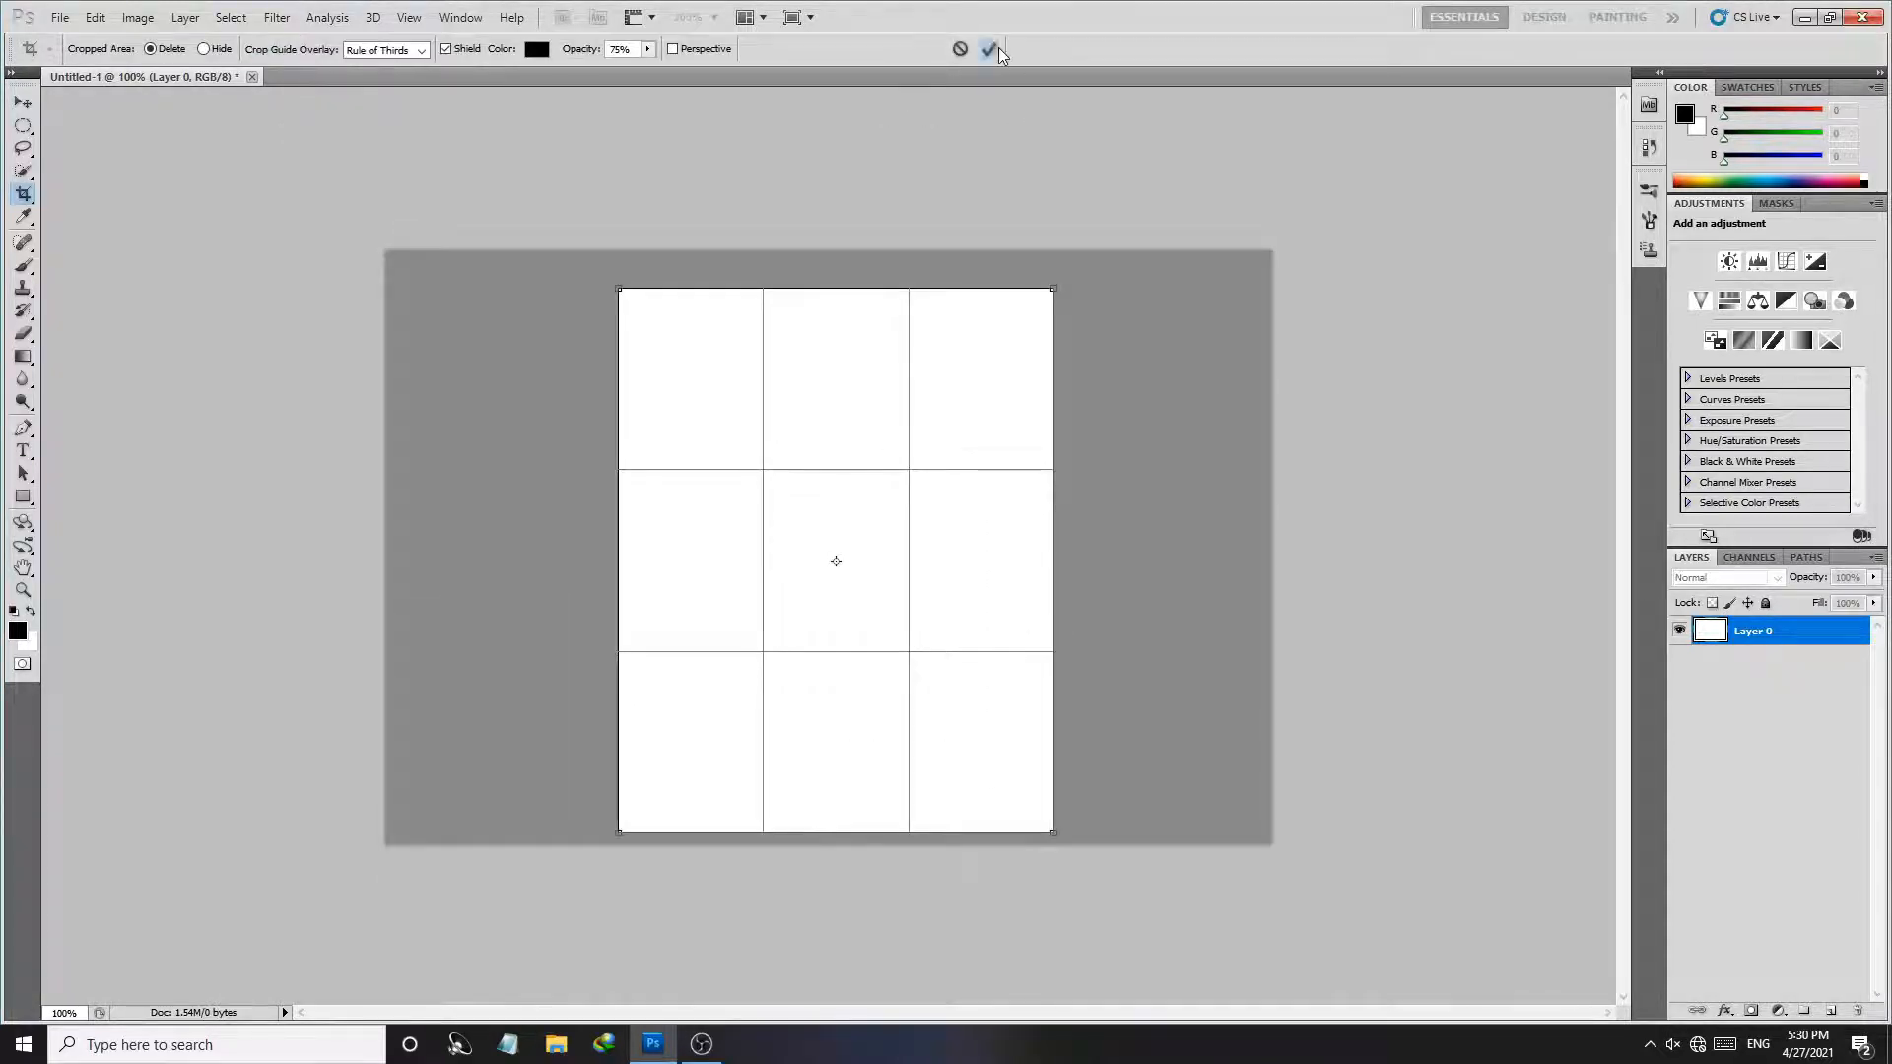
{"action": "left_click", "coordinate": [998, 49]}
Step: Open the motorcycle photo PicsArt_04-21-09.49.20.jpg from the sample folder, leaving the Camera Raw settings at their defaults
{"action": "key", "text": "z"}
{"action": "left_click_drag", "start_coordinate": [1179, 322], "coordinate": [1111, 315]}
{"action": "key", "text": "space"}
{"action": "left_click_drag", "start_coordinate": [1083, 393], "coordinate": [1006, 495]}
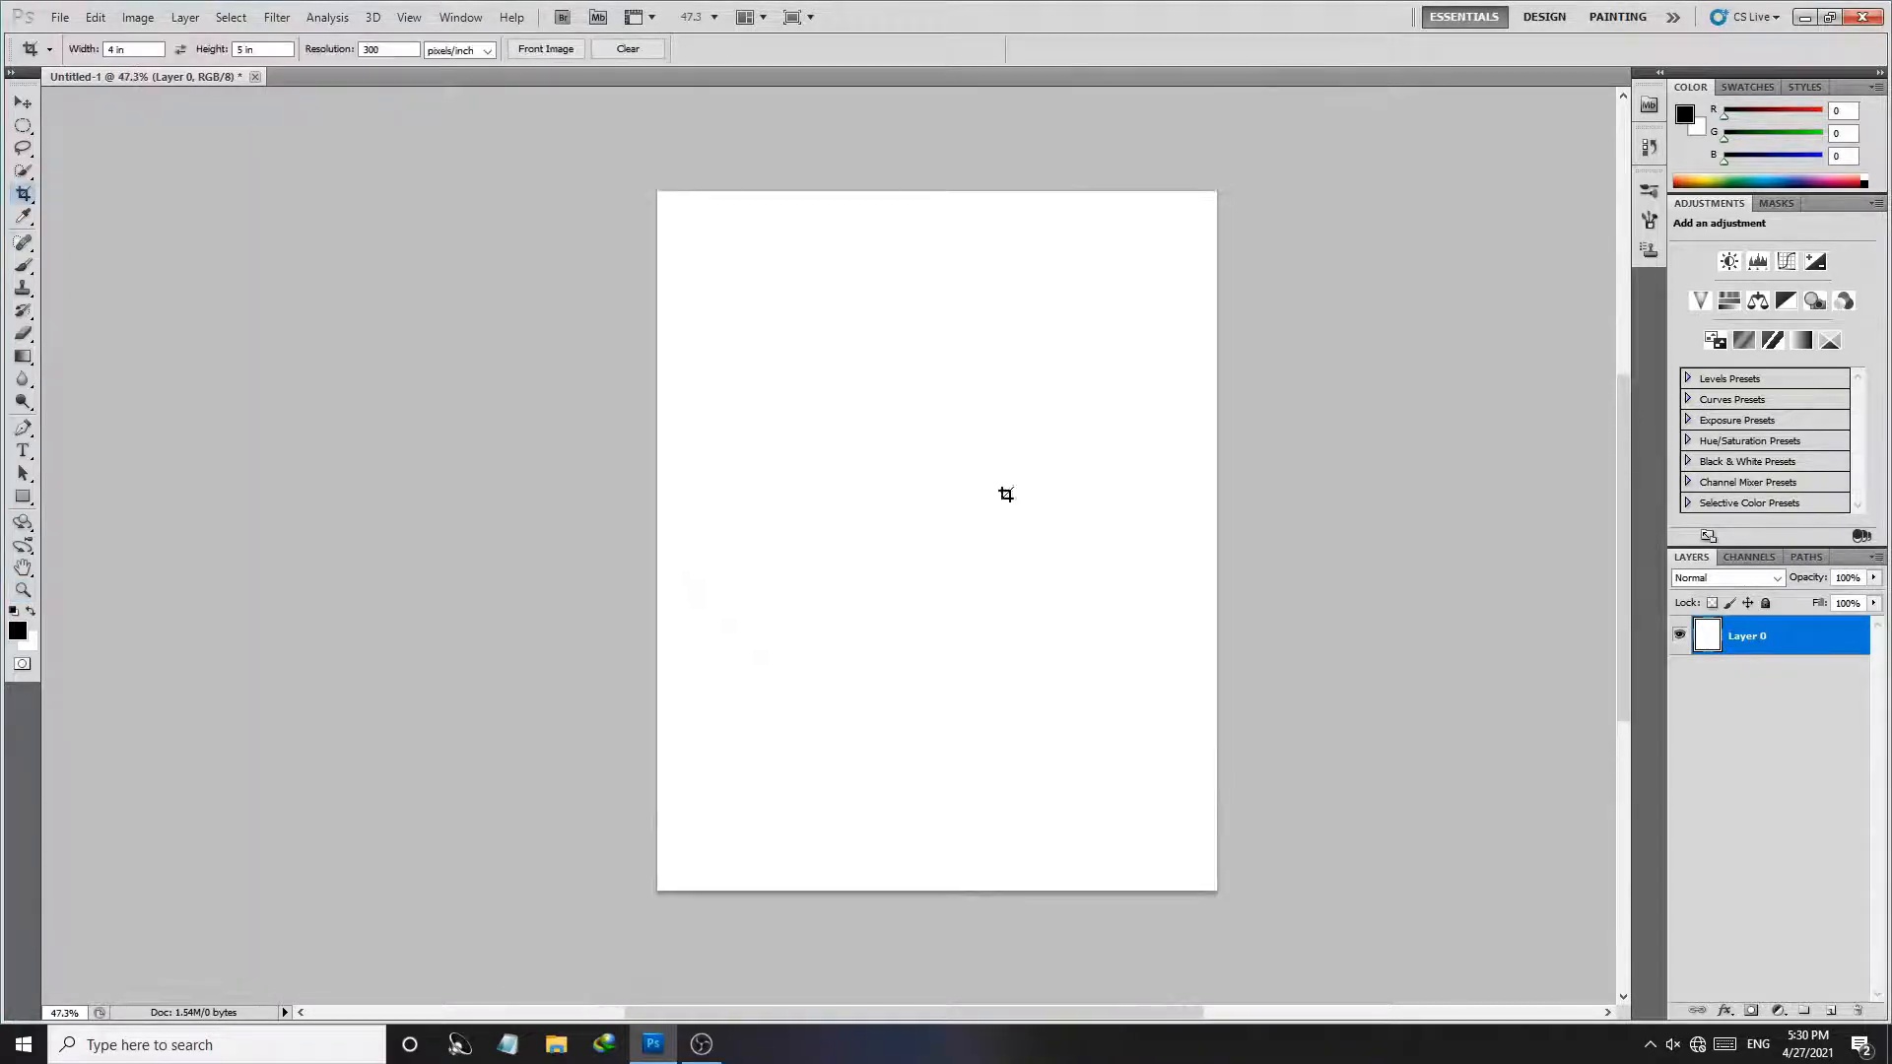
{"action": "key", "text": "ctrl+o"}
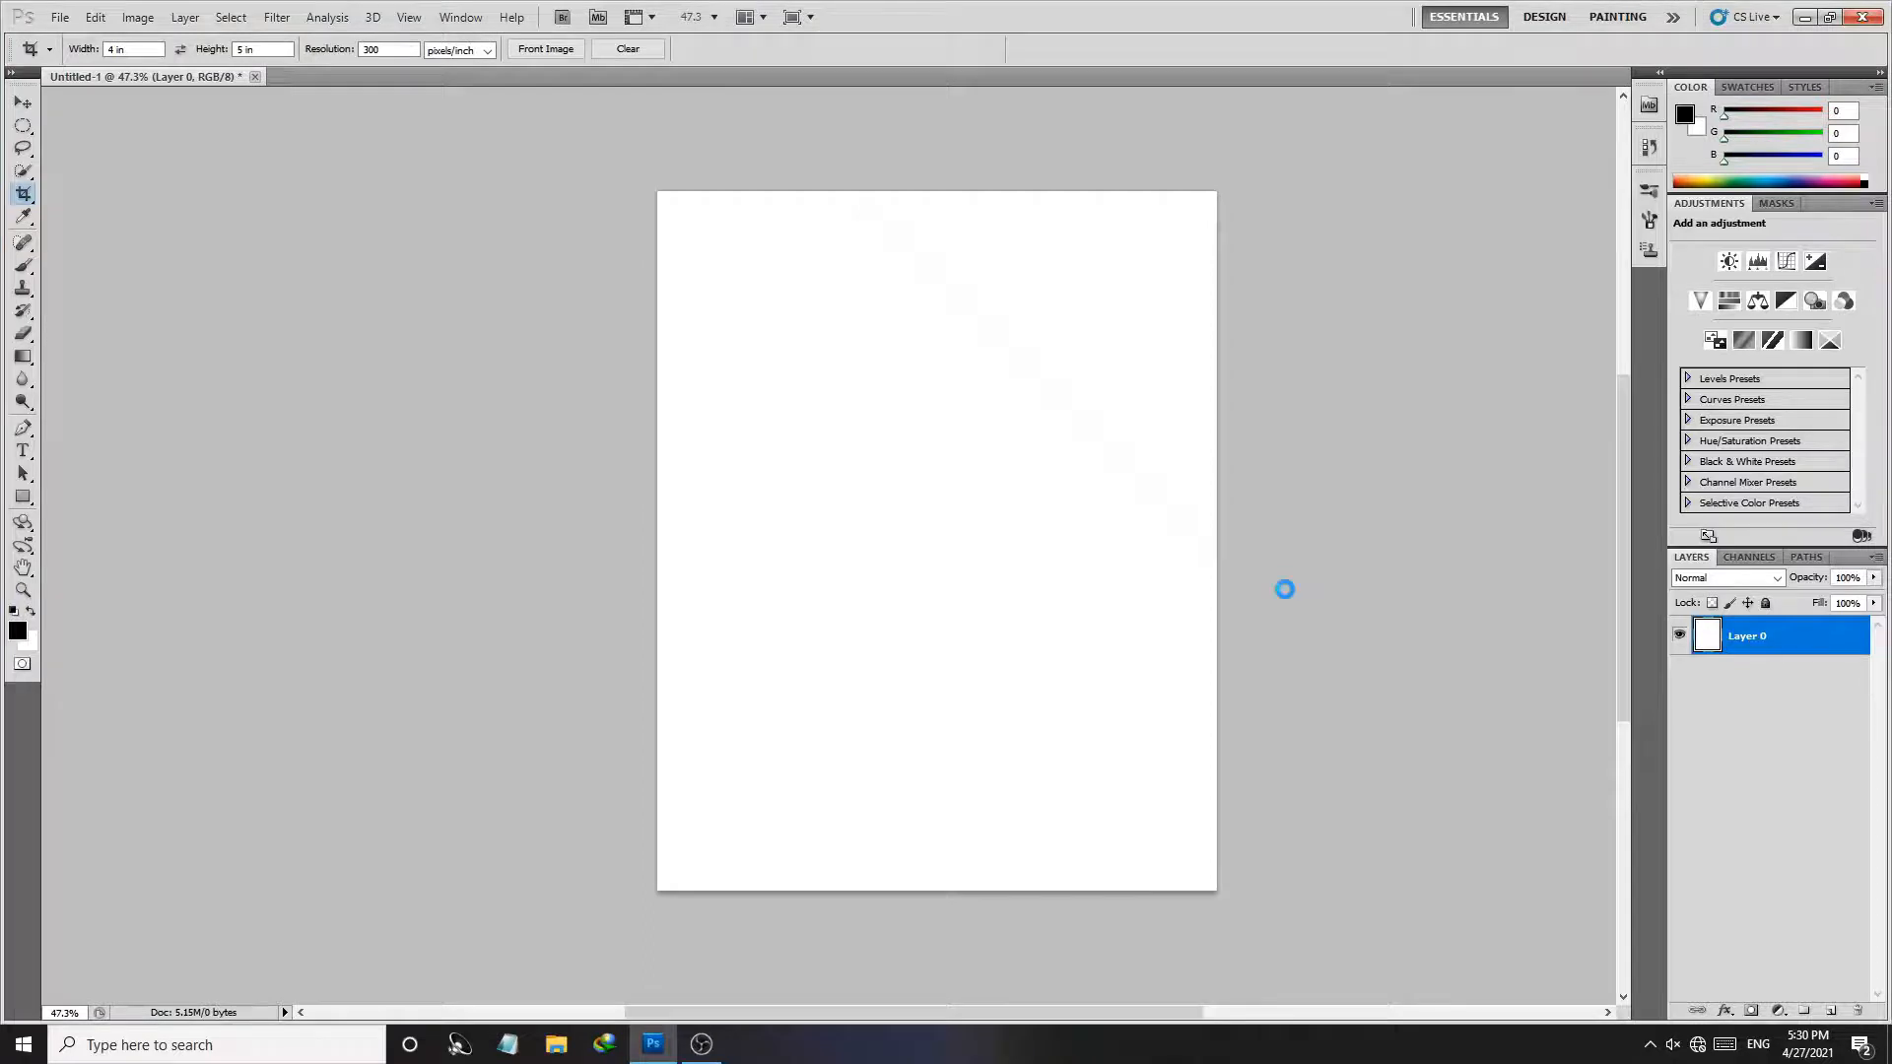
{"action": "left_click", "coordinate": [1140, 306]}
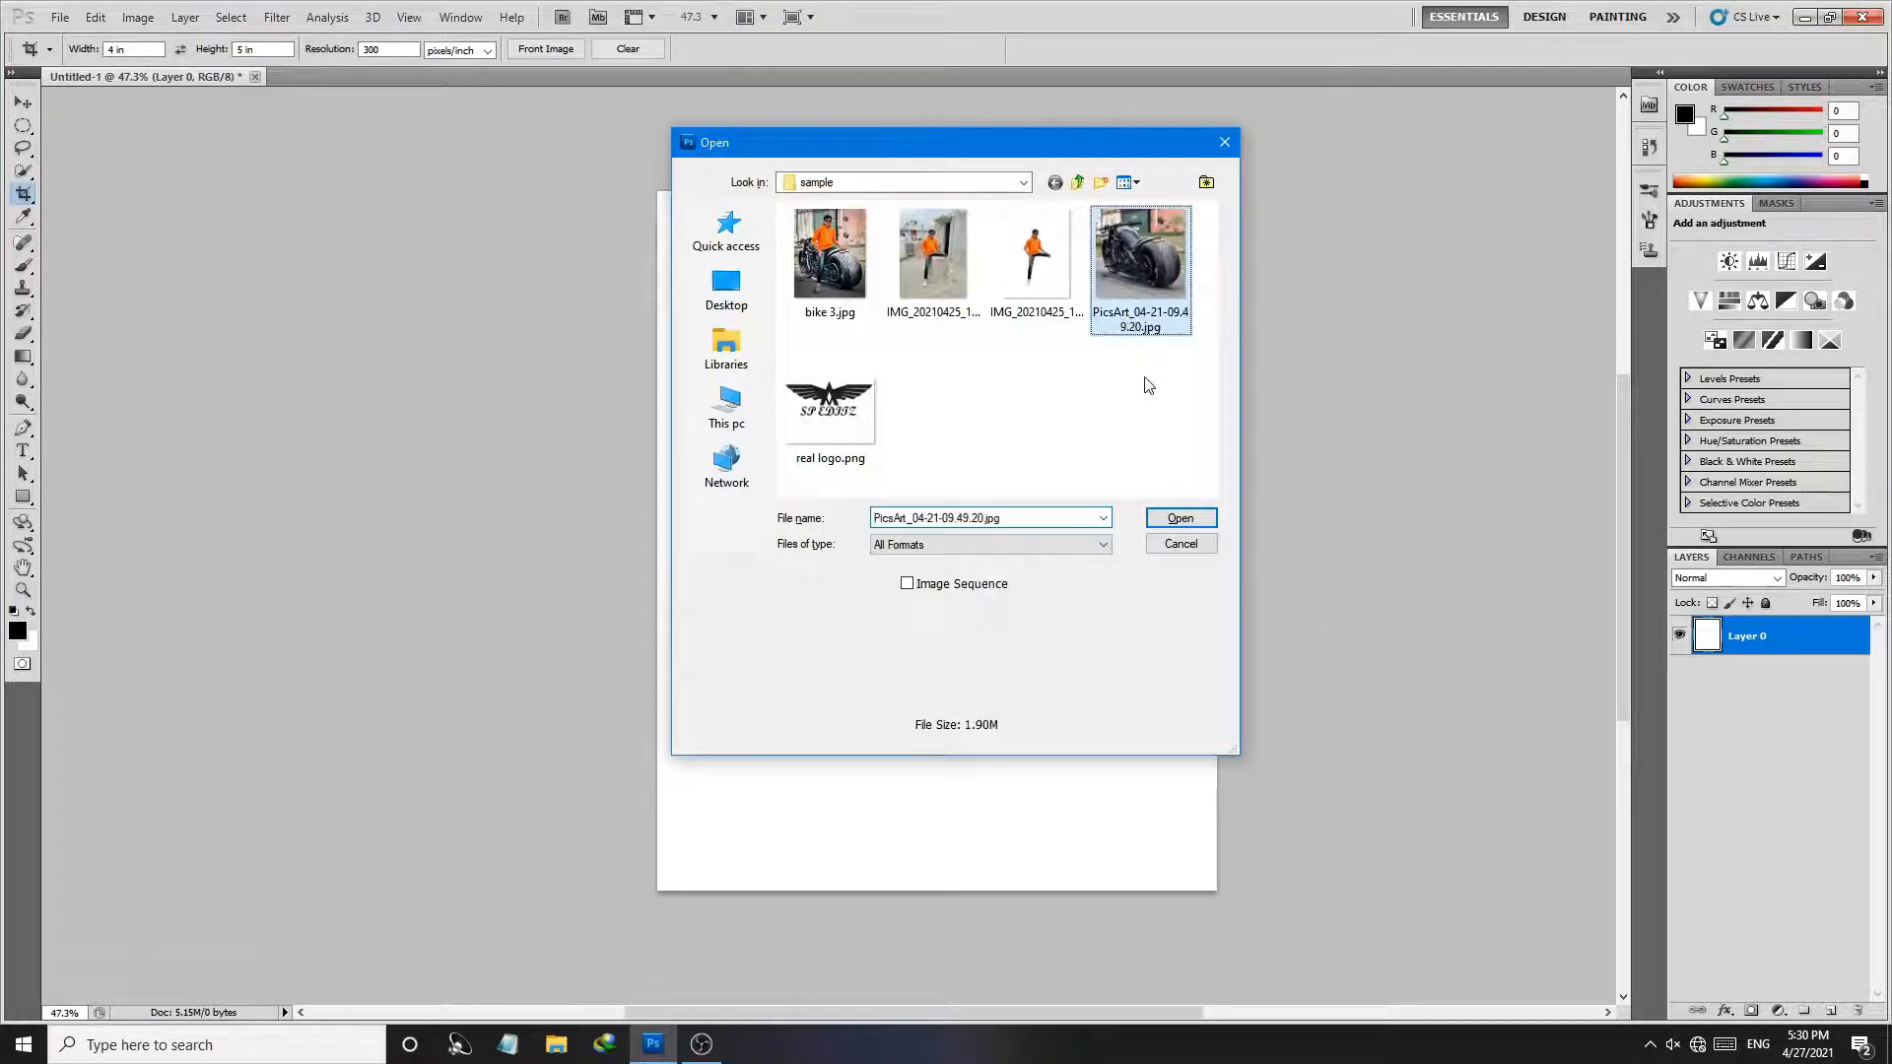
{"action": "left_click", "coordinate": [1181, 518]}
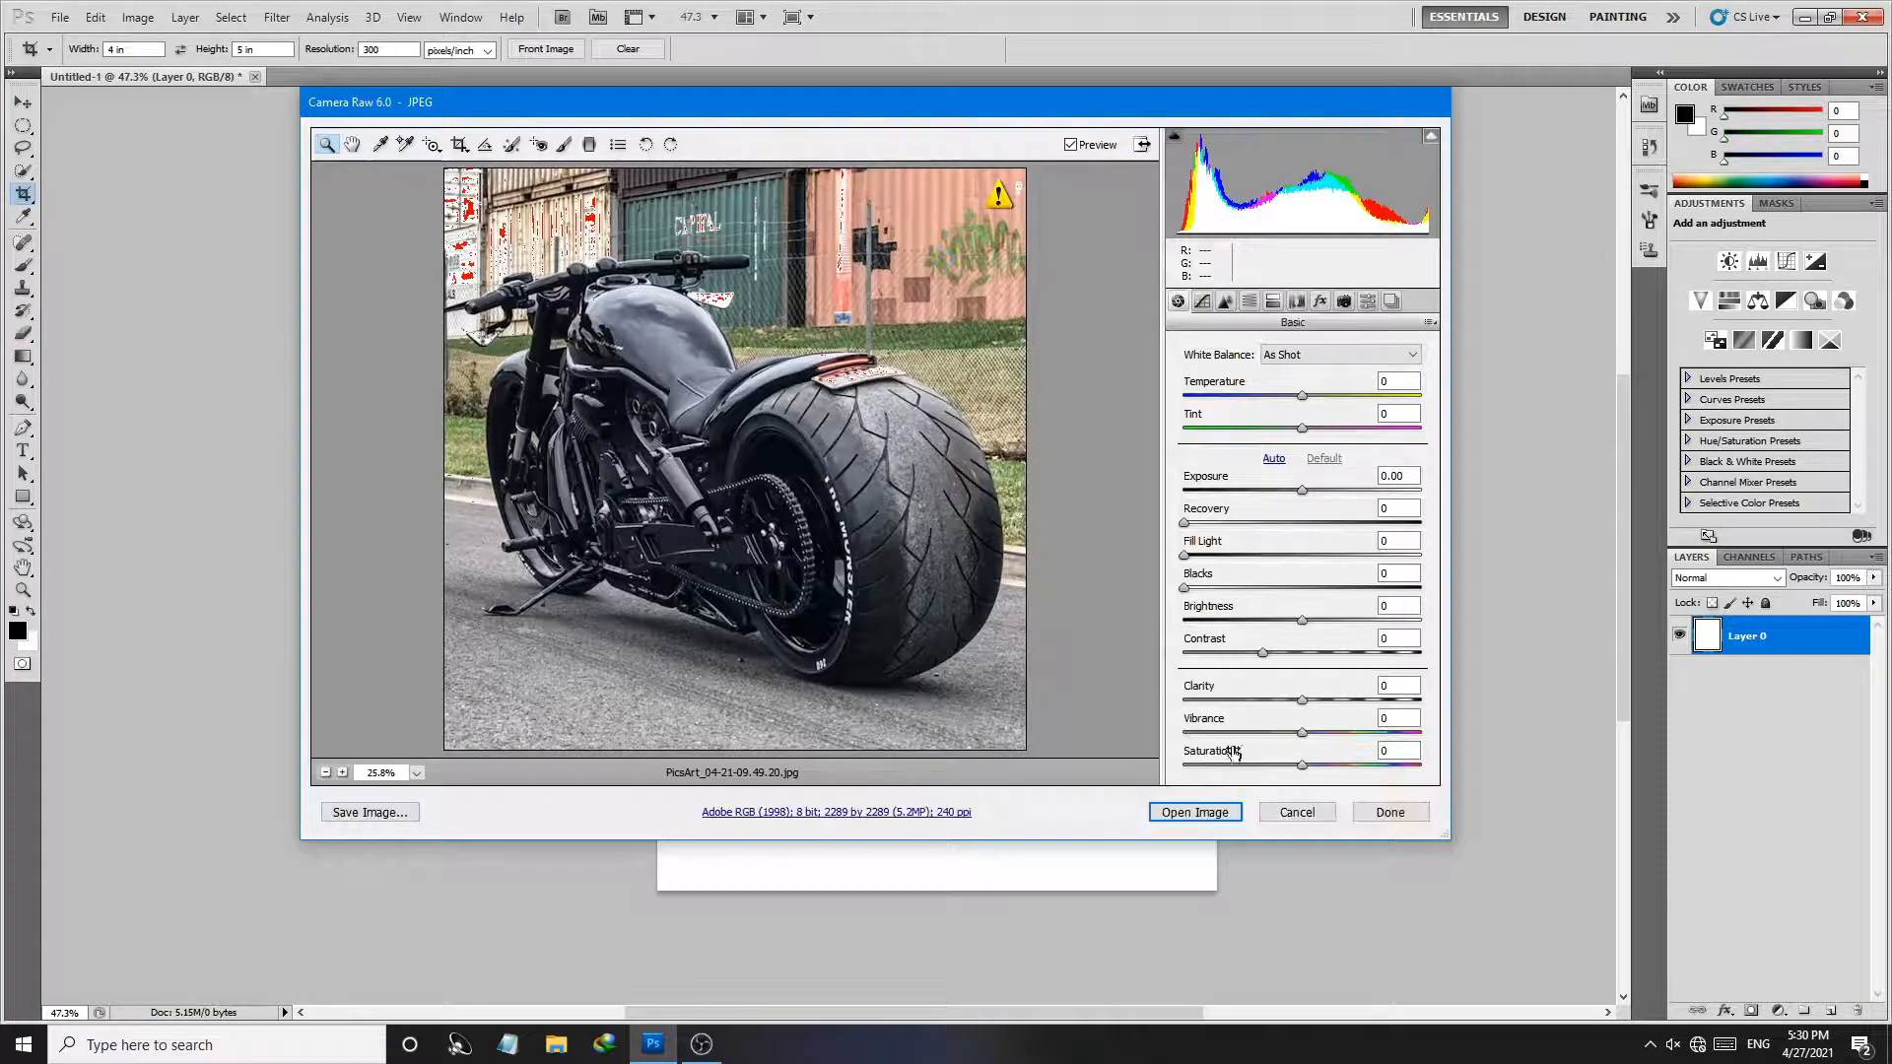
{"action": "left_click", "coordinate": [1216, 814]}
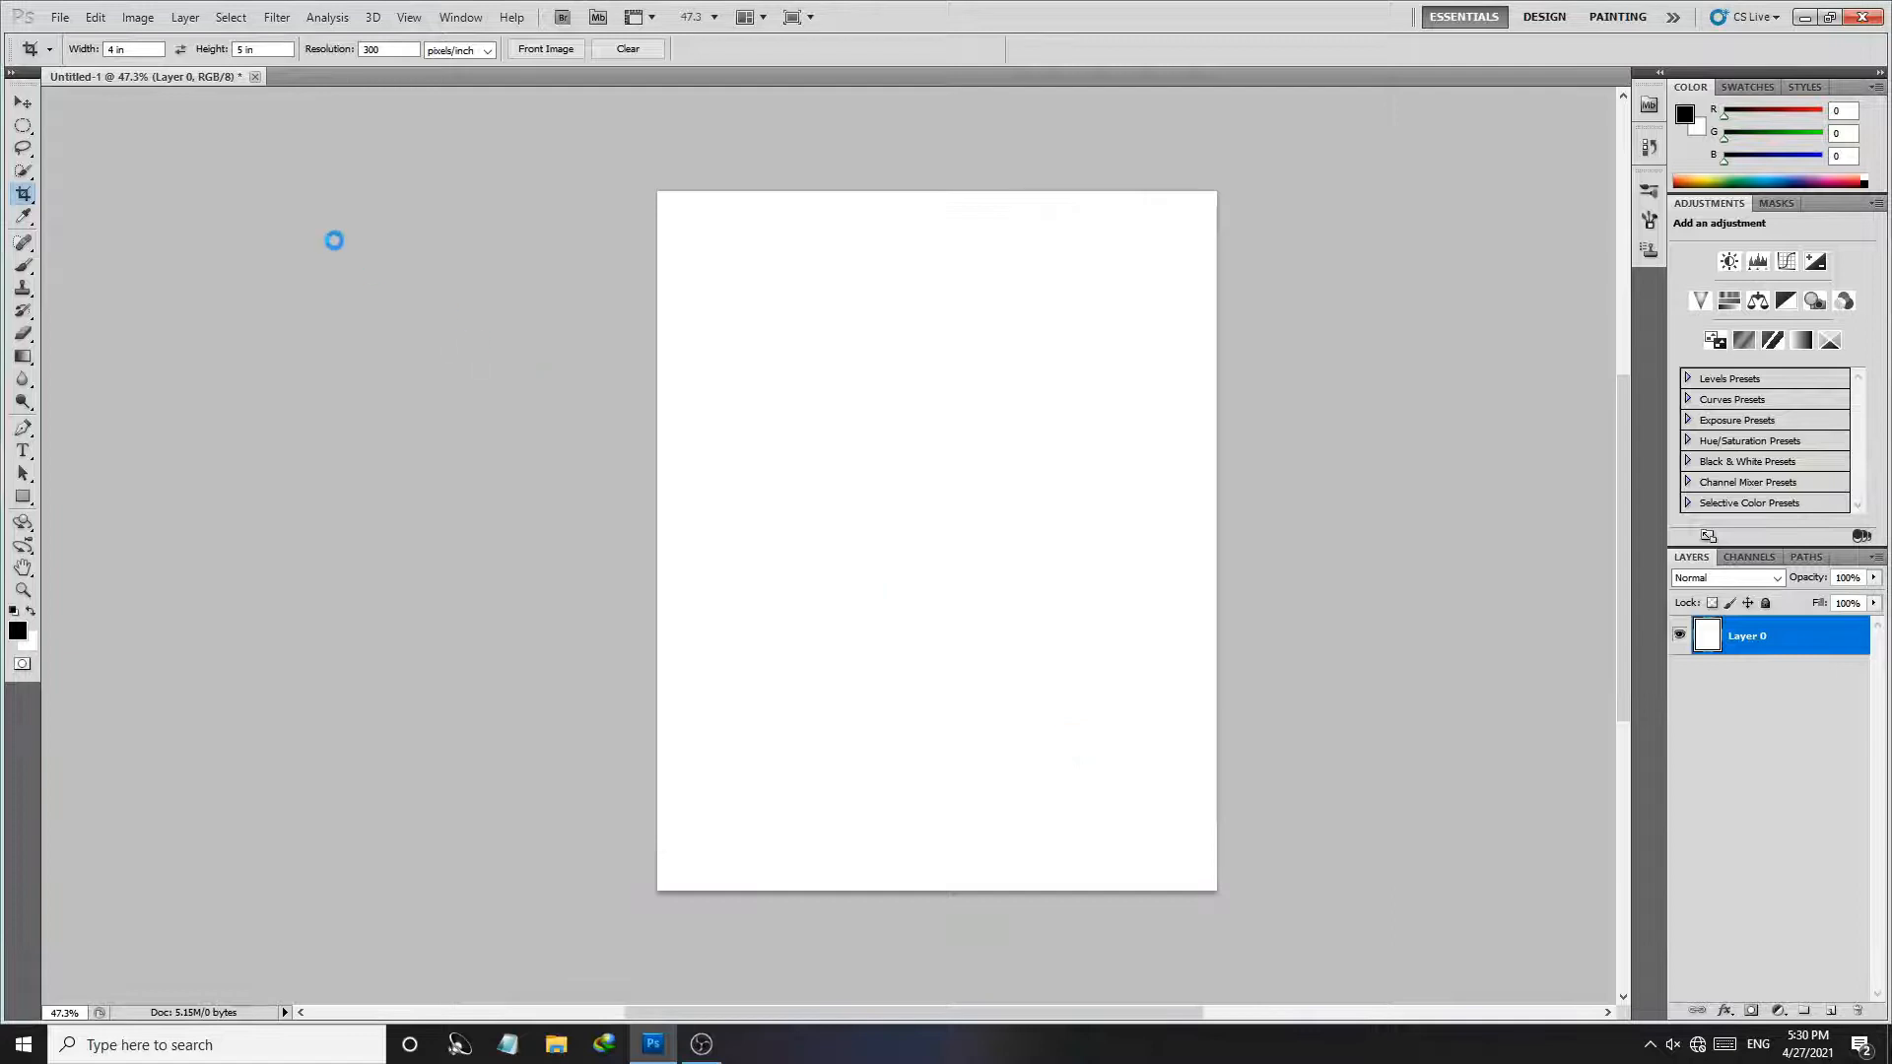
Step: Convert the motorcycle photo's locked Background into a regular layer and move it into the Untitled-1 document
{"action": "left_click", "coordinate": [24, 102]}
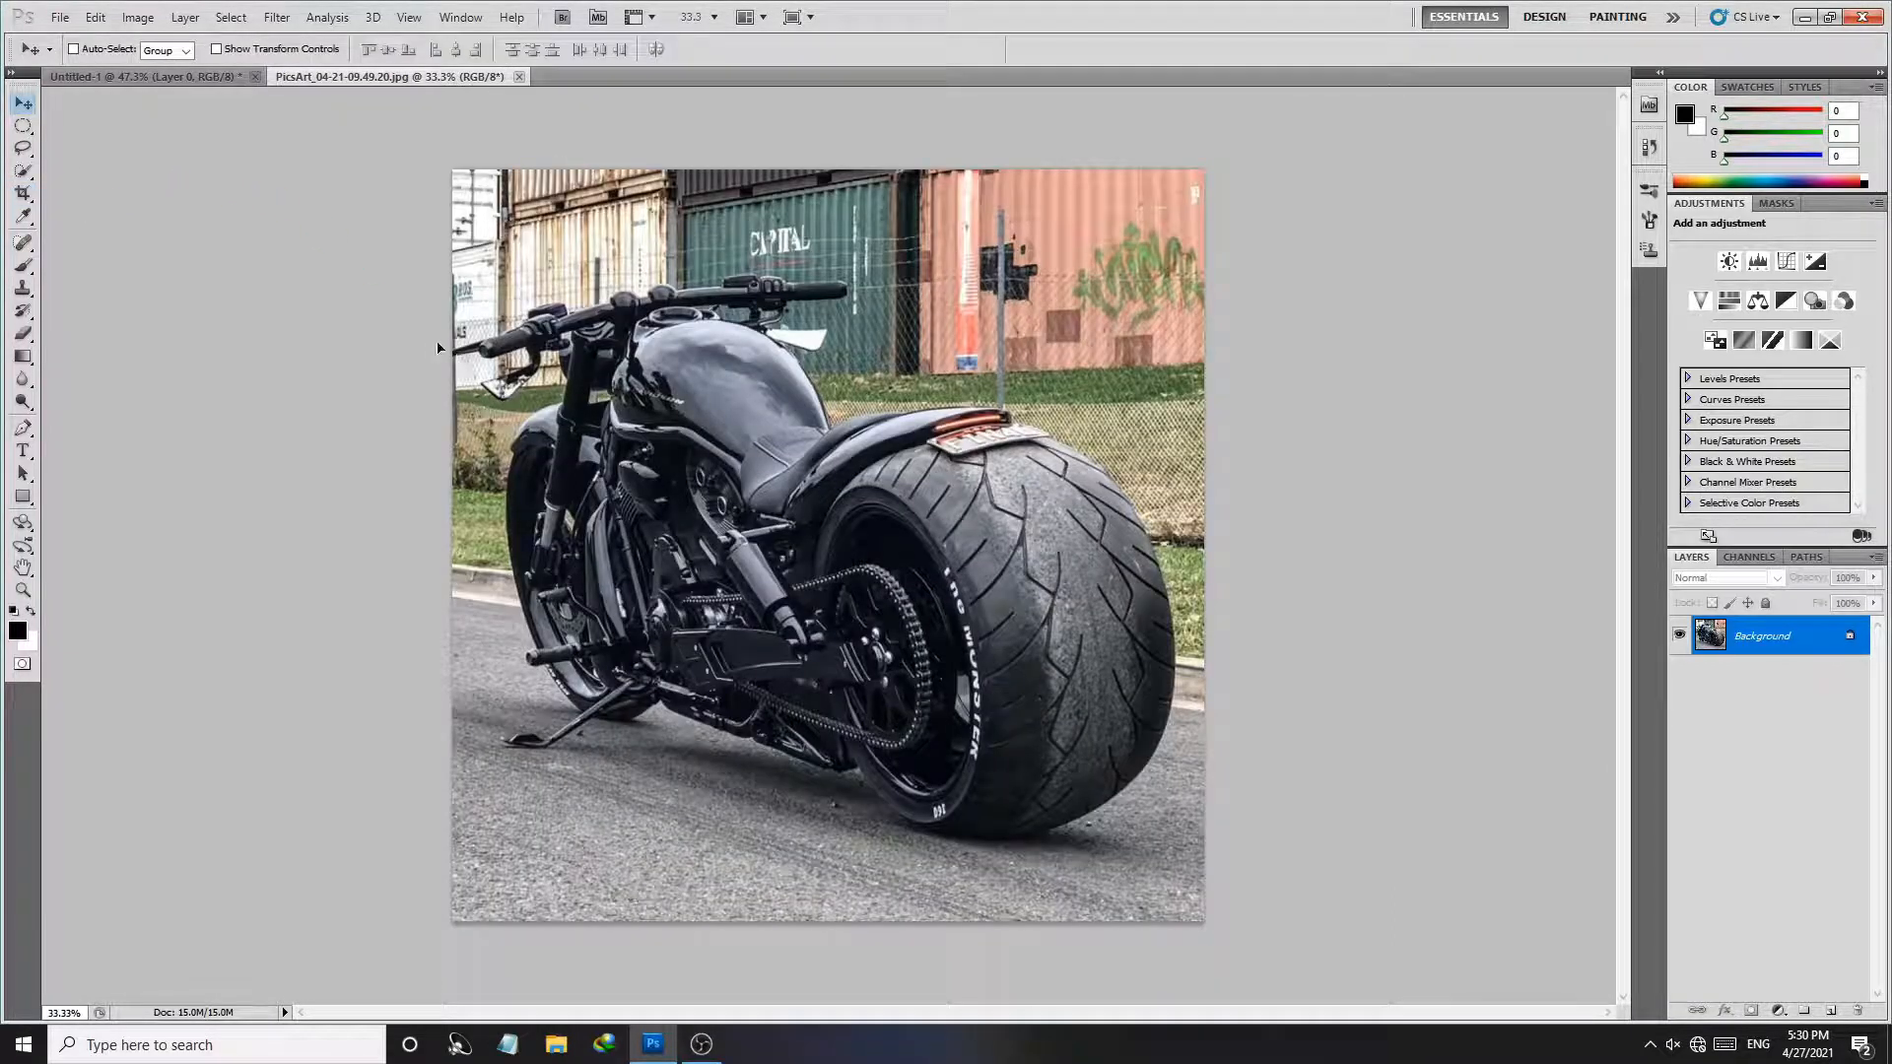
{"action": "left_click", "coordinate": [766, 471]}
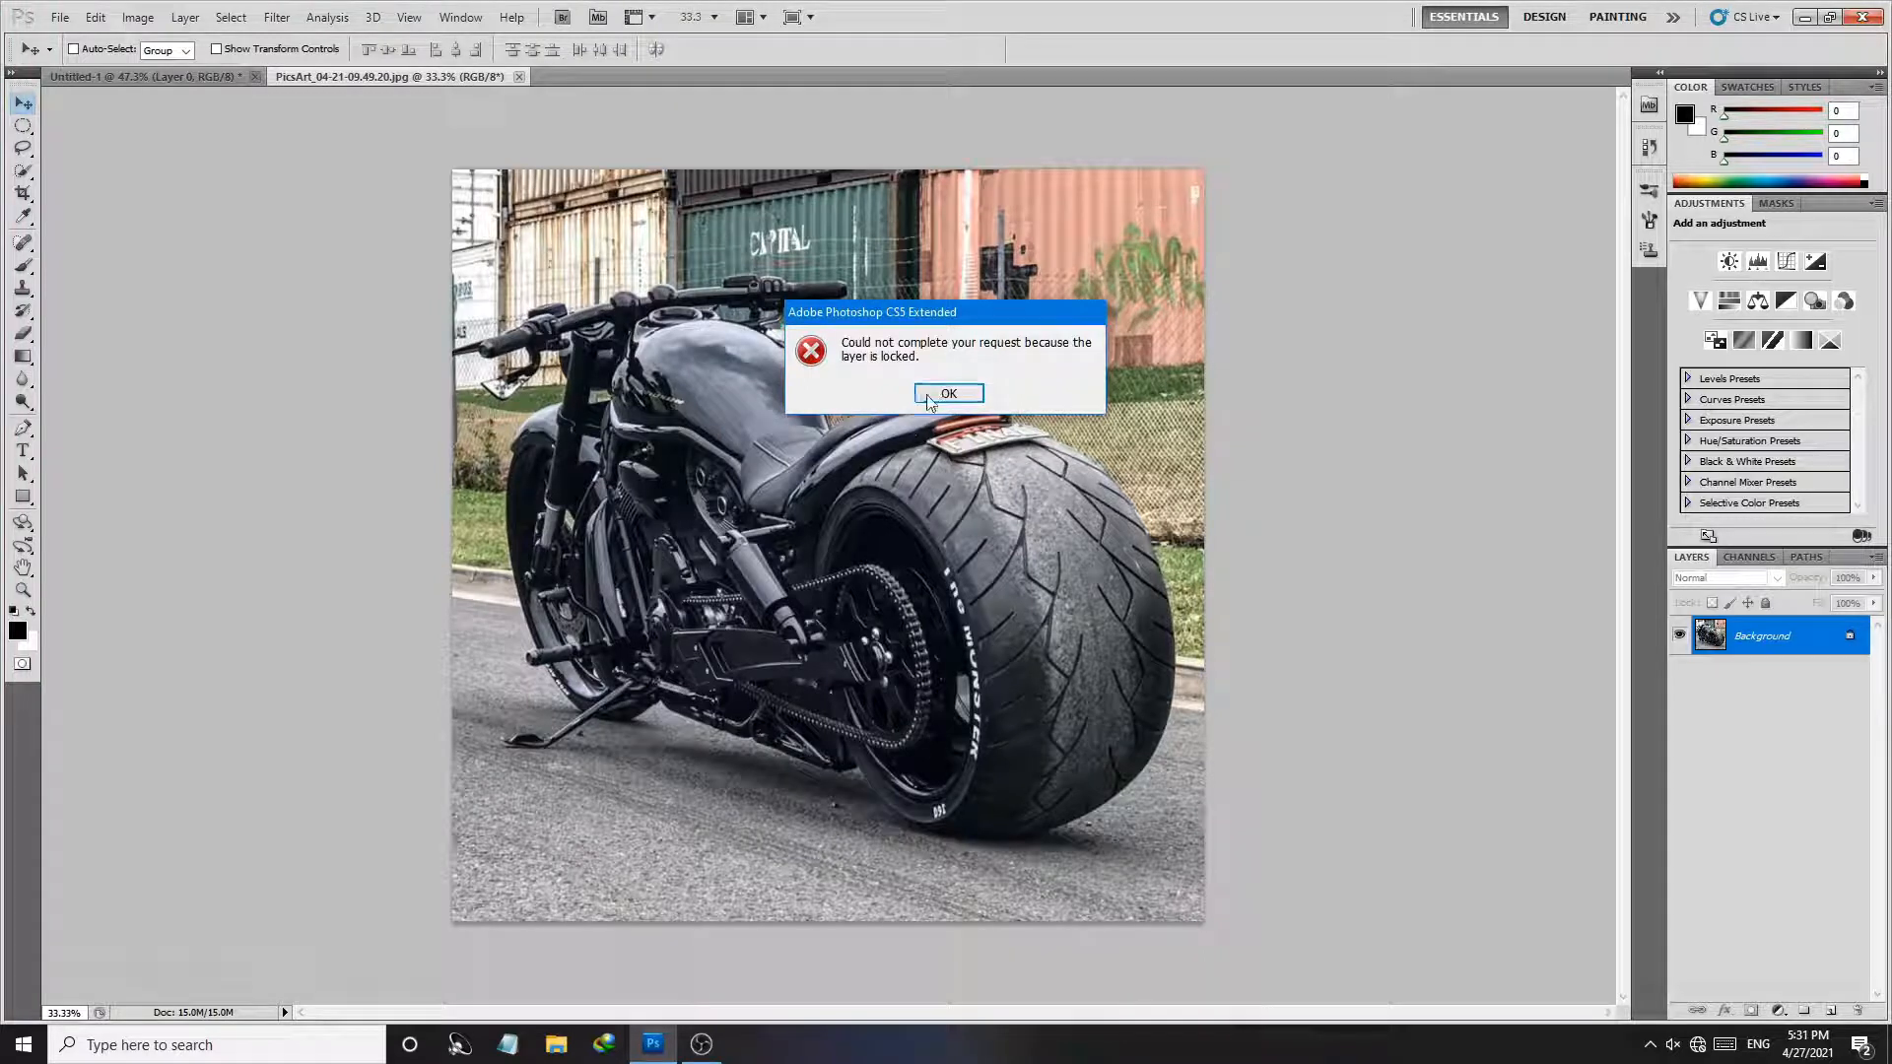
{"action": "left_click", "coordinate": [927, 395]}
{"action": "right_click", "coordinate": [1764, 637]}
{"action": "left_click", "coordinate": [1771, 649]}
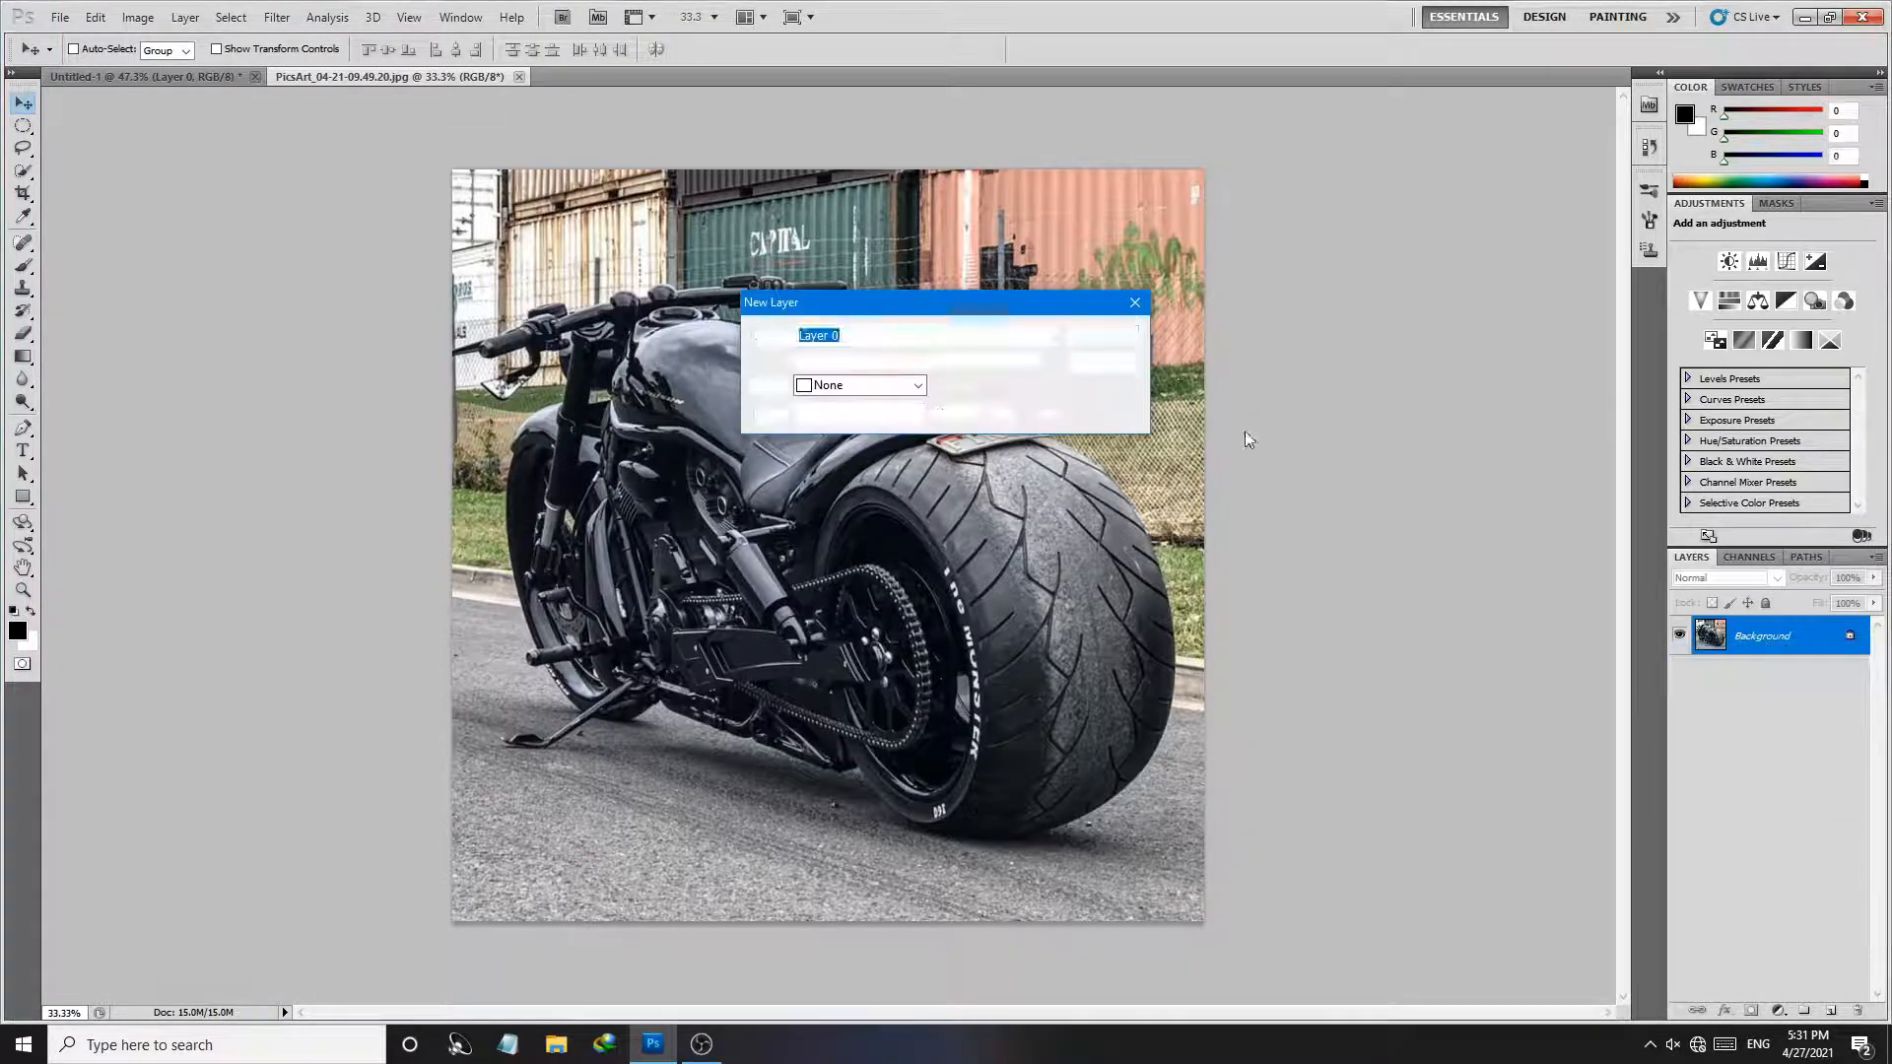
{"action": "left_click", "coordinate": [1123, 336]}
{"action": "left_click_drag", "start_coordinate": [1124, 415], "coordinate": [992, 537]}
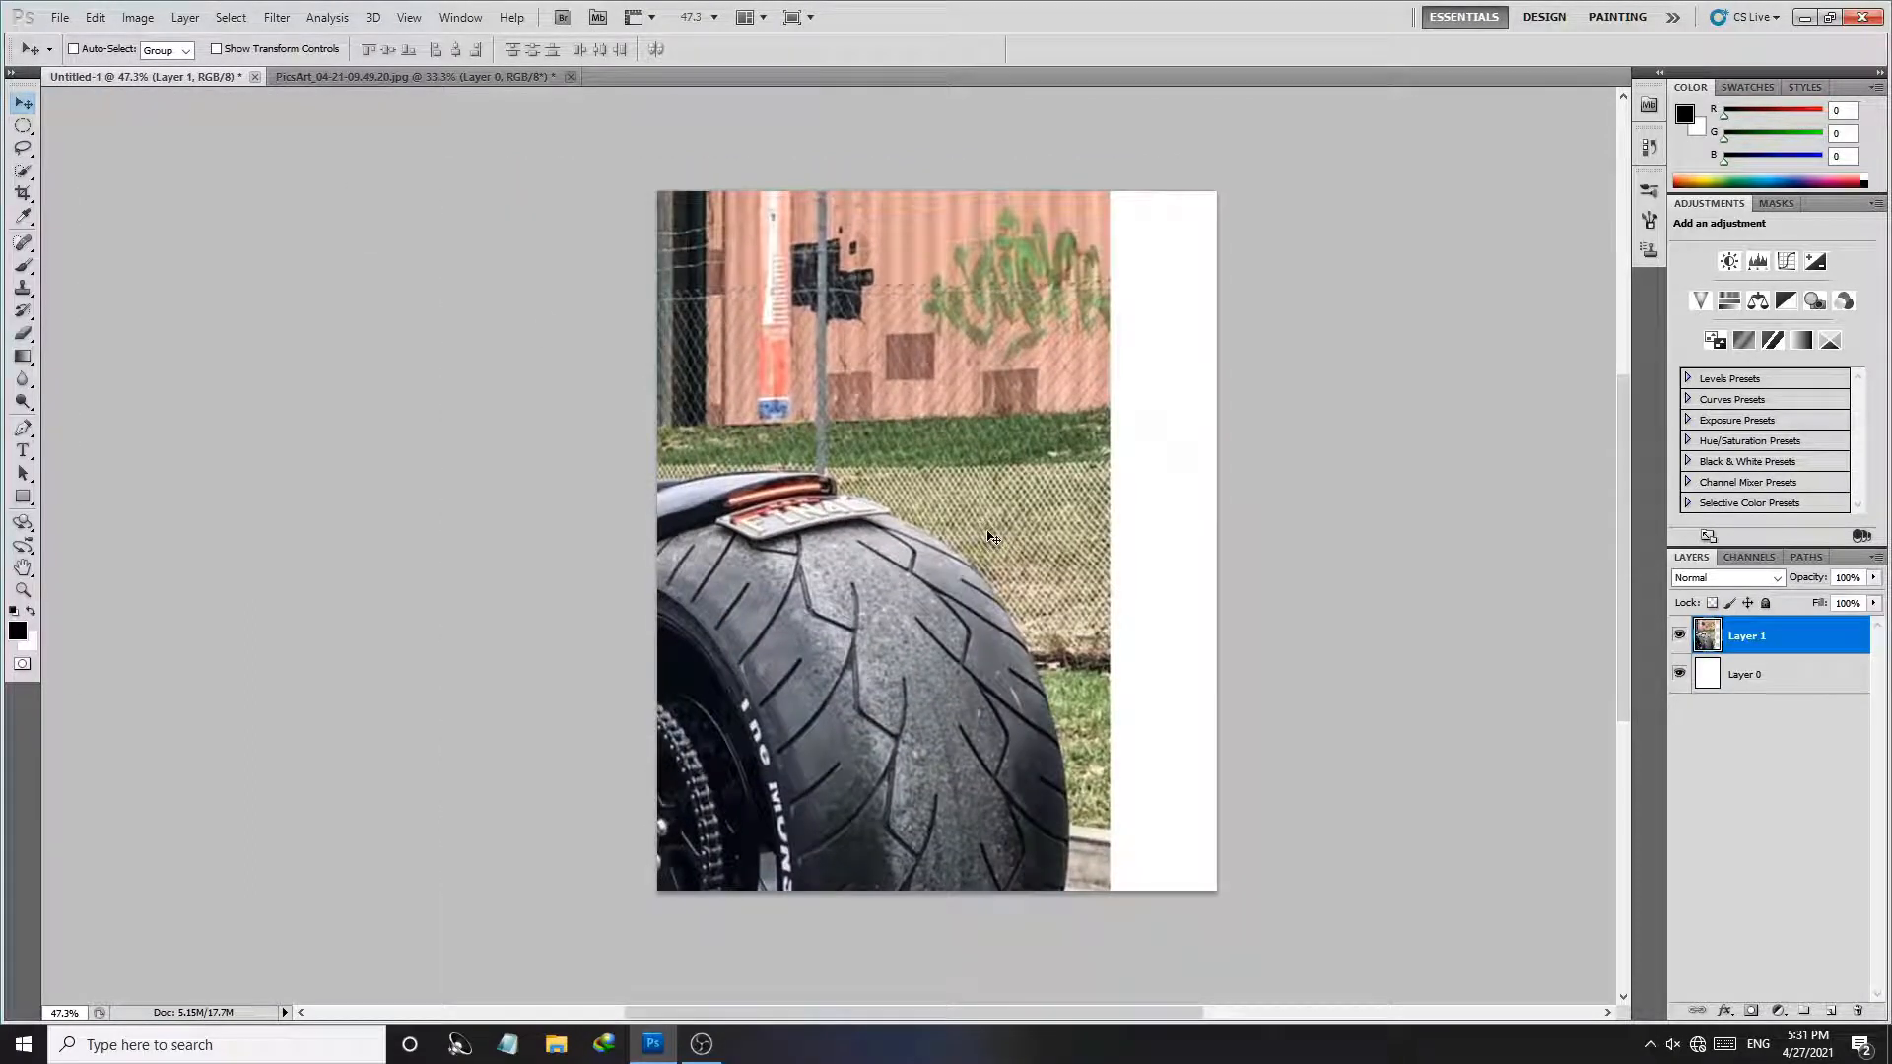
Step: Scale the motorcycle layer proportionally to 53% and place it at the bottom of the canvas, spanning the full width
{"action": "key", "text": "ctrl+t"}
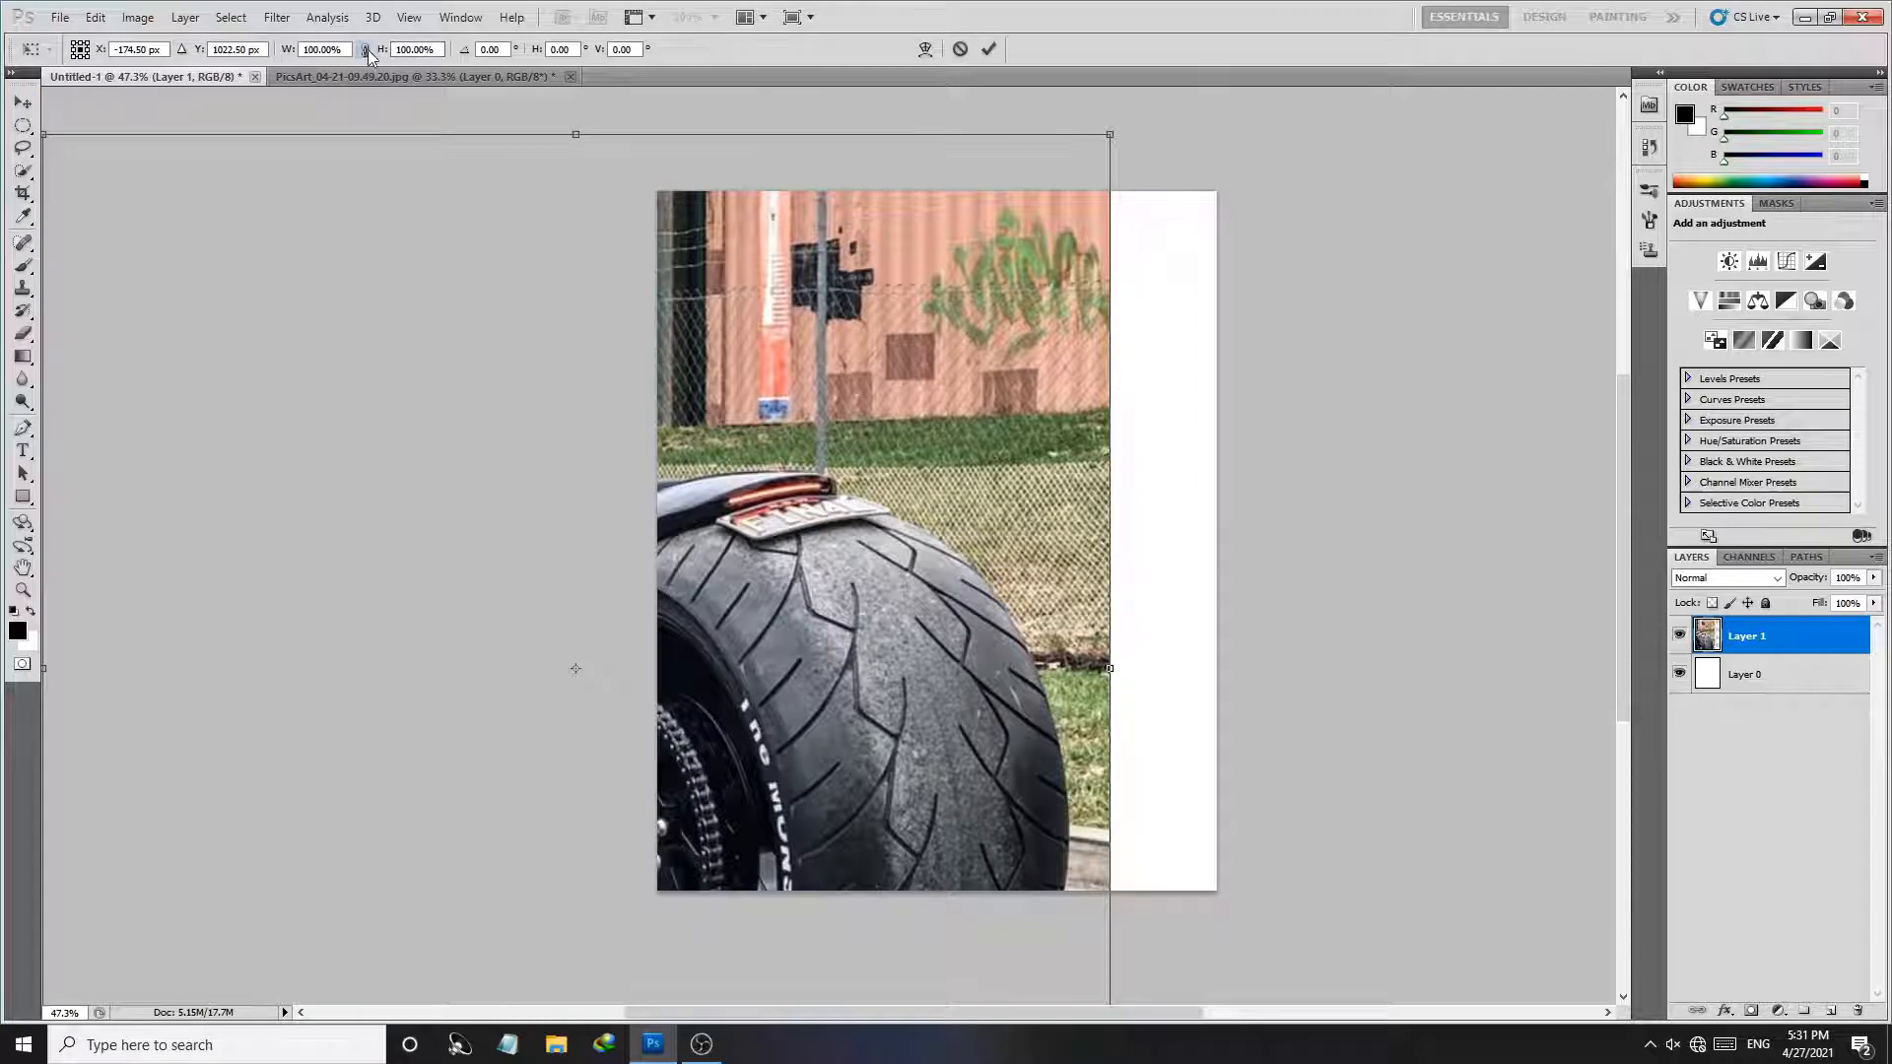
{"action": "left_click_drag", "start_coordinate": [381, 49], "coordinate": [345, 50]}
{"action": "left_click_drag", "start_coordinate": [853, 495], "coordinate": [933, 414]}
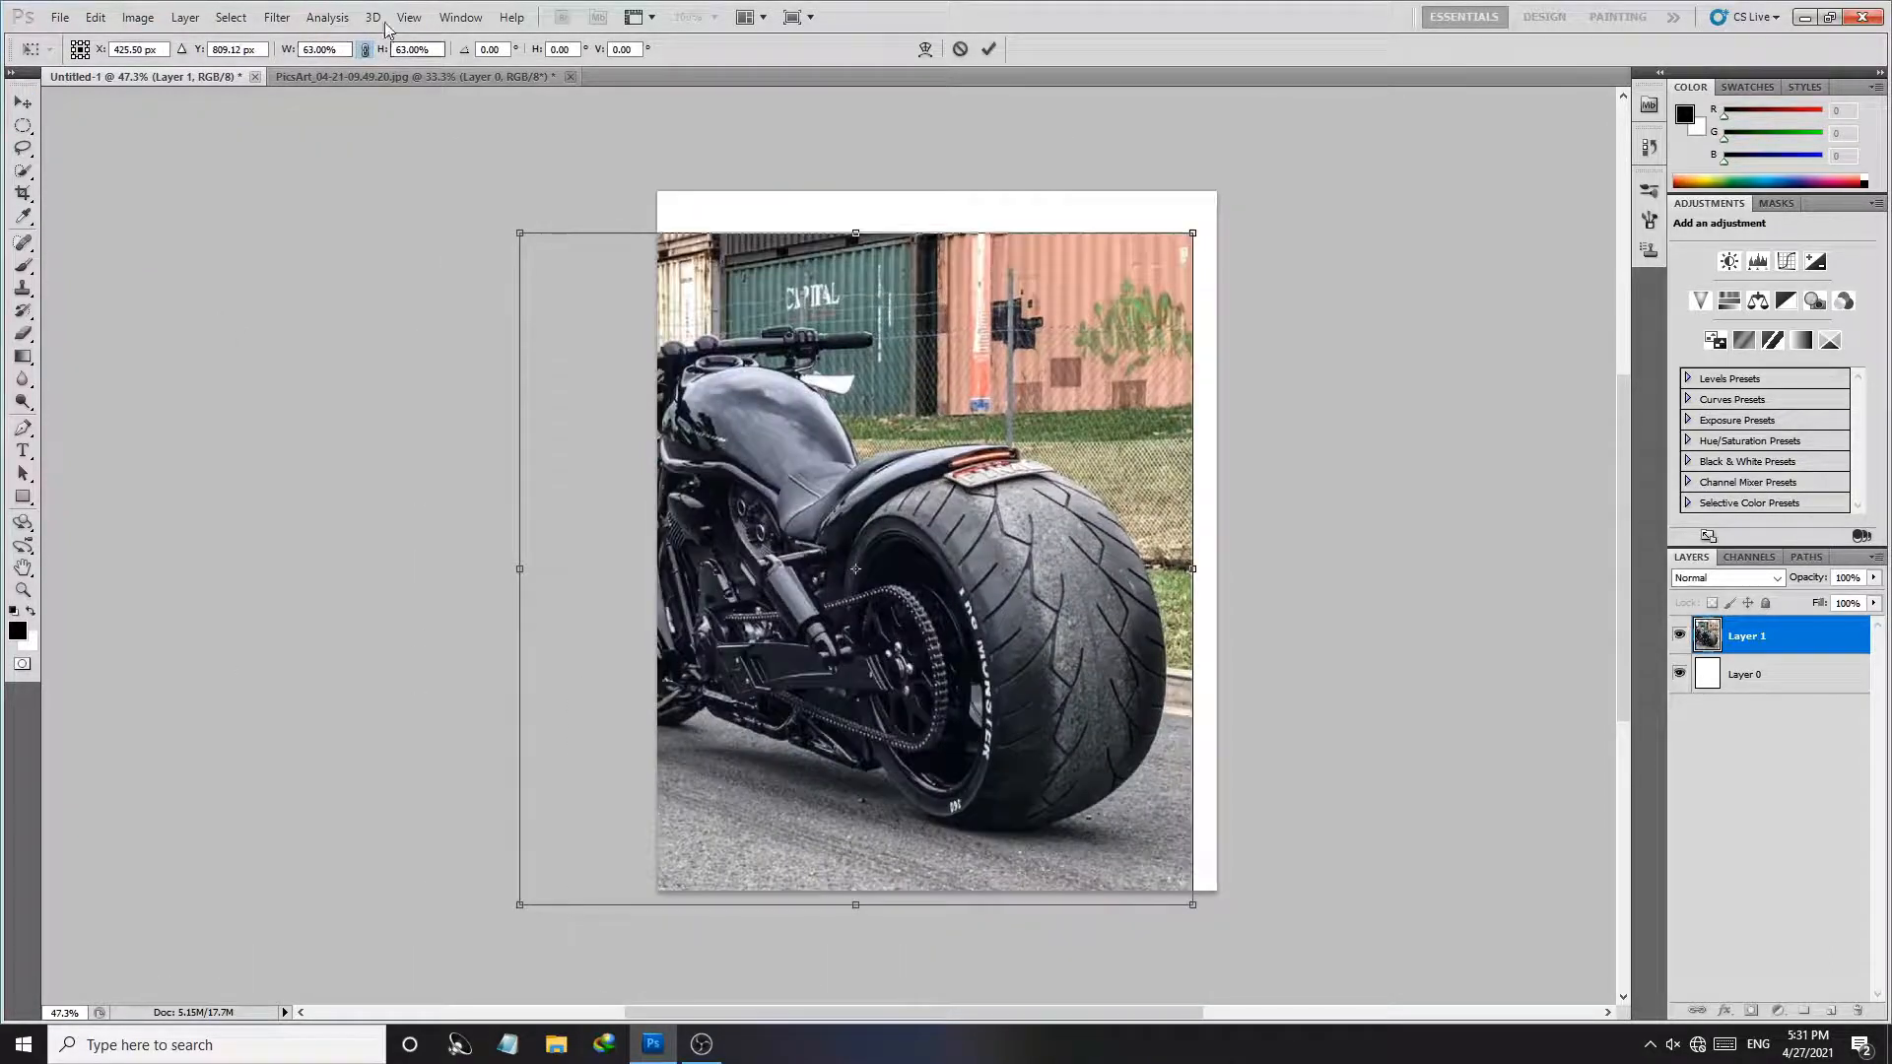
{"action": "left_click_drag", "start_coordinate": [381, 49], "coordinate": [371, 54]}
{"action": "left_click_drag", "start_coordinate": [965, 702], "coordinate": [1052, 731]}
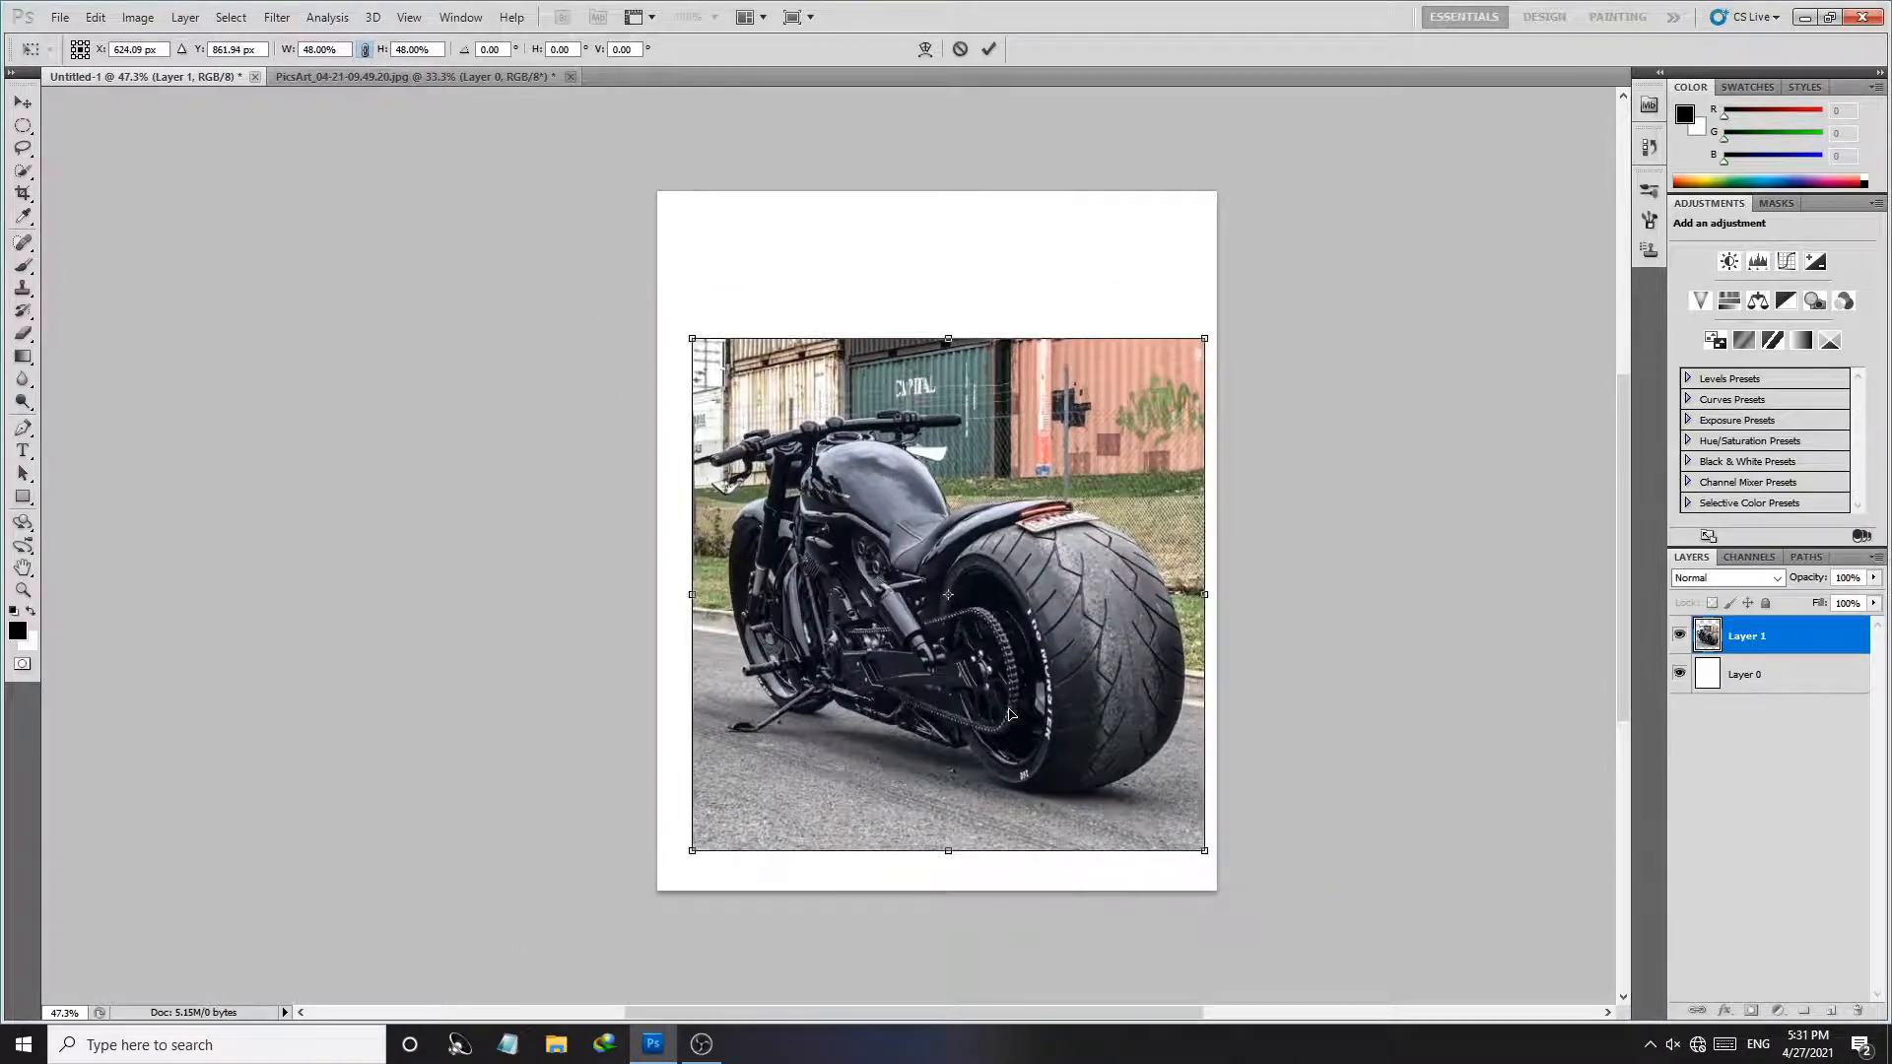
{"action": "left_click_drag", "start_coordinate": [377, 53], "coordinate": [385, 54]}
{"action": "left_click_drag", "start_coordinate": [999, 754], "coordinate": [985, 769]}
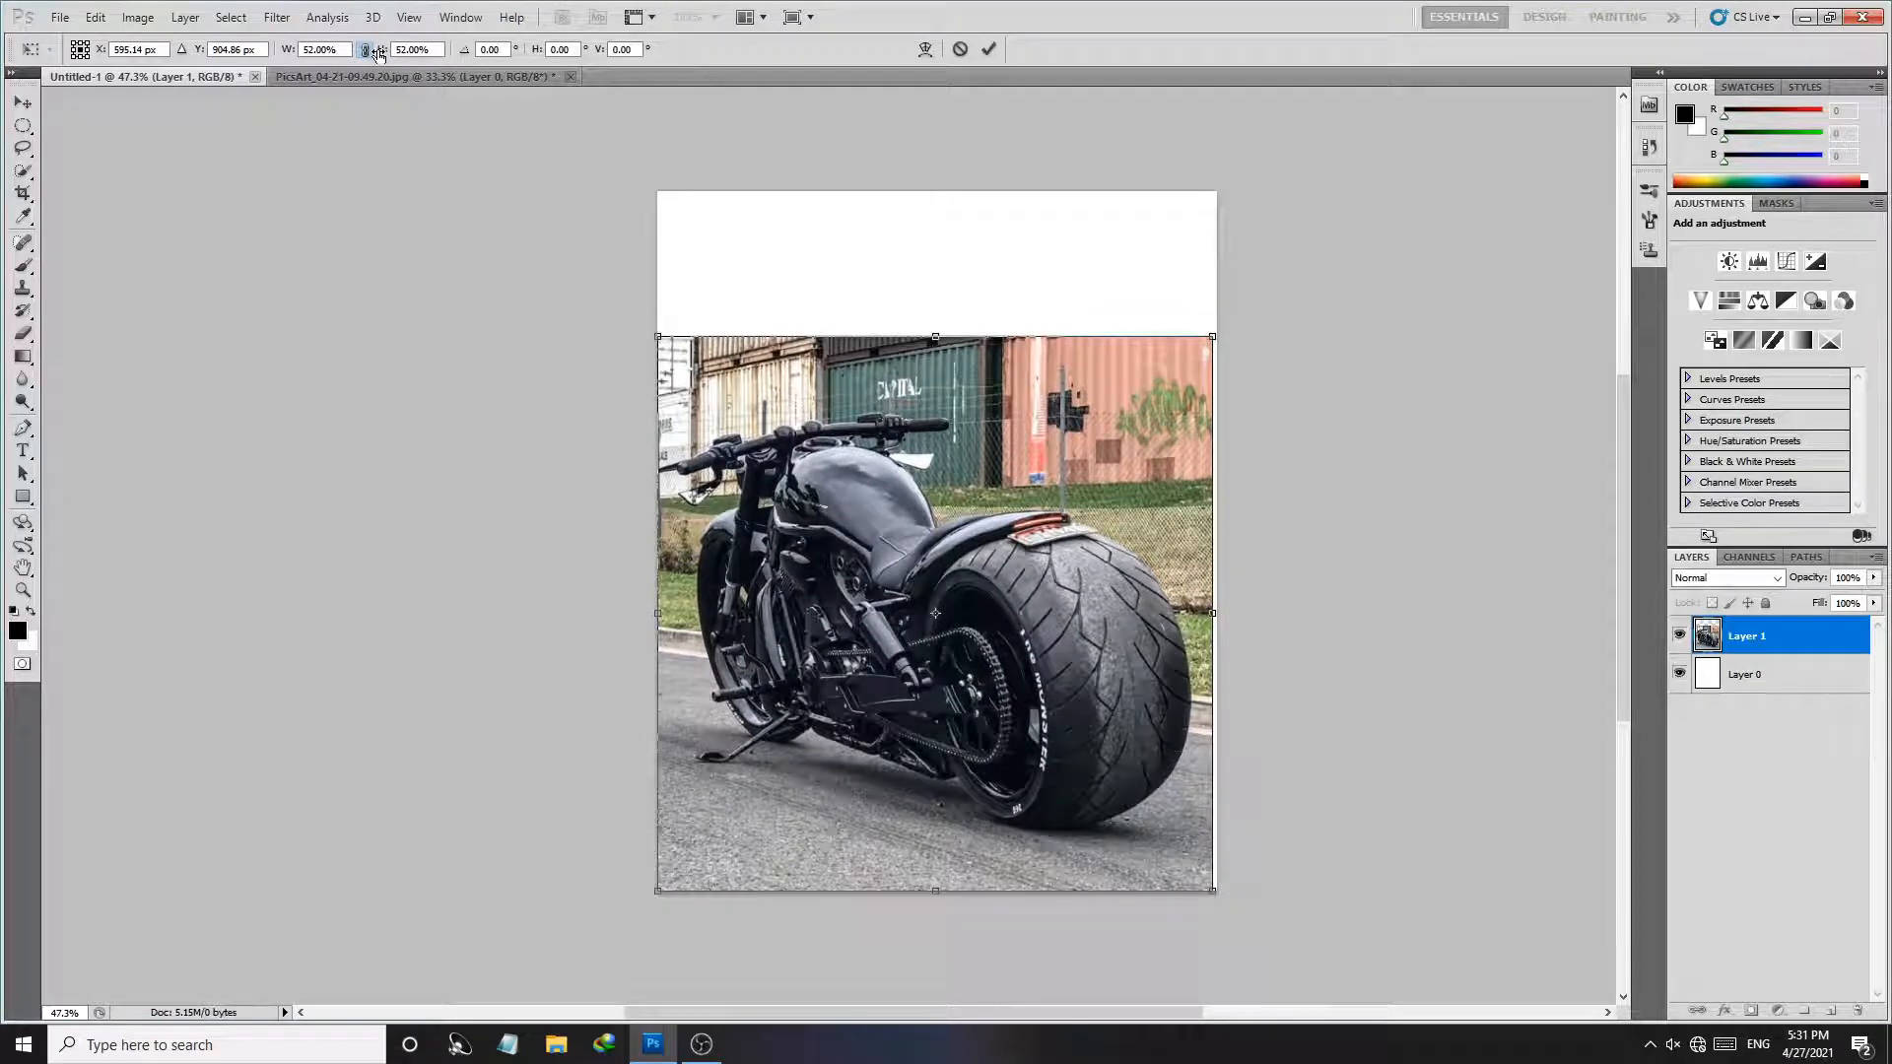
{"action": "left_click_drag", "start_coordinate": [380, 54], "coordinate": [381, 54]}
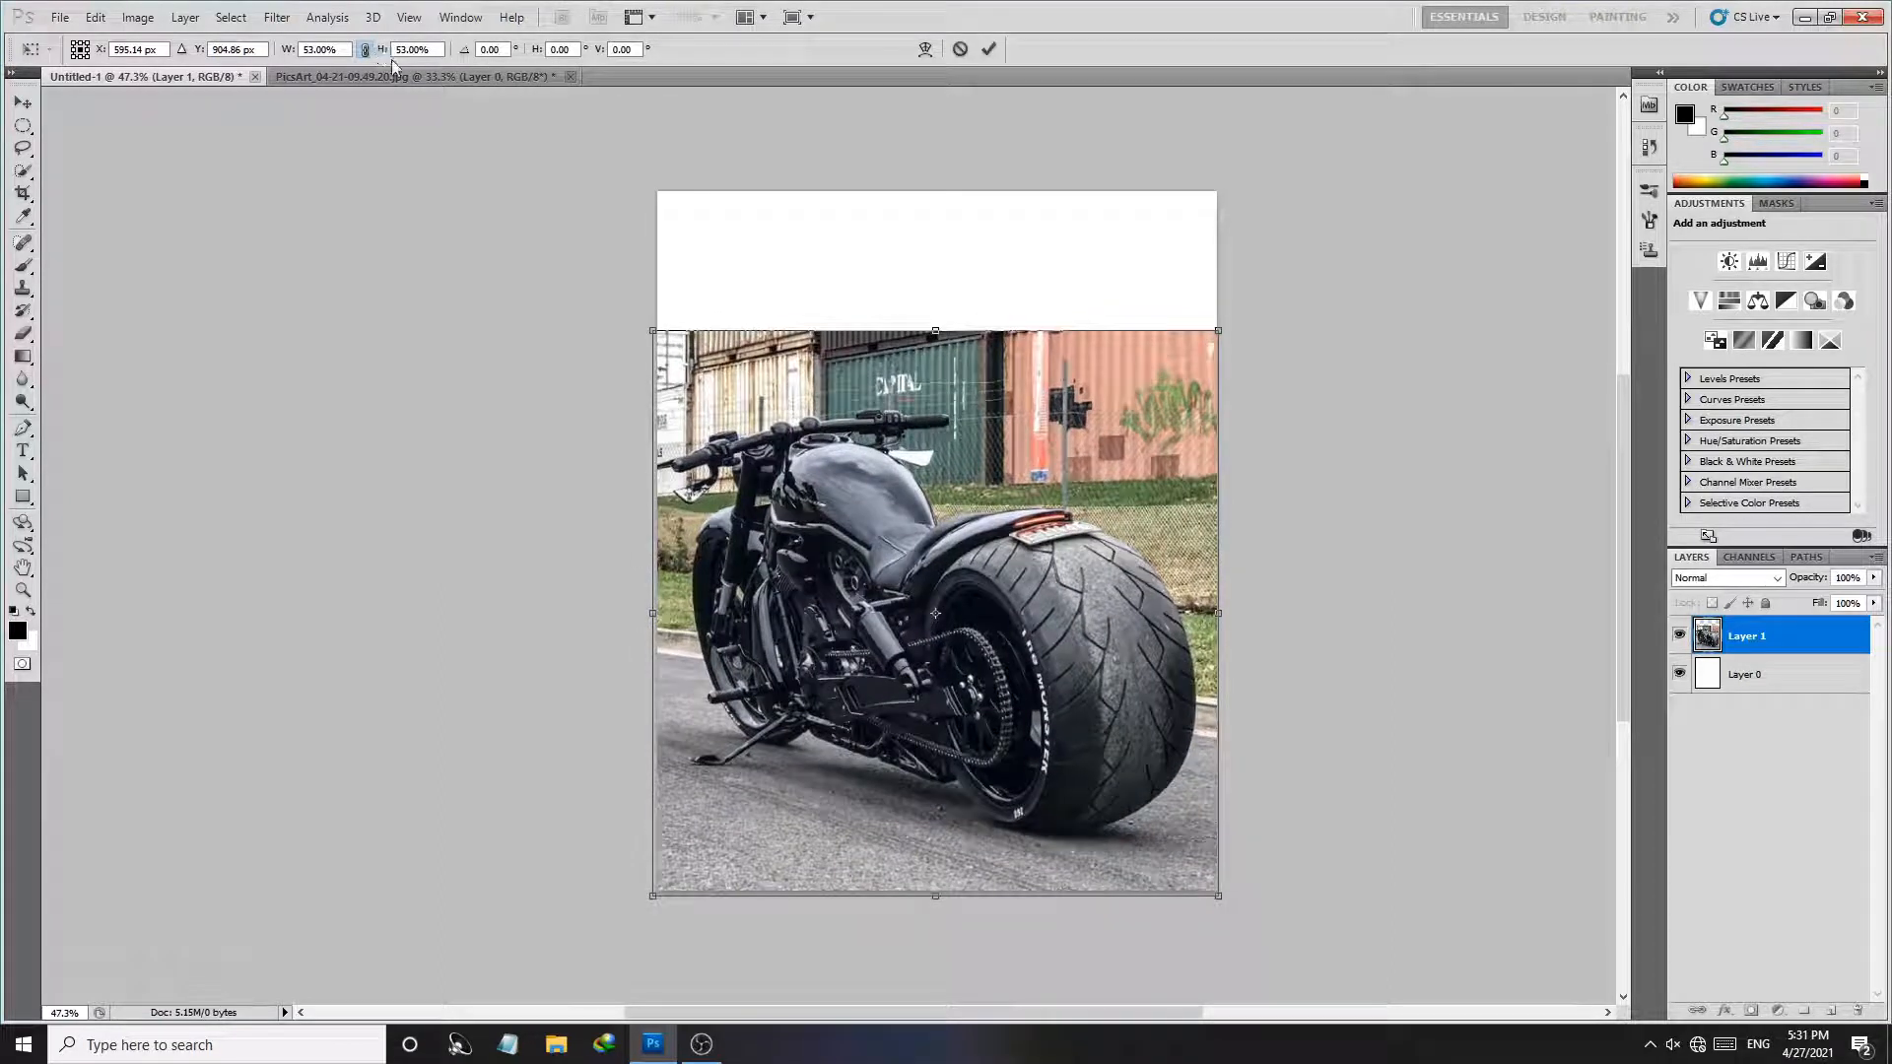
{"action": "left_click", "coordinate": [989, 48]}
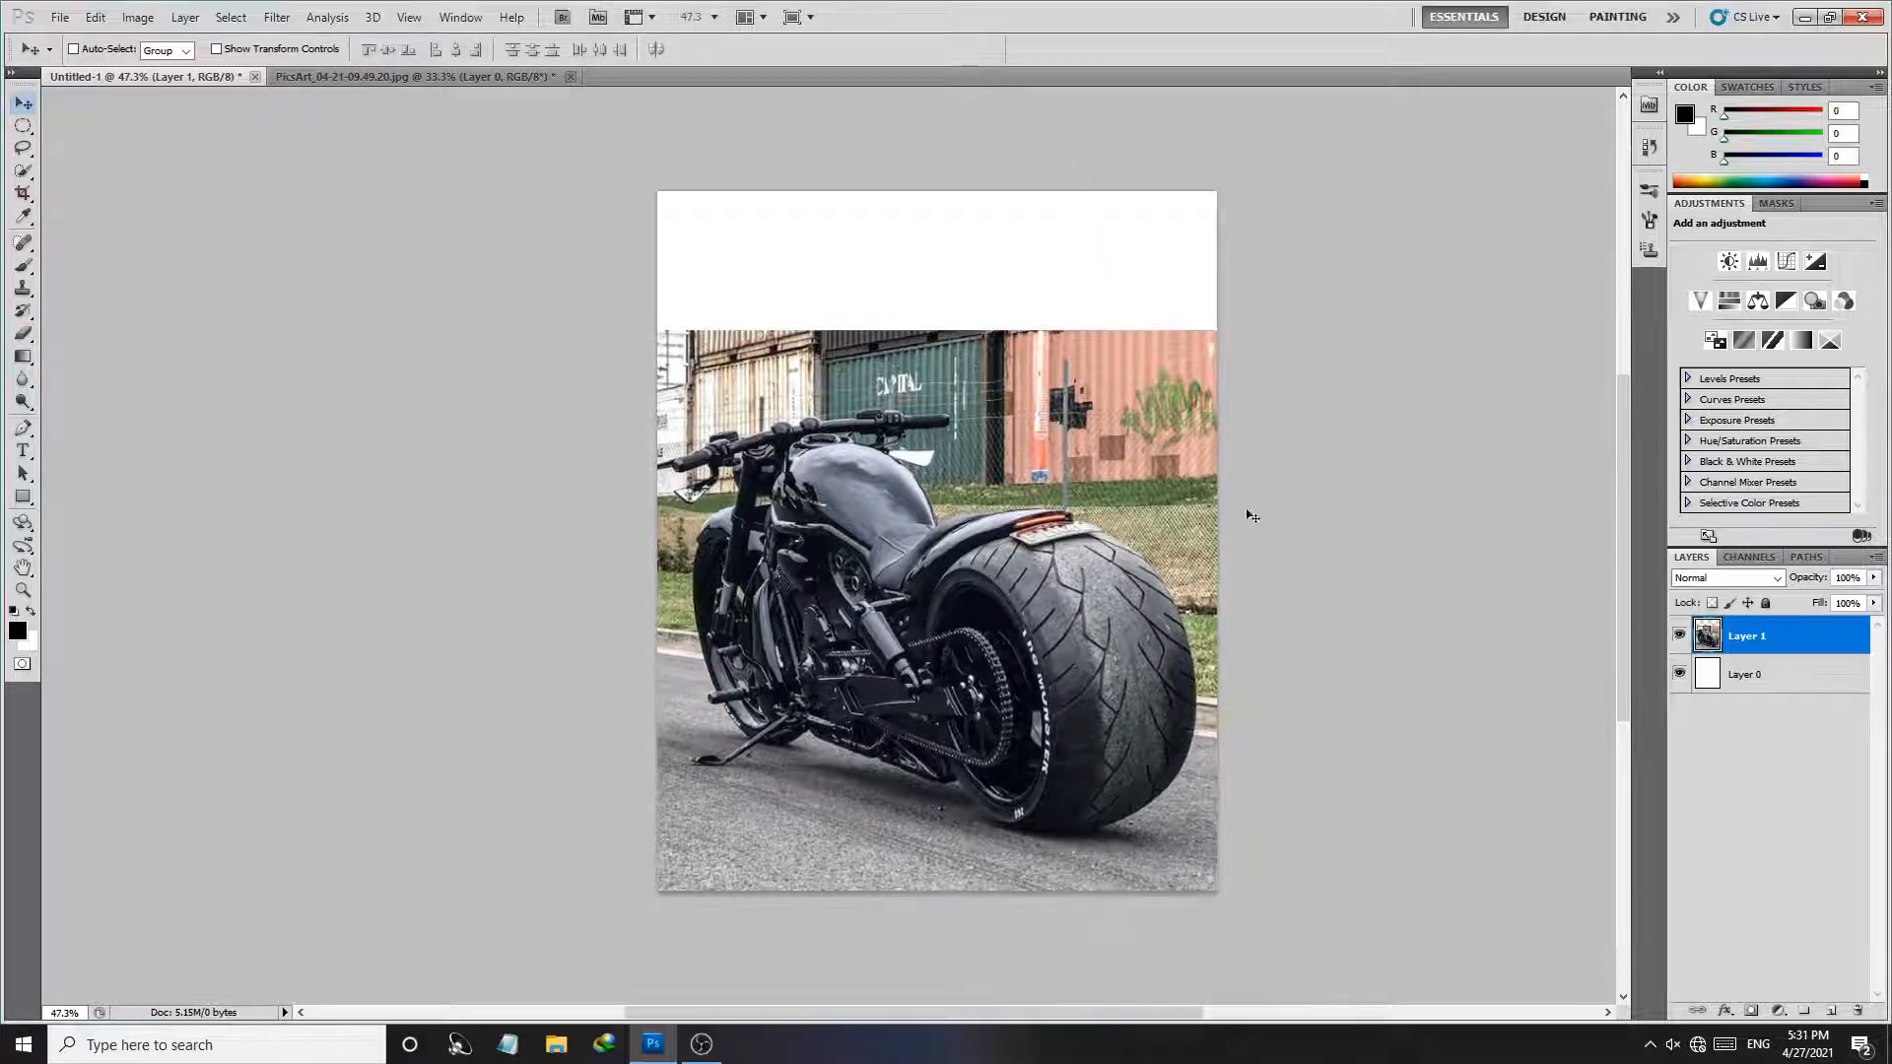
Step: Using the Clone Stamp at brush size 192, extend the pink container's corrugated wall upward into the blank area above the photo
{"action": "left_click", "coordinate": [23, 289]}
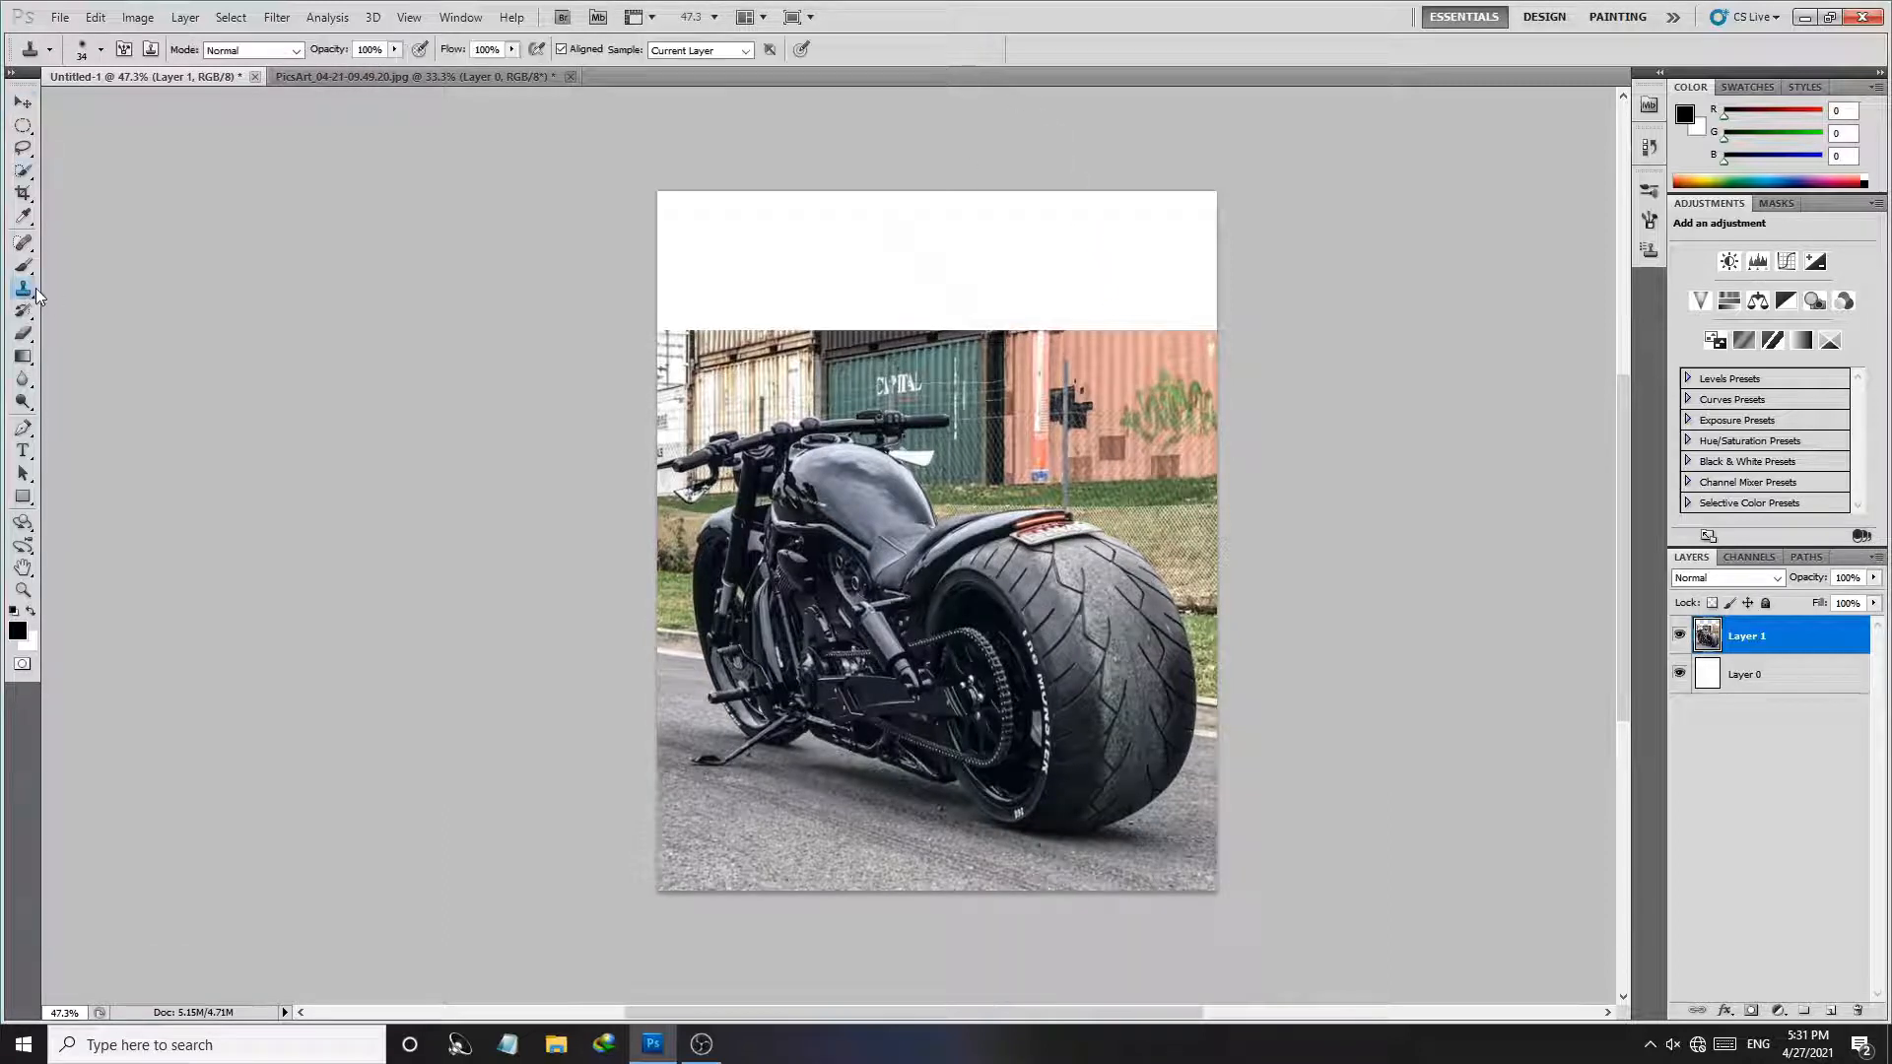
{"action": "key", "text": "ctrl+space"}
{"action": "left_click_drag", "start_coordinate": [1161, 354], "coordinate": [1243, 359]}
{"action": "left_click_drag", "start_coordinate": [1169, 422], "coordinate": [1078, 696]}
{"action": "mouse_move", "coordinate": [1126, 582]}
{"action": "left_mouse_down"}
{"action": "mouse_move", "coordinate": [1180, 597]}
{"action": "mouse_move", "coordinate": [1078, 520]}
{"action": "mouse_move", "coordinate": [1072, 444]}
{"action": "mouse_move", "coordinate": [1116, 560]}
{"action": "left_mouse_up"}
{"action": "key", "text": "ctrl+z"}
{"action": "left_click", "coordinate": [967, 593], "text": "alt"}
{"action": "mouse_move", "coordinate": [969, 564]}
{"action": "left_mouse_down"}
{"action": "mouse_move", "coordinate": [940, 440]}
{"action": "mouse_move", "coordinate": [967, 189]}
{"action": "left_mouse_up"}
{"action": "key", "text": "ctrl+alt+z"}
{"action": "key", "text": "ctrl+alt+z"}
{"action": "key", "text": "ctrl+z"}
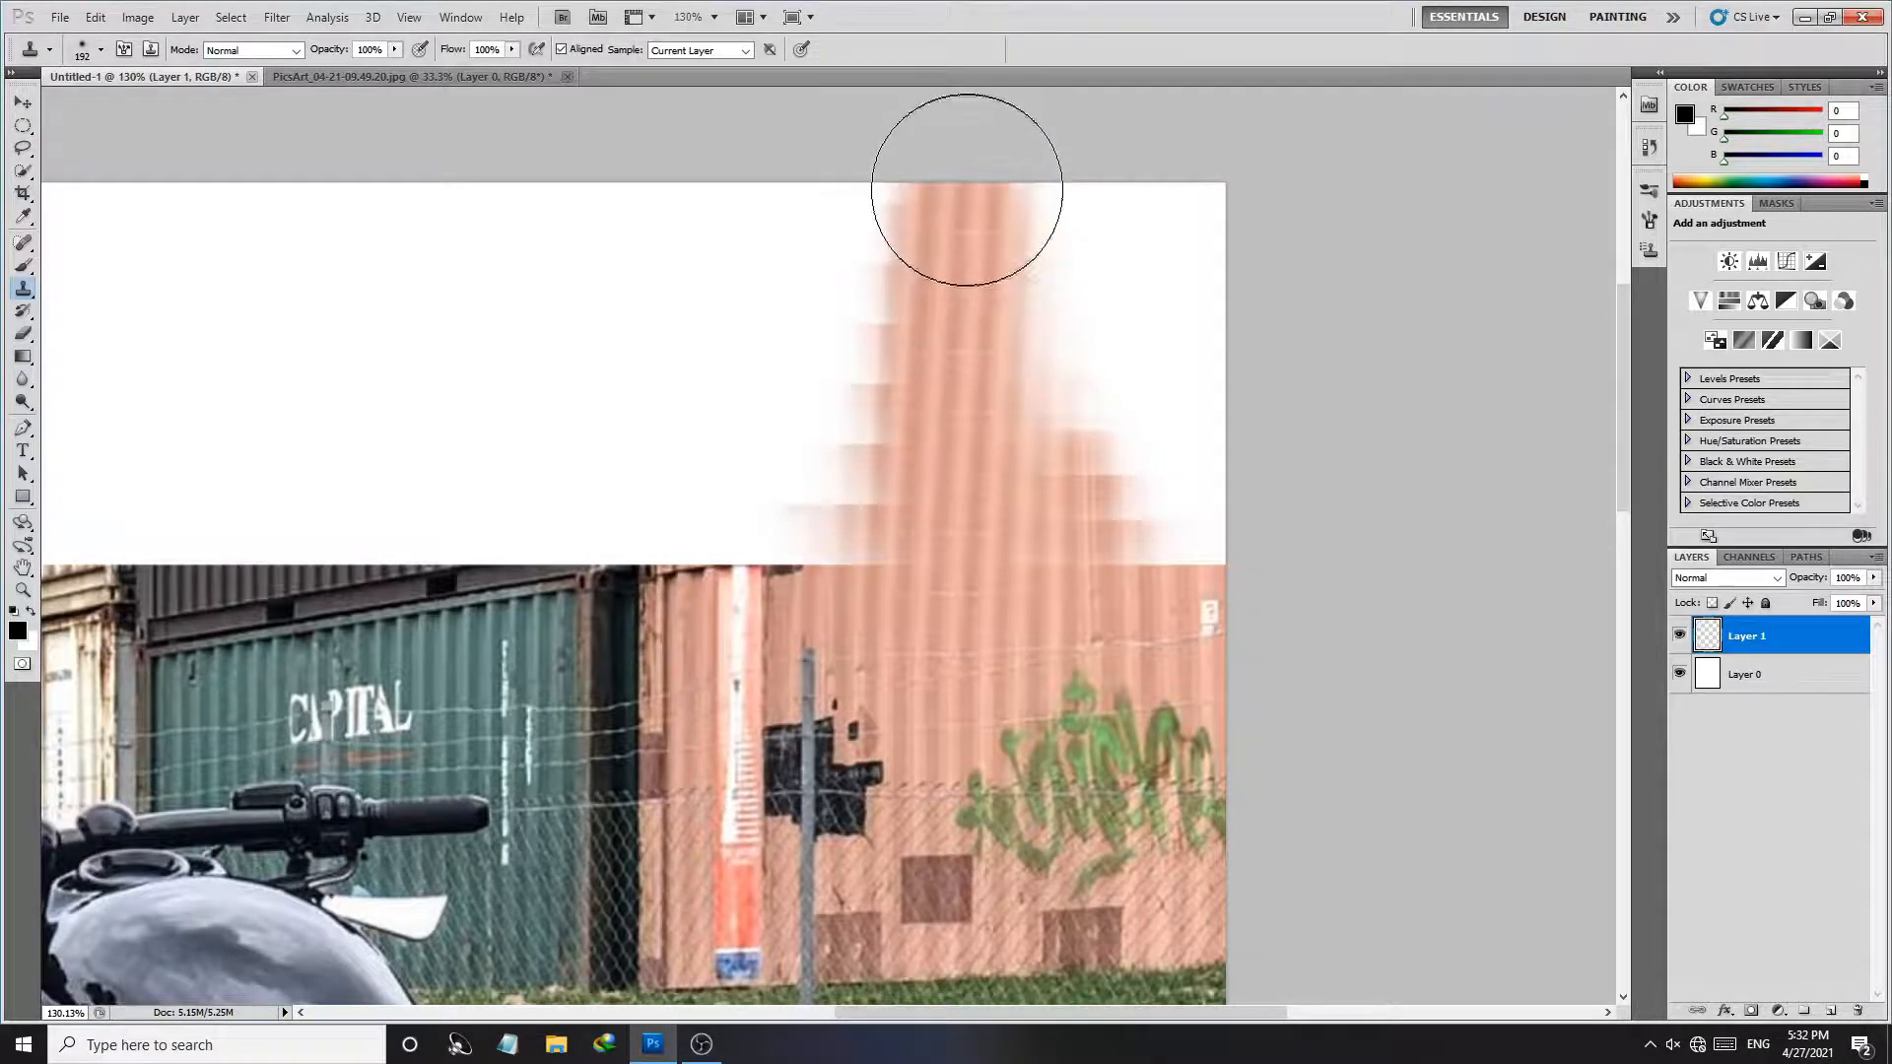
Step: Clone more pink wall up to the canvas's top edge, widening the strip toward the right edge
{"action": "left_click_drag", "start_coordinate": [1096, 563], "coordinate": [1098, 220]}
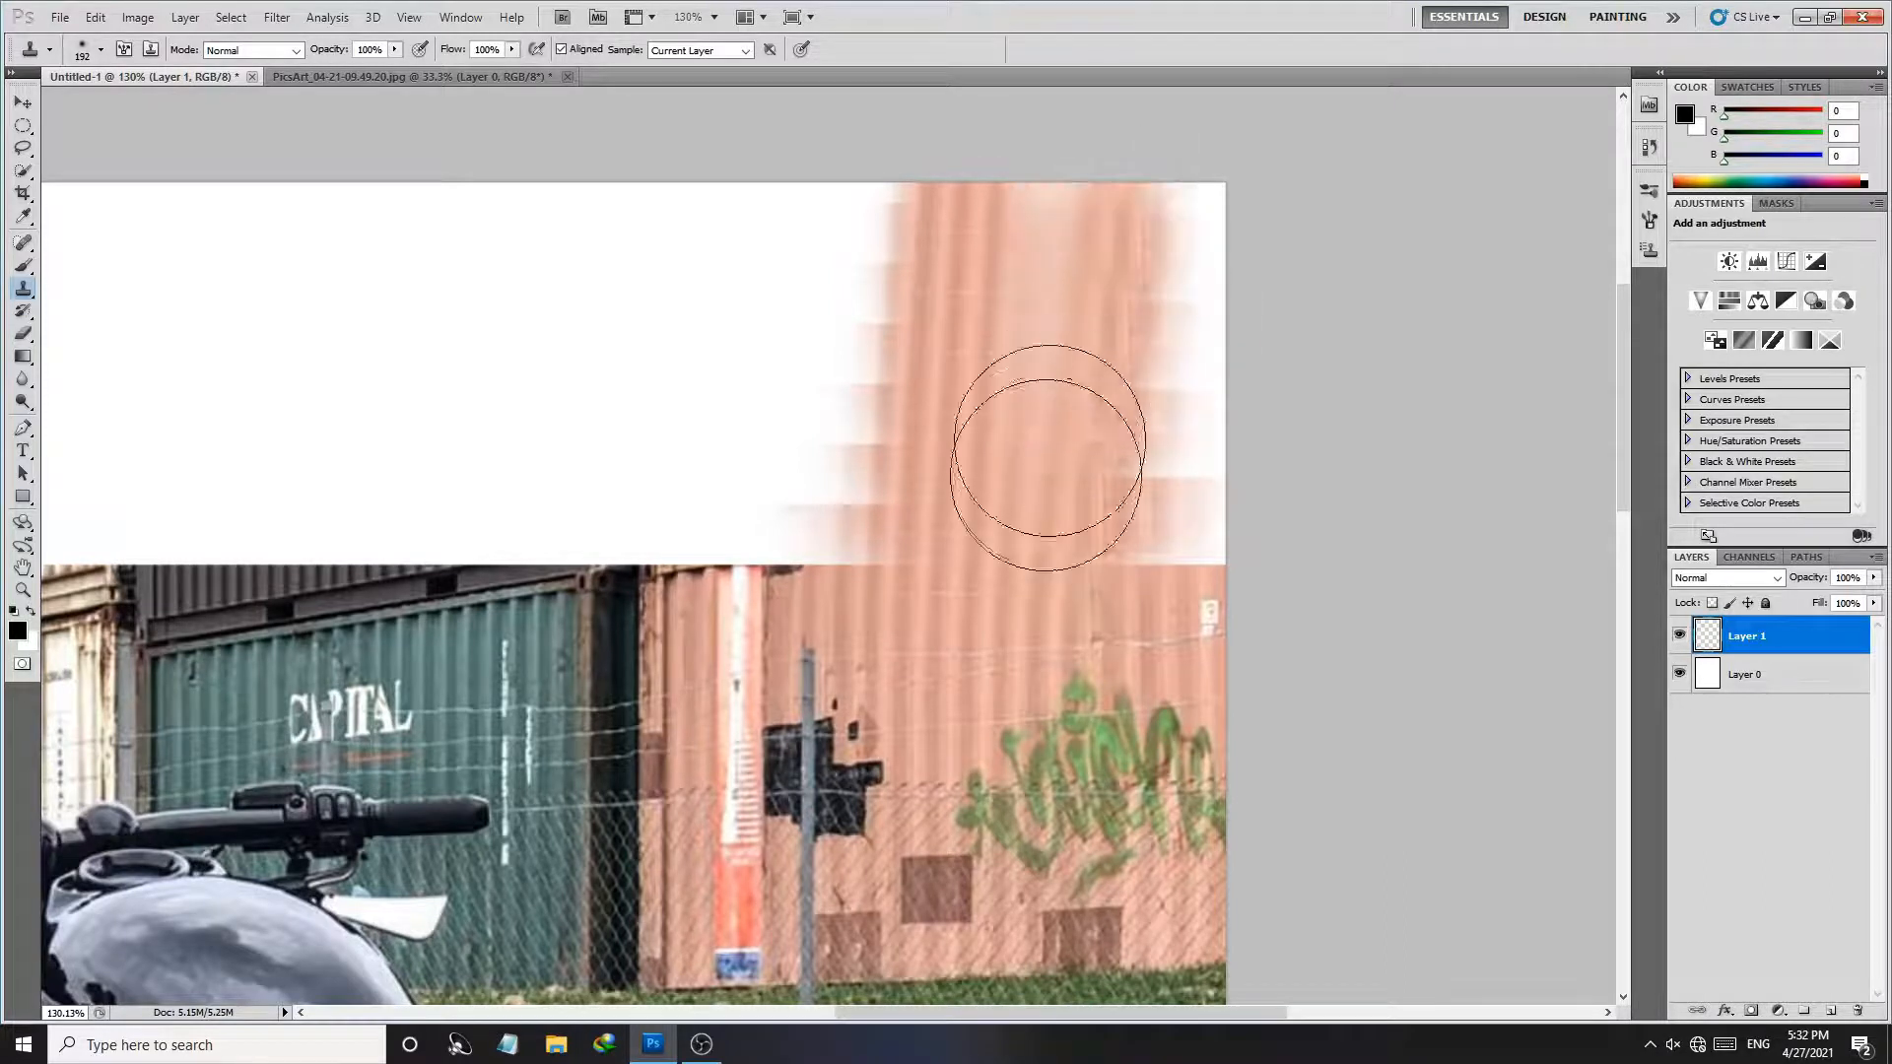
{"action": "left_click", "coordinate": [1032, 602], "text": "alt"}
{"action": "left_click_drag", "start_coordinate": [1047, 529], "coordinate": [1039, 232]}
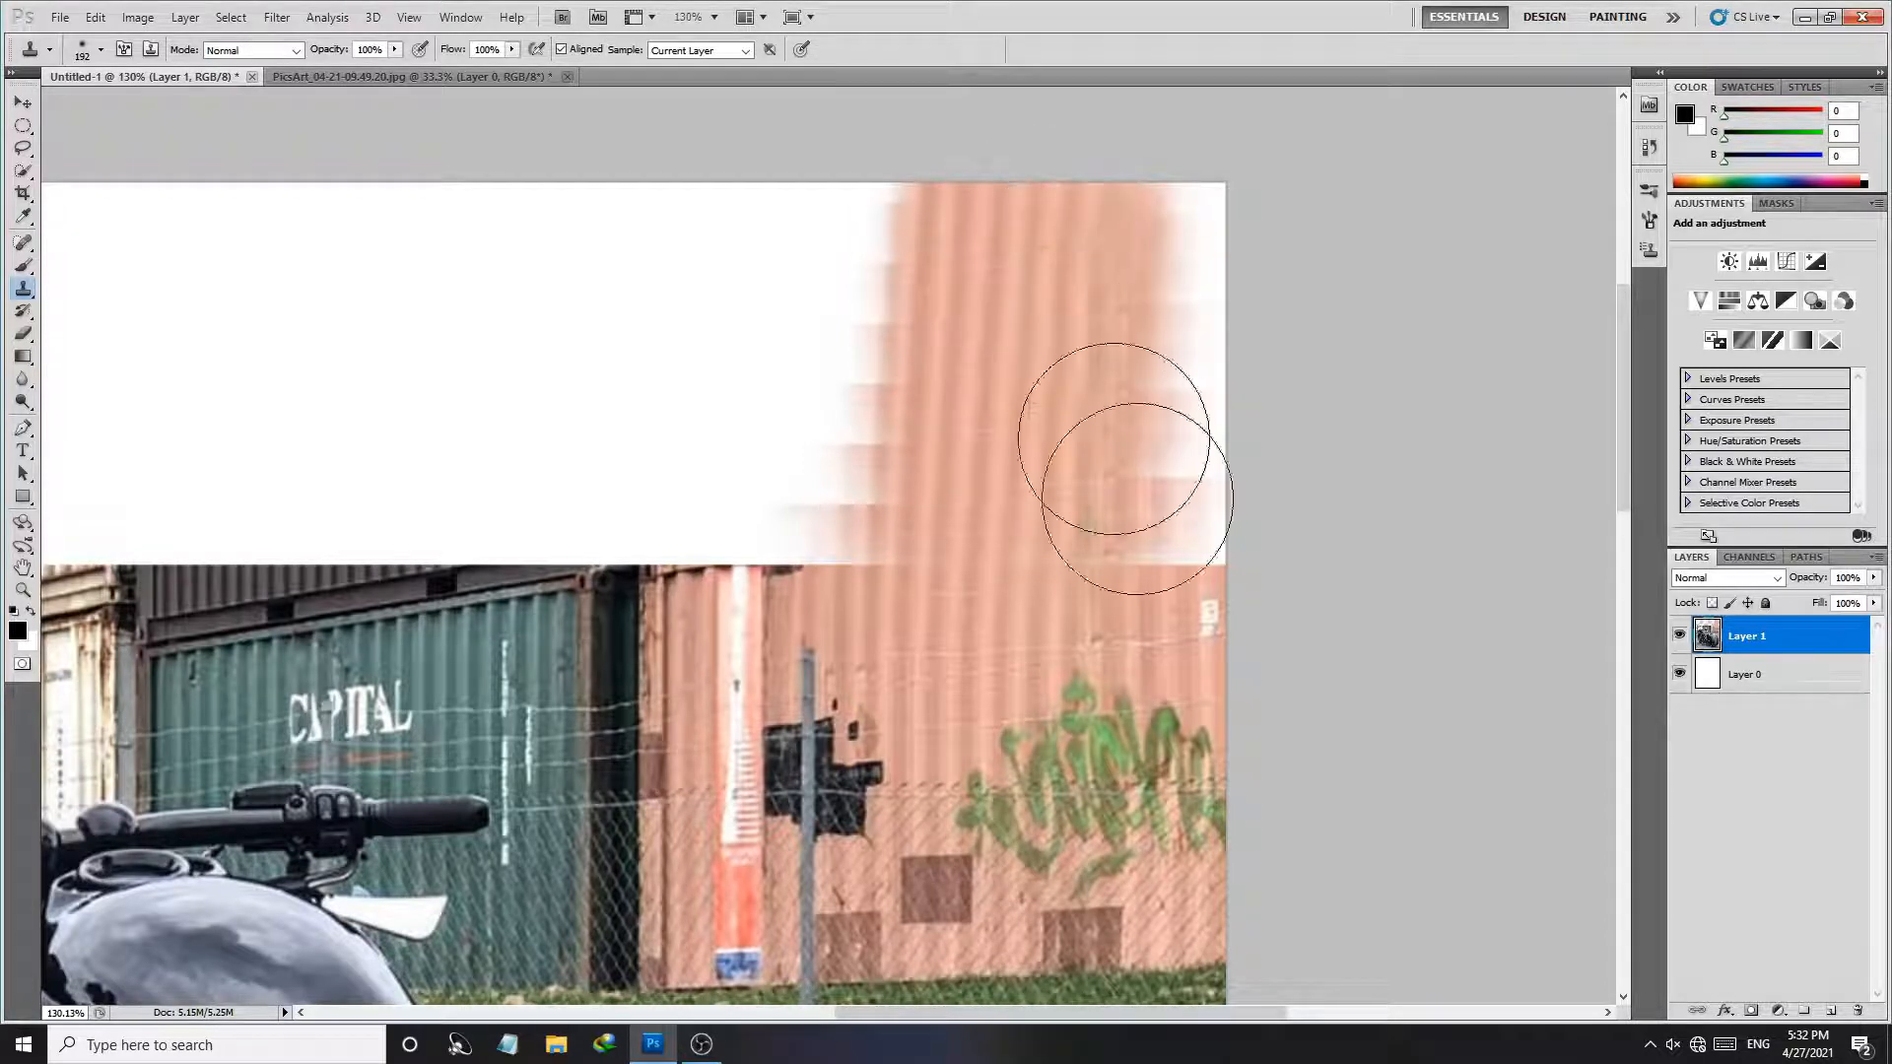
{"action": "mouse_move", "coordinate": [1160, 610]}
{"action": "left_mouse_down"}
{"action": "mouse_move", "coordinate": [1203, 198]}
{"action": "mouse_move", "coordinate": [1215, 222]}
{"action": "left_mouse_up"}
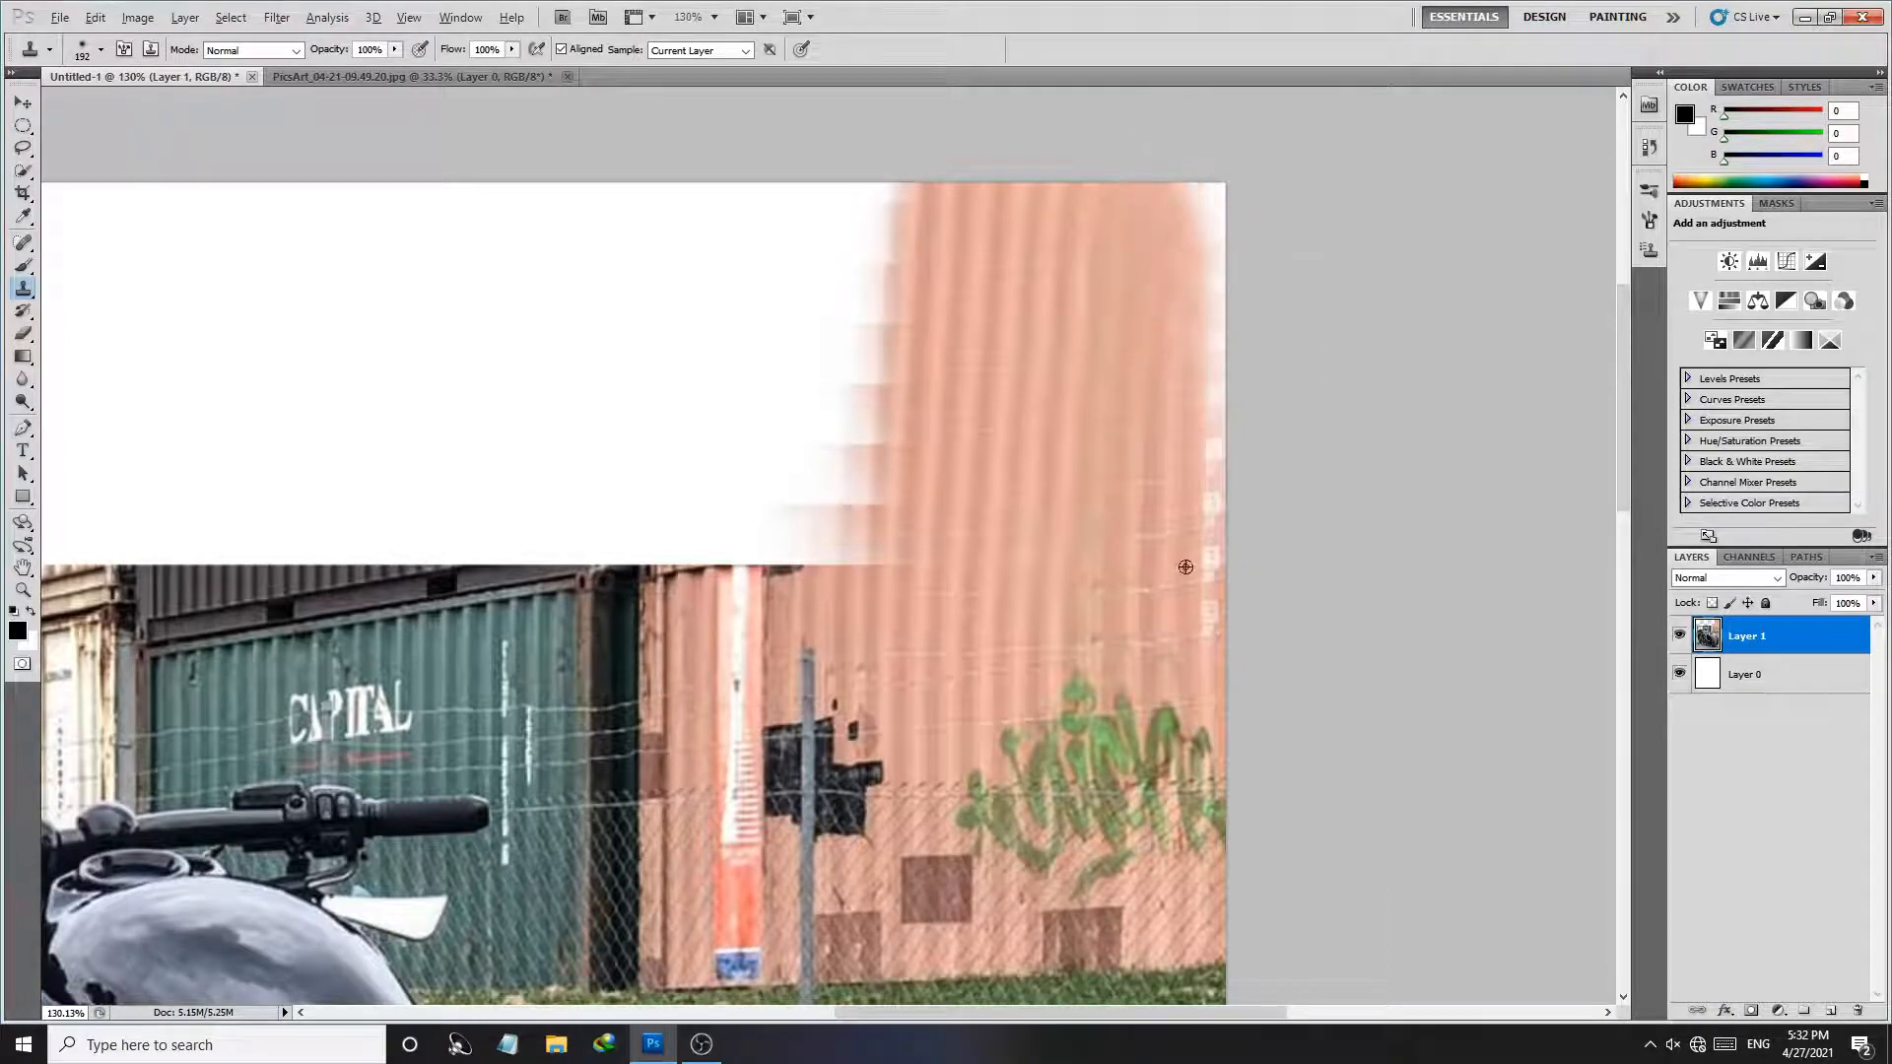
Step: Resample the pink wall to fill the gaps along the canvas's right edge and cover the stray graffiti copies
{"action": "left_click", "coordinate": [1165, 453], "text": "alt"}
{"action": "mouse_move", "coordinate": [1166, 352]}
{"action": "left_mouse_down"}
{"action": "mouse_move", "coordinate": [1166, 253]}
{"action": "mouse_move", "coordinate": [1197, 228]}
{"action": "left_mouse_up"}
{"action": "left_click_drag", "start_coordinate": [1218, 651], "coordinate": [1219, 333]}
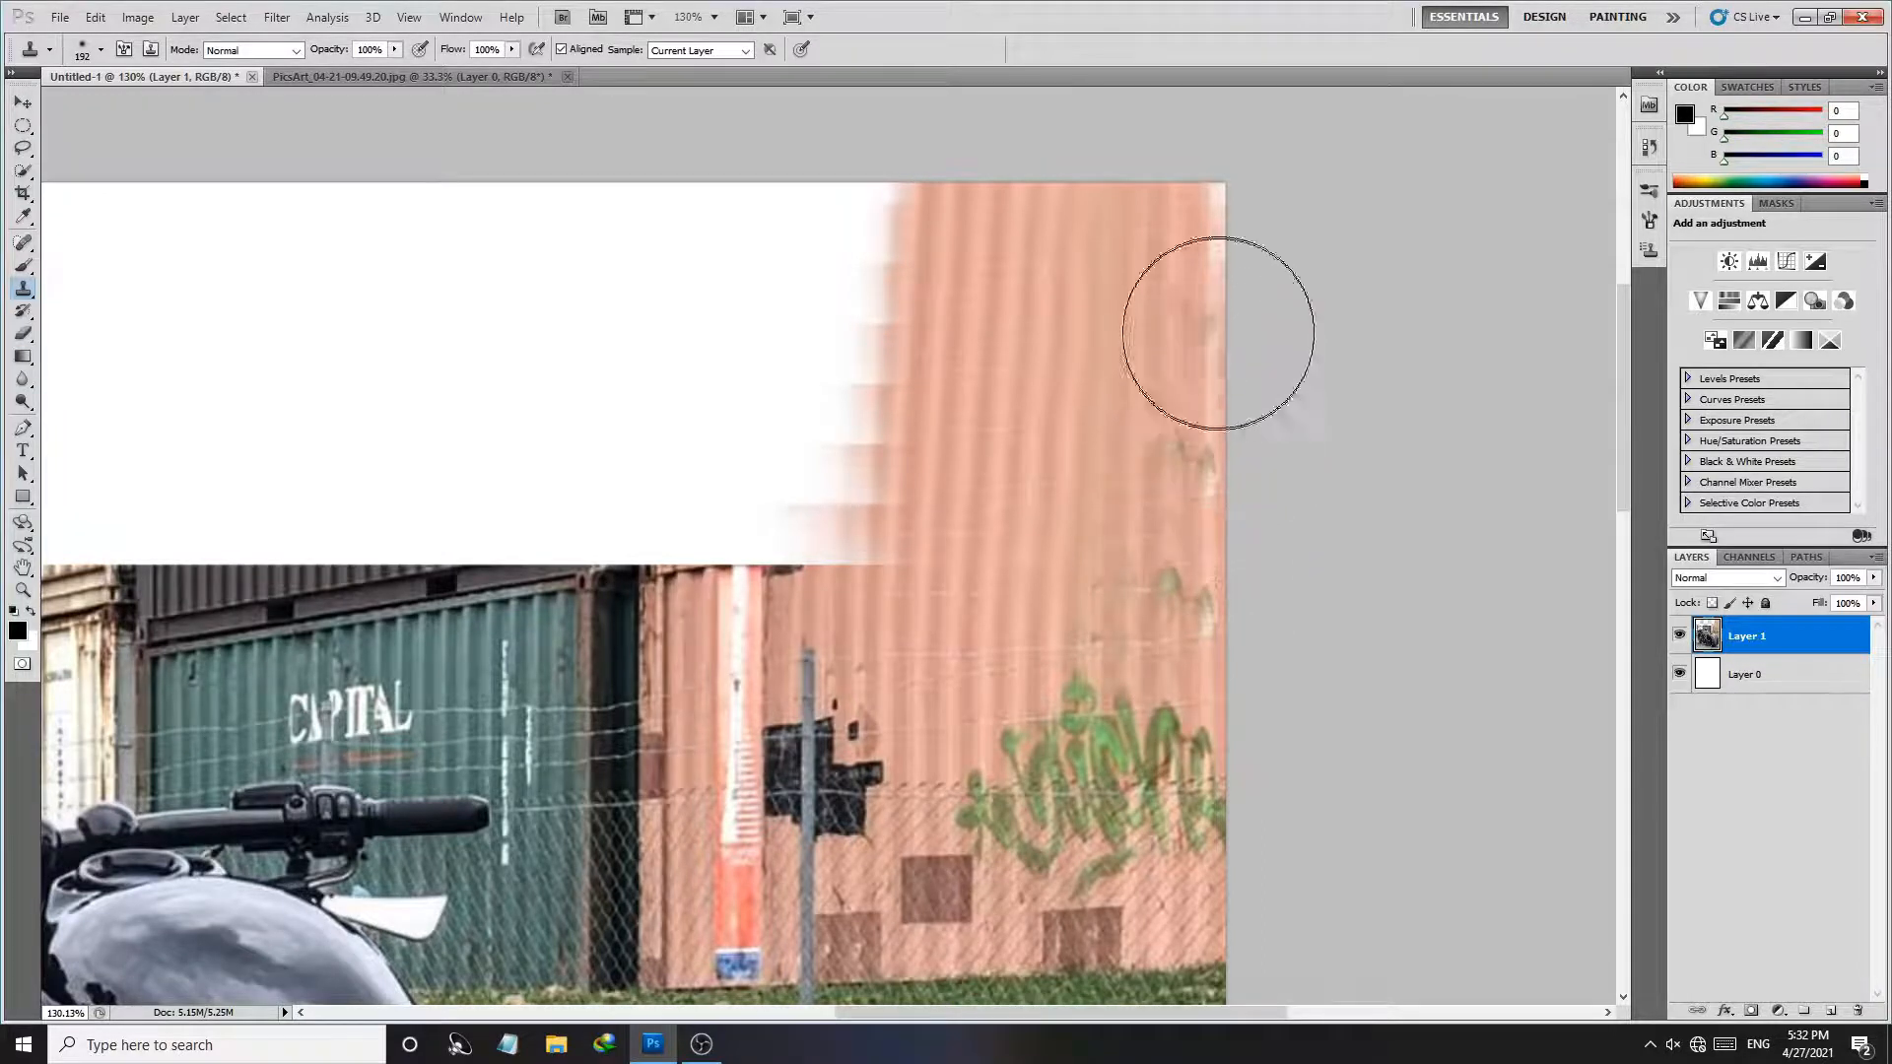
{"action": "left_click", "coordinate": [1157, 368], "text": "alt"}
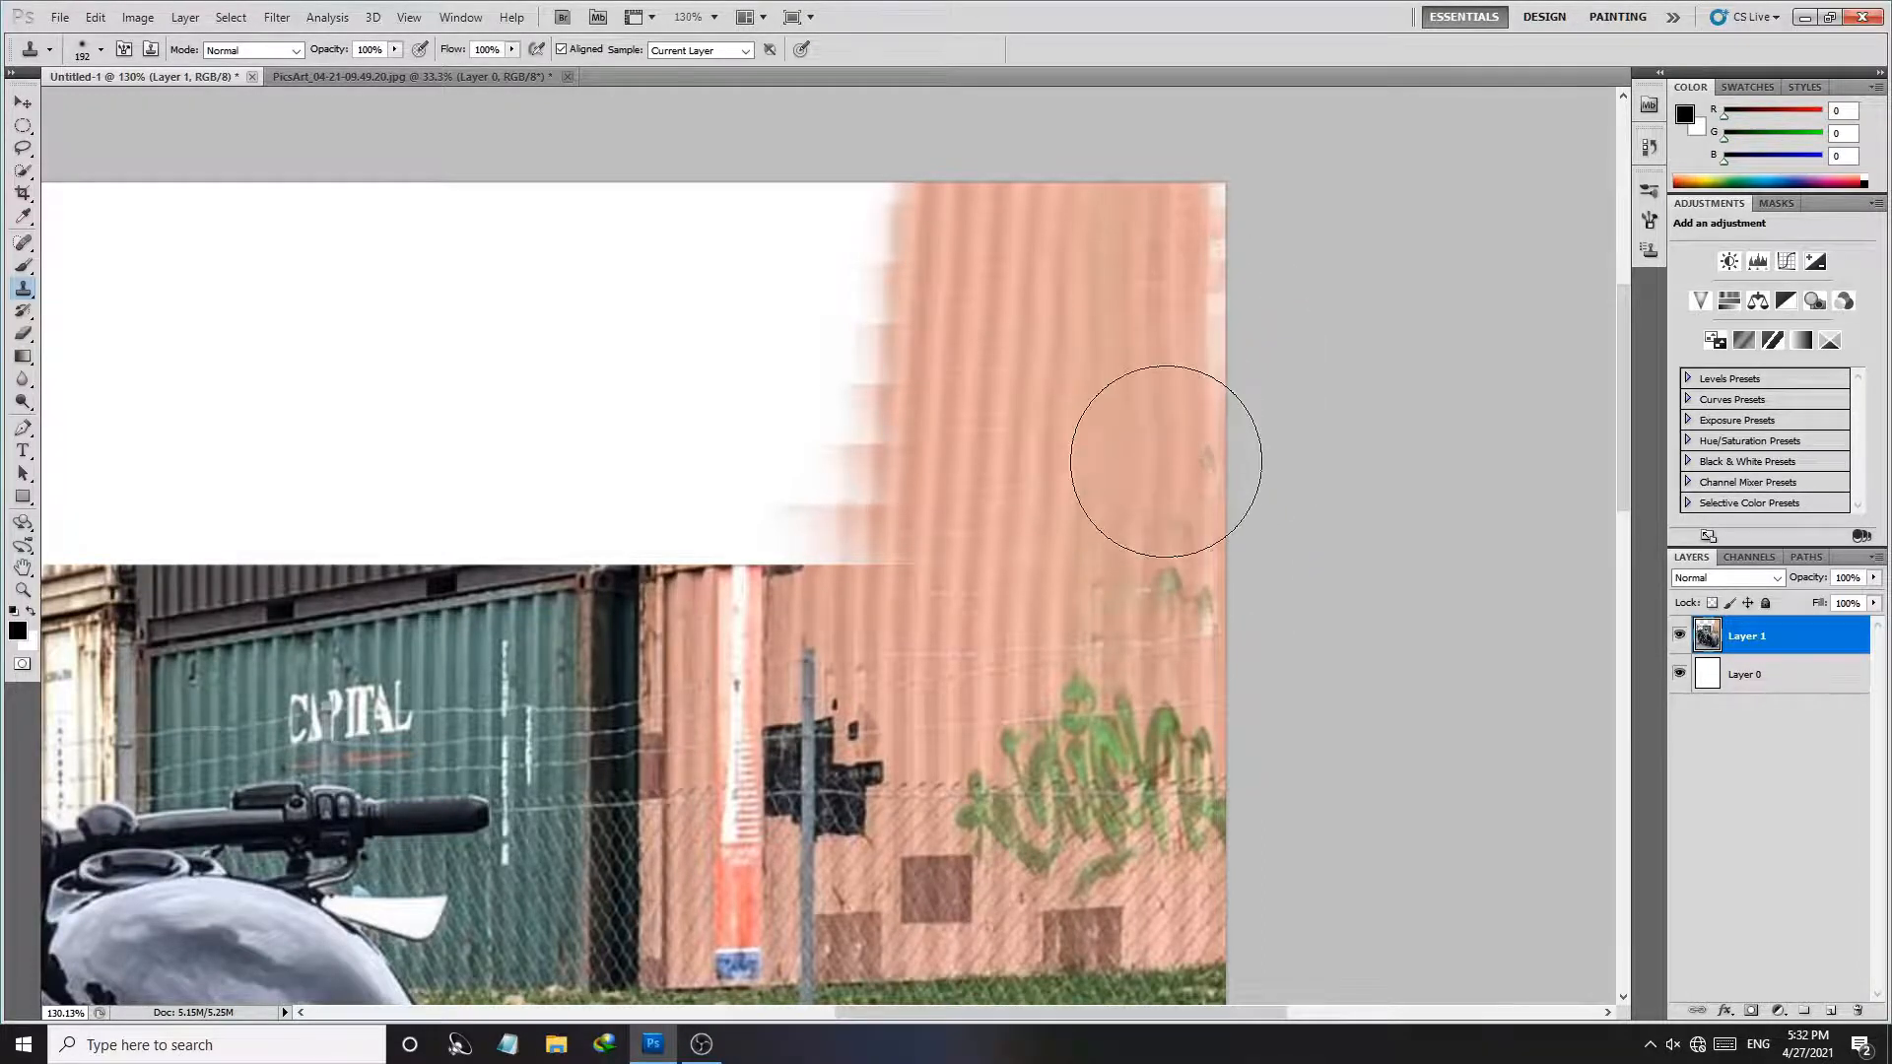
{"action": "mouse_move", "coordinate": [1159, 466]}
{"action": "left_mouse_down"}
{"action": "mouse_move", "coordinate": [1144, 583]}
{"action": "mouse_move", "coordinate": [1126, 579]}
{"action": "left_mouse_up"}
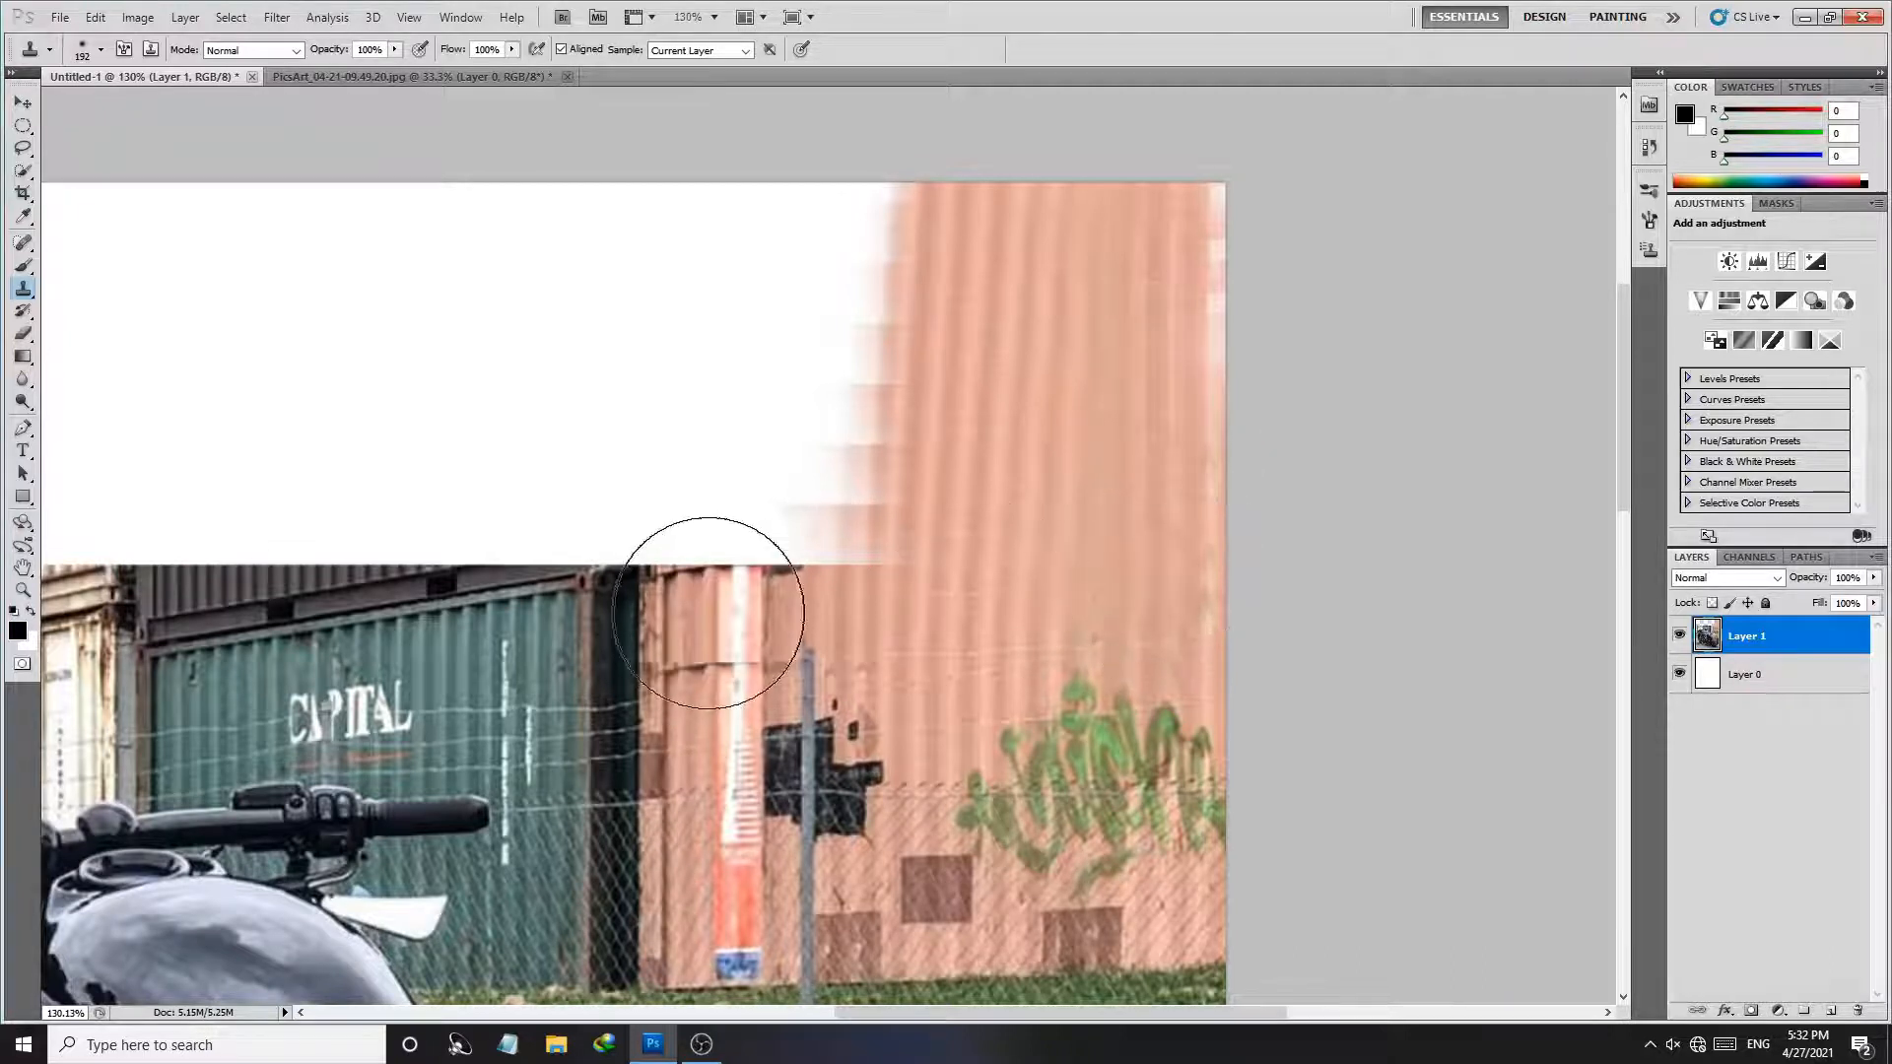
Step: Clone the rusty cream container's corrugated wall upward into the blank area, starting at the photo's upper-left edge
{"action": "mouse_move", "coordinate": [571, 603]}
{"action": "left_mouse_down"}
{"action": "mouse_move", "coordinate": [978, 651]}
{"action": "mouse_move", "coordinate": [1246, 556]}
{"action": "left_mouse_up"}
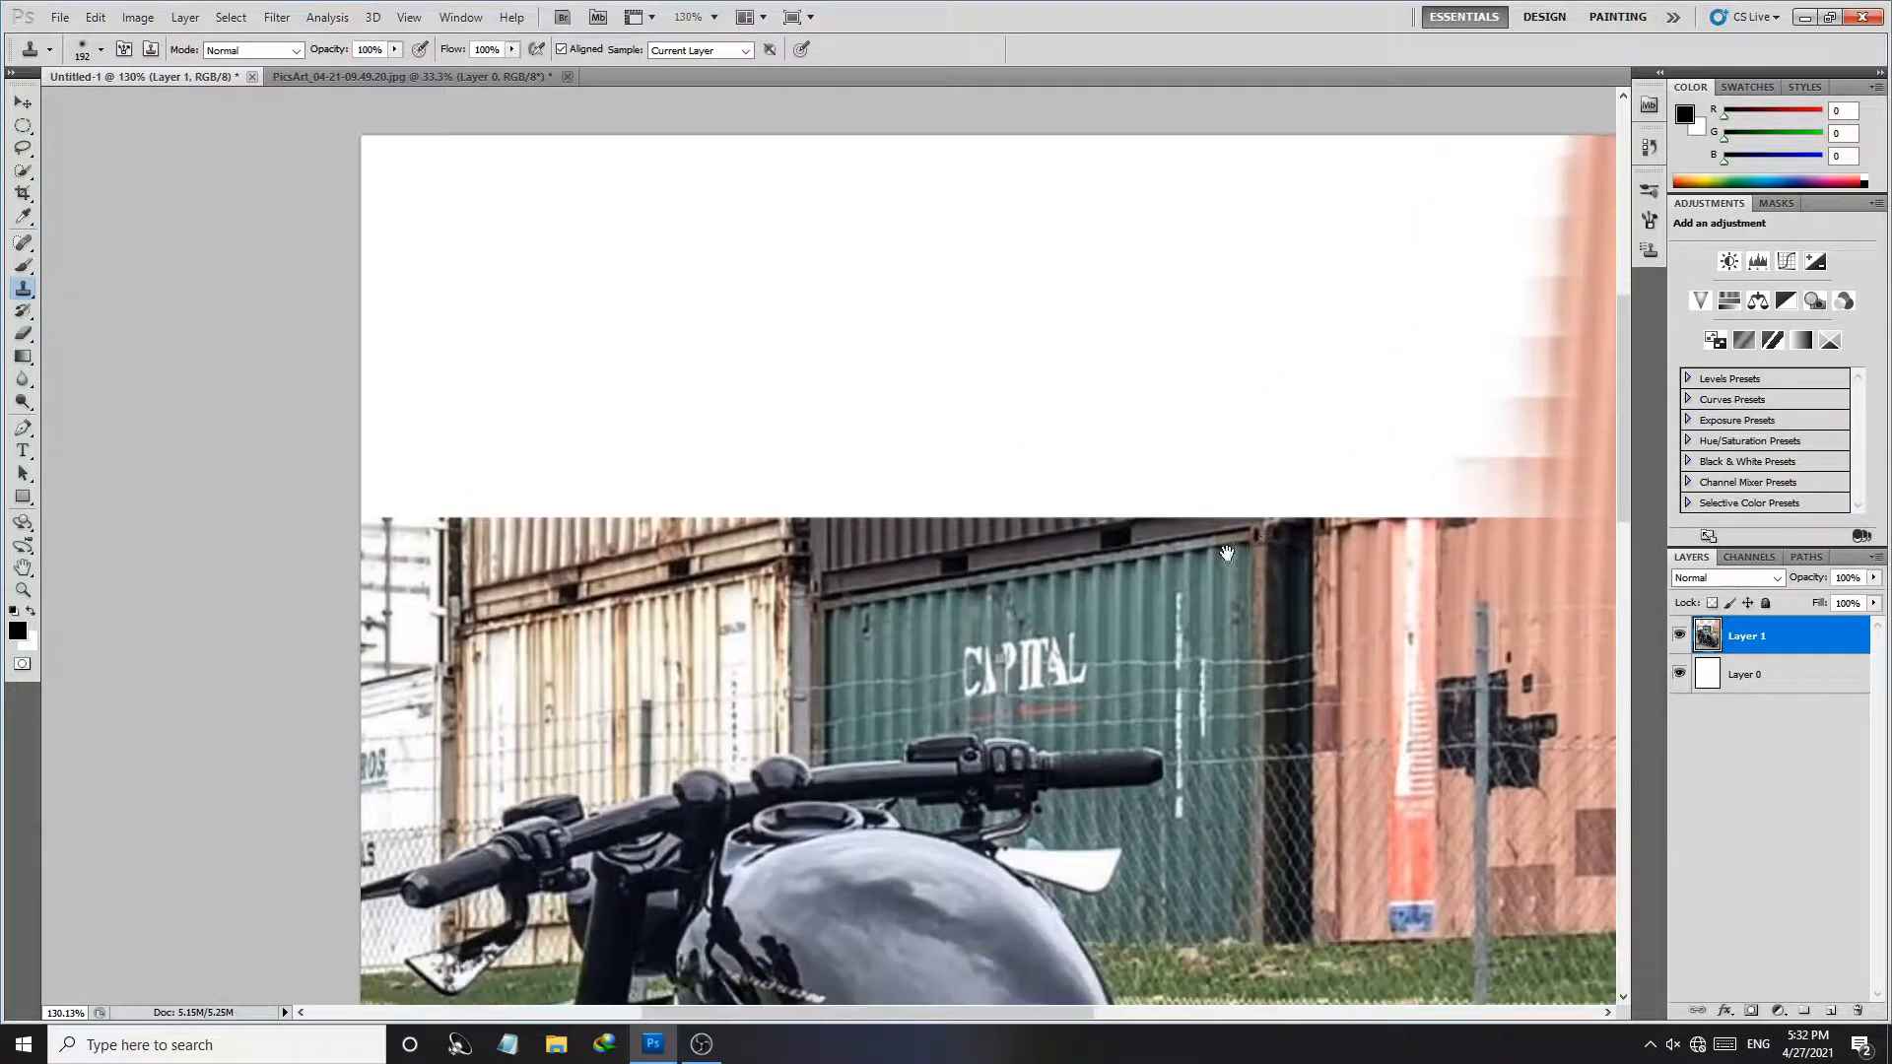
{"action": "left_click", "coordinate": [511, 529], "text": "alt"}
{"action": "mouse_move", "coordinate": [514, 481]}
{"action": "left_mouse_down"}
{"action": "mouse_move", "coordinate": [515, 444]}
{"action": "mouse_move", "coordinate": [515, 481]}
{"action": "left_mouse_up"}
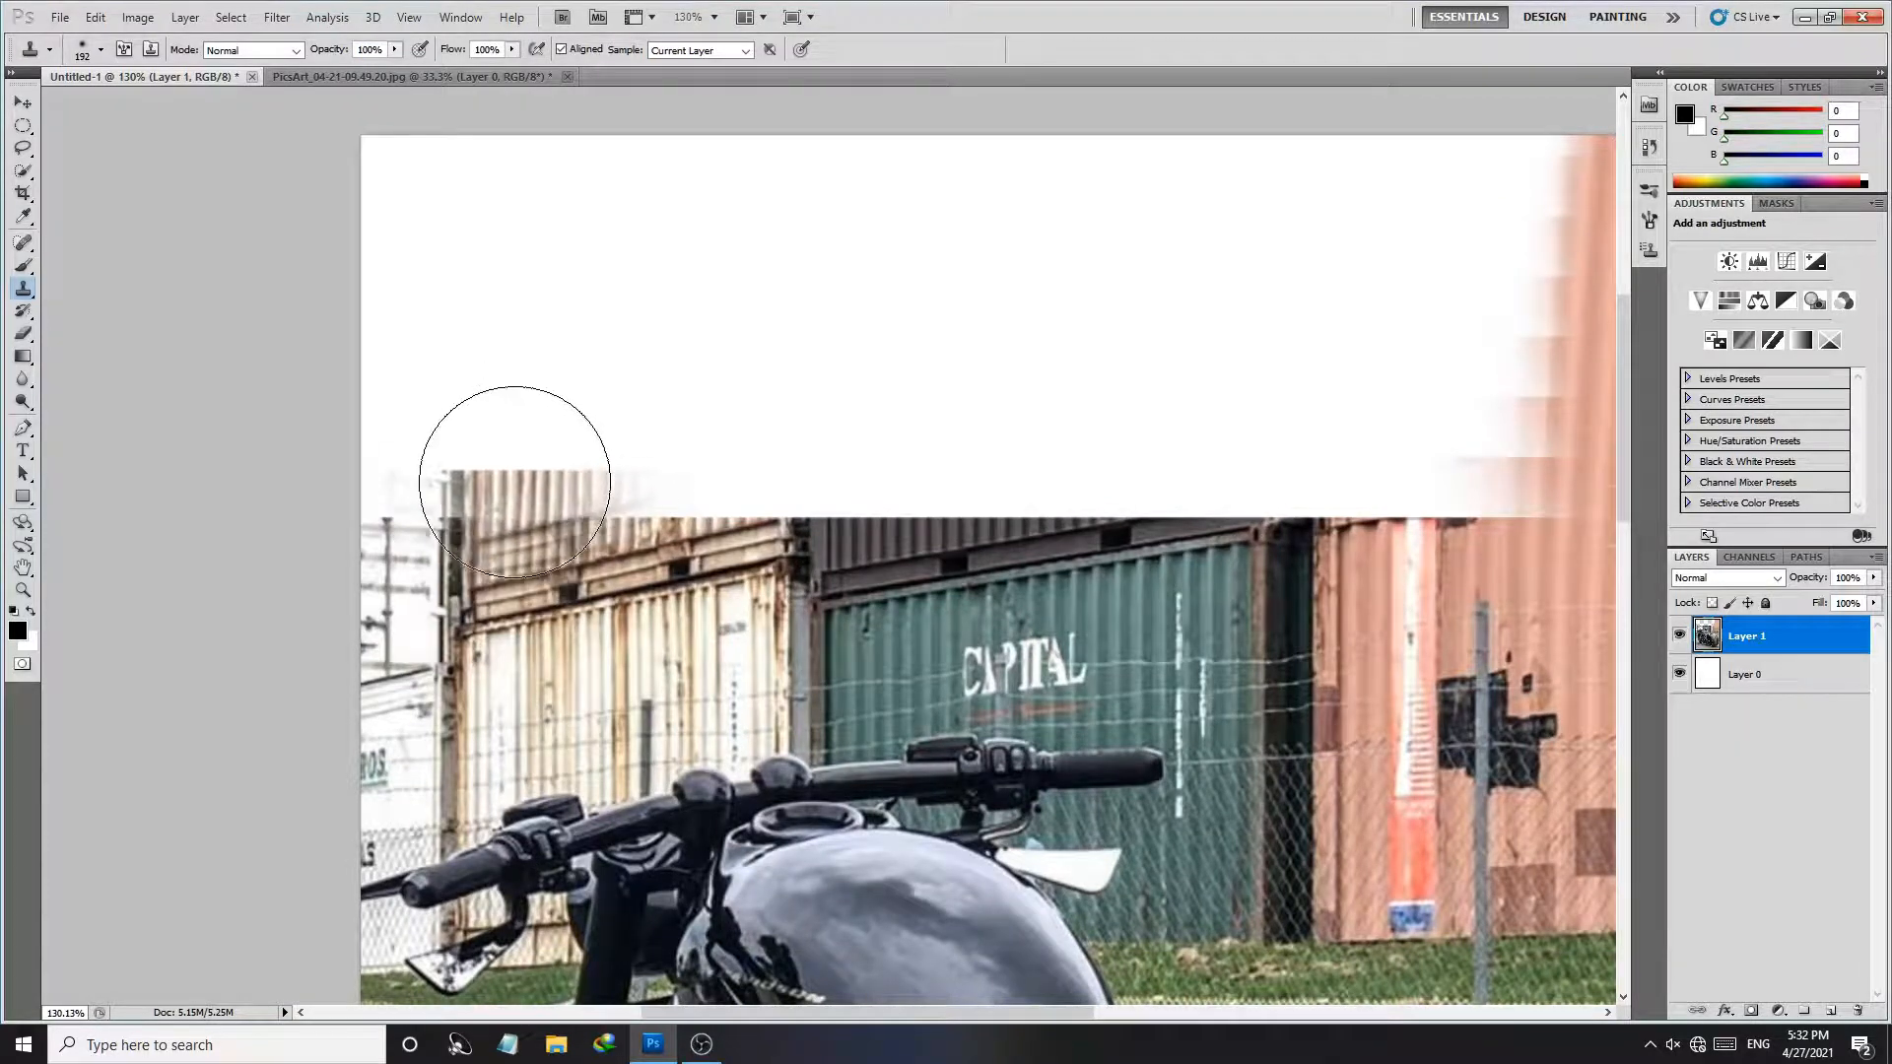
{"action": "left_click", "coordinate": [507, 499], "text": "alt"}
{"action": "left_click_drag", "start_coordinate": [507, 498], "coordinate": [503, 354]}
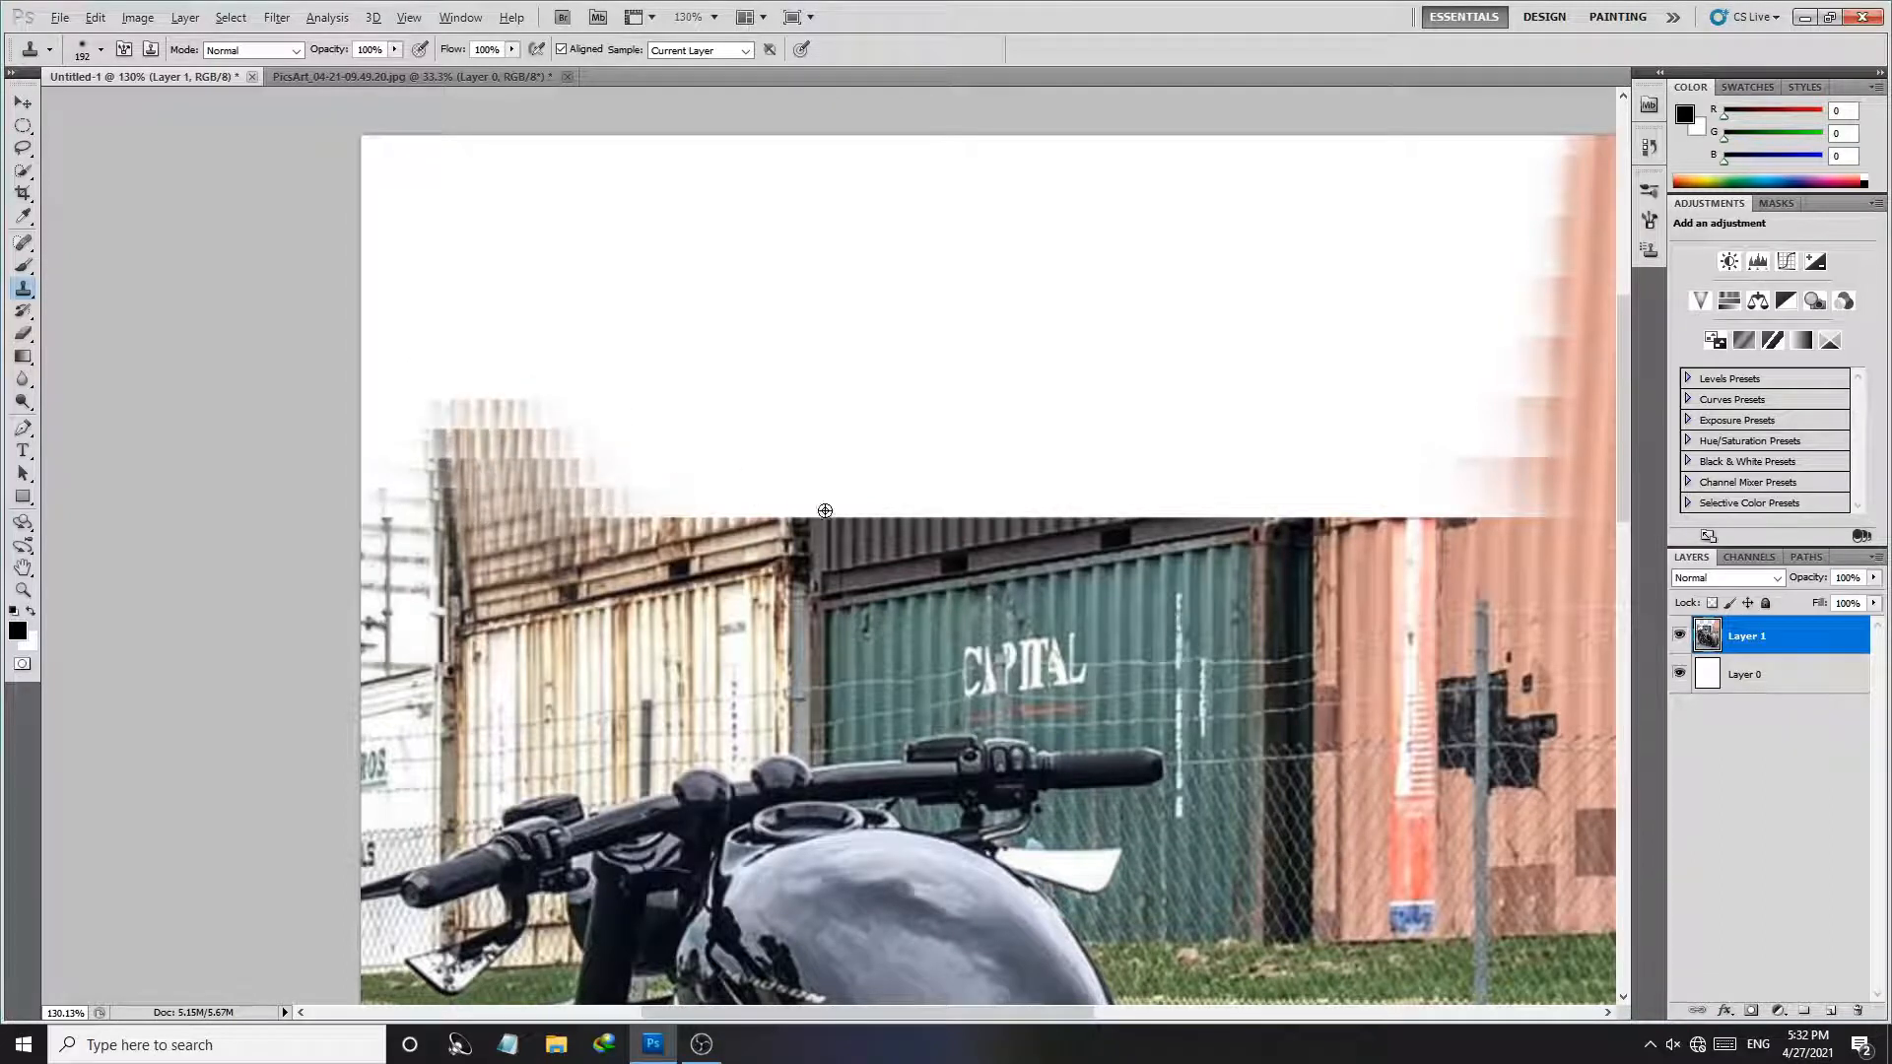
{"action": "mouse_move", "coordinate": [889, 493]}
{"action": "left_mouse_down"}
{"action": "mouse_move", "coordinate": [884, 375]}
{"action": "mouse_move", "coordinate": [988, 417]}
{"action": "left_mouse_up"}
{"action": "left_click", "coordinate": [702, 510], "text": "alt"}
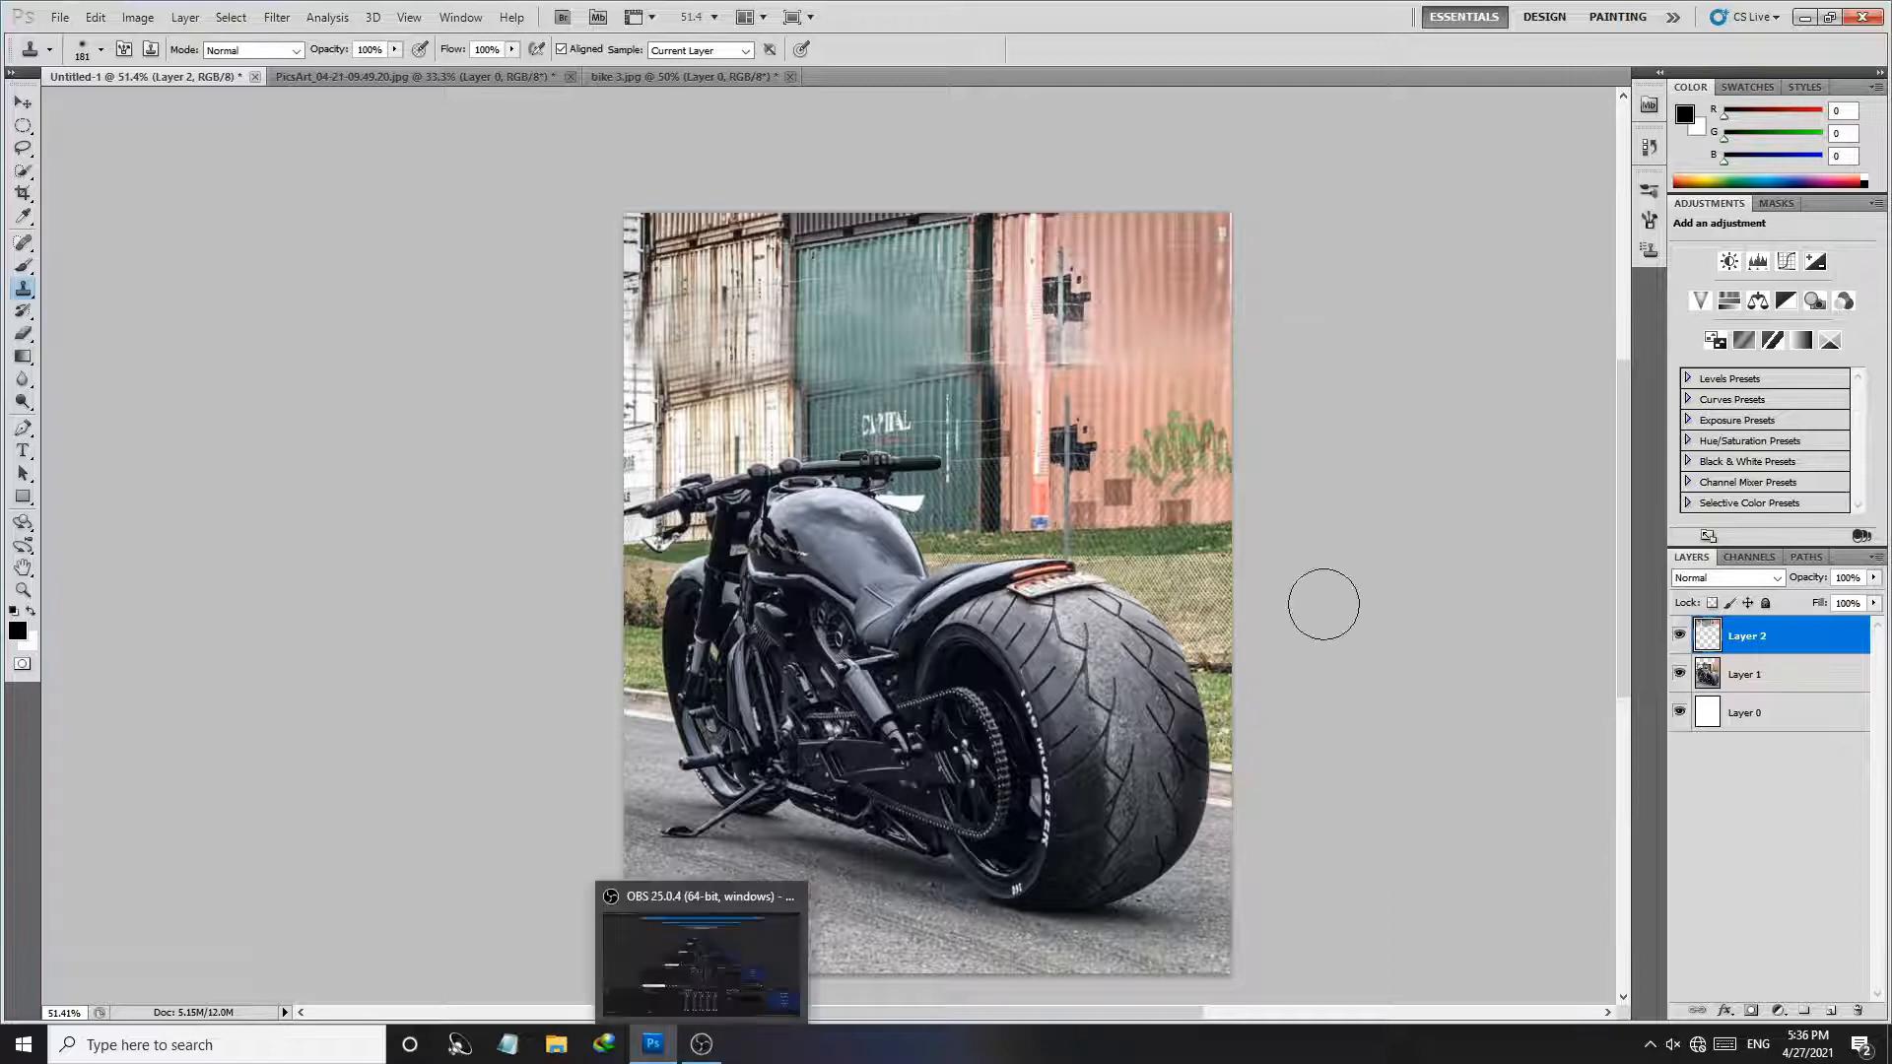
Step: Close bike 3.jpg without saving and open IMG_20210425_172540.jpg from the sample folder with the default Camera Raw settings
{"action": "left_click", "coordinate": [790, 77]}
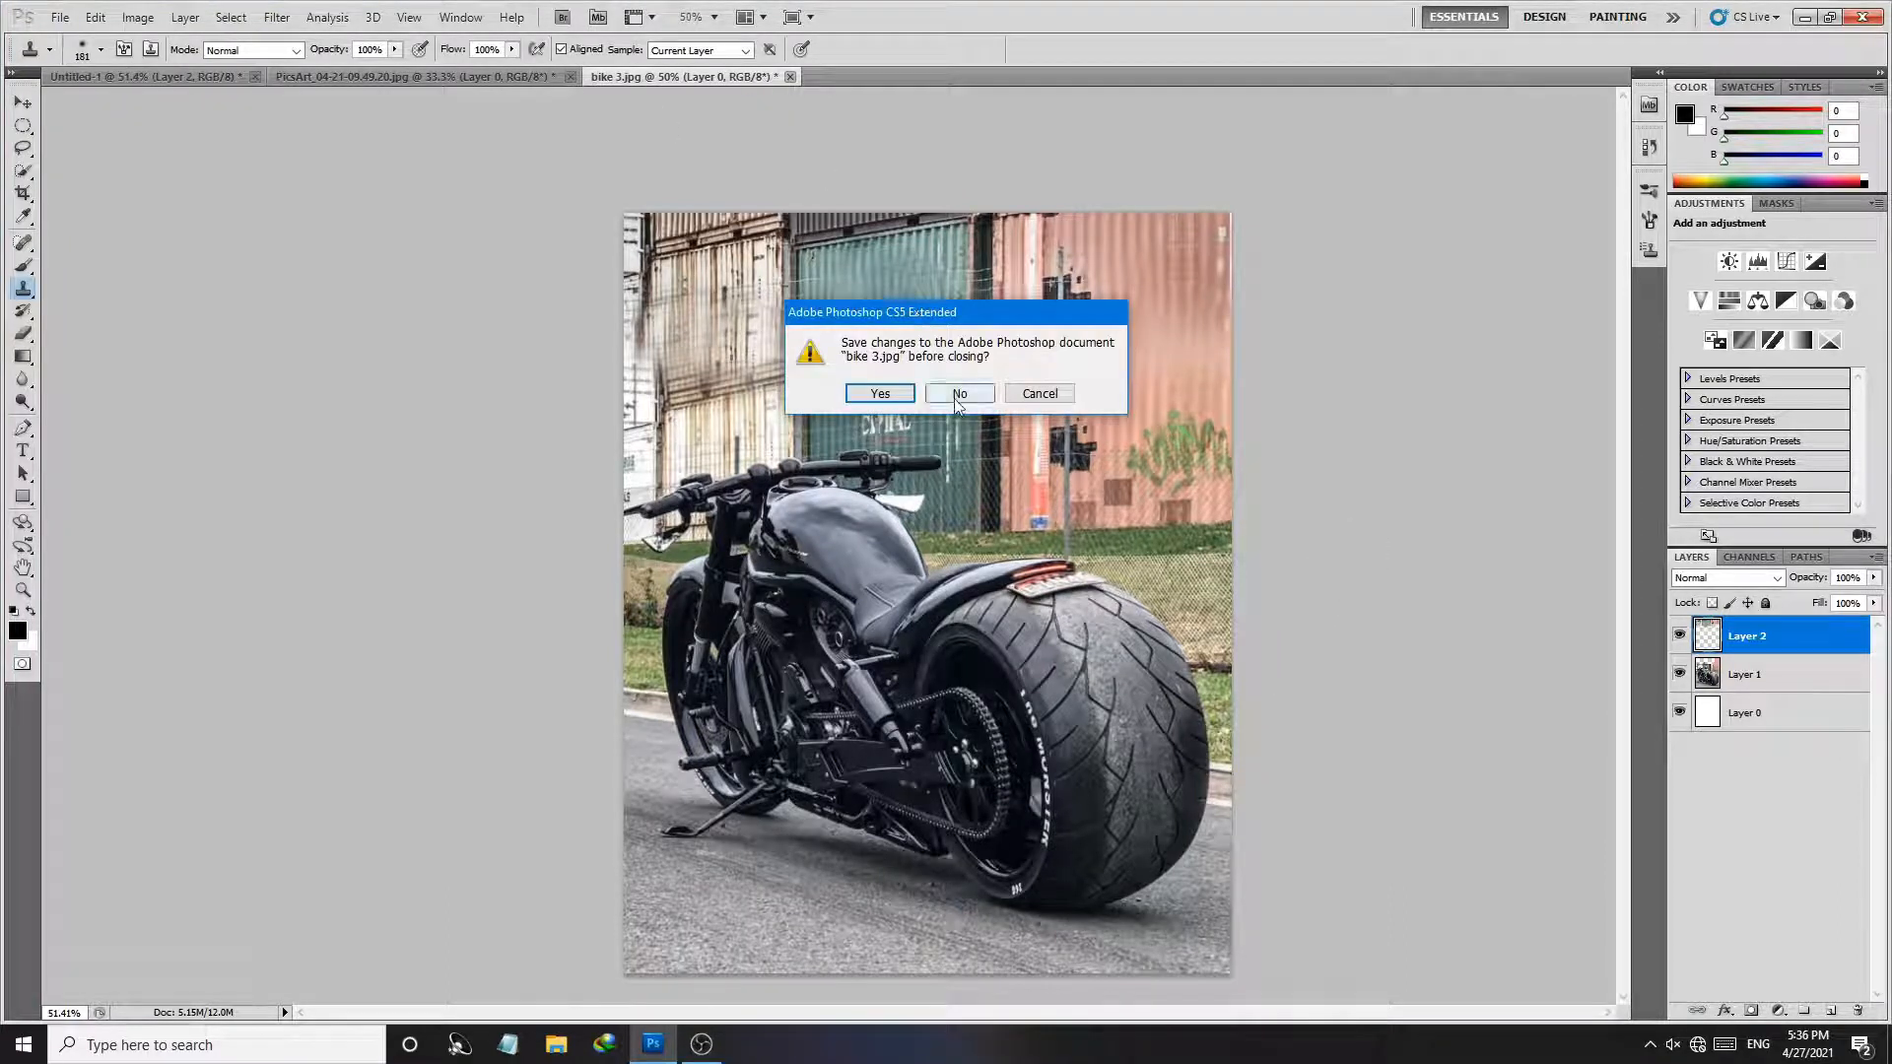
{"action": "left_click", "coordinate": [954, 398]}
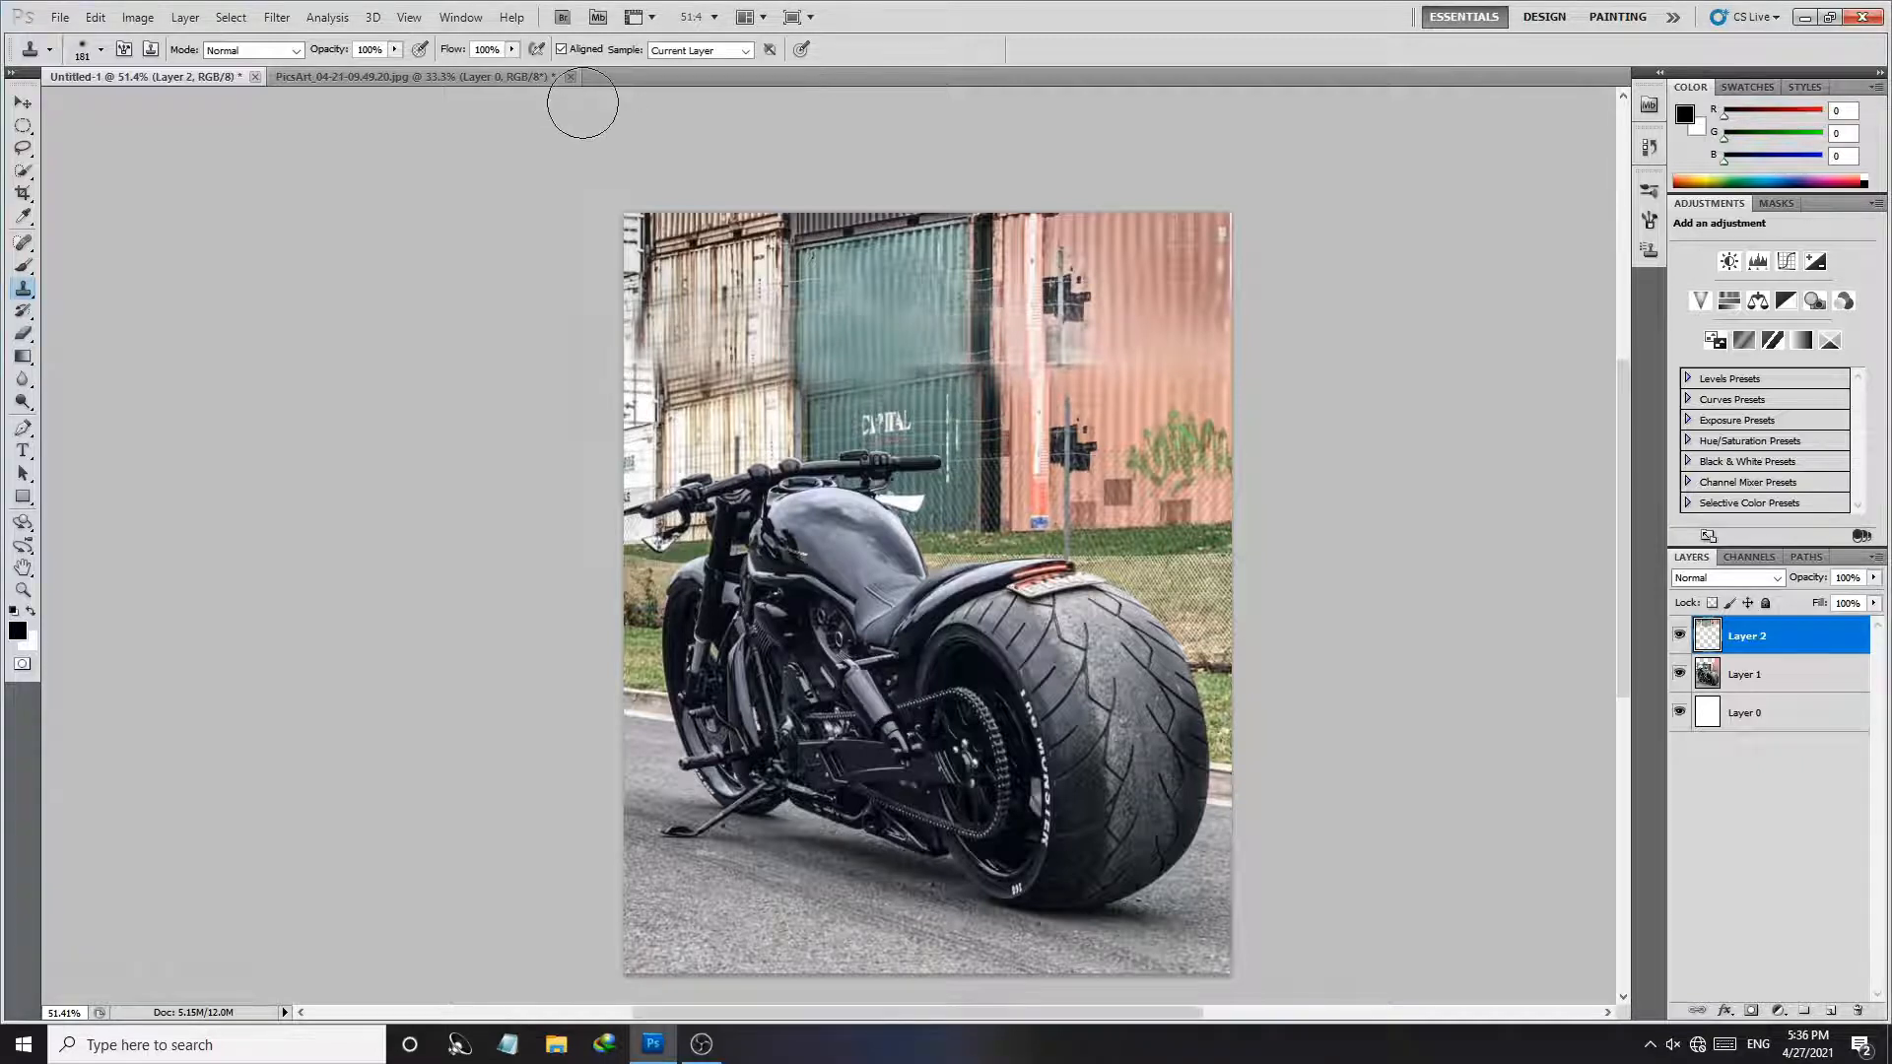
{"action": "double_click", "coordinate": [733, 129]}
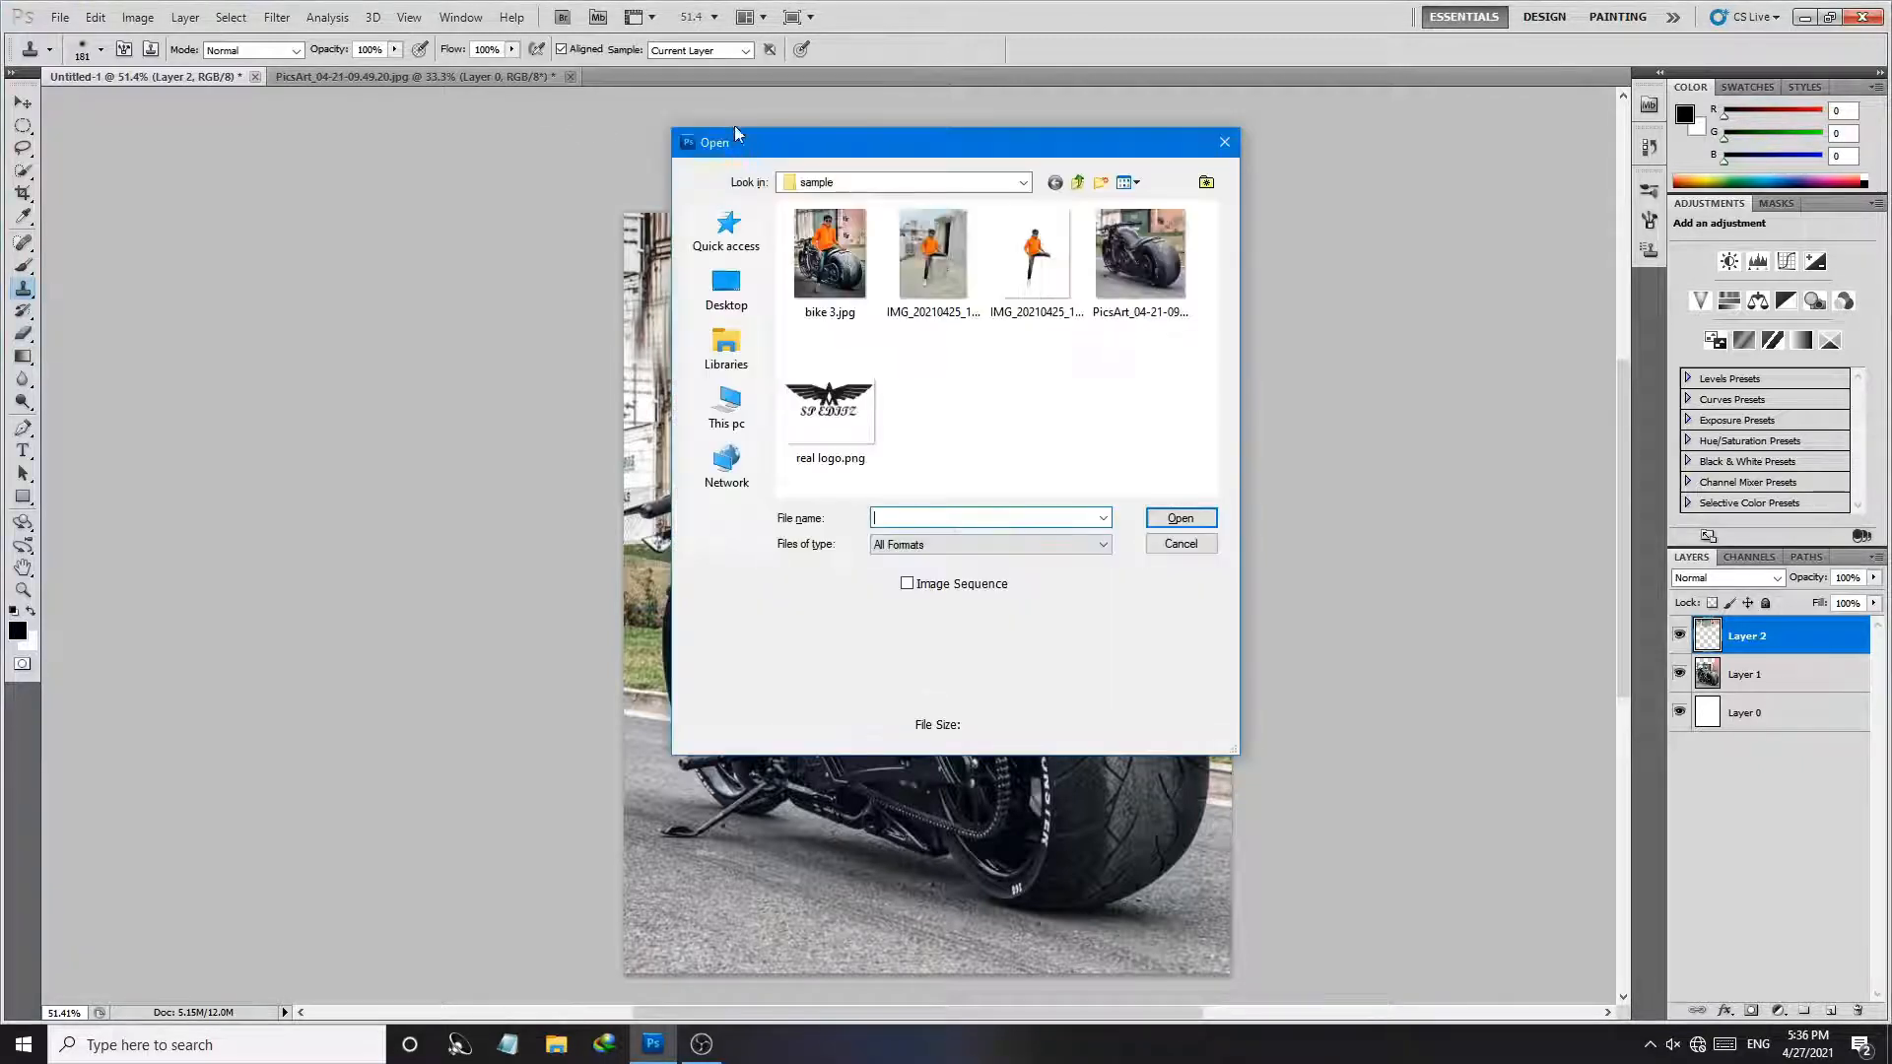
{"action": "left_click", "coordinate": [950, 289]}
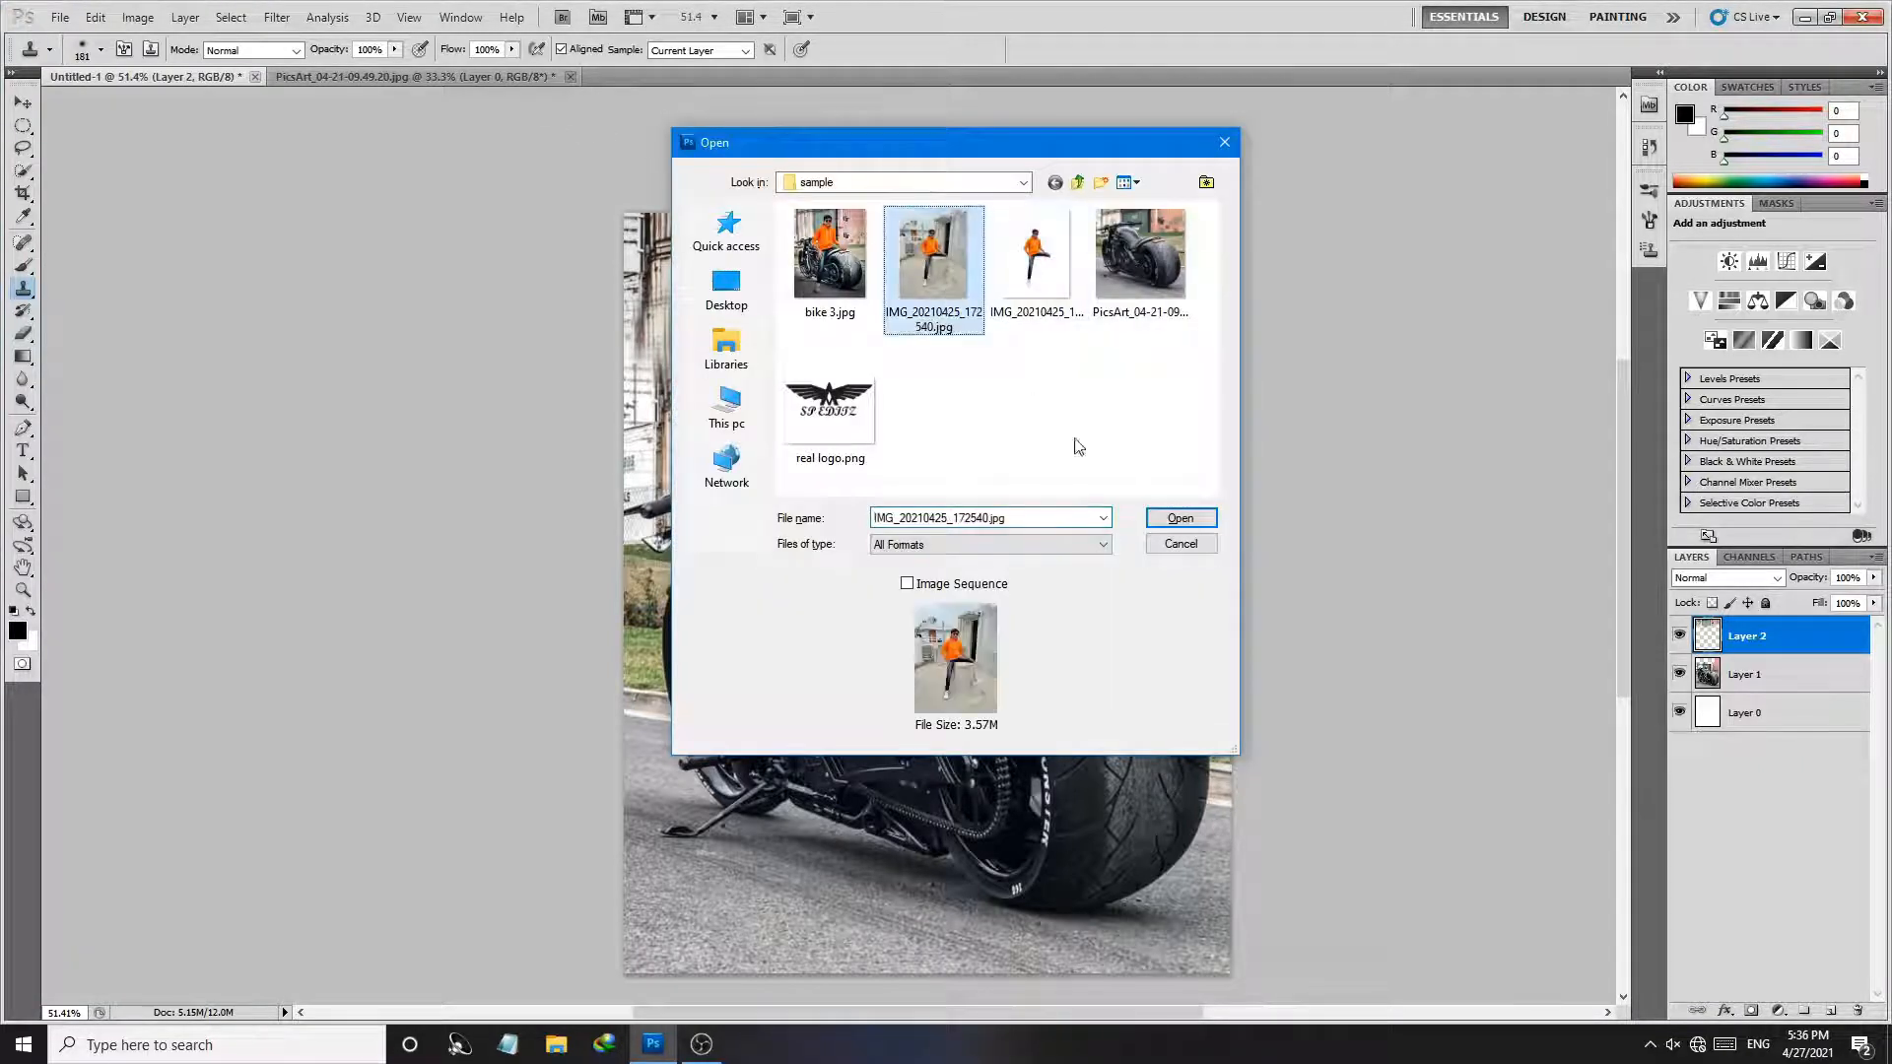
{"action": "left_click", "coordinate": [1179, 517]}
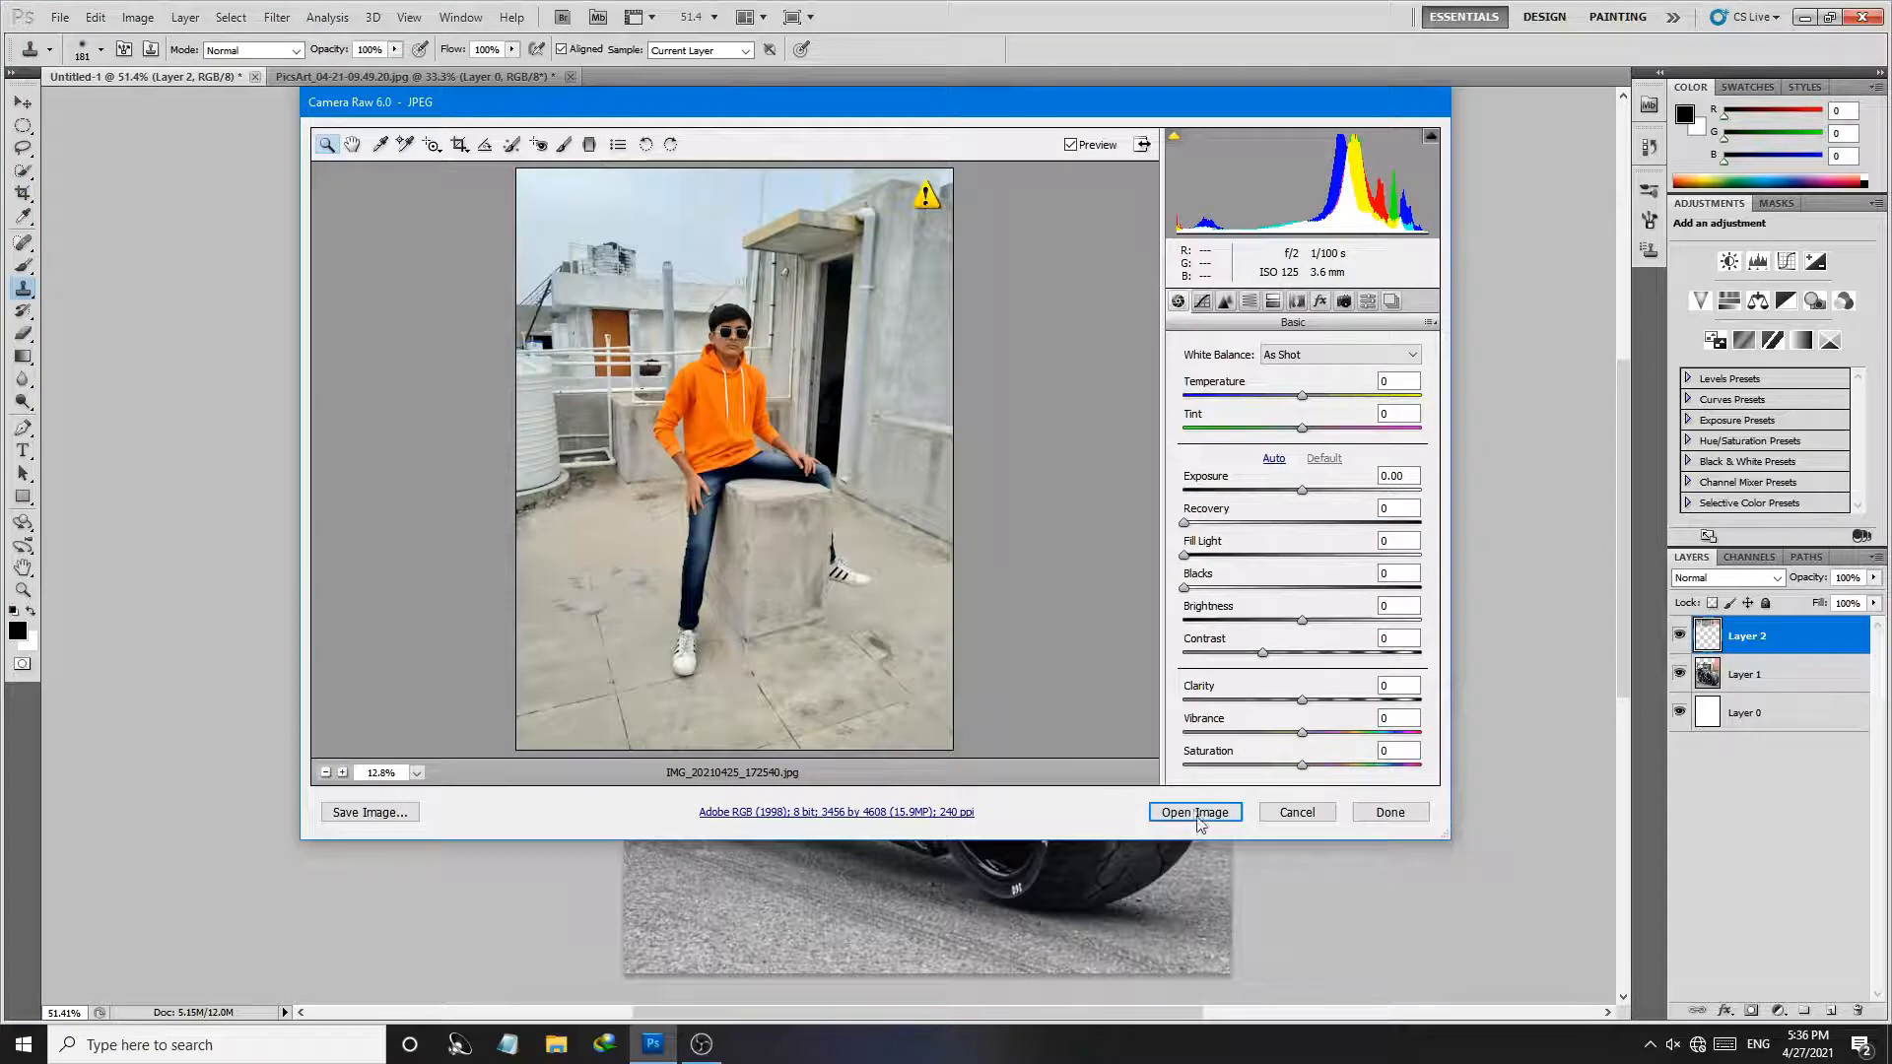
{"action": "left_click", "coordinate": [1196, 814]}
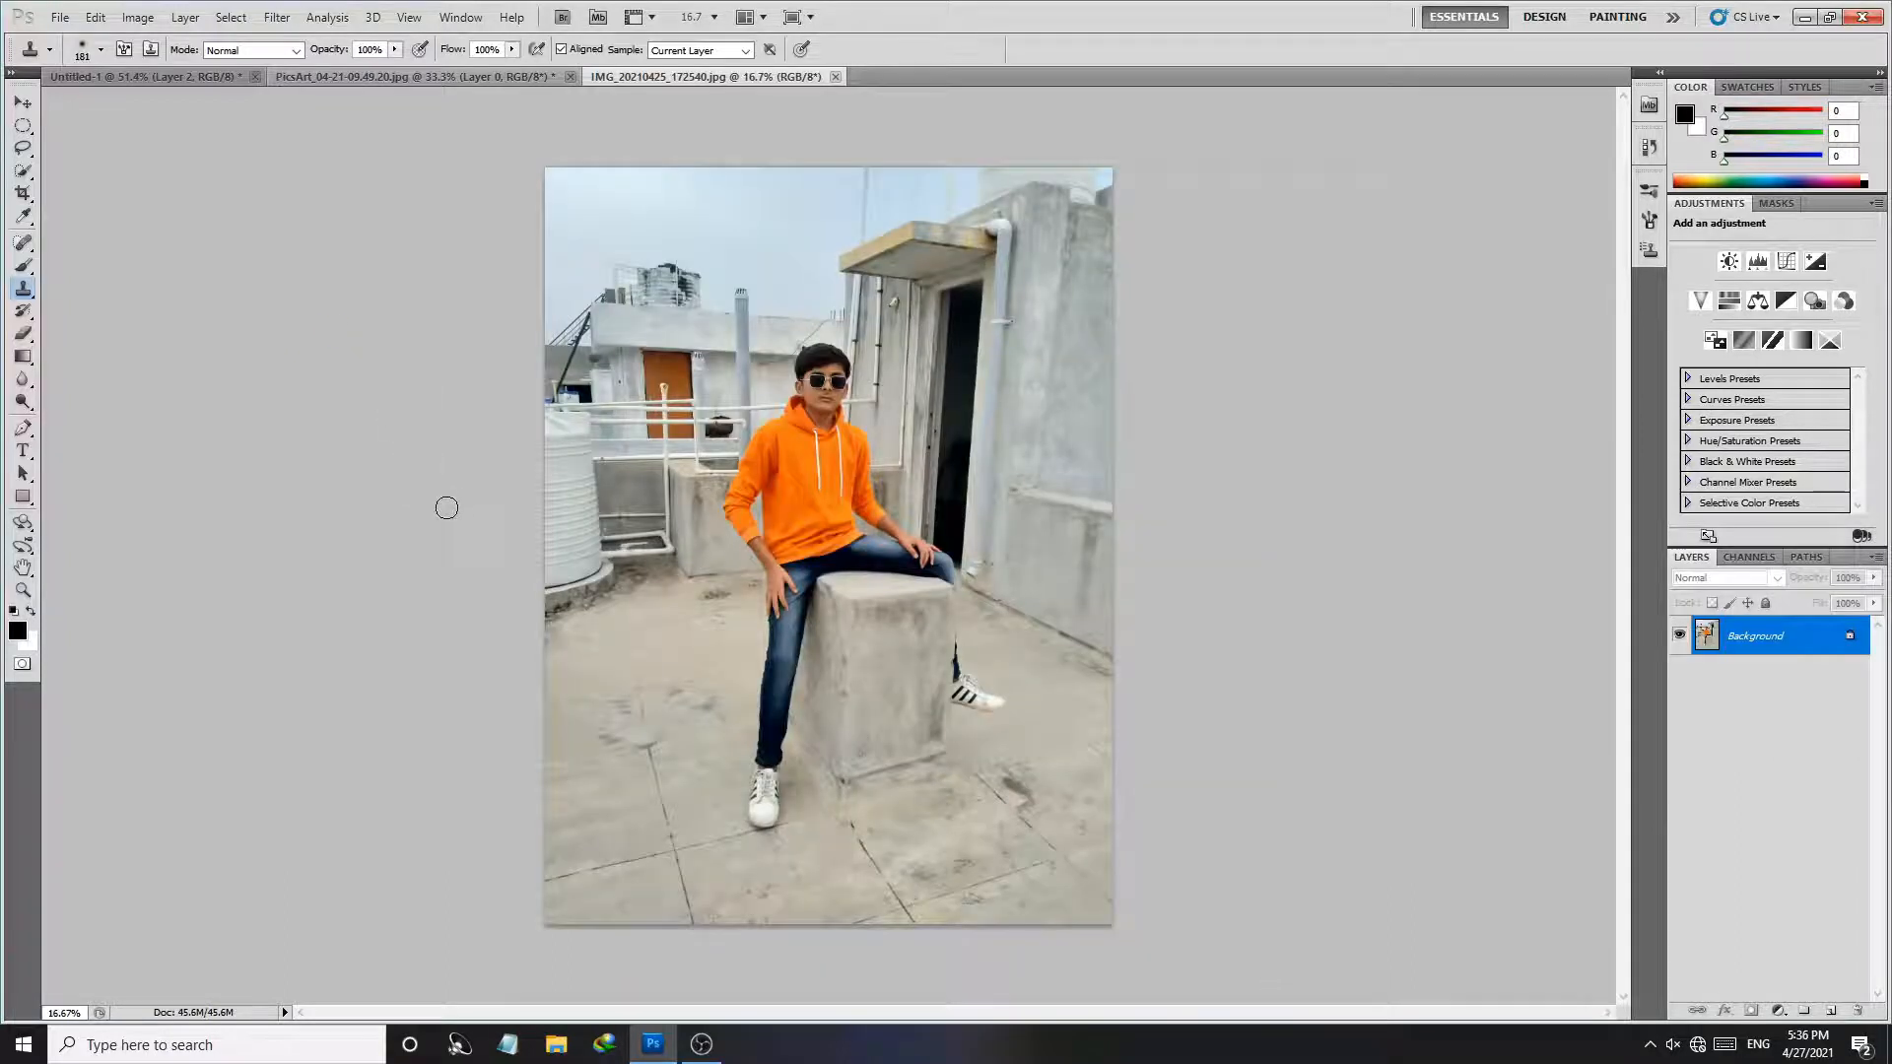
Step: Activate the Quick Selection tool and convert the portrait's Background into a regular layer named Layer 0
{"action": "key", "text": "ctrl+space"}
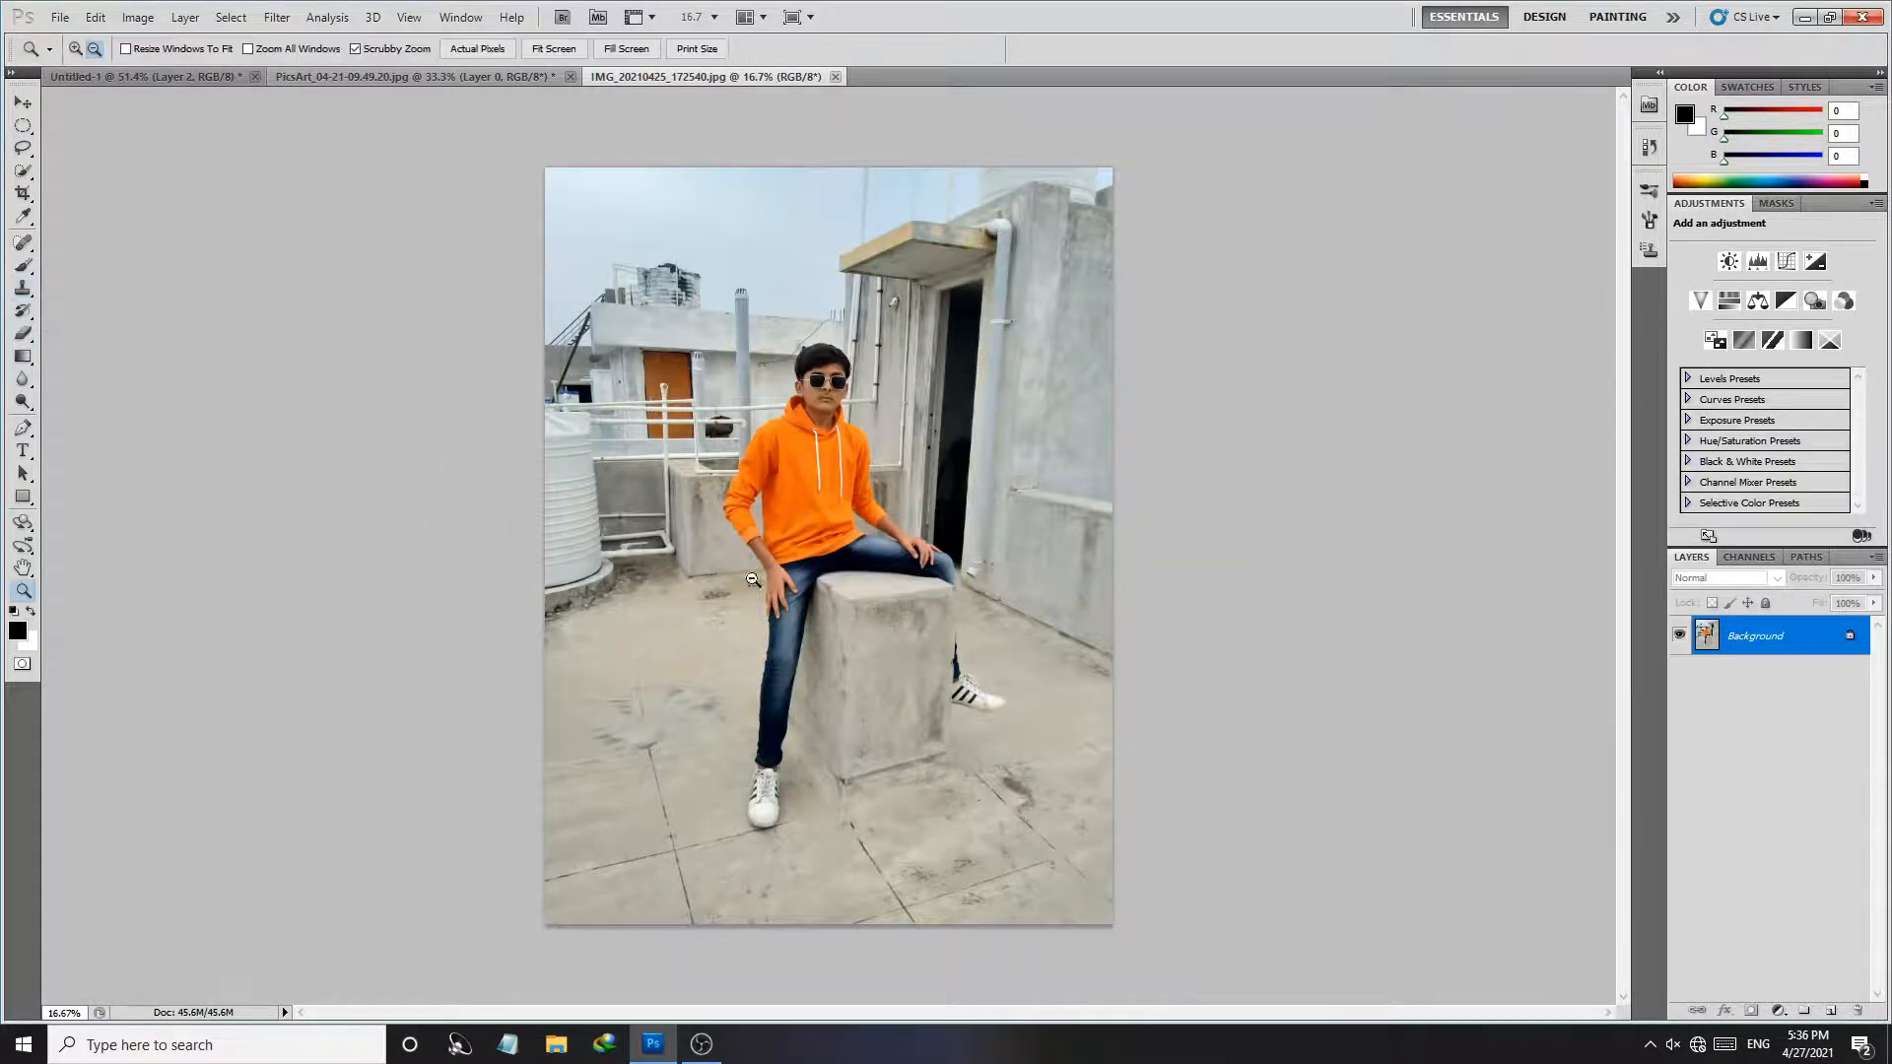
{"action": "left_click", "coordinate": [876, 603], "text": "ctrl"}
{"action": "scroll", "coordinate": [863, 870], "scroll_direction": "up", "scroll_amount": 3}
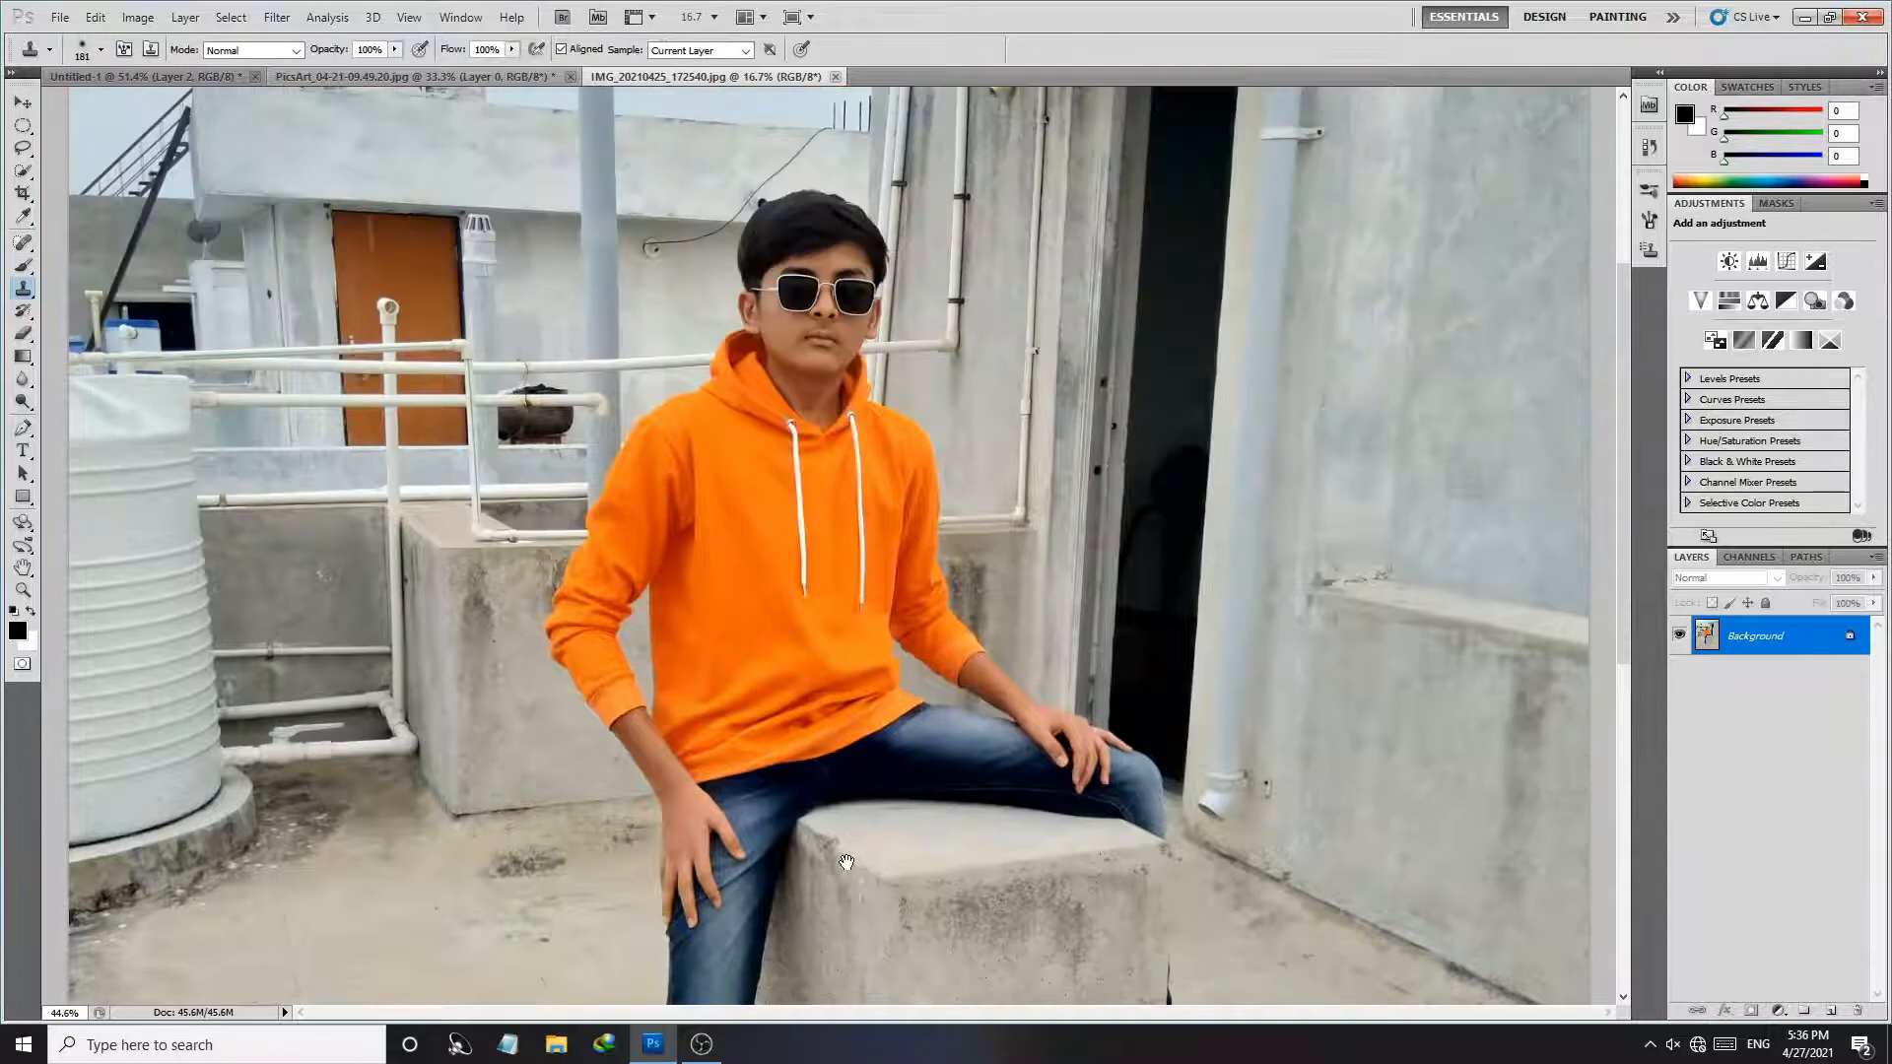
{"action": "left_click", "coordinate": [26, 173]}
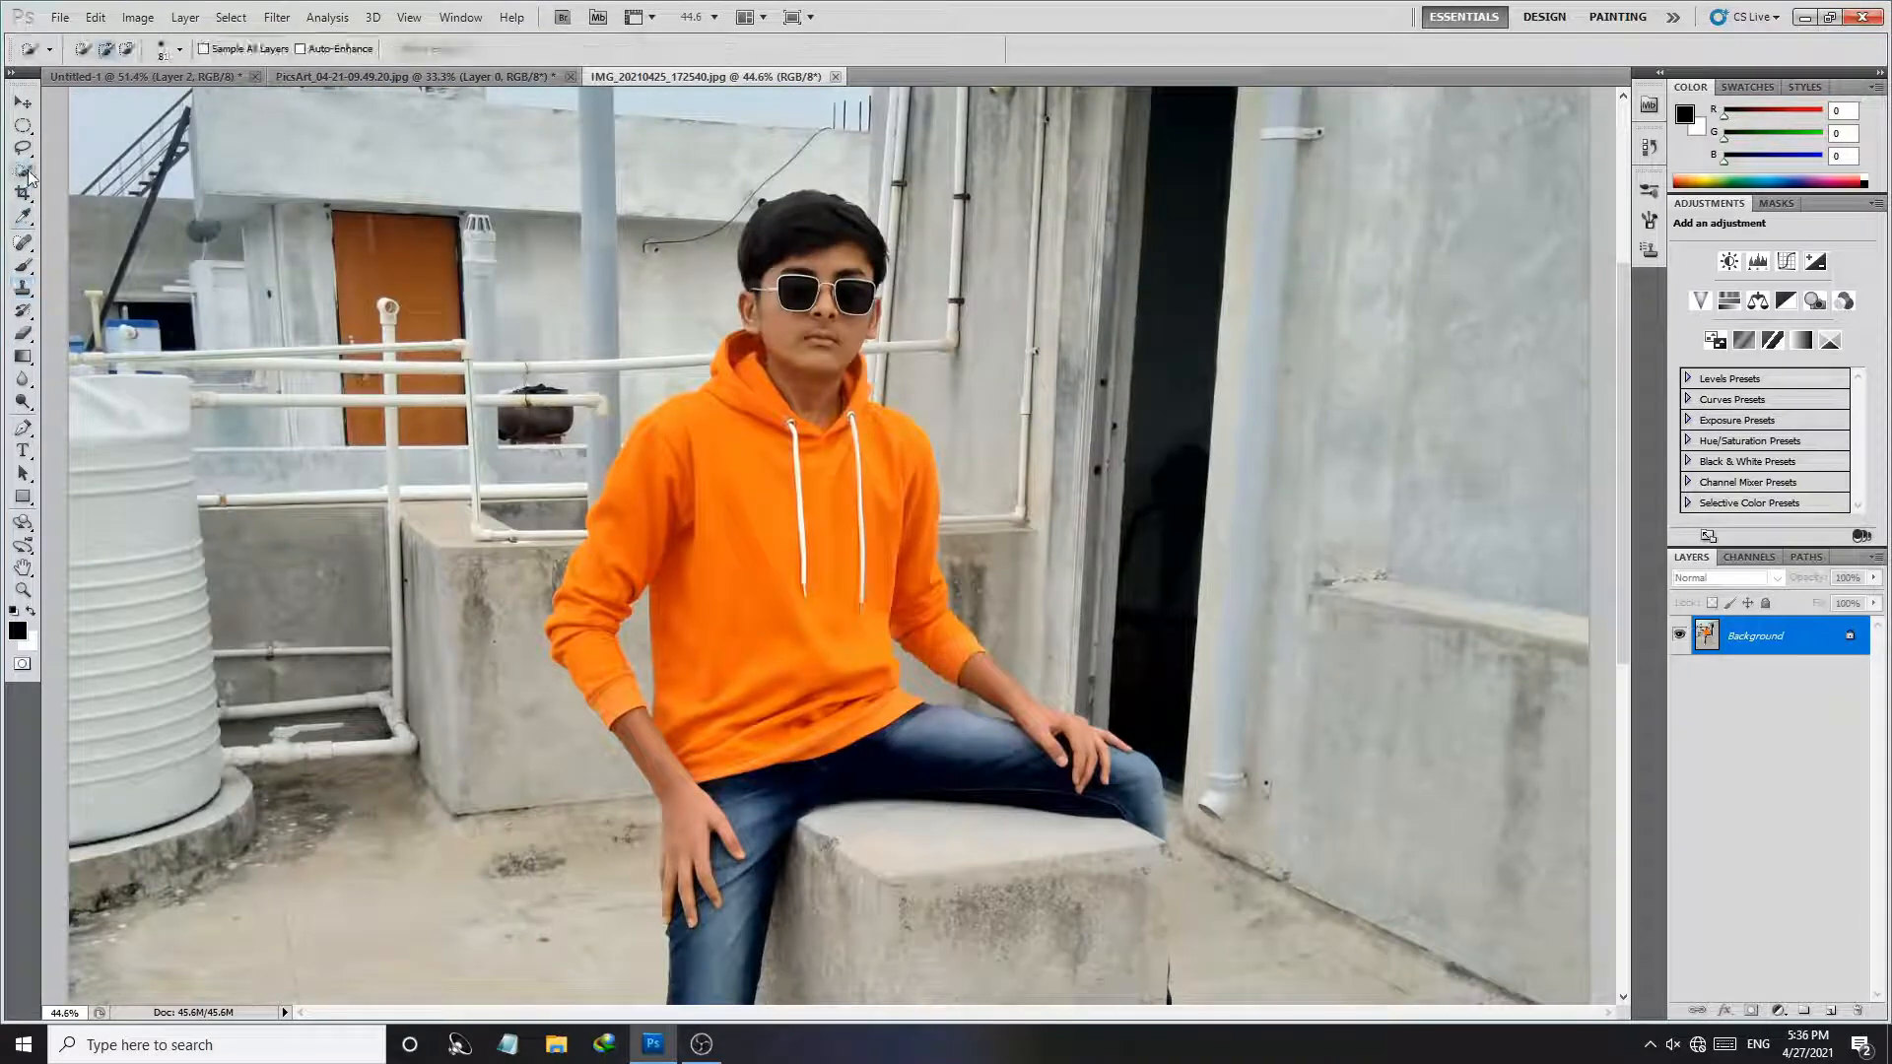
{"action": "key", "text": "ctrl+space"}
{"action": "left_click_drag", "start_coordinate": [726, 606], "coordinate": [832, 655]}
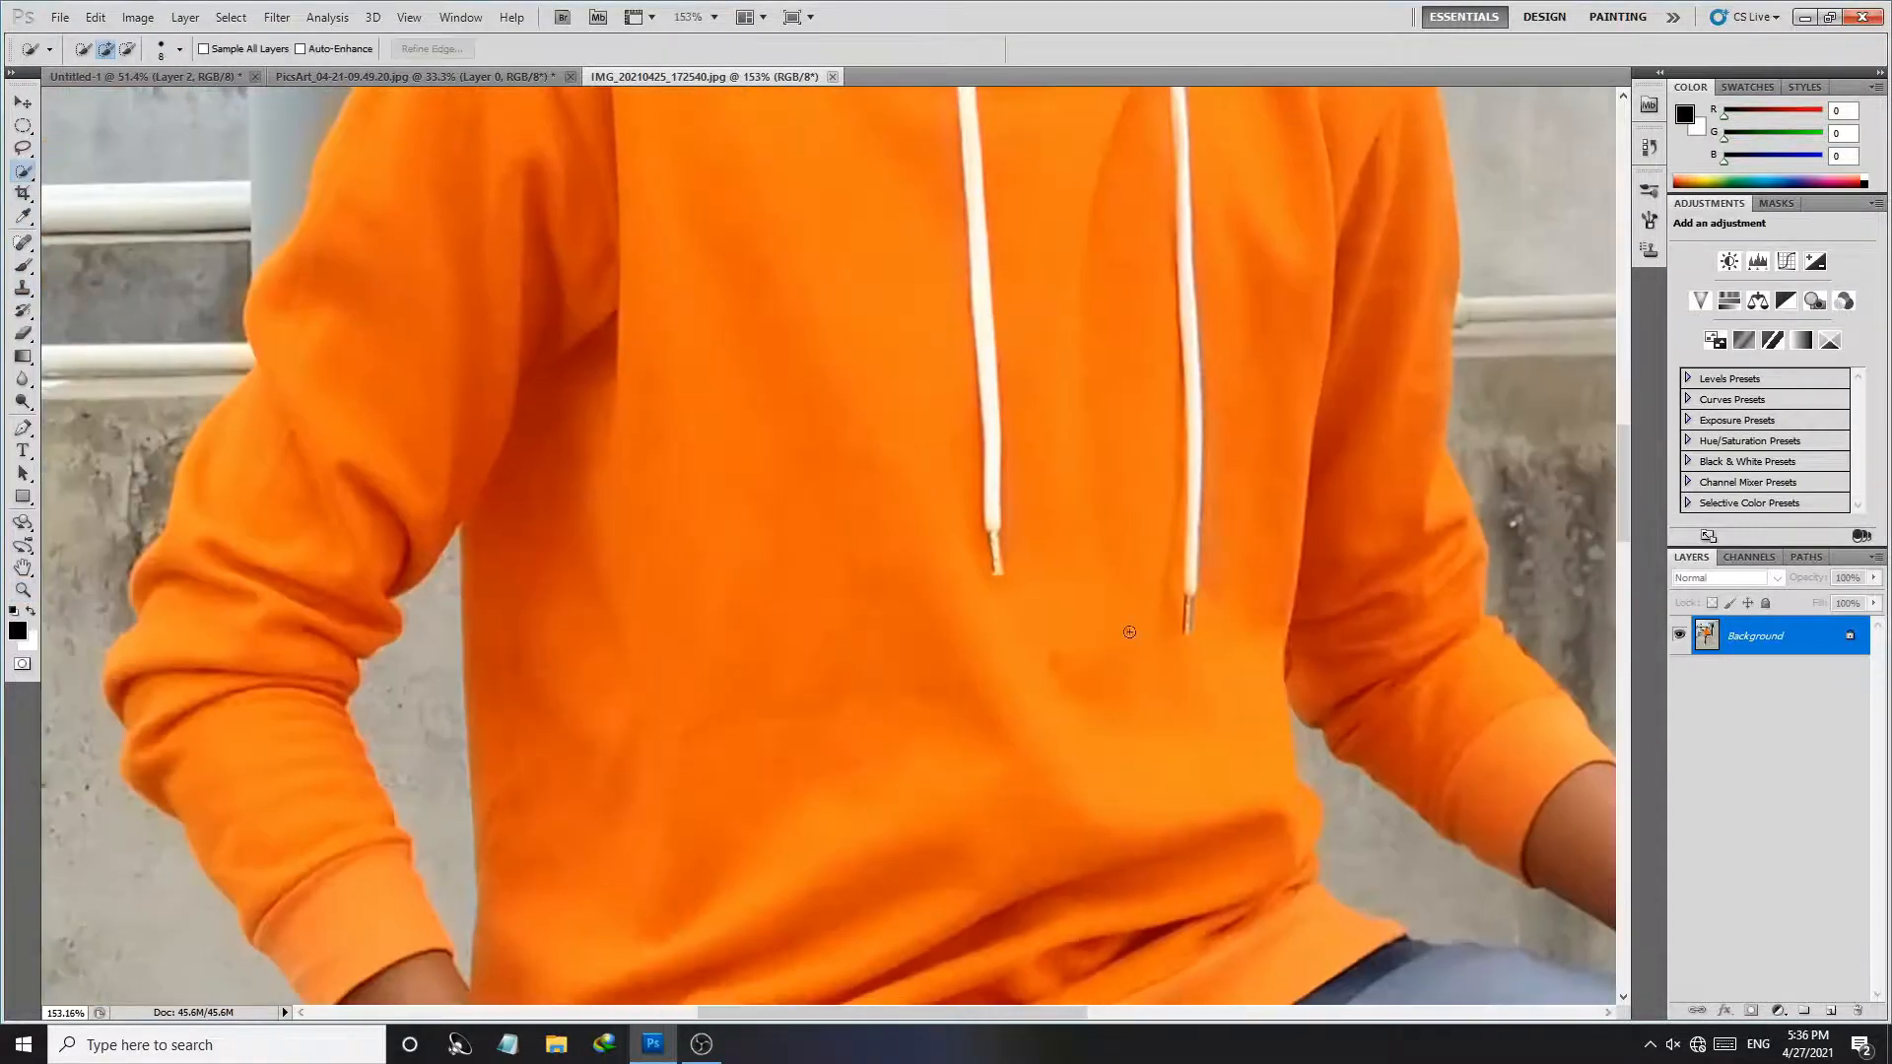
{"action": "right_click", "coordinate": [1792, 640]}
{"action": "left_click", "coordinate": [1774, 649]}
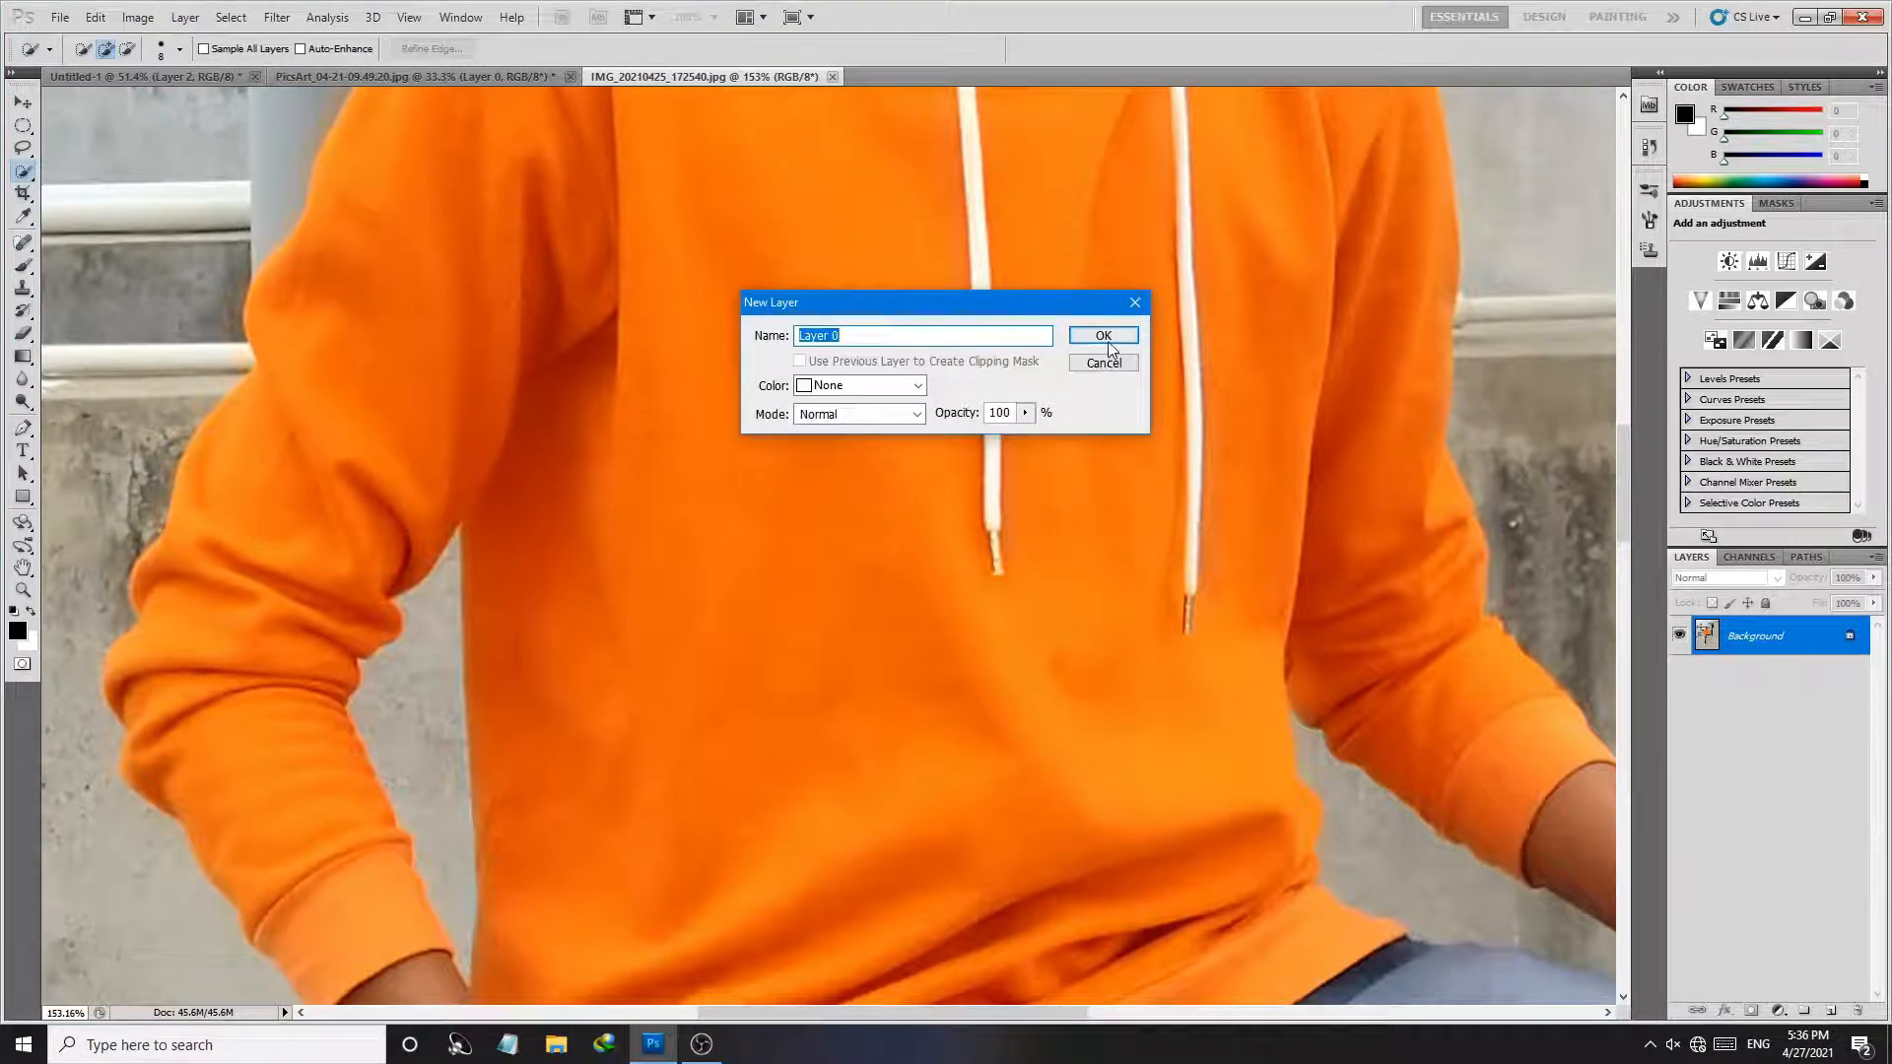
{"action": "left_click", "coordinate": [1106, 327]}
Step: Quick-select the orange hoodie's torso and upper sleeve with a brush of size 122
{"action": "left_click_drag", "start_coordinate": [925, 512], "coordinate": [1008, 457]}
{"action": "left_click", "coordinate": [836, 576]}
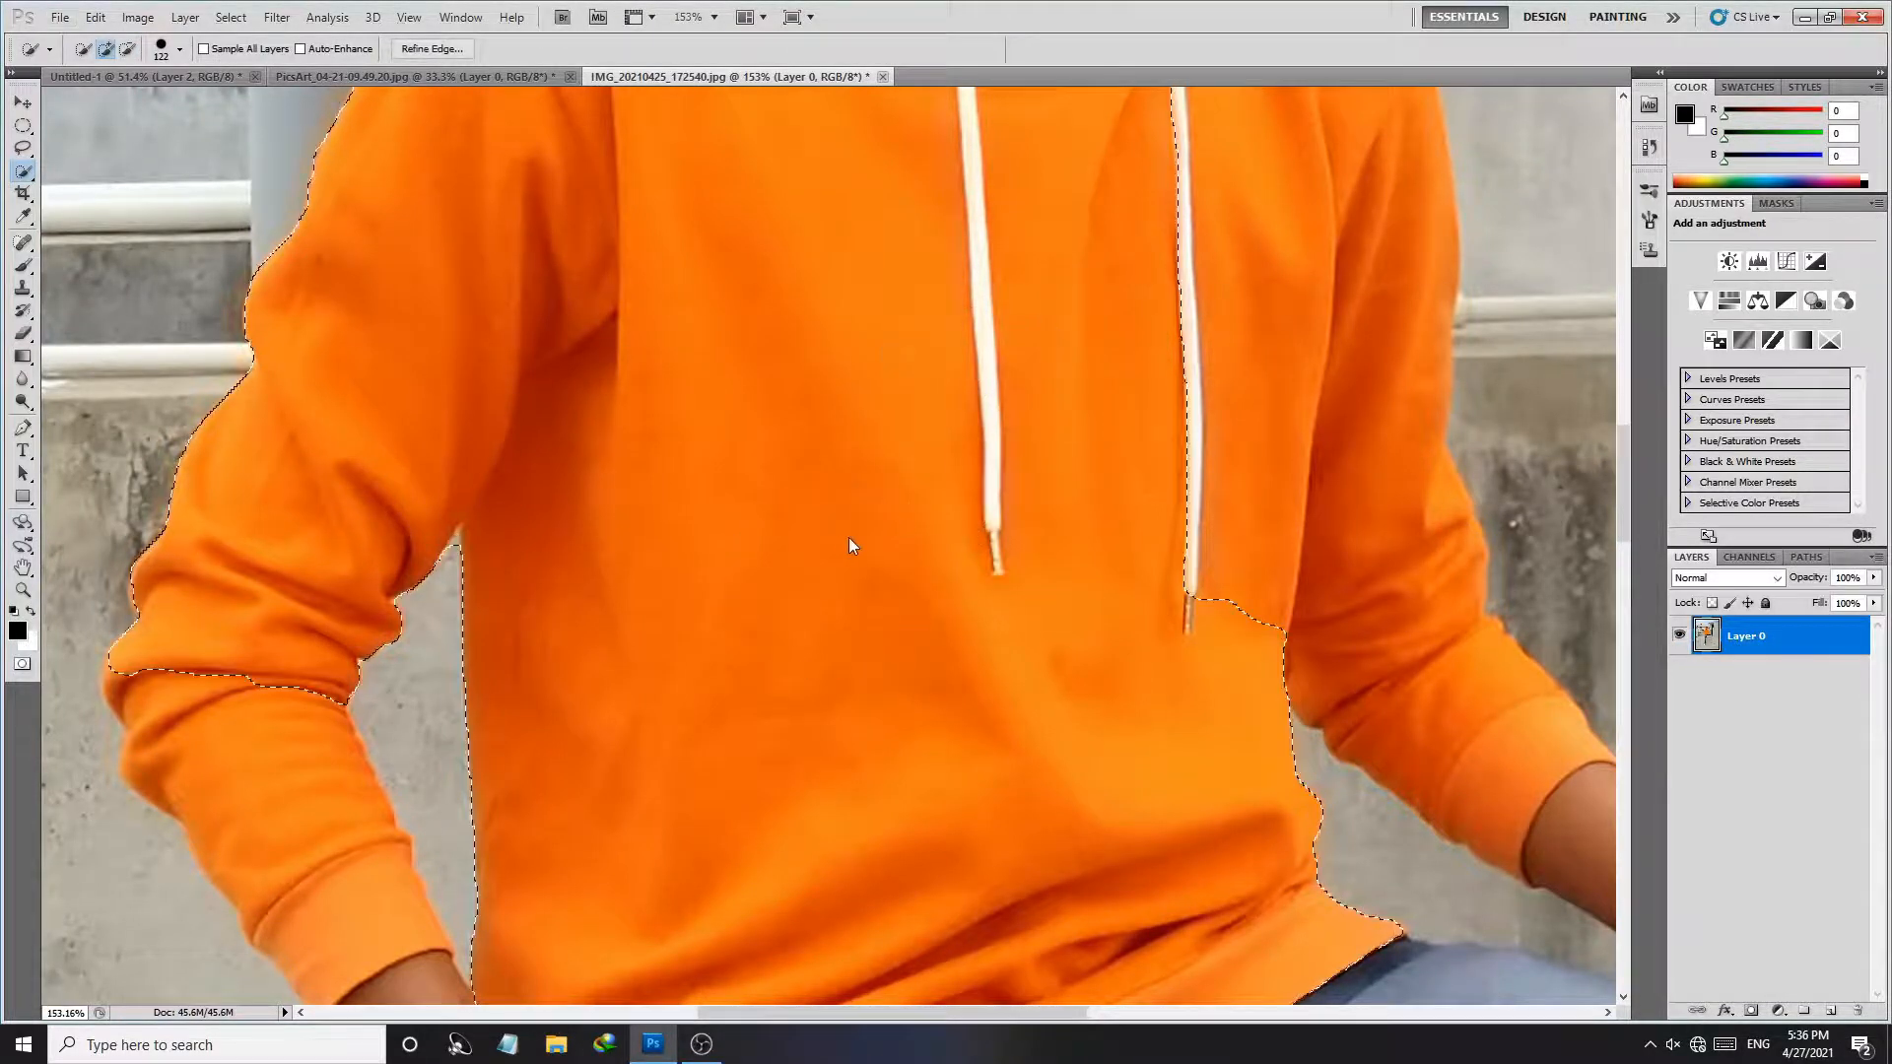
{"action": "key", "text": "ctrl+space"}
{"action": "left_click_drag", "start_coordinate": [904, 557], "coordinate": [880, 536]}
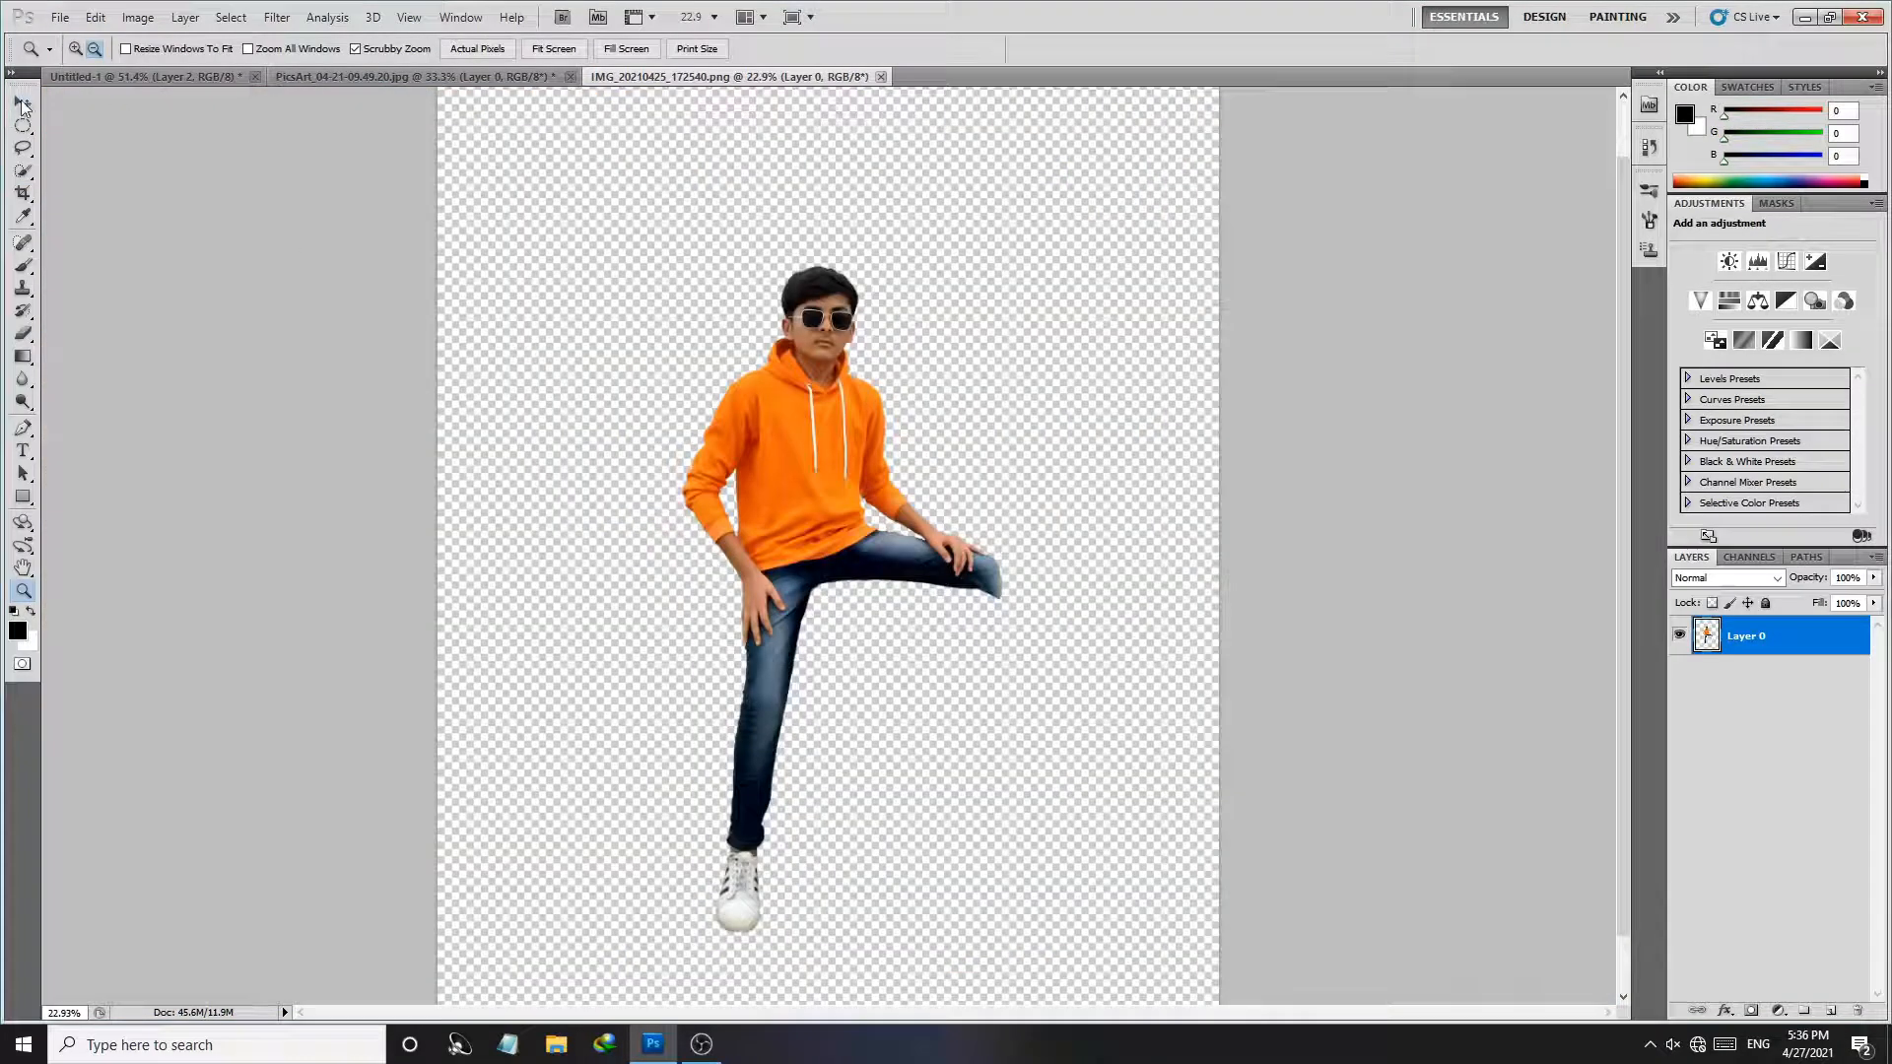
Step: Bring the cut-out man from IMG_20210425_172540.png into the Untitled-1 motorcycle composition as a new layer
{"action": "left_click", "coordinate": [23, 103]}
{"action": "left_click_drag", "start_coordinate": [827, 572], "coordinate": [635, 470]}
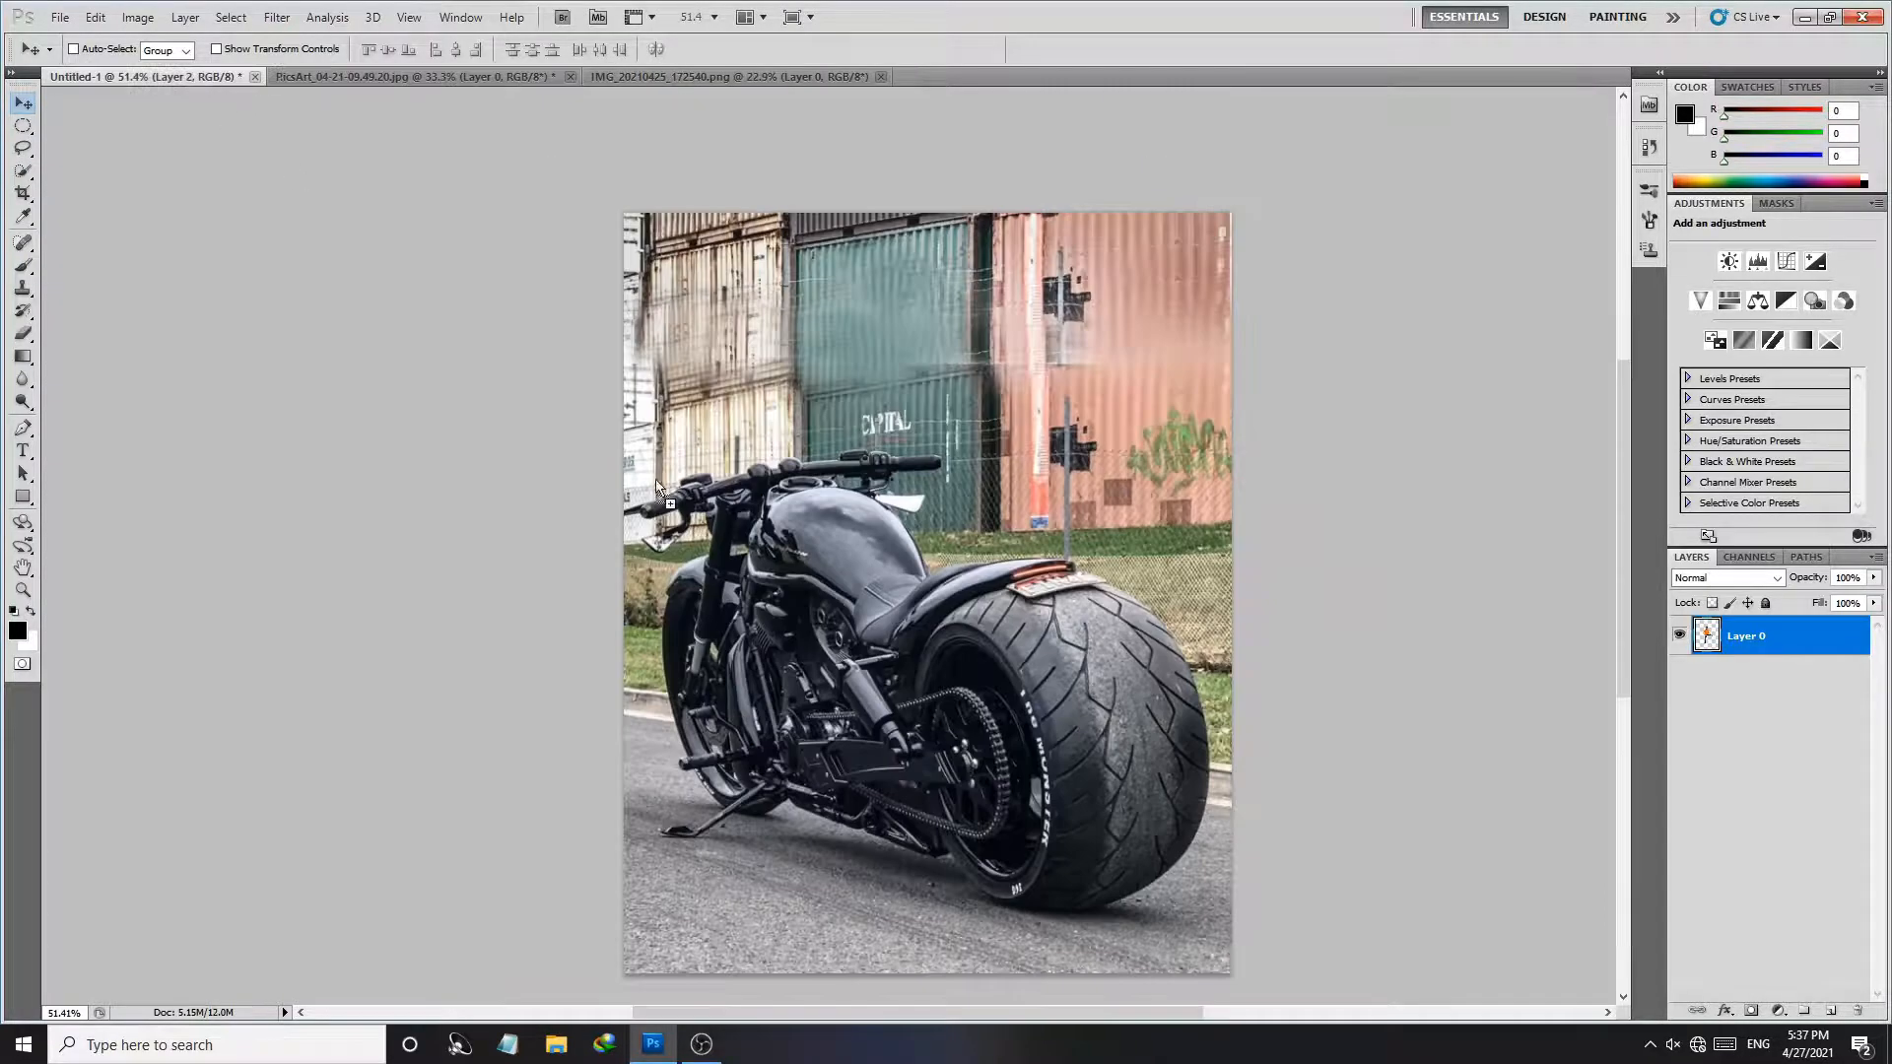
{"action": "left_click_drag", "start_coordinate": [875, 557], "coordinate": [919, 592]}
Step: Scale the cut-out man proportionally to 47% and position him sitting on the motorcycle's seat, foot on the road
{"action": "key", "text": "ctrl+t"}
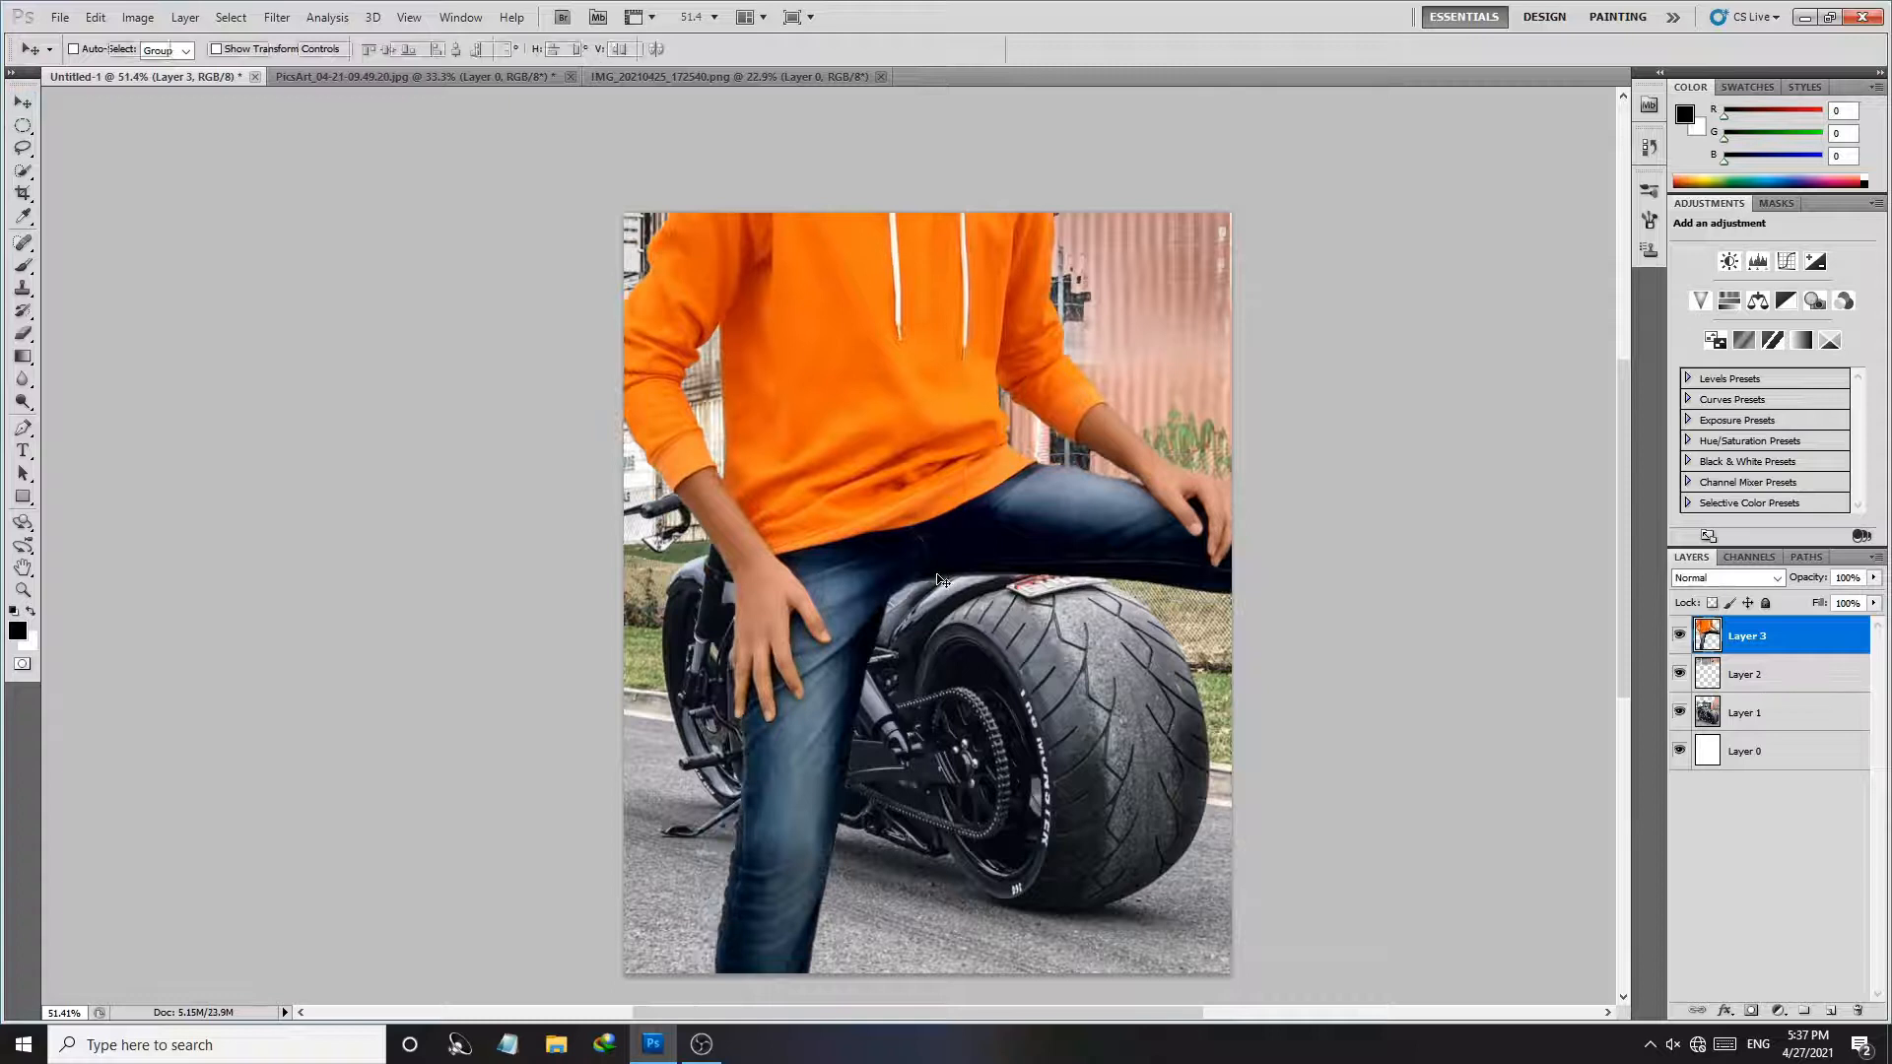
{"action": "left_click", "coordinate": [365, 49]}
{"action": "left_click_drag", "start_coordinate": [386, 49], "coordinate": [348, 49]}
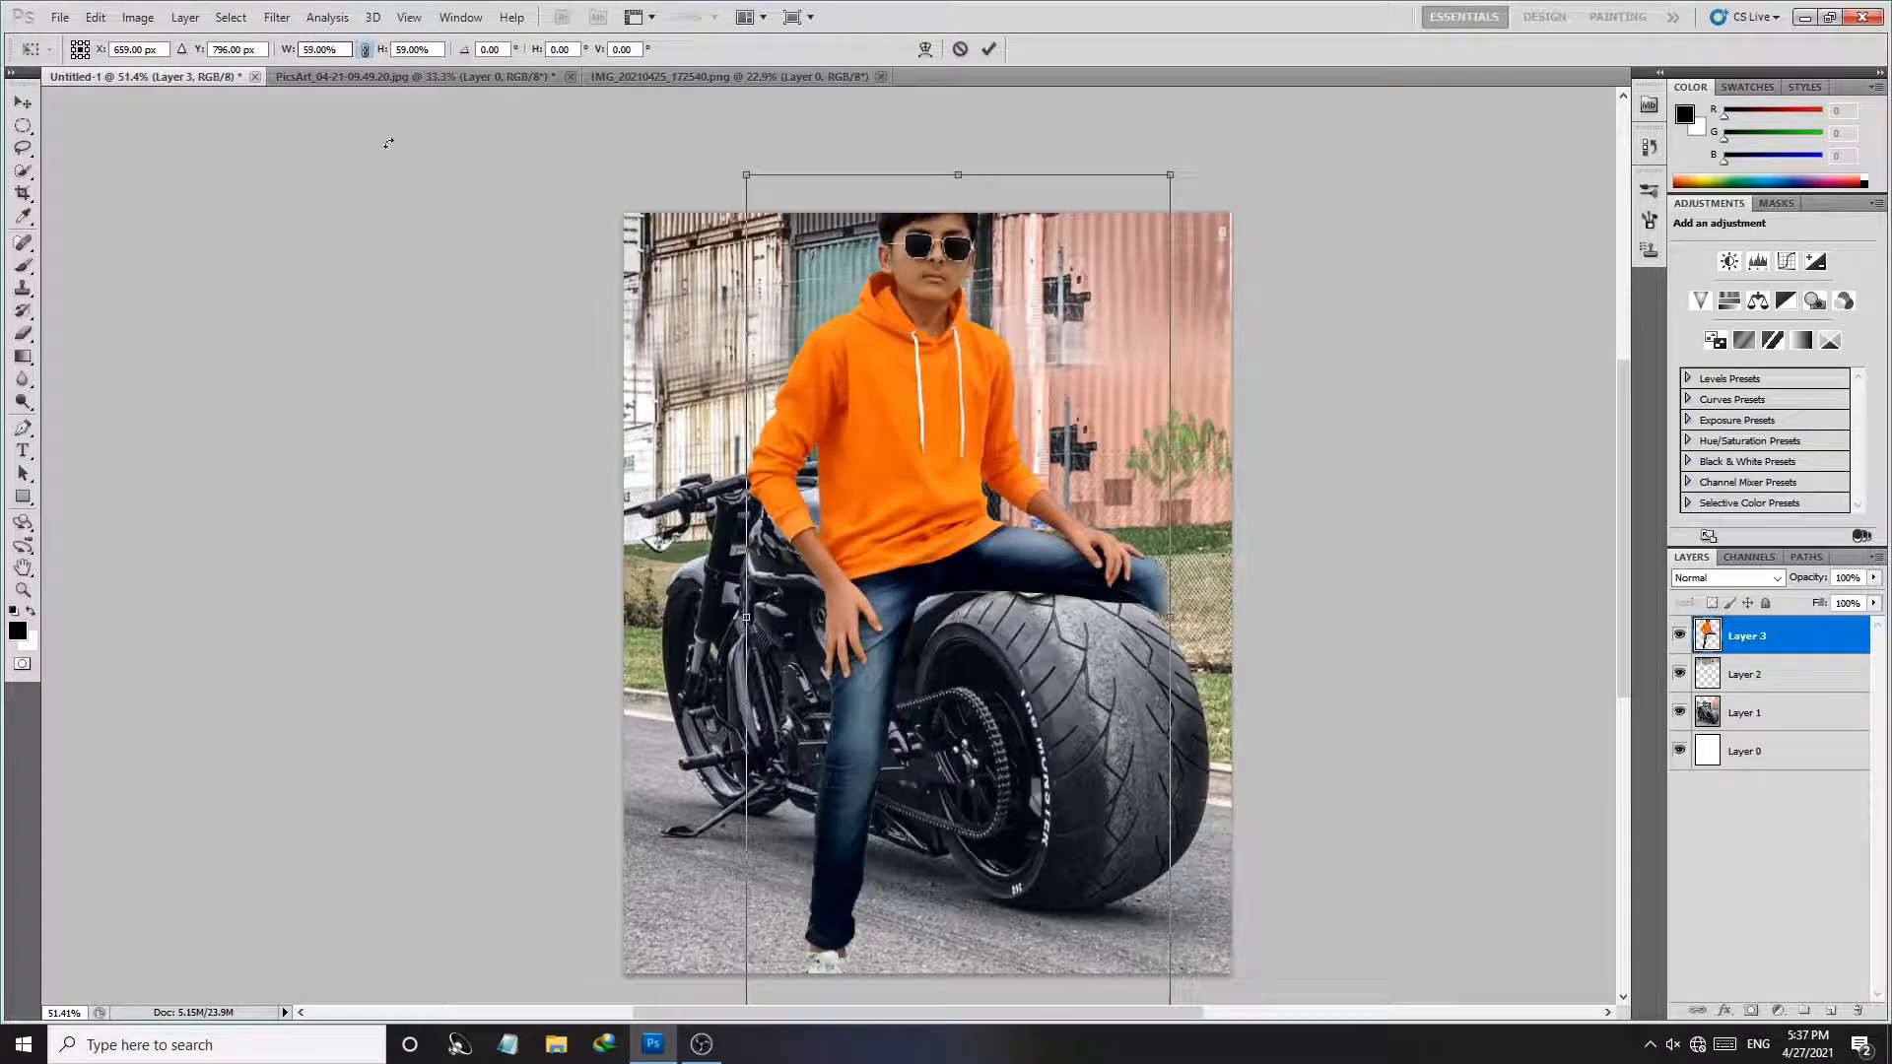
{"action": "left_click_drag", "start_coordinate": [379, 52], "coordinate": [370, 56]}
{"action": "left_click_drag", "start_coordinate": [1064, 788], "coordinate": [1058, 757]}
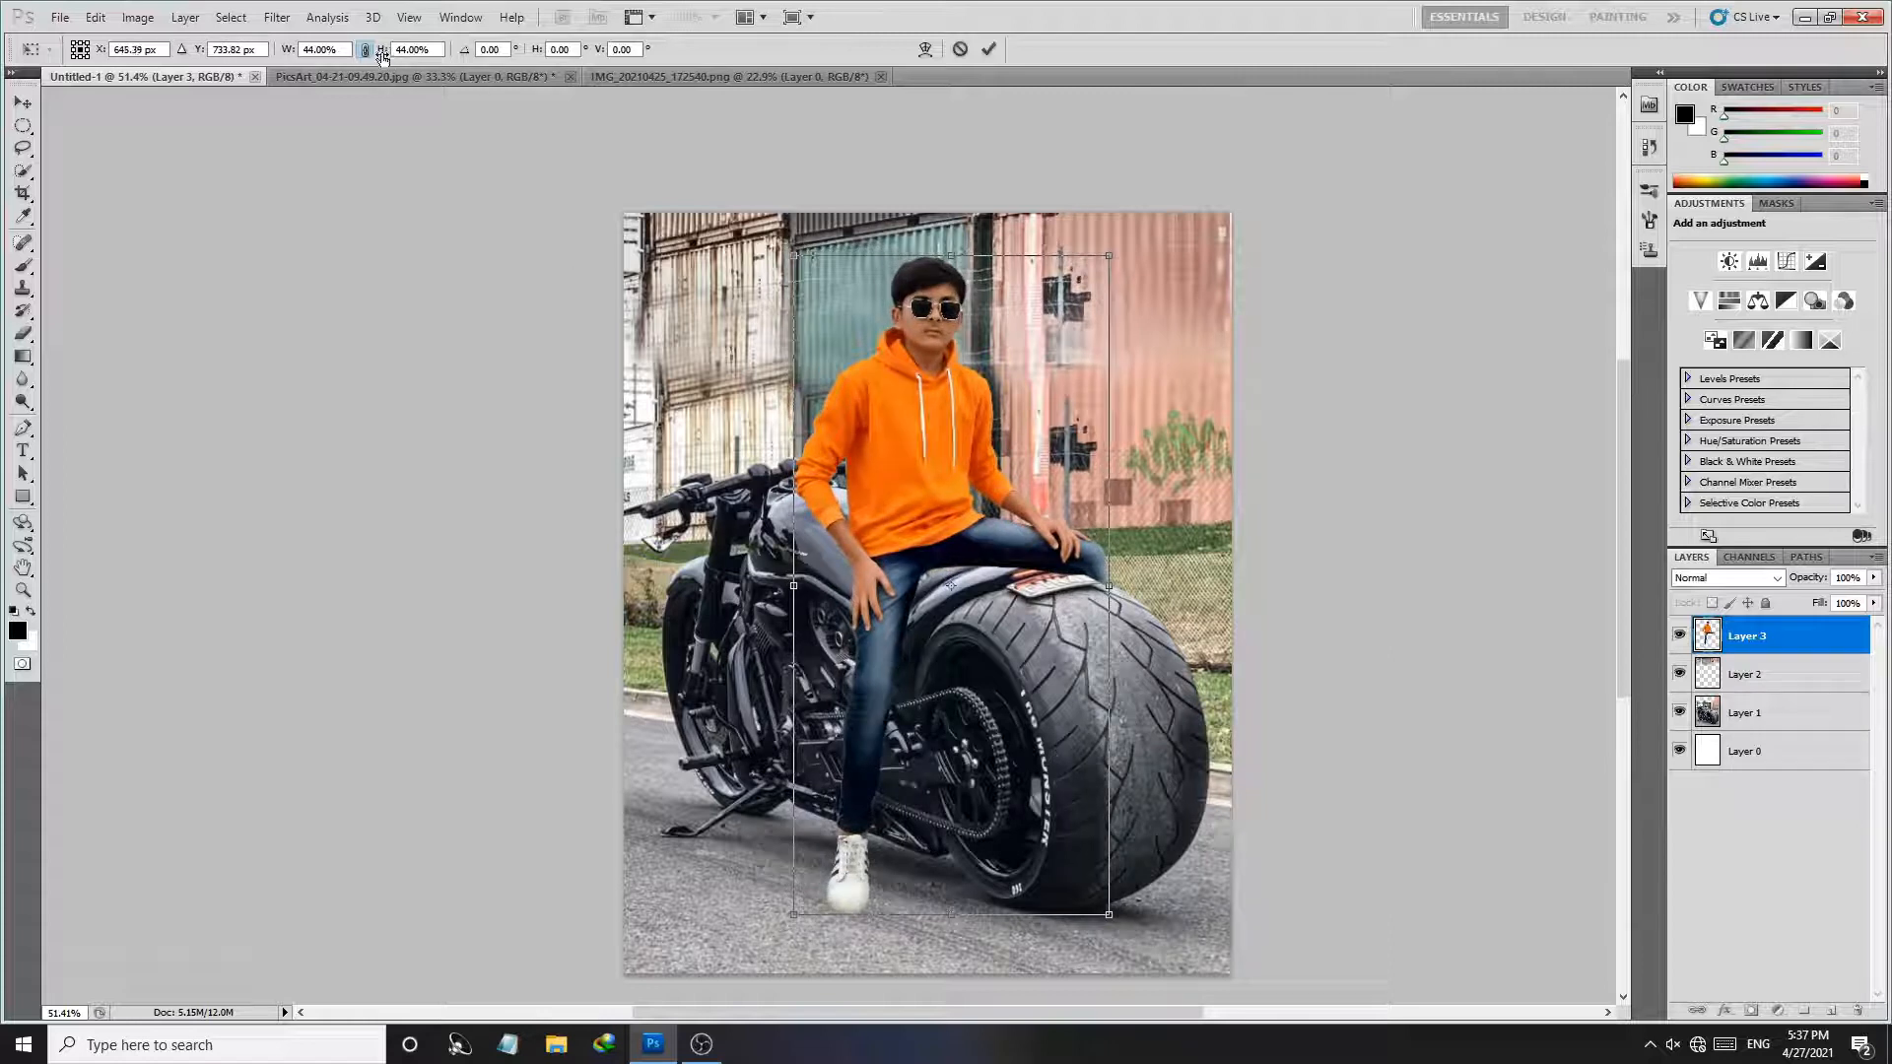
{"action": "left_click_drag", "start_coordinate": [383, 57], "coordinate": [386, 57]}
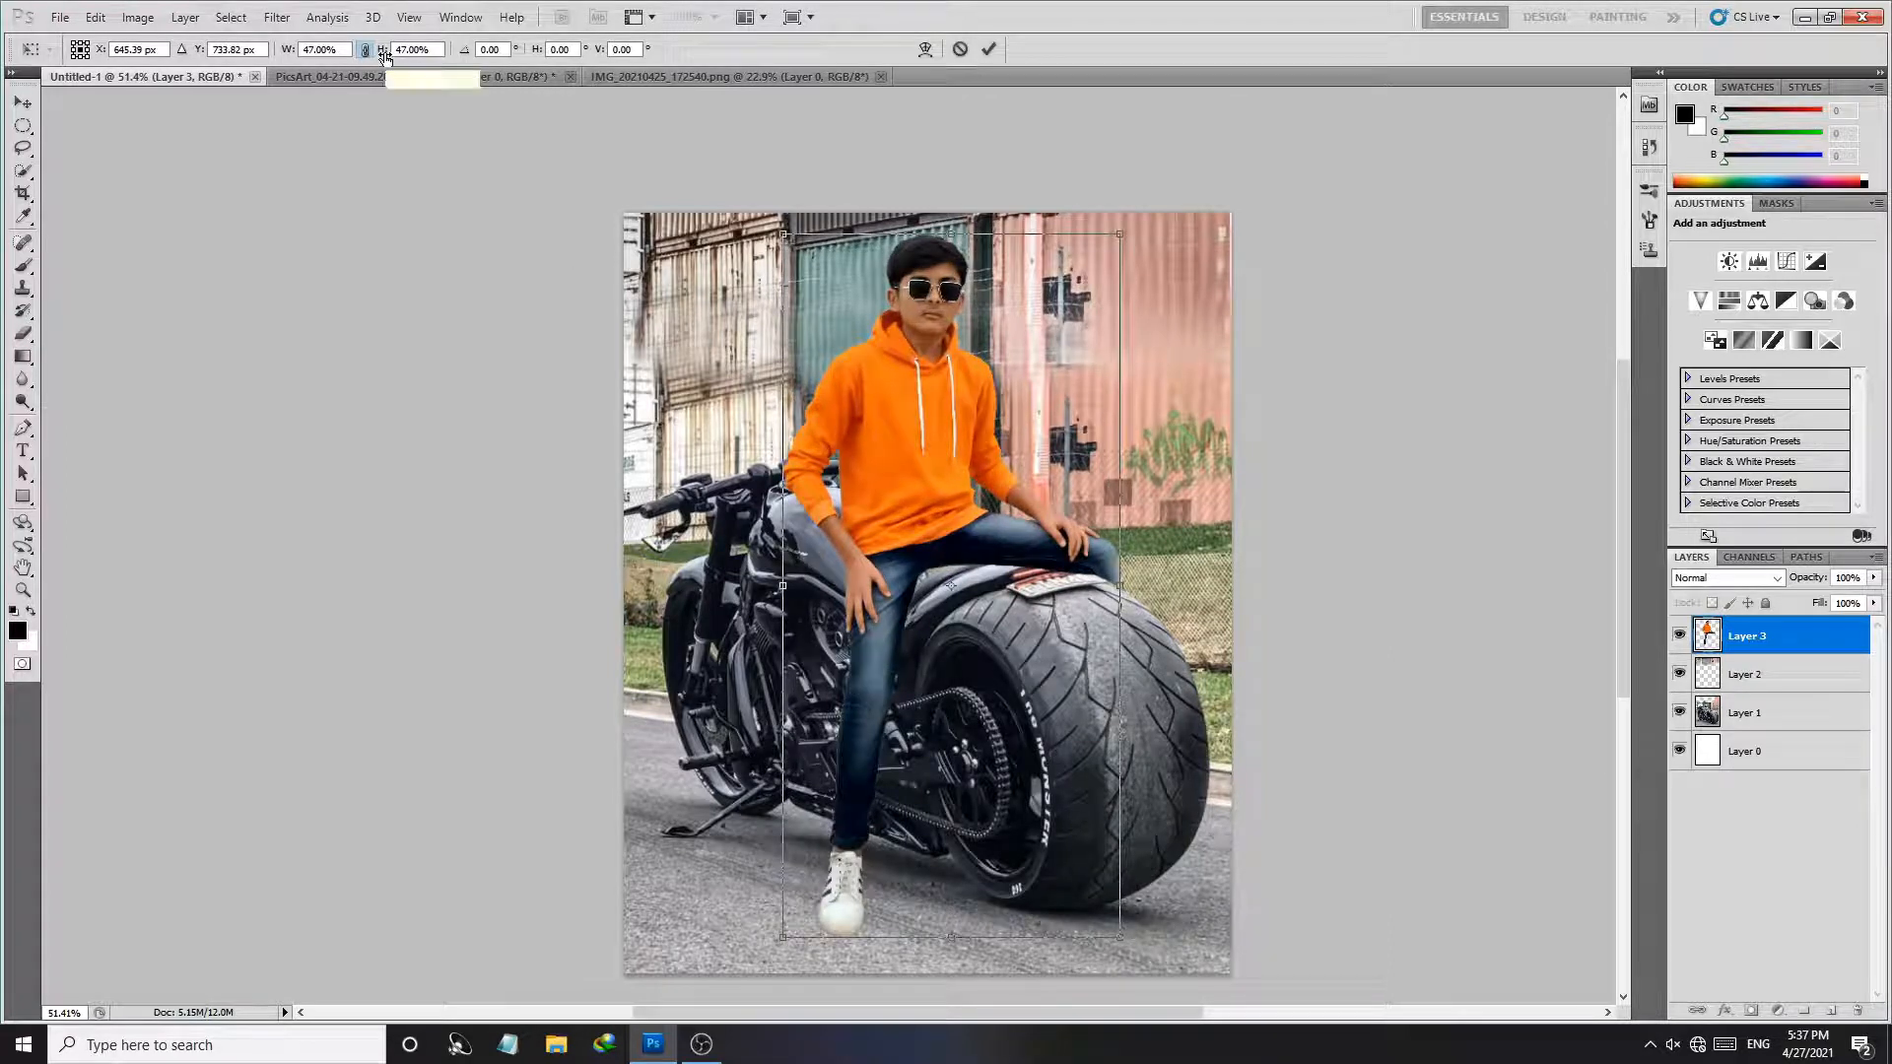
{"action": "left_click_drag", "start_coordinate": [958, 692], "coordinate": [1003, 698]}
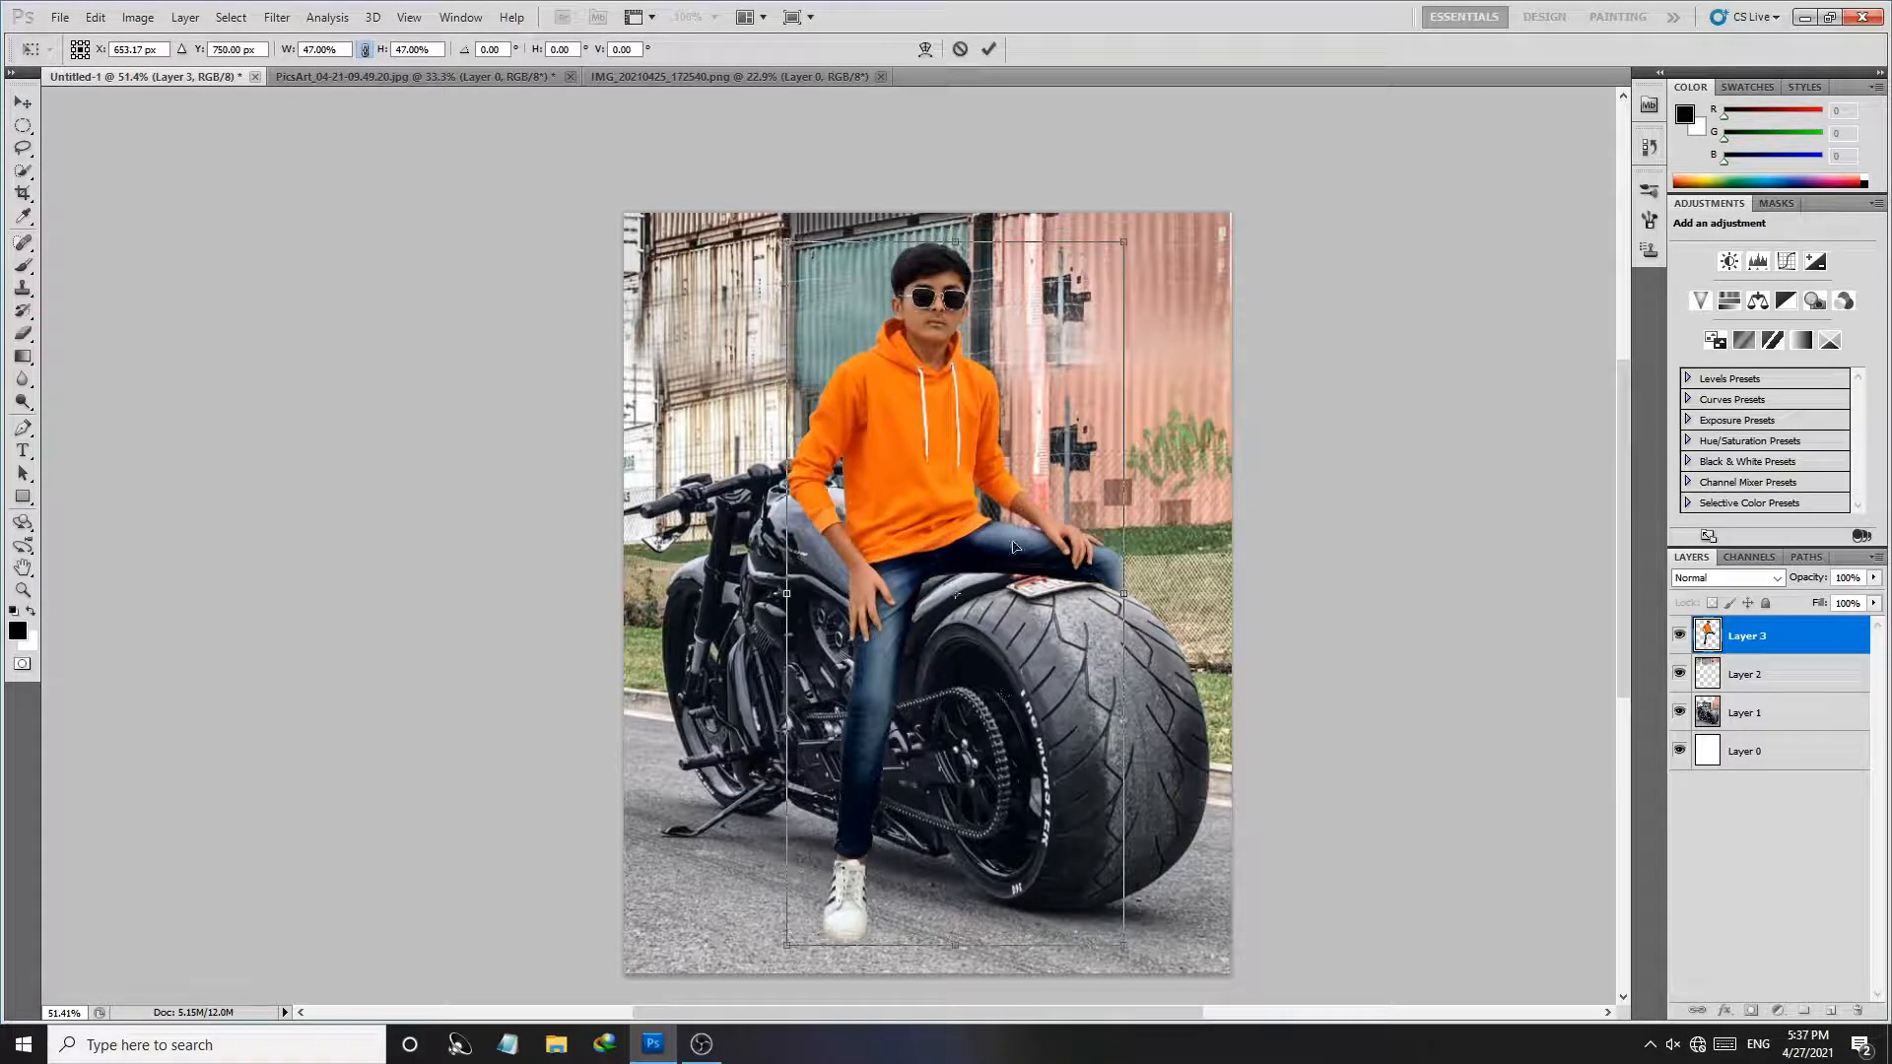
{"action": "left_click", "coordinate": [988, 50]}
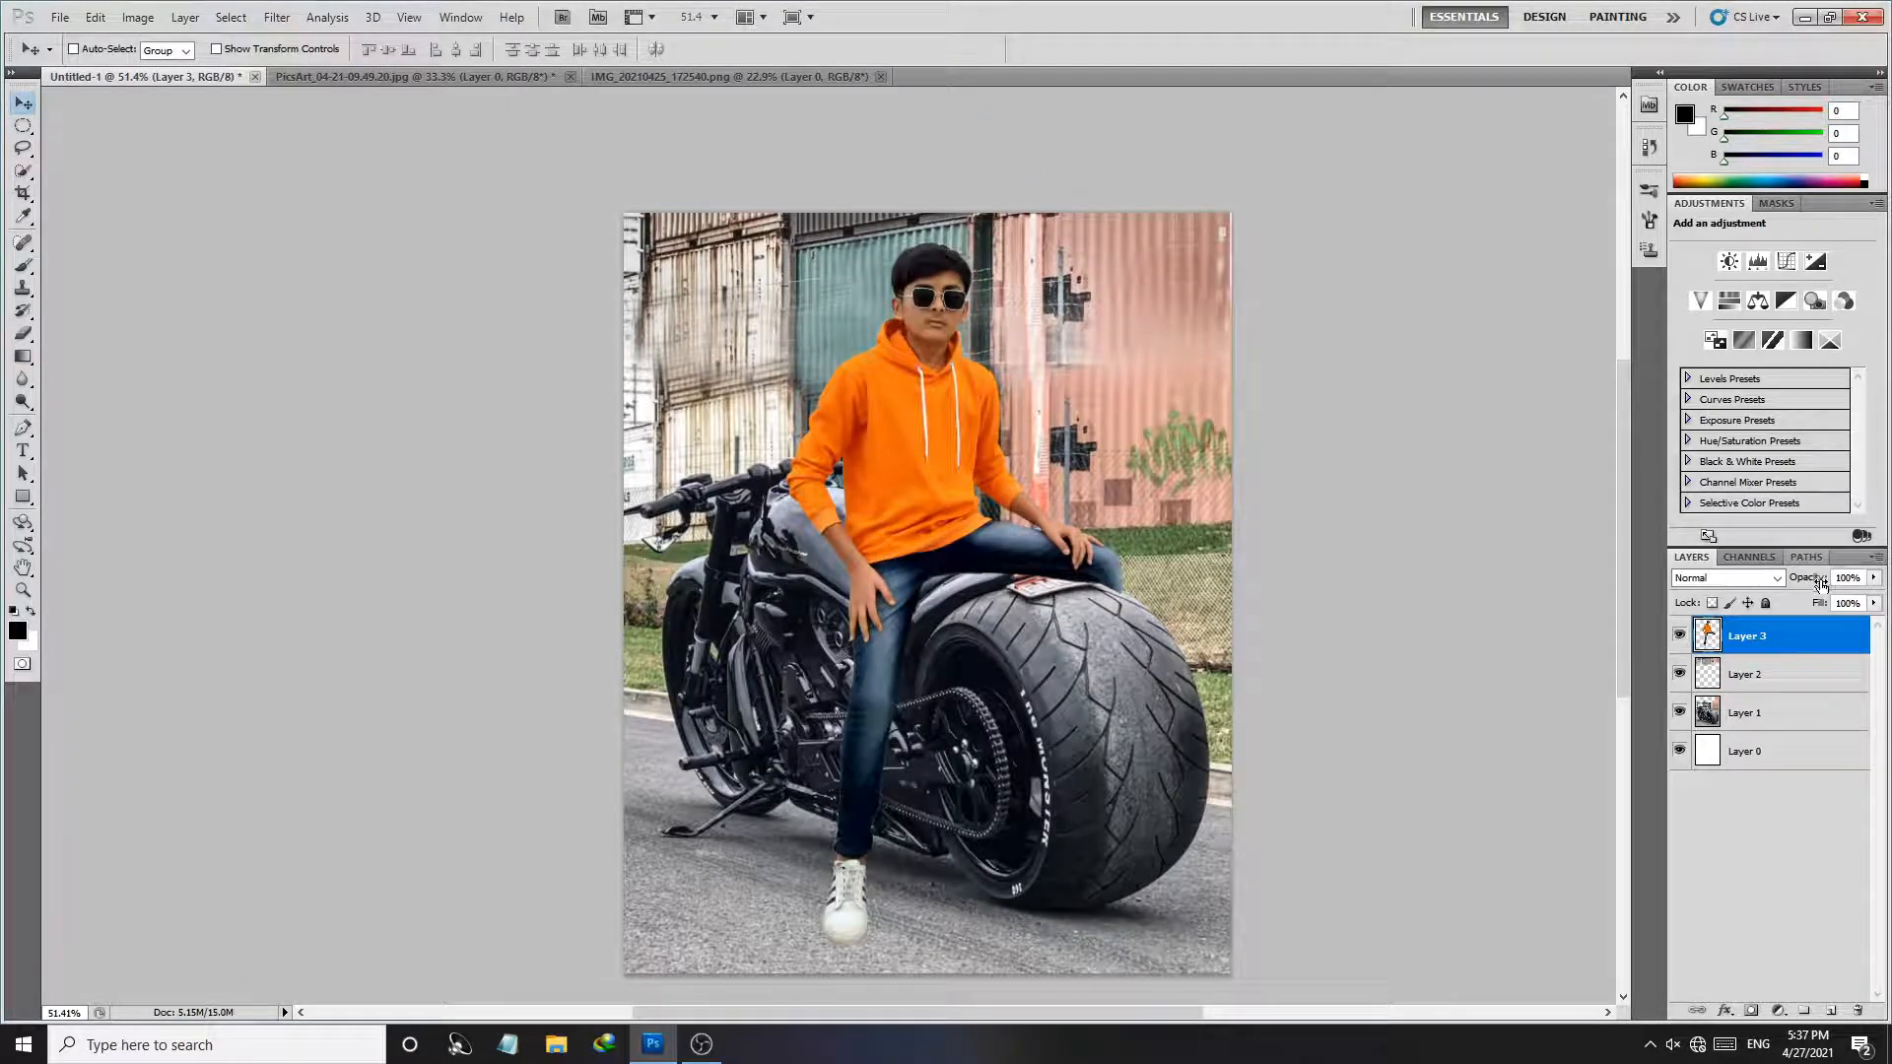
Step: Lower the man's layer opacity to 50% and set up the Eraser with a hard round brush
{"action": "left_click_drag", "start_coordinate": [1799, 583], "coordinate": [1782, 582]}
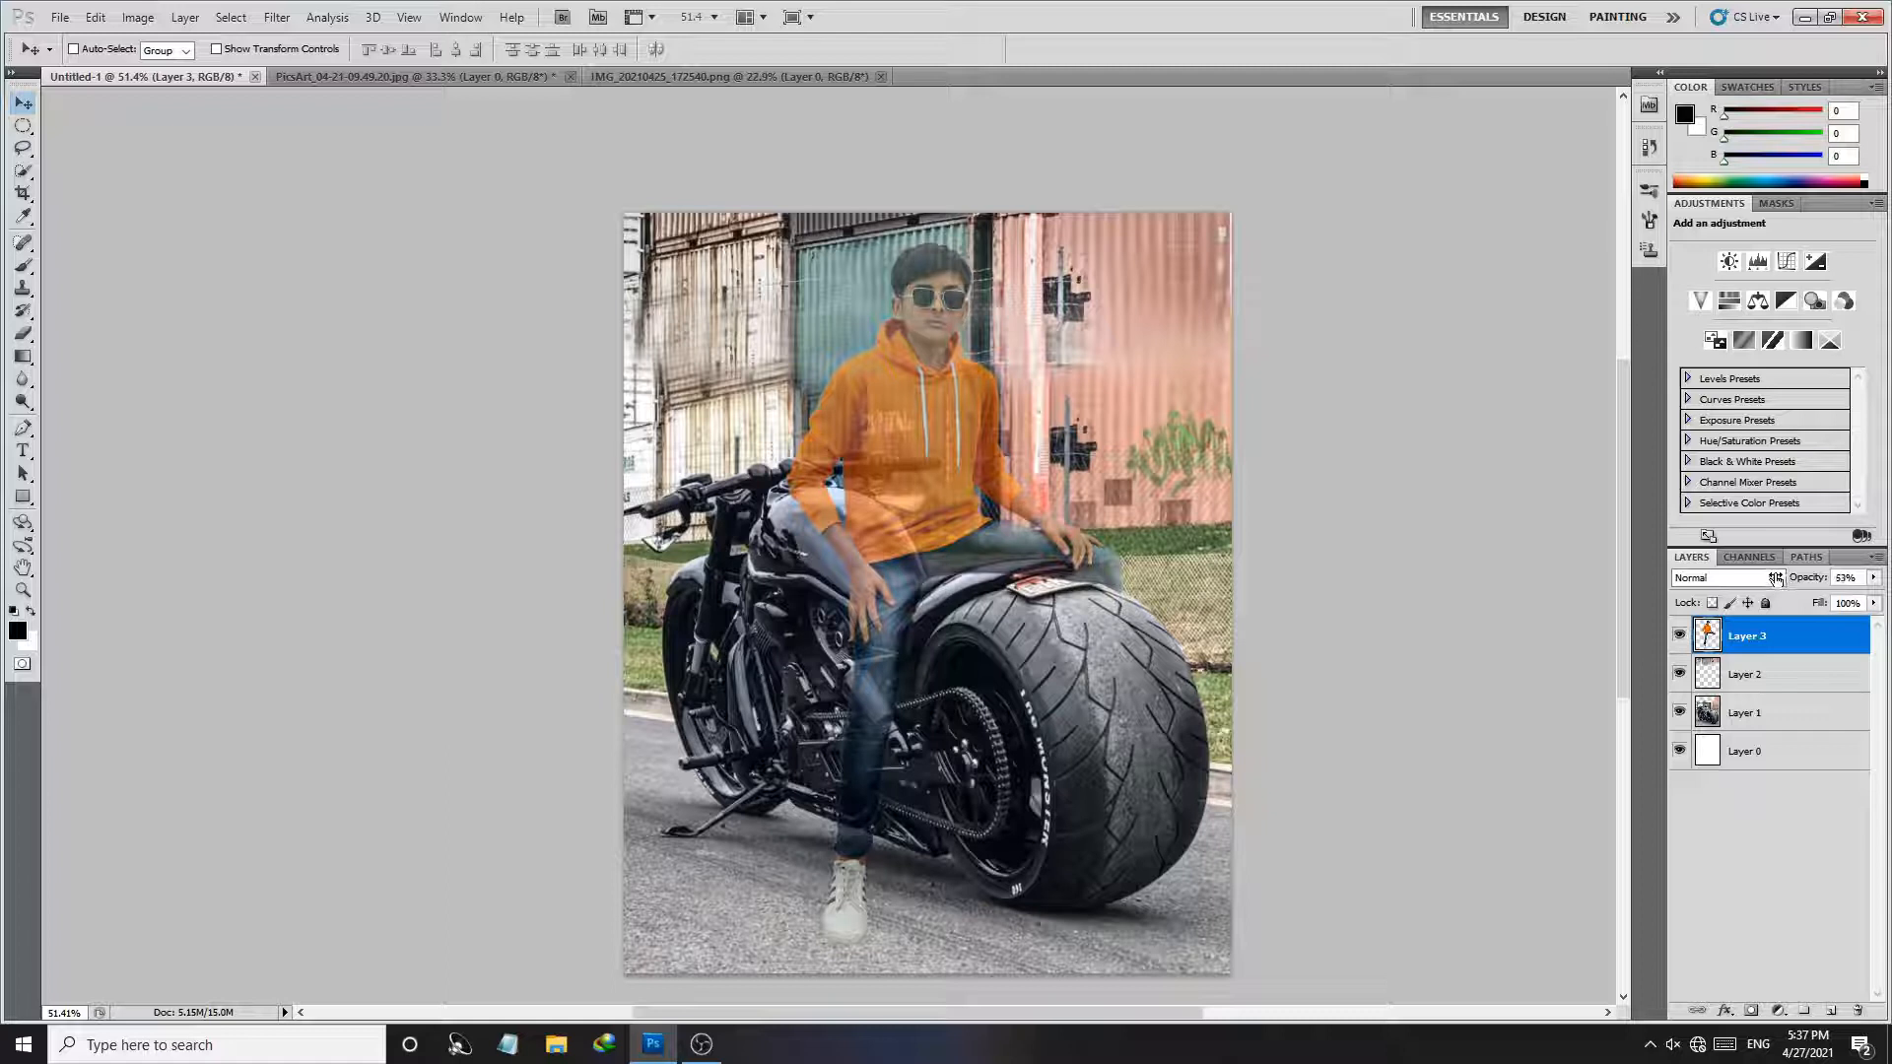
{"action": "left_click", "coordinate": [25, 333]}
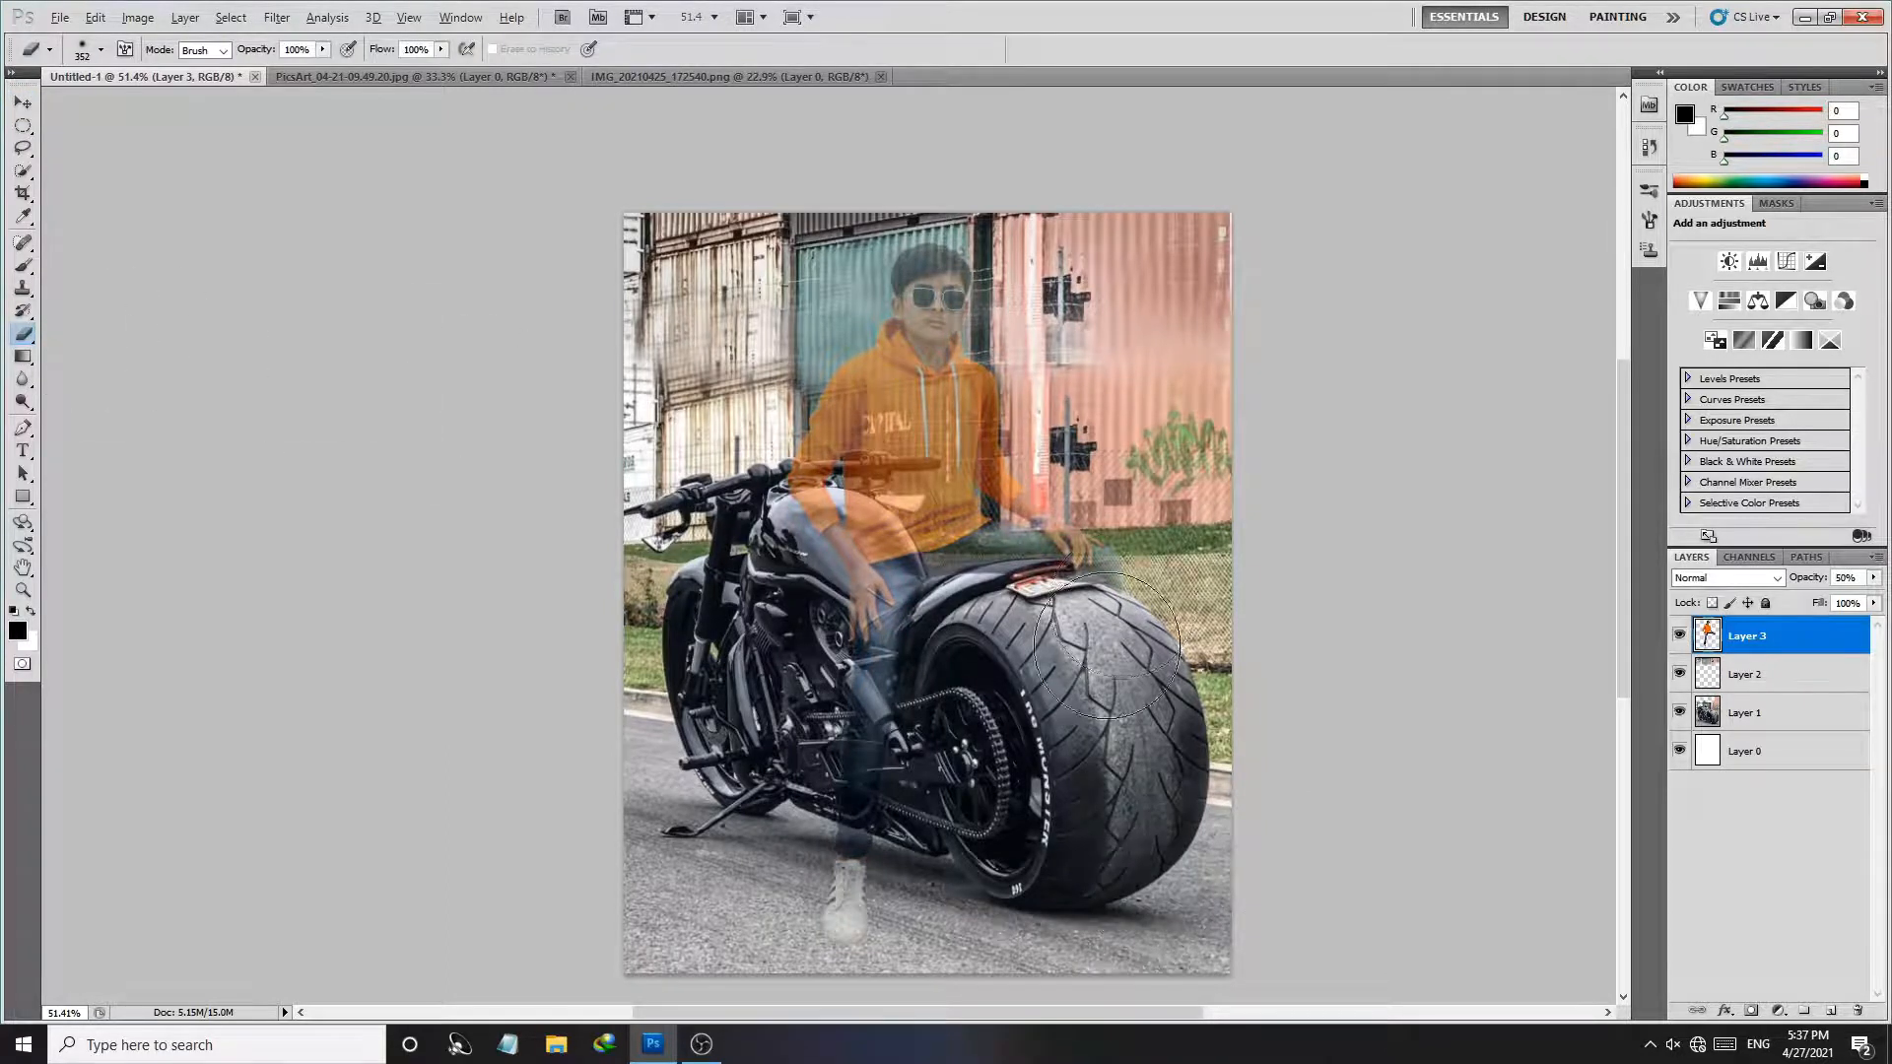
{"action": "right_click", "coordinate": [1138, 674]}
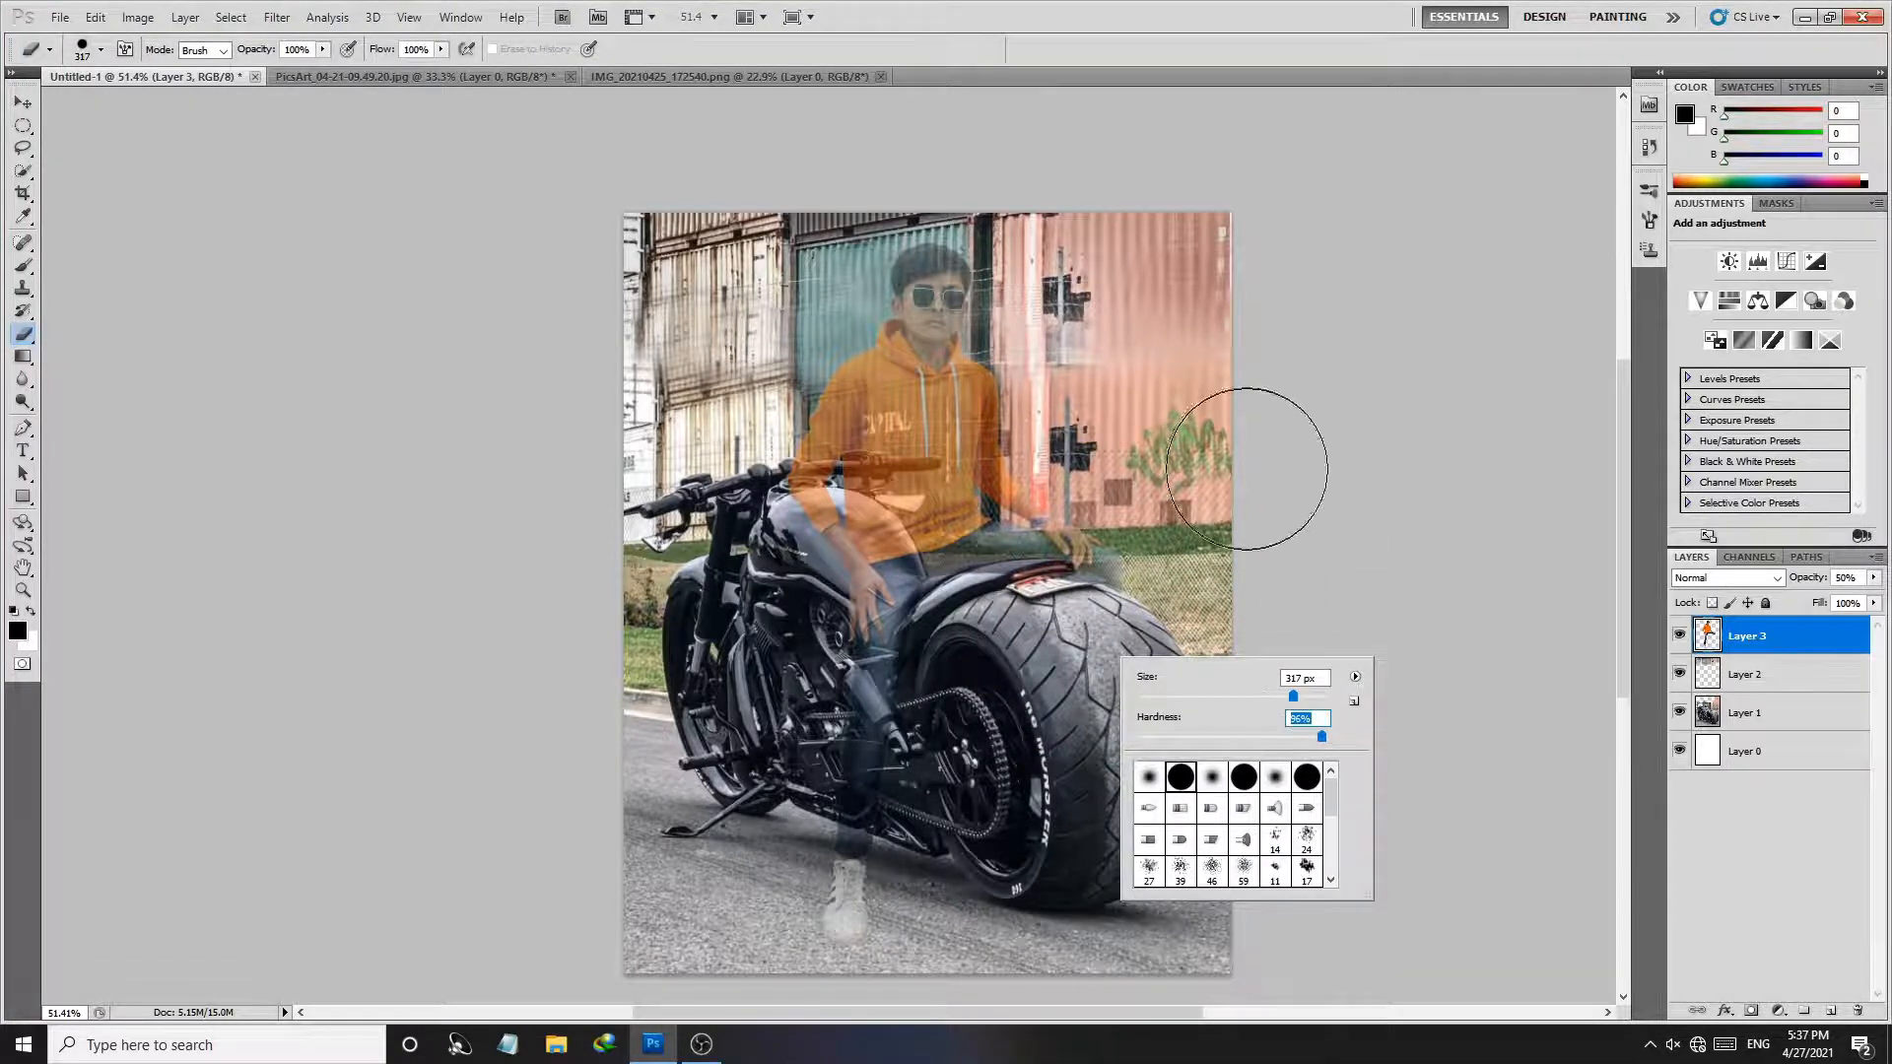
{"action": "right_click", "coordinate": [1173, 498], "text": "alt"}
Step: Erase the edge between the hoodie's hem and the bent thigh with a size 10 Eraser
{"action": "key", "text": "alt+space"}
{"action": "left_click_drag", "start_coordinate": [1070, 567], "coordinate": [1326, 561]}
{"action": "left_click_drag", "start_coordinate": [795, 548], "coordinate": [901, 760]}
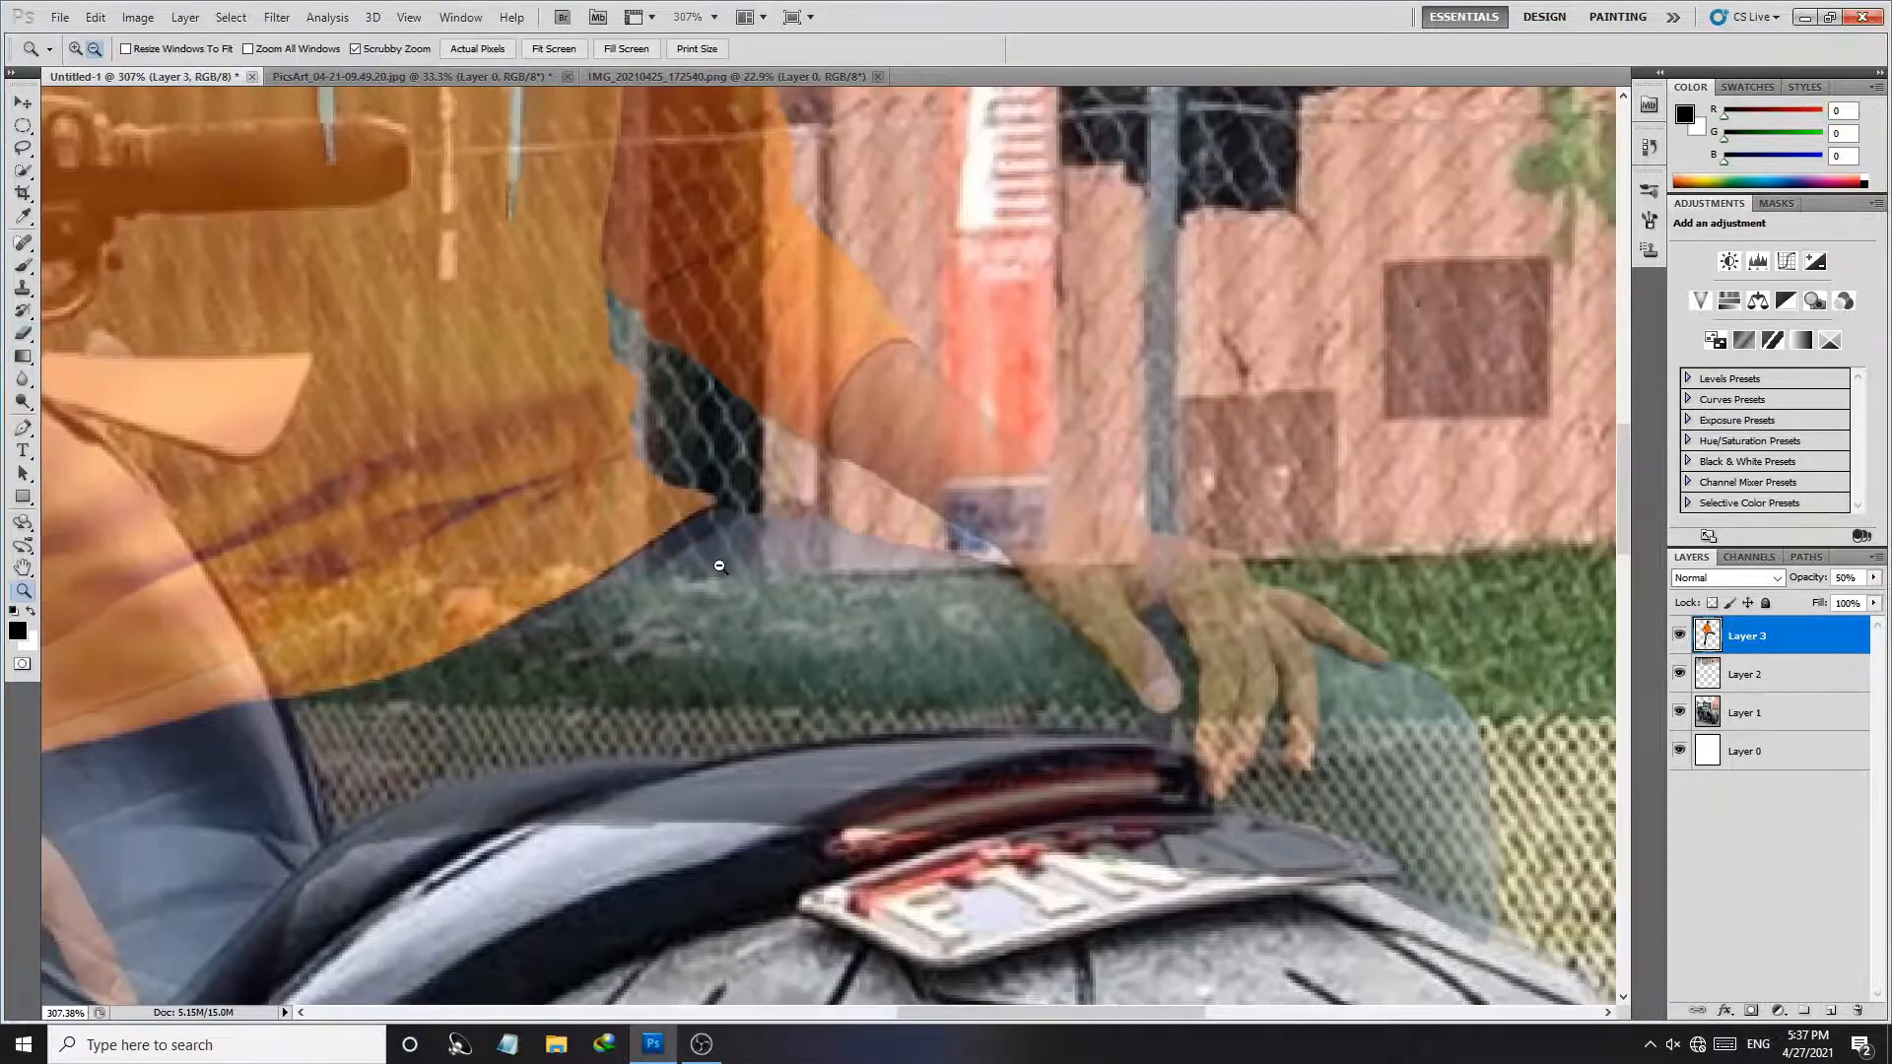
{"action": "left_click_drag", "start_coordinate": [718, 566], "coordinate": [795, 564]}
{"action": "left_click_drag", "start_coordinate": [689, 526], "coordinate": [768, 781]}
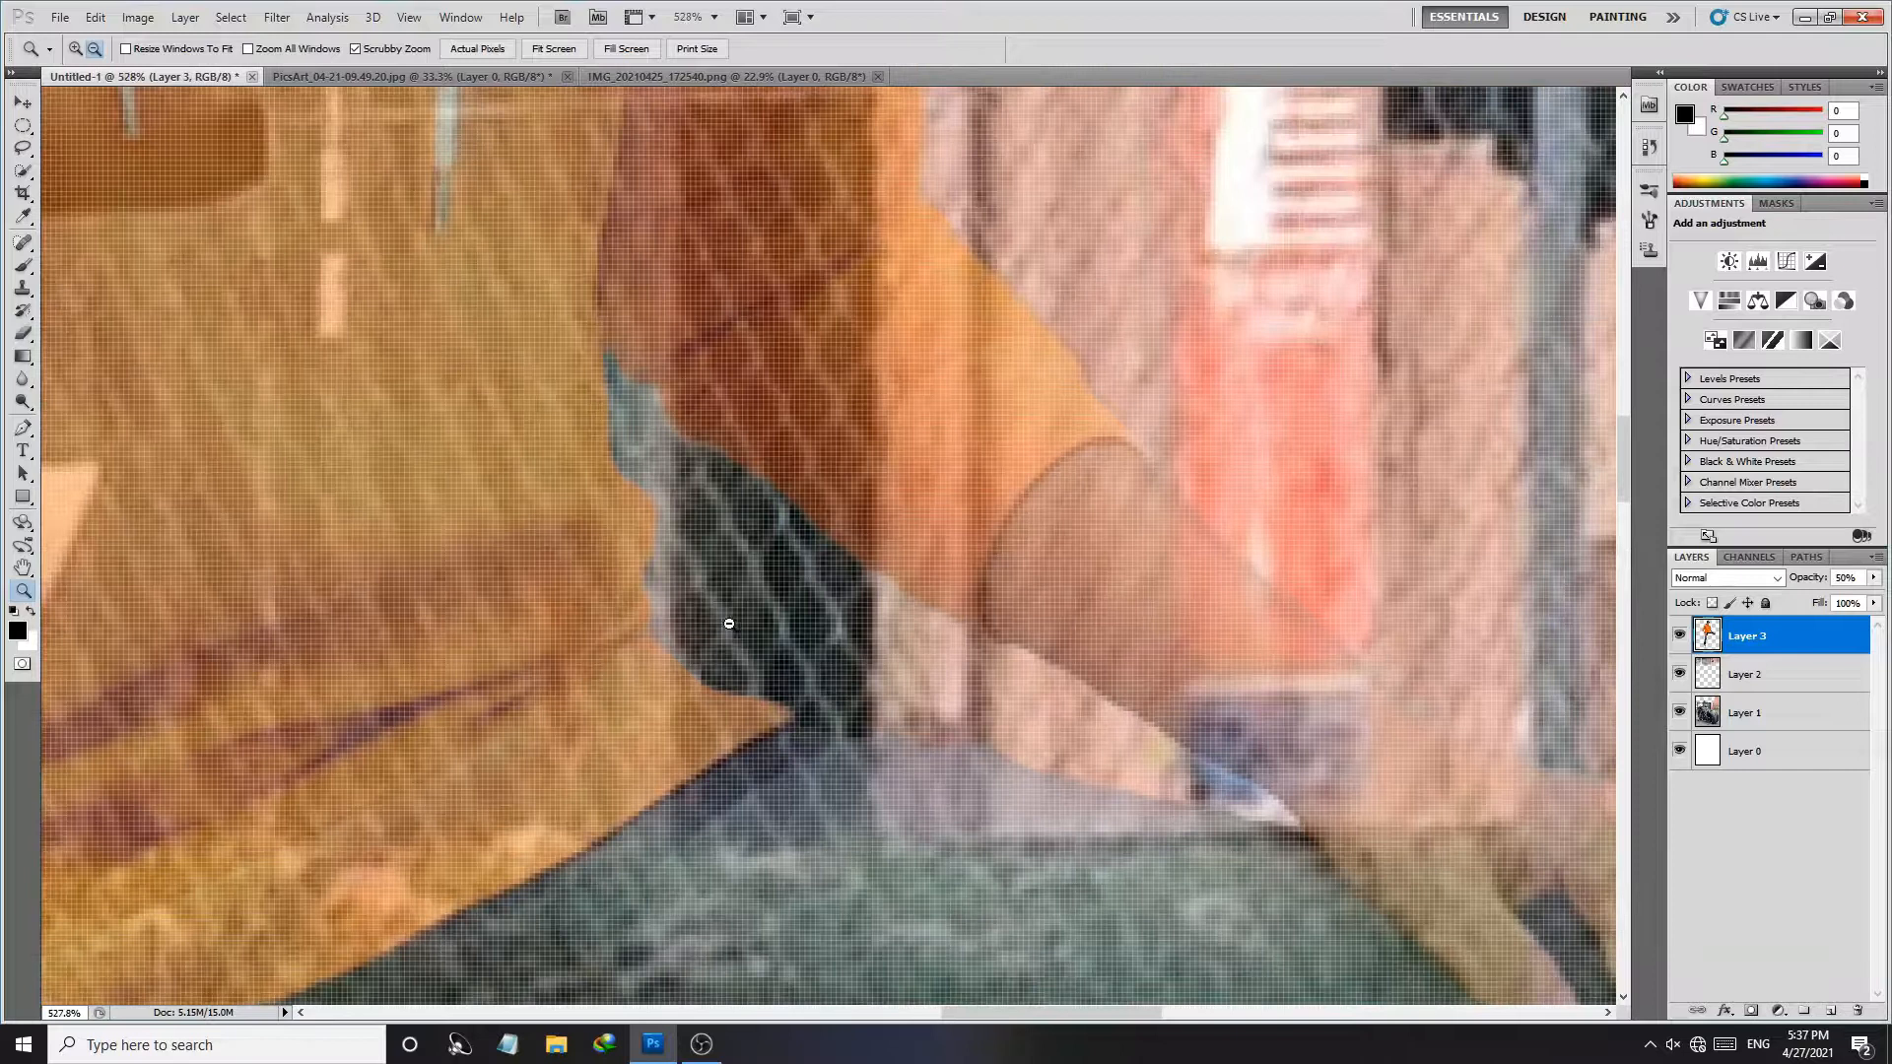
{"action": "left_click_drag", "start_coordinate": [711, 618], "coordinate": [198, 673]}
{"action": "mouse_move", "coordinate": [645, 655]}
{"action": "left_mouse_down"}
{"action": "mouse_move", "coordinate": [582, 641]}
{"action": "mouse_move", "coordinate": [699, 624]}
{"action": "mouse_move", "coordinate": [701, 604]}
{"action": "mouse_move", "coordinate": [673, 603]}
{"action": "mouse_move", "coordinate": [747, 713]}
{"action": "left_mouse_up"}
{"action": "key", "text": "z"}
{"action": "key", "text": "e"}
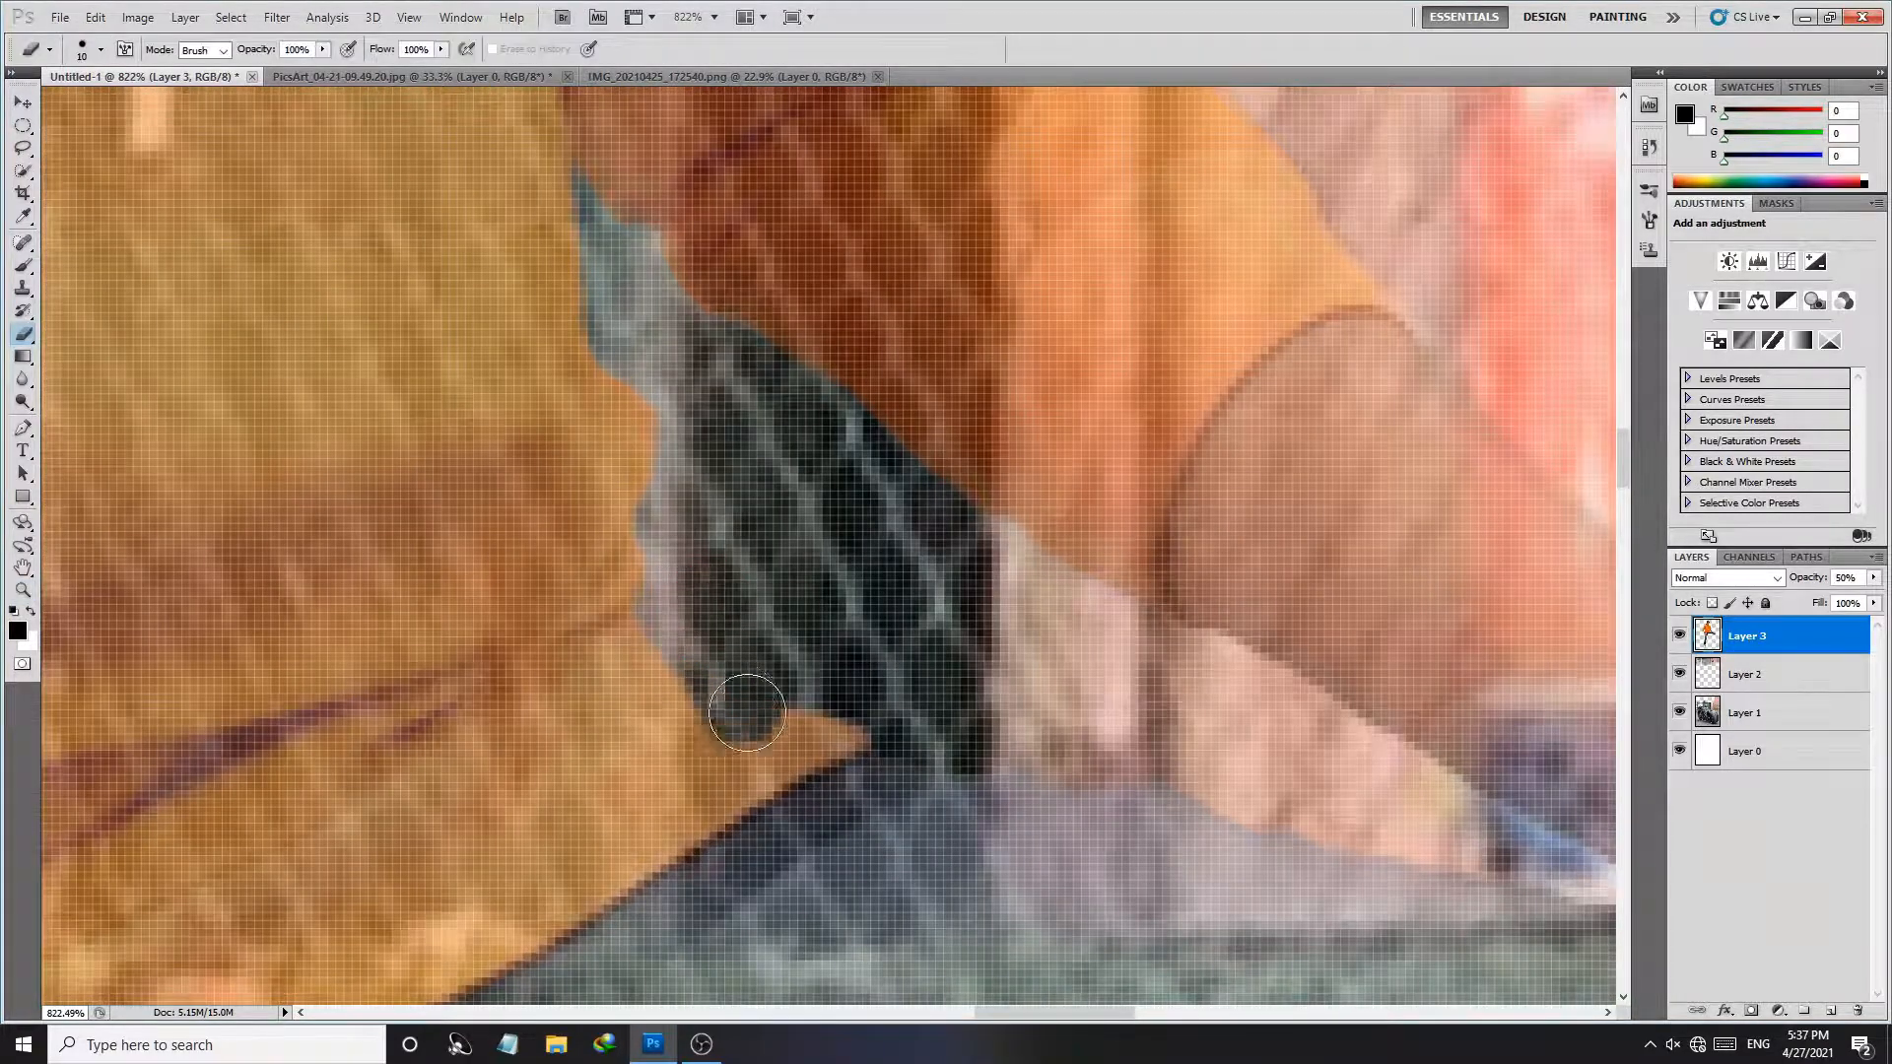
{"action": "left_click_drag", "start_coordinate": [779, 810], "coordinate": [765, 503]}
{"action": "left_click_drag", "start_coordinate": [832, 617], "coordinate": [767, 605]}
{"action": "left_click_drag", "start_coordinate": [857, 719], "coordinate": [848, 666]}
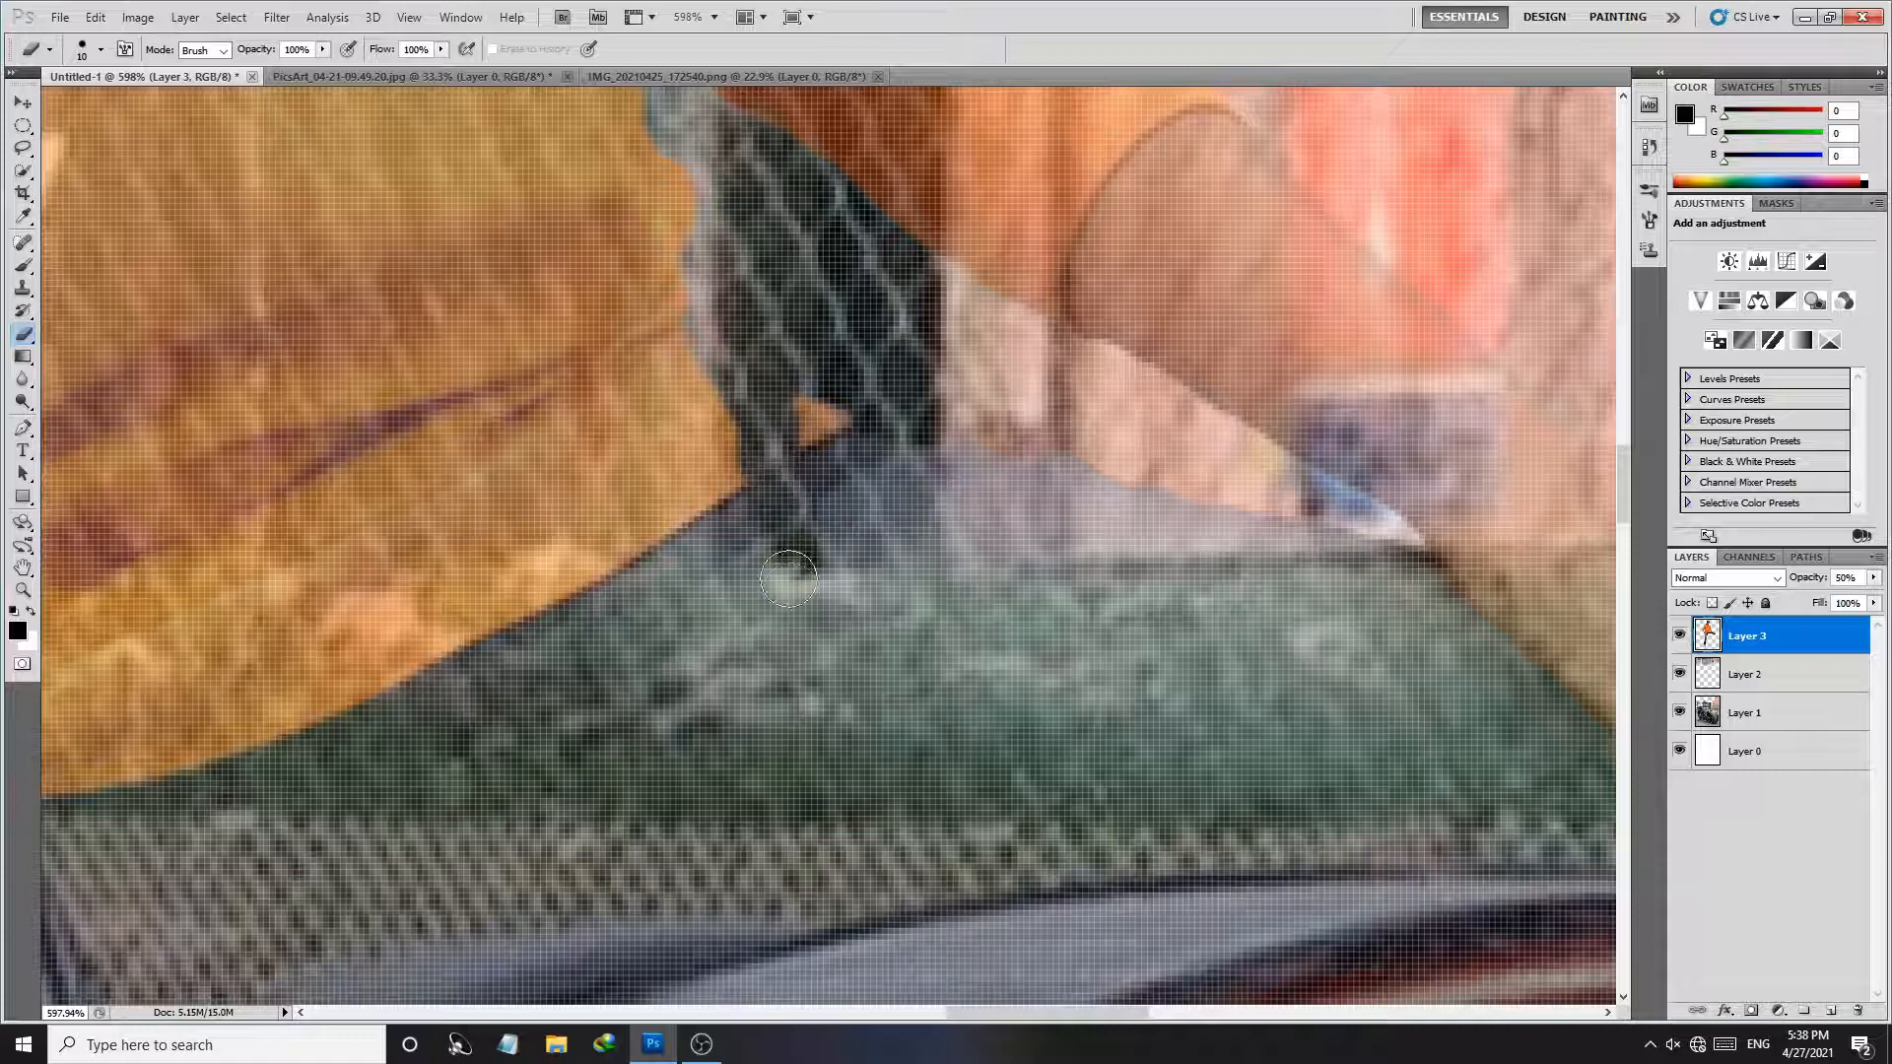
Step: Erase a vertical band of the bent thigh from the hoodie's hem down to the motorcycle's seat
{"action": "mouse_move", "coordinate": [803, 665]}
{"action": "left_mouse_down"}
{"action": "mouse_move", "coordinate": [828, 773]}
{"action": "mouse_move", "coordinate": [885, 866]}
{"action": "left_mouse_up"}
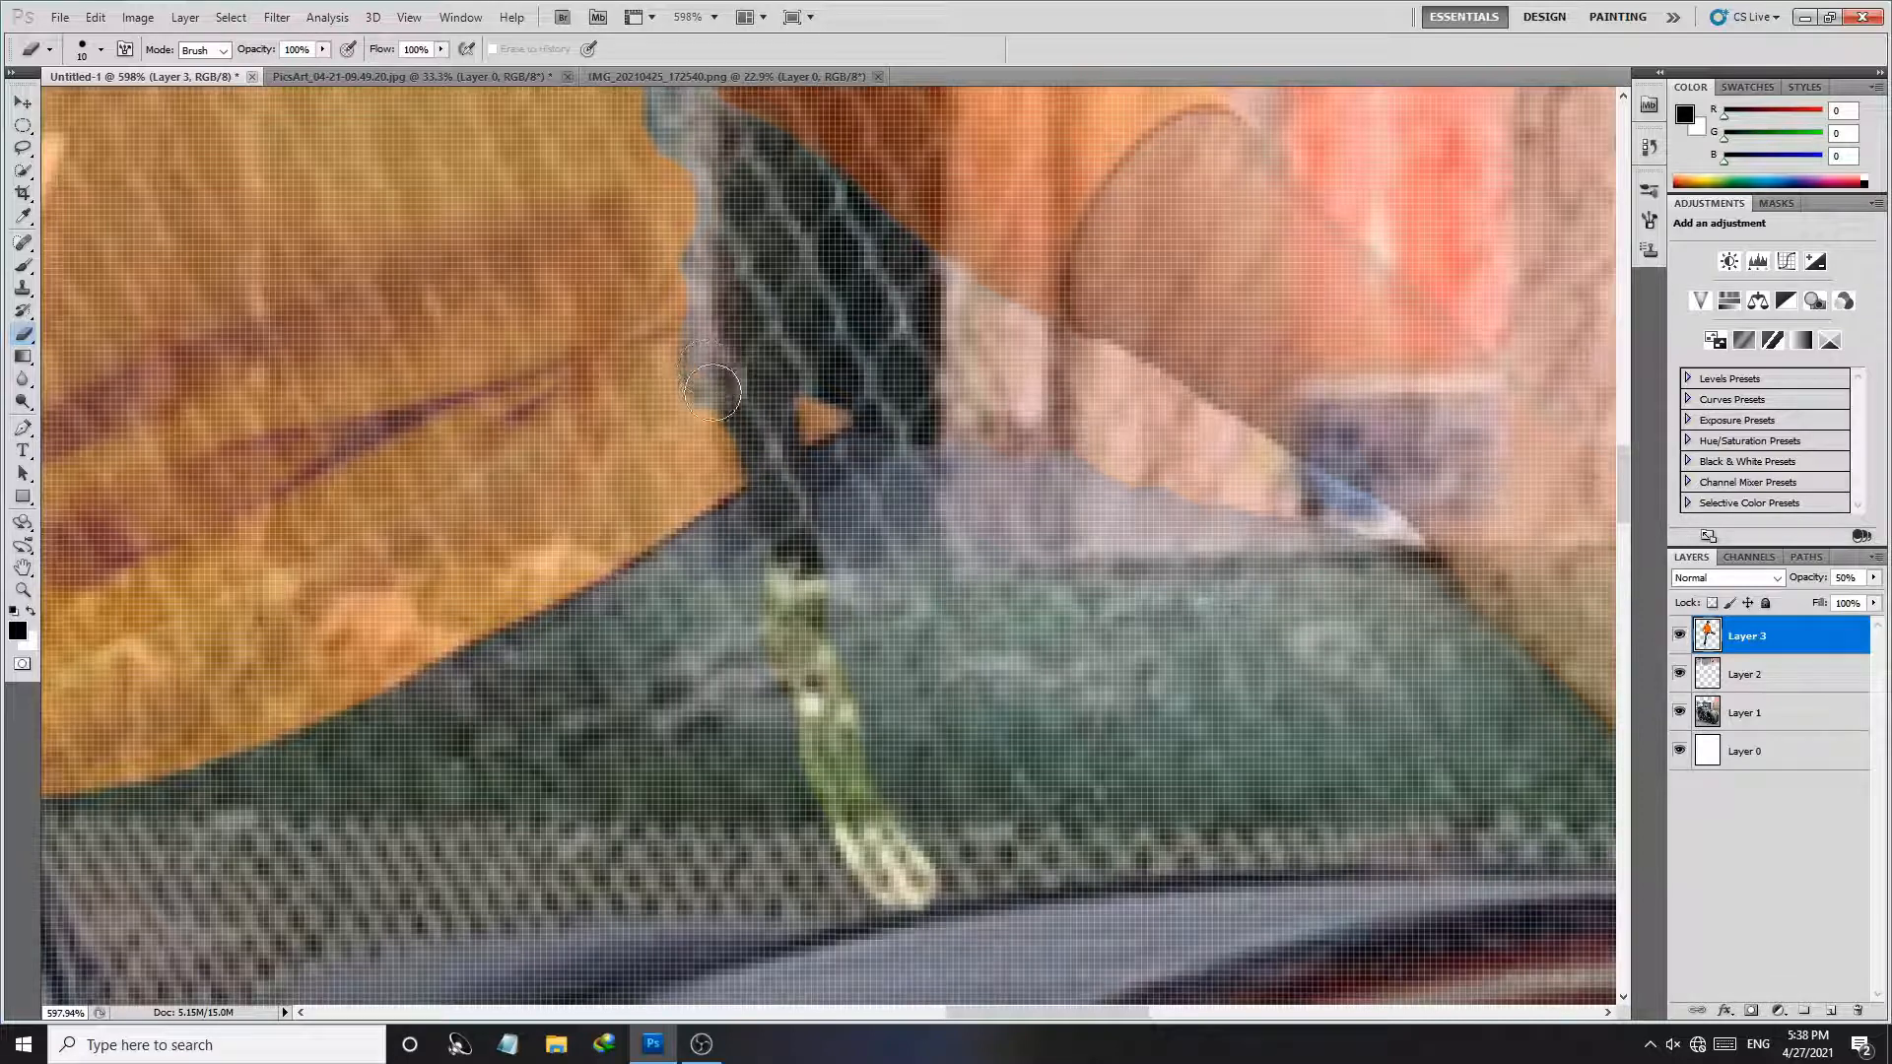
{"action": "left_click_drag", "start_coordinate": [776, 370], "coordinate": [898, 460]}
{"action": "mouse_move", "coordinate": [857, 428]}
{"action": "left_mouse_down"}
{"action": "mouse_move", "coordinate": [842, 518]}
{"action": "mouse_move", "coordinate": [863, 646]}
{"action": "mouse_move", "coordinate": [948, 853]}
{"action": "mouse_move", "coordinate": [1005, 855]}
{"action": "mouse_move", "coordinate": [992, 618]}
{"action": "mouse_move", "coordinate": [945, 488]}
{"action": "mouse_move", "coordinate": [964, 636]}
{"action": "left_mouse_up"}
{"action": "mouse_move", "coordinate": [965, 555]}
{"action": "left_mouse_down"}
{"action": "mouse_move", "coordinate": [1064, 463]}
{"action": "mouse_move", "coordinate": [1094, 532]}
{"action": "left_mouse_up"}
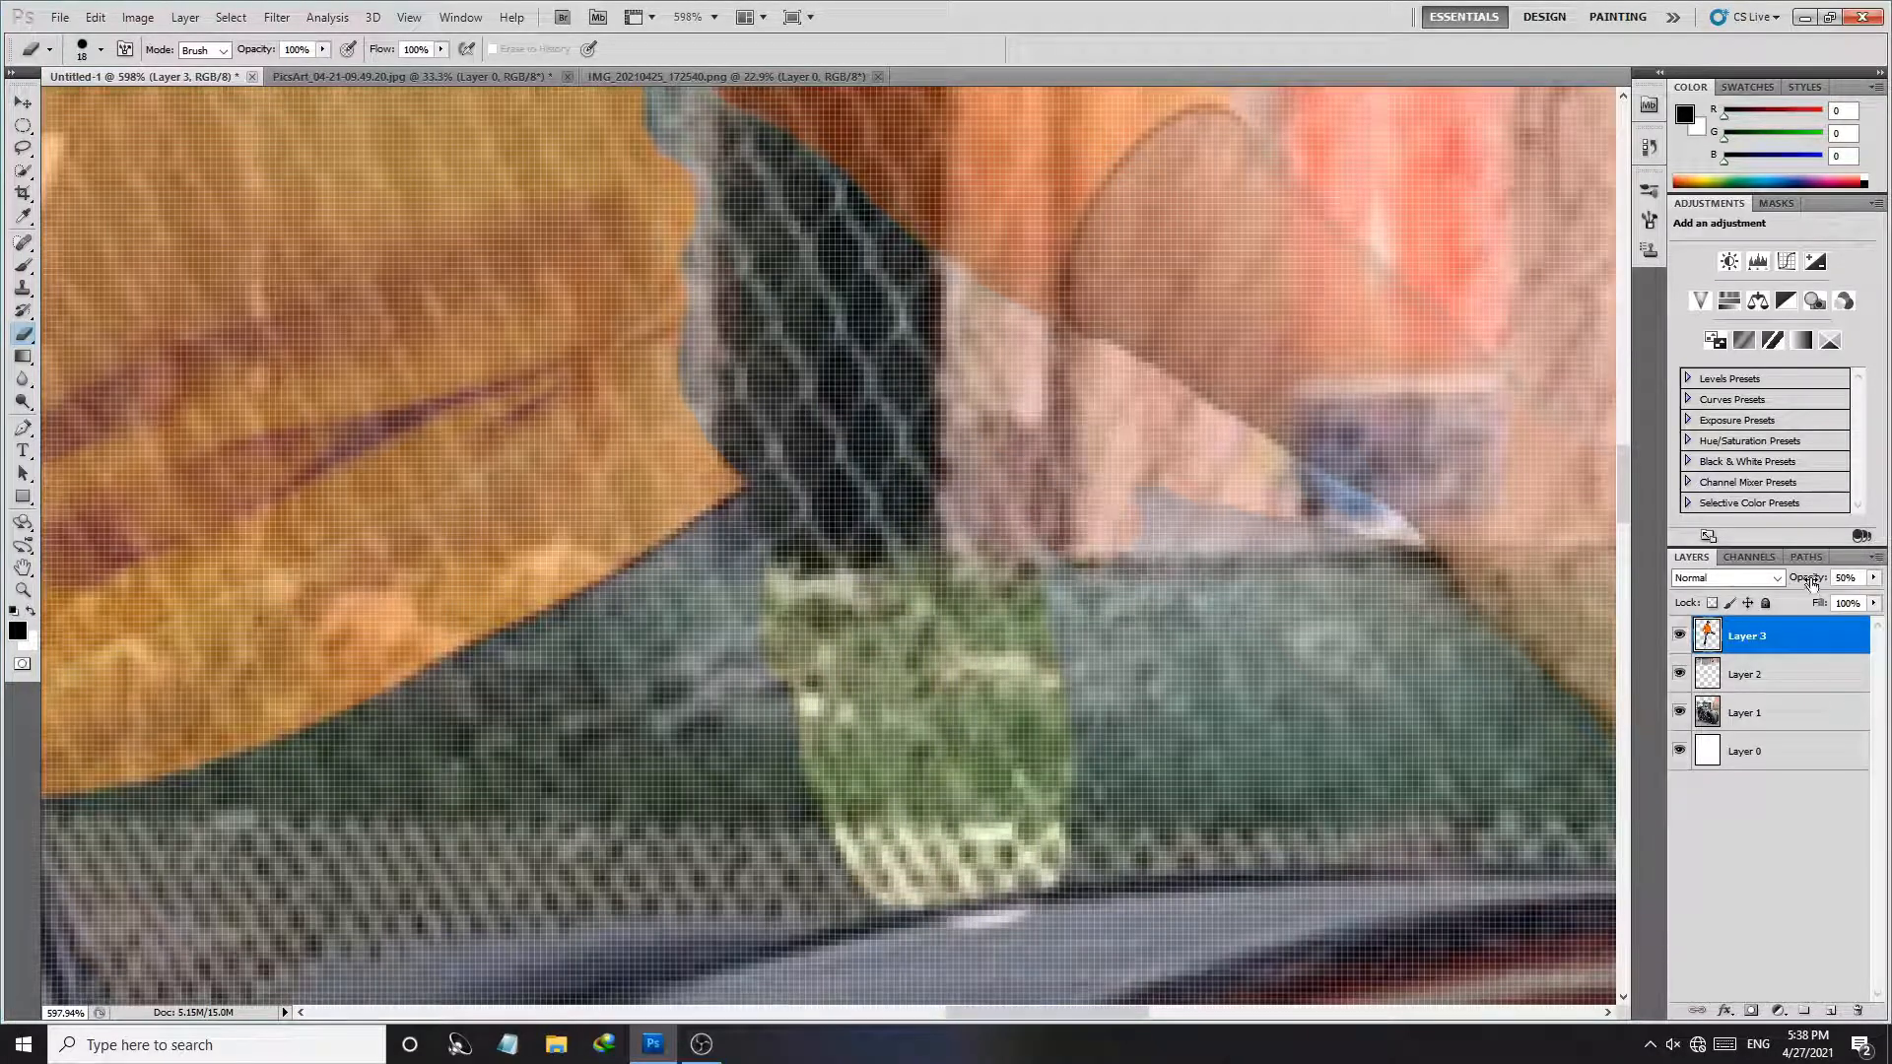
Step: Raise the man's layer opacity to 60% and erase the thigh toward the hand with a size 36 brush
{"action": "left_click_drag", "start_coordinate": [1812, 583], "coordinate": [1821, 583]}
{"action": "mouse_move", "coordinate": [1033, 576]}
{"action": "left_mouse_down"}
{"action": "mouse_move", "coordinate": [1112, 711]}
{"action": "mouse_move", "coordinate": [1112, 561]}
{"action": "mouse_move", "coordinate": [1164, 521]}
{"action": "mouse_move", "coordinate": [1264, 555]}
{"action": "left_mouse_up"}
{"action": "mouse_move", "coordinate": [1356, 661]}
{"action": "left_mouse_down", "text": "ctrl"}
{"action": "mouse_move", "coordinate": [1418, 656]}
{"action": "mouse_move", "coordinate": [1157, 818]}
{"action": "left_mouse_up", "text": "ctrl"}
{"action": "mouse_move", "coordinate": [1124, 698]}
{"action": "left_mouse_down", "text": "alt"}
{"action": "mouse_move", "coordinate": [1155, 660]}
{"action": "mouse_move", "coordinate": [1266, 807]}
{"action": "mouse_move", "coordinate": [1075, 710]}
{"action": "mouse_move", "coordinate": [1040, 638]}
{"action": "mouse_move", "coordinate": [1090, 707]}
{"action": "mouse_move", "coordinate": [952, 833]}
{"action": "mouse_move", "coordinate": [906, 737]}
{"action": "mouse_move", "coordinate": [931, 849]}
{"action": "left_mouse_up", "text": "alt"}
{"action": "left_click_drag", "start_coordinate": [1090, 785], "coordinate": [1083, 365]}
{"action": "mouse_move", "coordinate": [917, 520]}
{"action": "left_mouse_down"}
{"action": "mouse_move", "coordinate": [578, 863]}
{"action": "mouse_move", "coordinate": [785, 536]}
{"action": "mouse_move", "coordinate": [956, 779]}
{"action": "mouse_move", "coordinate": [964, 504]}
{"action": "left_mouse_up"}
{"action": "left_click_drag", "start_coordinate": [929, 633], "coordinate": [1040, 633]}
{"action": "mouse_move", "coordinate": [987, 541]}
{"action": "left_mouse_down"}
{"action": "mouse_move", "coordinate": [856, 967]}
{"action": "mouse_move", "coordinate": [793, 926]}
{"action": "mouse_move", "coordinate": [811, 692]}
{"action": "left_mouse_up"}
{"action": "left_click_drag", "start_coordinate": [862, 583], "coordinate": [655, 352]}
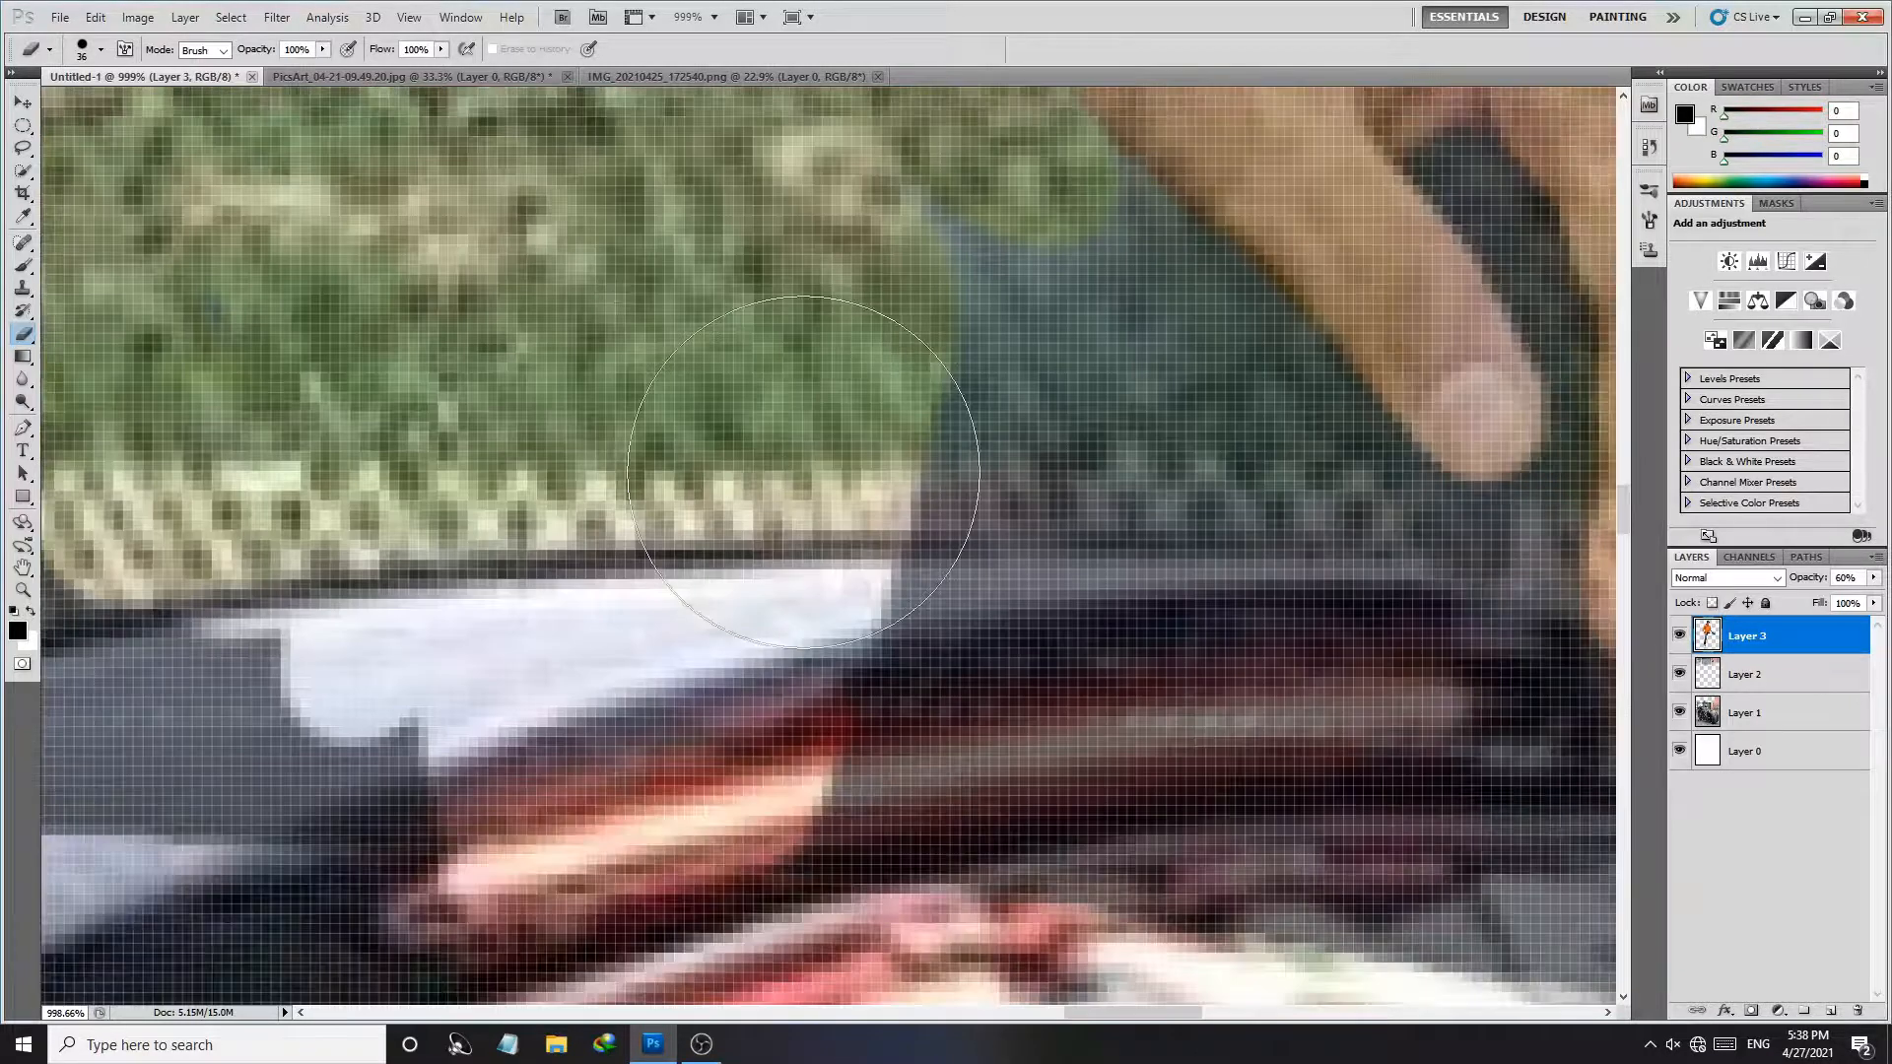
Step: Erase the remaining thigh over the grass, fence and tail light up to the thumb of the resting hand
{"action": "mouse_move", "coordinate": [1072, 368]}
{"action": "left_mouse_down"}
{"action": "mouse_move", "coordinate": [1102, 295]}
{"action": "mouse_move", "coordinate": [1094, 384]}
{"action": "mouse_move", "coordinate": [1217, 413]}
{"action": "mouse_move", "coordinate": [1172, 423]}
{"action": "mouse_move", "coordinate": [1288, 439]}
{"action": "mouse_move", "coordinate": [1348, 517]}
{"action": "mouse_move", "coordinate": [977, 884]}
{"action": "mouse_move", "coordinate": [880, 824]}
{"action": "mouse_move", "coordinate": [850, 635]}
{"action": "mouse_move", "coordinate": [851, 684]}
{"action": "left_mouse_up"}
{"action": "left_click_drag", "start_coordinate": [1172, 754], "coordinate": [837, 296]}
{"action": "mouse_move", "coordinate": [840, 394]}
{"action": "left_mouse_down"}
{"action": "mouse_move", "coordinate": [986, 414]}
{"action": "mouse_move", "coordinate": [1041, 523]}
{"action": "mouse_move", "coordinate": [1133, 436]}
{"action": "left_mouse_up"}
{"action": "left_click_drag", "start_coordinate": [911, 227], "coordinate": [861, 824]}
{"action": "key", "text": "z"}
{"action": "mouse_move", "coordinate": [1044, 371]}
{"action": "left_mouse_down"}
{"action": "mouse_move", "coordinate": [1102, 407]}
{"action": "mouse_move", "coordinate": [1064, 540]}
{"action": "left_mouse_up"}
{"action": "key", "text": "e"}
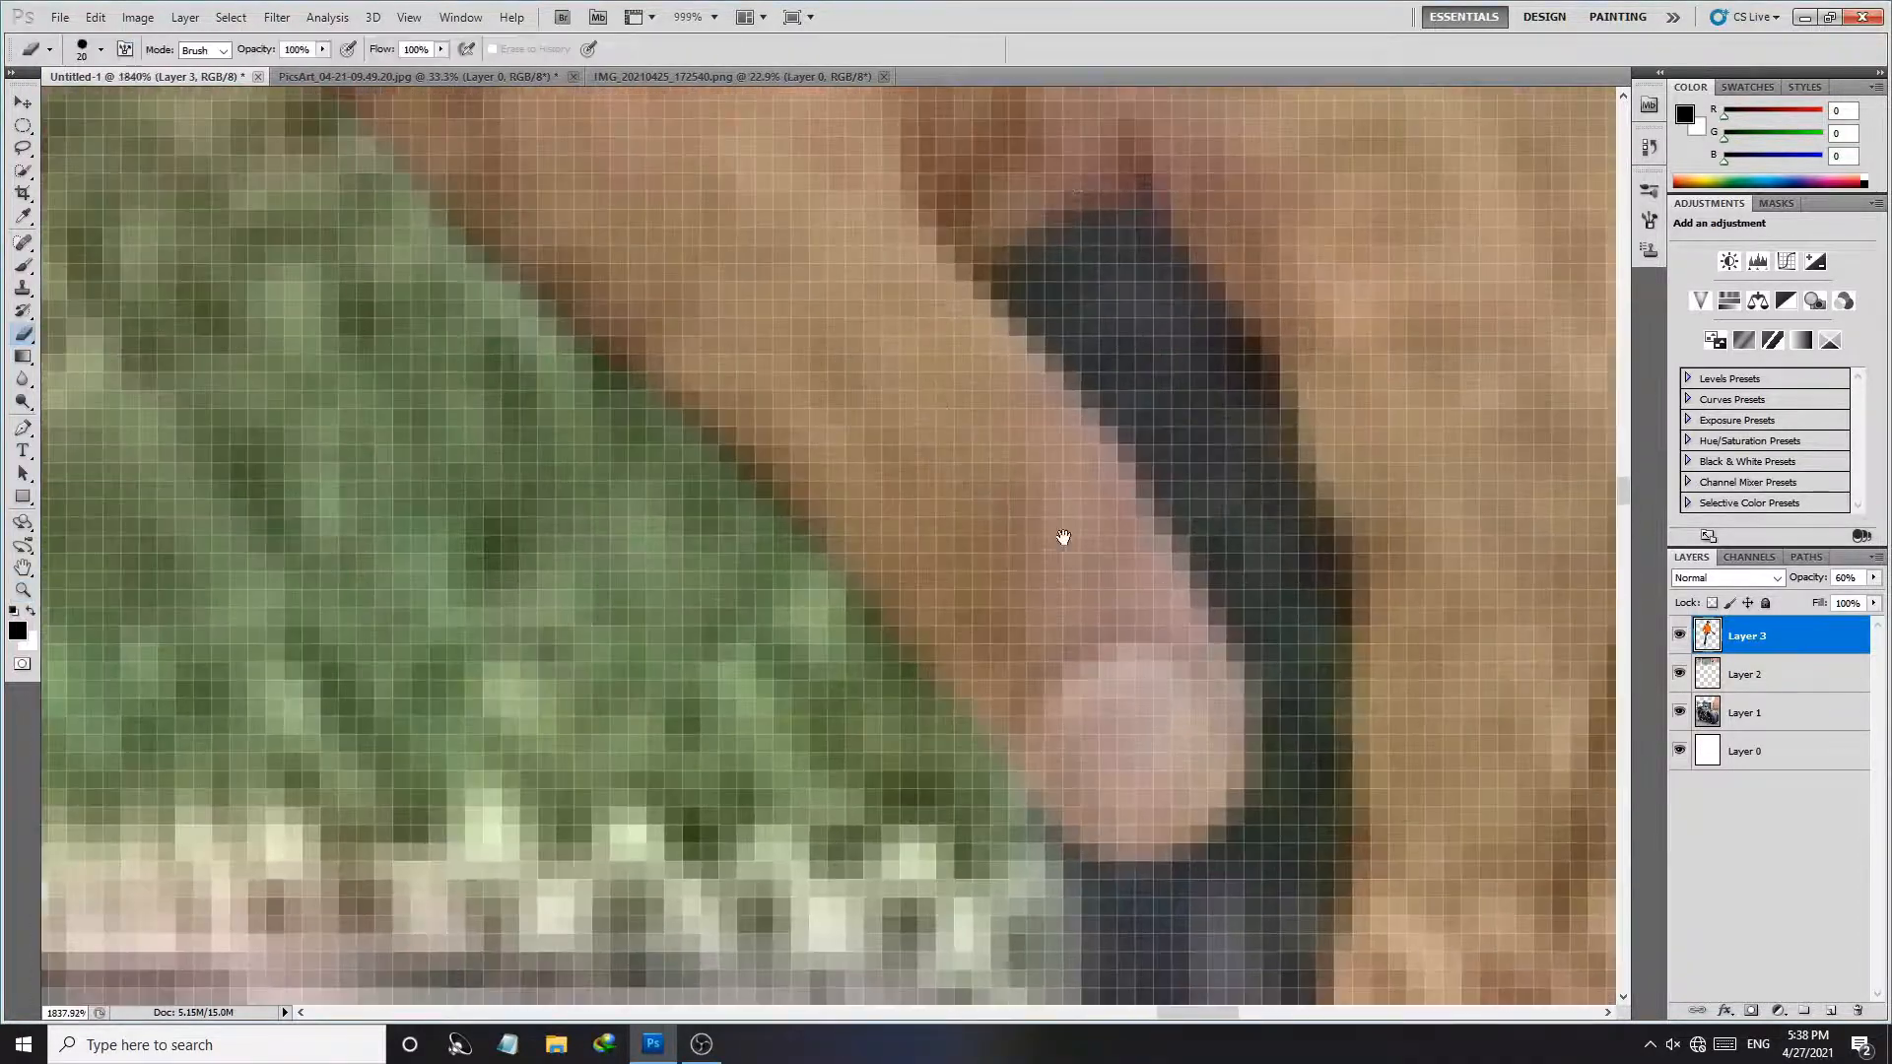
Step: Erase the dark jeans in the gap between the thumb and fingers with a size 2 to 3 Eraser
{"action": "mouse_move", "coordinate": [993, 461]}
{"action": "left_mouse_down"}
{"action": "mouse_move", "coordinate": [923, 460]}
{"action": "mouse_move", "coordinate": [984, 437]}
{"action": "mouse_move", "coordinate": [1032, 515]}
{"action": "left_mouse_up"}
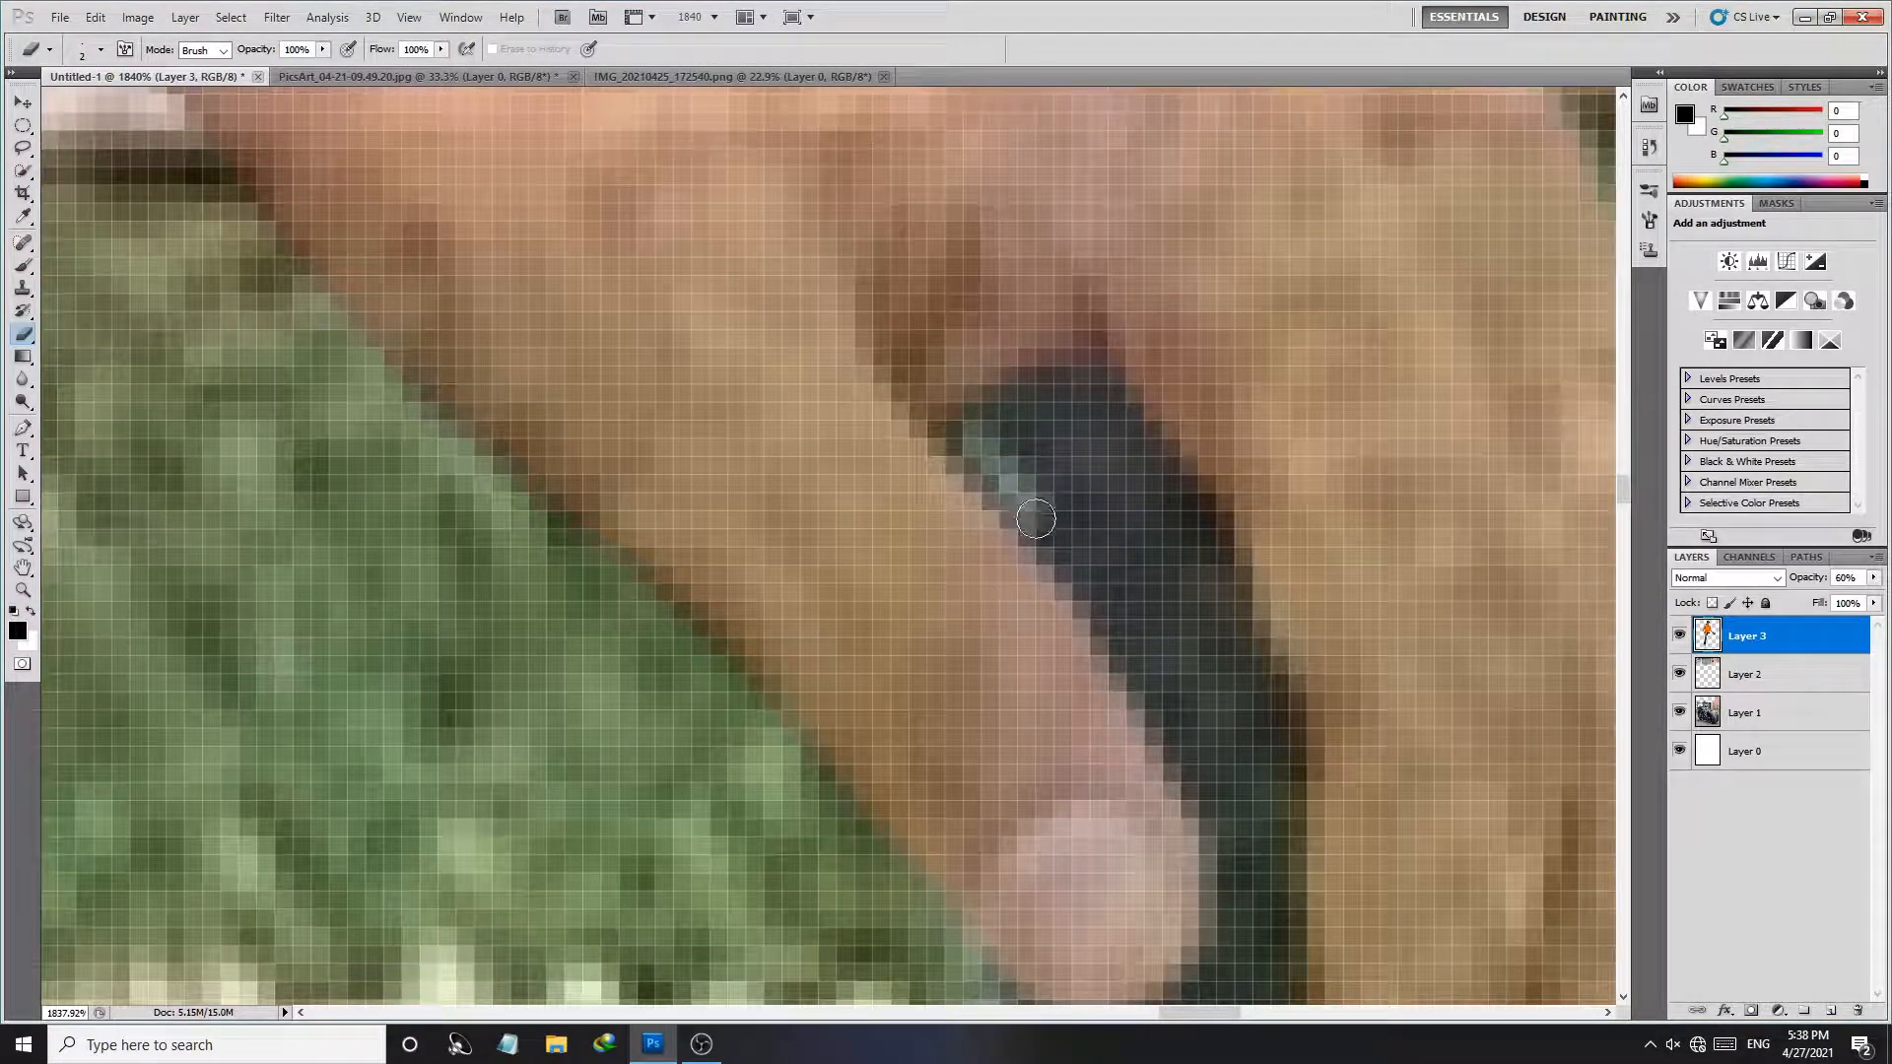
{"action": "left_click_drag", "start_coordinate": [1088, 591], "coordinate": [1139, 684]}
{"action": "left_click_drag", "start_coordinate": [1092, 584], "coordinate": [989, 435]}
{"action": "mouse_move", "coordinate": [1118, 416]}
{"action": "left_mouse_down"}
{"action": "mouse_move", "coordinate": [1212, 541]}
{"action": "mouse_move", "coordinate": [1071, 503]}
{"action": "mouse_move", "coordinate": [1123, 537]}
{"action": "mouse_move", "coordinate": [1014, 433]}
{"action": "mouse_move", "coordinate": [1164, 544]}
{"action": "left_mouse_up"}
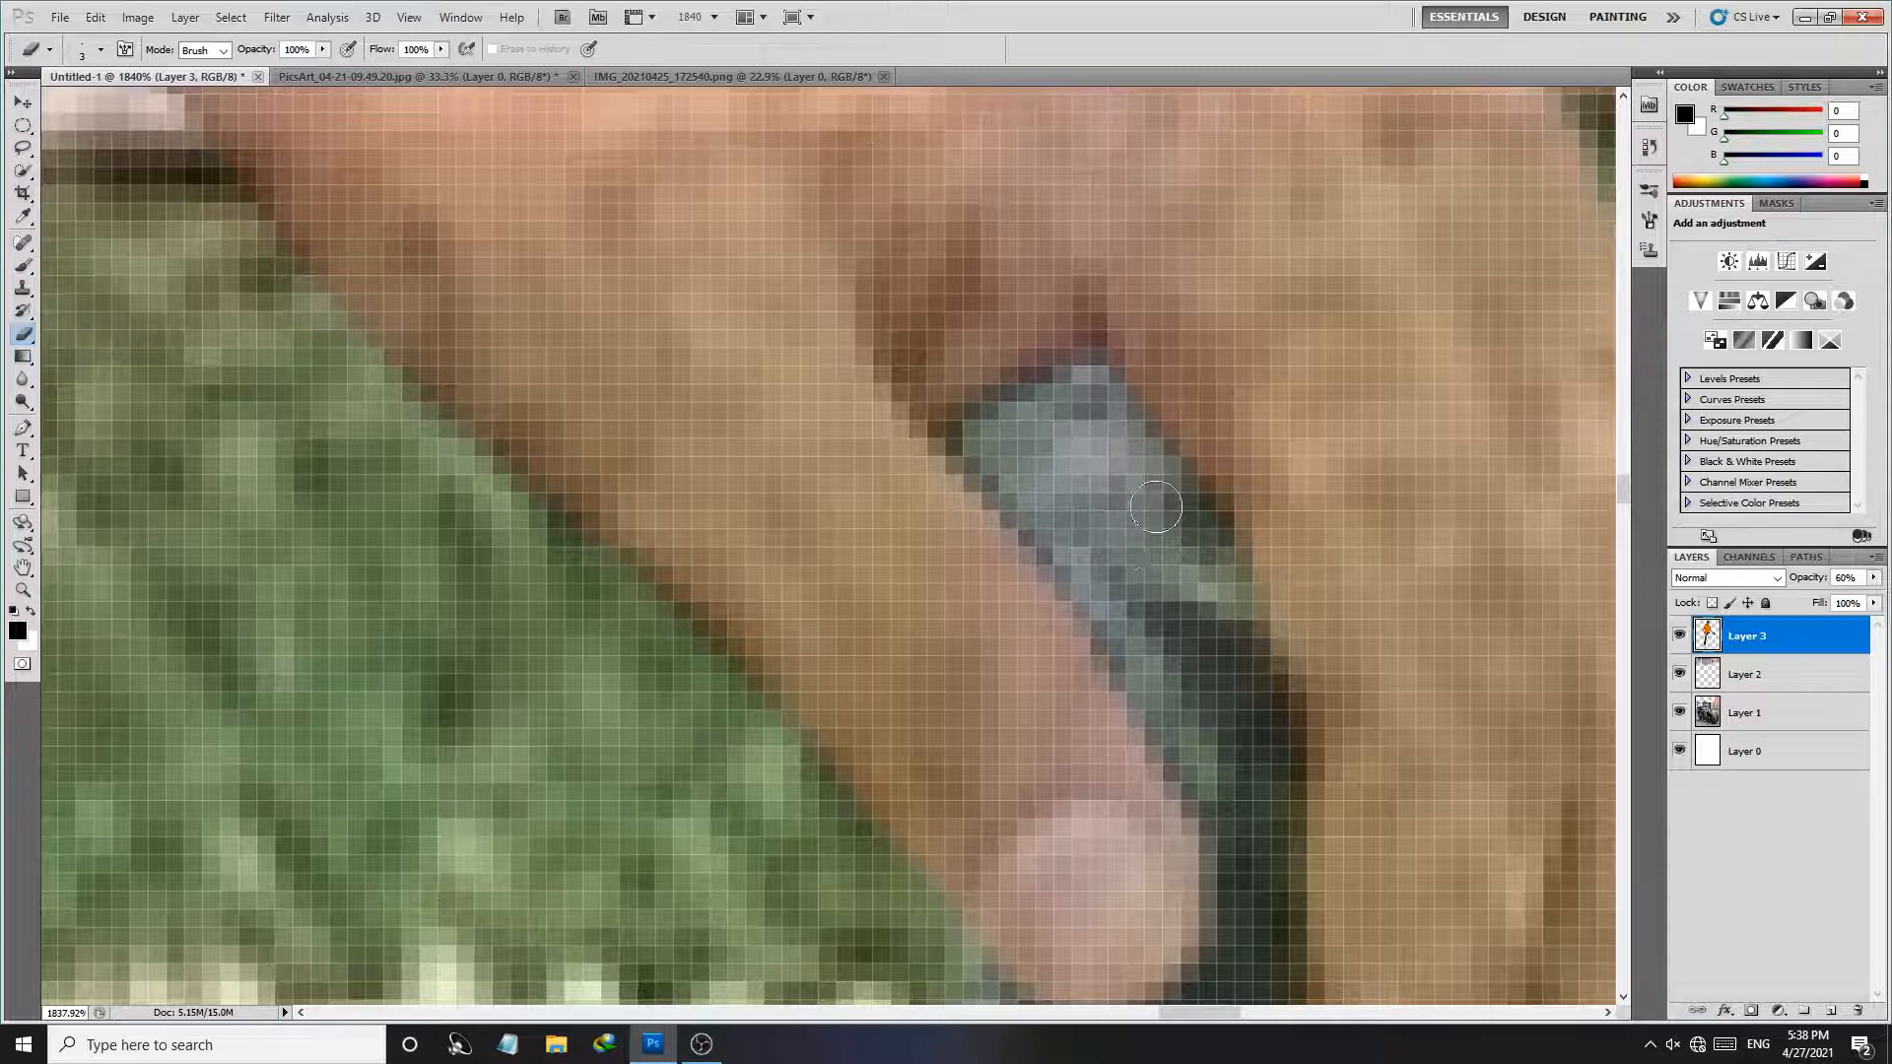
{"action": "left_click_drag", "start_coordinate": [1159, 613], "coordinate": [1099, 543]}
{"action": "left_click_drag", "start_coordinate": [1230, 622], "coordinate": [1266, 838]}
Step: Erase the jeans around the thumb tip and down to the tail light with a size 6 Eraser
{"action": "mouse_move", "coordinate": [1251, 634]}
{"action": "left_mouse_down"}
{"action": "mouse_move", "coordinate": [1248, 446]}
{"action": "mouse_move", "coordinate": [1238, 595]}
{"action": "mouse_move", "coordinate": [1197, 736]}
{"action": "mouse_move", "coordinate": [1074, 764]}
{"action": "mouse_move", "coordinate": [1020, 754]}
{"action": "mouse_move", "coordinate": [1193, 843]}
{"action": "mouse_move", "coordinate": [1243, 734]}
{"action": "mouse_move", "coordinate": [1247, 818]}
{"action": "mouse_move", "coordinate": [1182, 867]}
{"action": "mouse_move", "coordinate": [1212, 874]}
{"action": "mouse_move", "coordinate": [1196, 502]}
{"action": "mouse_move", "coordinate": [1089, 585]}
{"action": "mouse_move", "coordinate": [1026, 508]}
{"action": "mouse_move", "coordinate": [1015, 808]}
{"action": "mouse_move", "coordinate": [1038, 816]}
{"action": "left_mouse_up"}
{"action": "key", "text": "bracketright"}
{"action": "key", "text": "bracketright"}
{"action": "key", "text": "bracketright"}
{"action": "mouse_move", "coordinate": [1187, 621]}
{"action": "left_mouse_down"}
{"action": "mouse_move", "coordinate": [1281, 828]}
{"action": "mouse_move", "coordinate": [1219, 693]}
{"action": "left_mouse_up"}
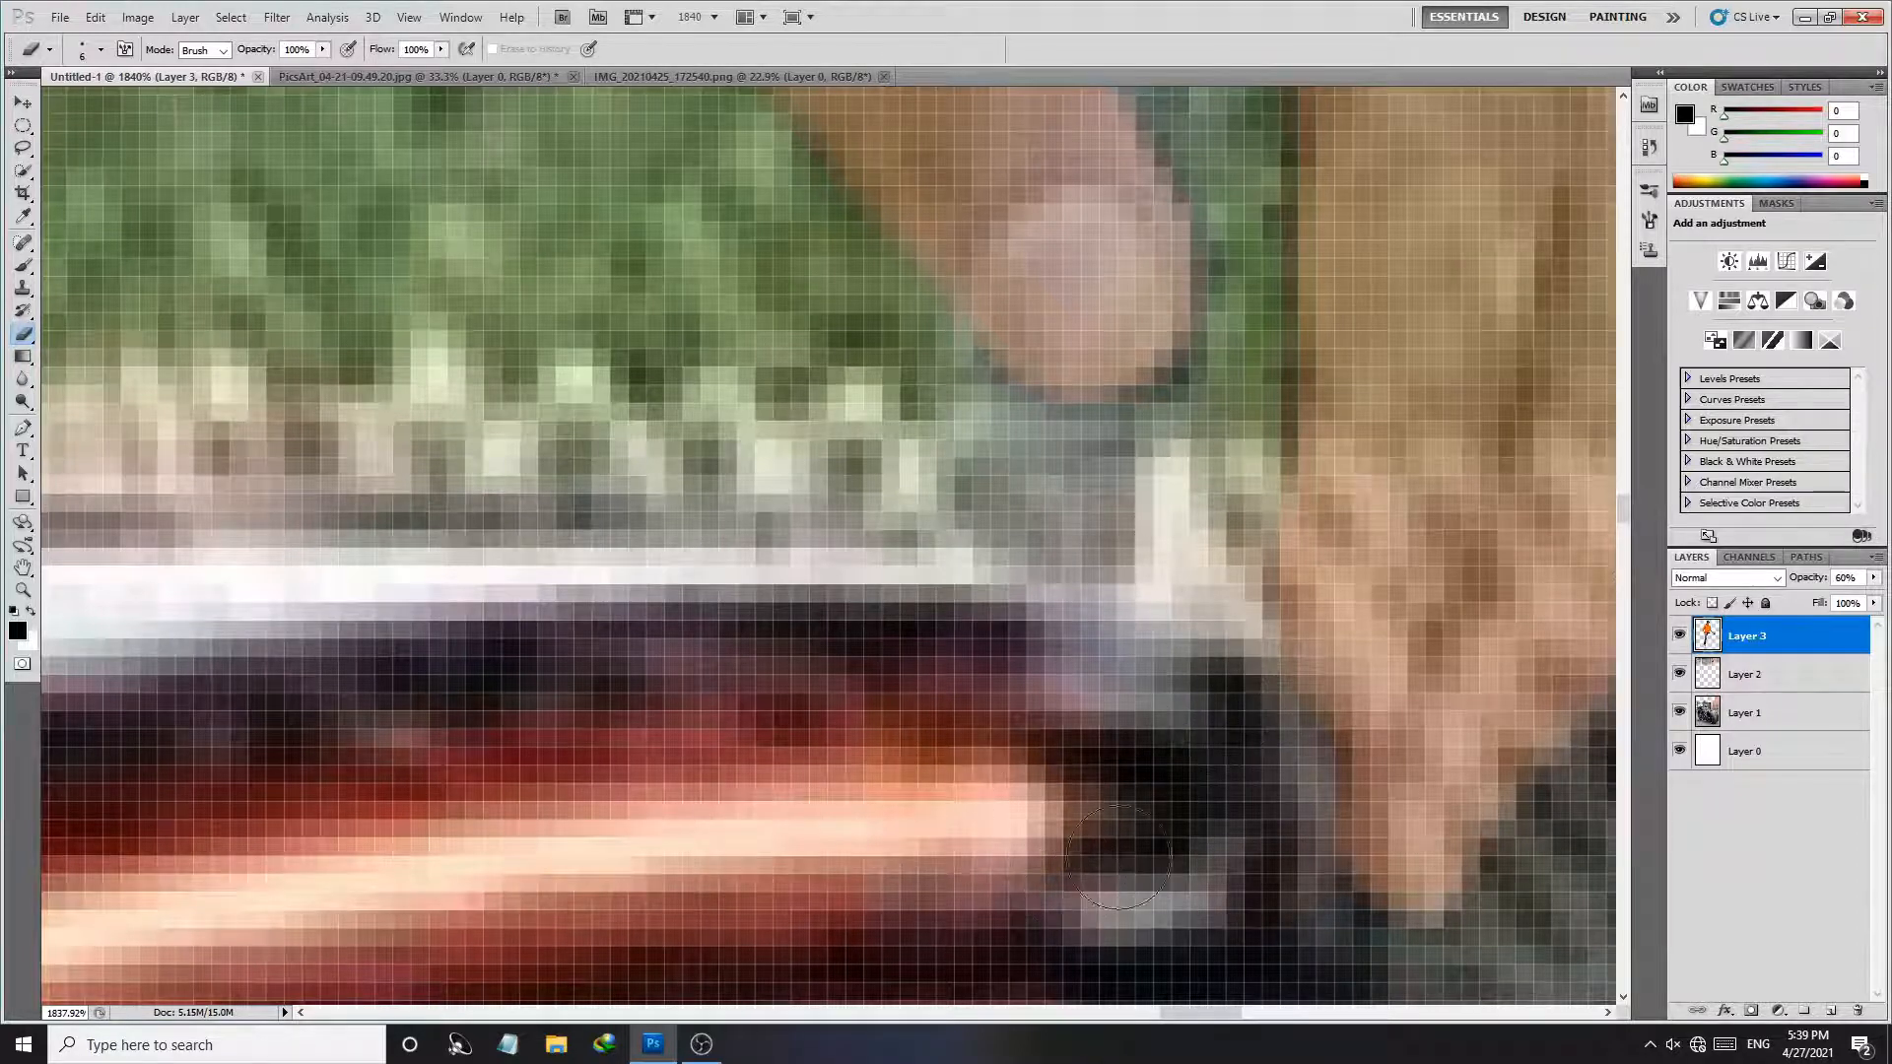
{"action": "left_click_drag", "start_coordinate": [1081, 897], "coordinate": [929, 322]}
{"action": "mouse_move", "coordinate": [1066, 271]}
{"action": "left_mouse_down"}
{"action": "mouse_move", "coordinate": [1106, 381]}
{"action": "mouse_move", "coordinate": [1231, 454]}
{"action": "mouse_move", "coordinate": [907, 456]}
{"action": "mouse_move", "coordinate": [1073, 542]}
{"action": "left_mouse_up"}
Step: Erase the thigh covering the tail light and licence plate below the fingertips with a size 13 Eraser
{"action": "mouse_move", "coordinate": [1056, 727]}
{"action": "left_mouse_down"}
{"action": "mouse_move", "coordinate": [1238, 811]}
{"action": "mouse_move", "coordinate": [1310, 580]}
{"action": "mouse_move", "coordinate": [1408, 776]}
{"action": "left_mouse_up"}
{"action": "left_click_drag", "start_coordinate": [829, 616], "coordinate": [152, 625]}
{"action": "mouse_move", "coordinate": [892, 749]}
{"action": "left_mouse_down"}
{"action": "mouse_move", "coordinate": [1048, 815]}
{"action": "mouse_move", "coordinate": [1025, 814]}
{"action": "left_mouse_up"}
{"action": "left_click_drag", "start_coordinate": [736, 638], "coordinate": [765, 540]}
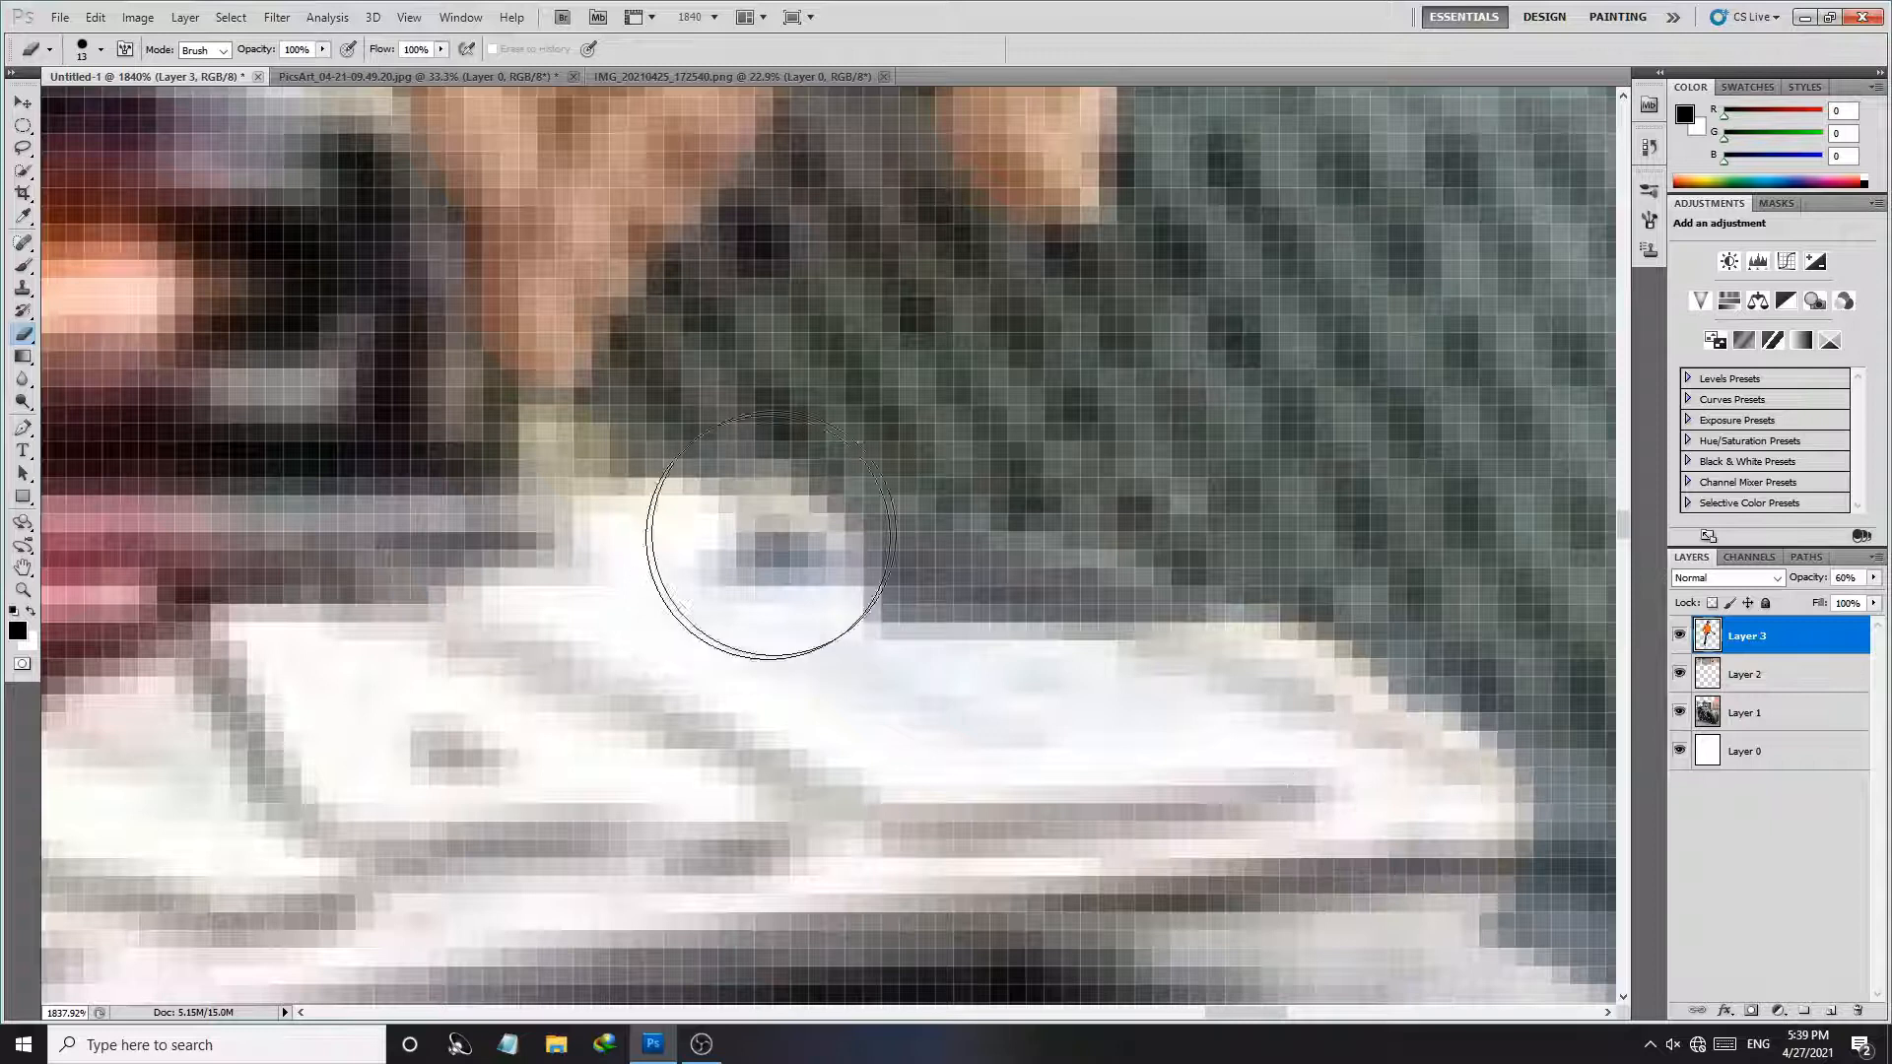
{"action": "left_click_drag", "start_coordinate": [857, 434], "coordinate": [901, 727]}
{"action": "left_click_drag", "start_coordinate": [908, 662], "coordinate": [788, 681]}
{"action": "mouse_move", "coordinate": [655, 690]}
{"action": "left_mouse_down"}
{"action": "mouse_move", "coordinate": [710, 592]}
{"action": "mouse_move", "coordinate": [729, 618]}
{"action": "mouse_move", "coordinate": [887, 394]}
{"action": "mouse_move", "coordinate": [847, 786]}
{"action": "mouse_move", "coordinate": [1148, 902]}
{"action": "mouse_move", "coordinate": [1195, 887]}
{"action": "left_mouse_up"}
Step: Erase the narrow strip of jeans between the neighbouring fingertips with a size 1 Eraser
{"action": "left_click_drag", "start_coordinate": [896, 598], "coordinate": [886, 924]}
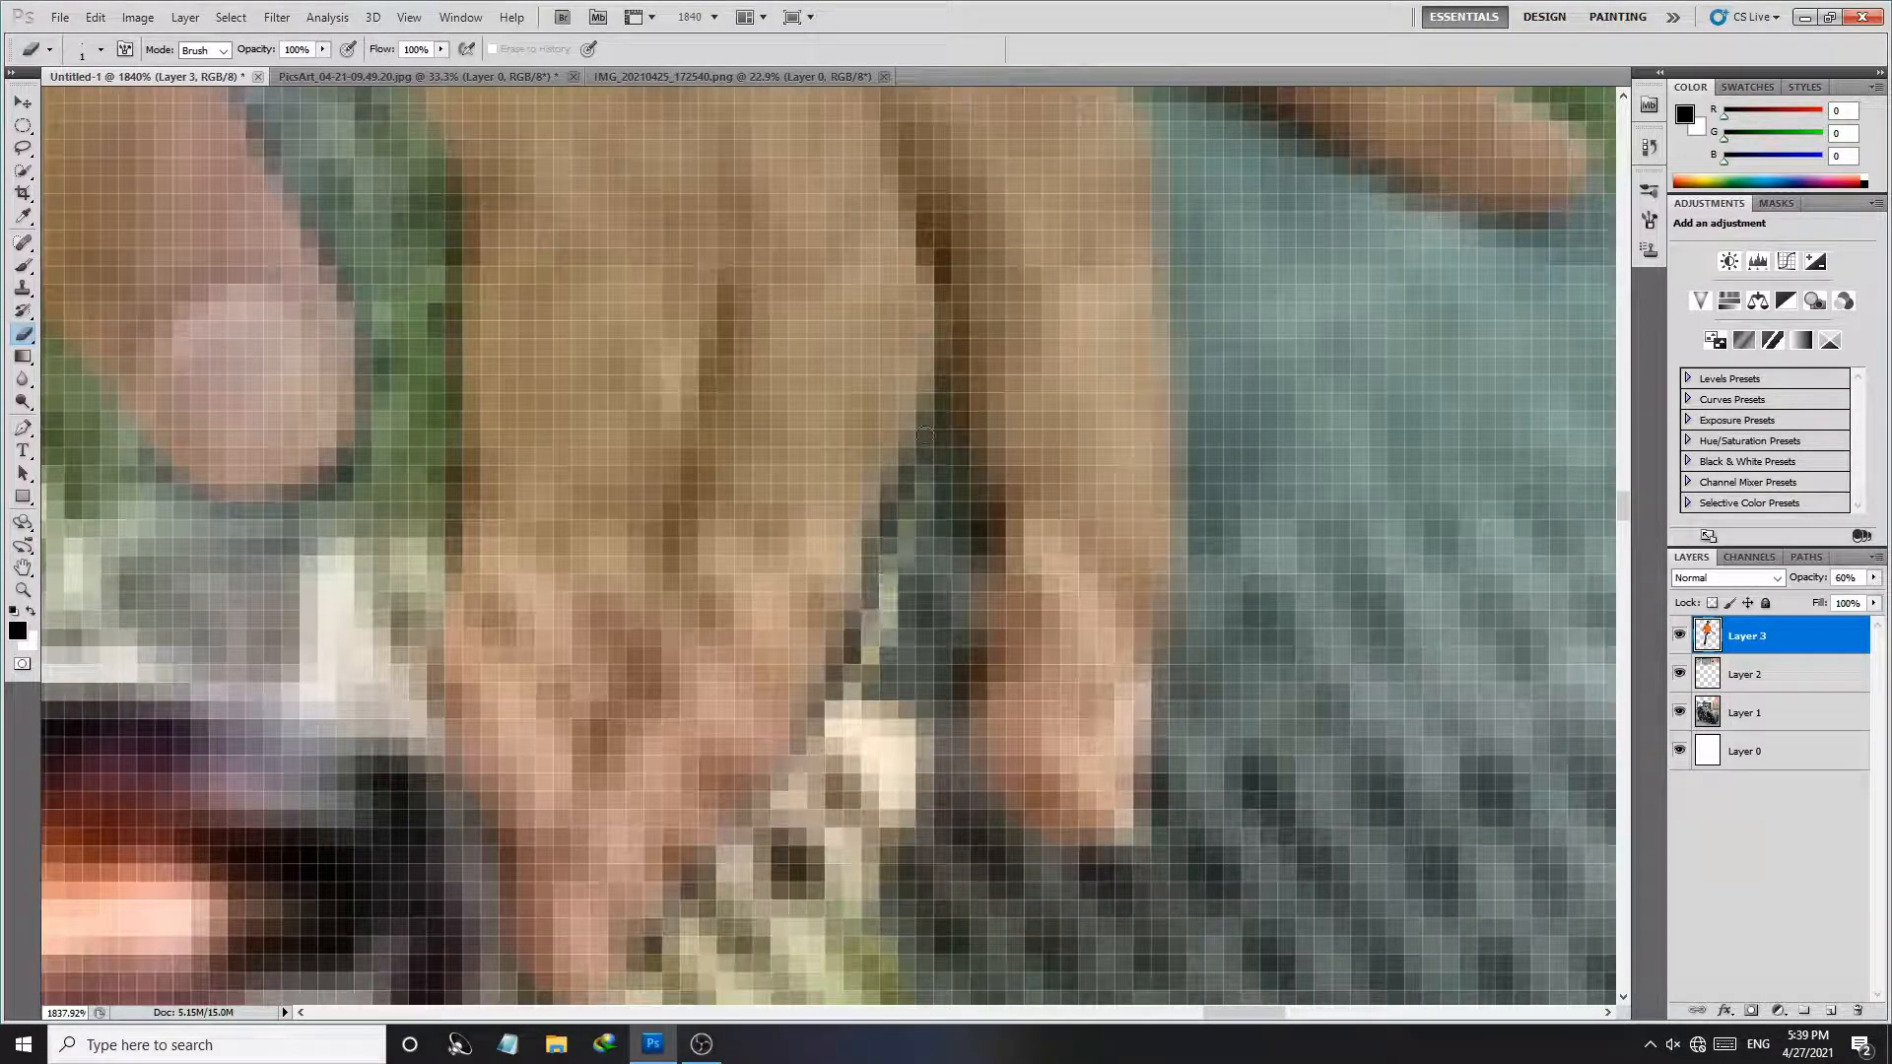
{"action": "mouse_move", "coordinate": [950, 494]}
{"action": "left_mouse_down"}
{"action": "mouse_move", "coordinate": [946, 784]}
{"action": "mouse_move", "coordinate": [942, 687]}
{"action": "mouse_move", "coordinate": [866, 726]}
{"action": "mouse_move", "coordinate": [936, 493]}
{"action": "mouse_move", "coordinate": [906, 892]}
{"action": "mouse_move", "coordinate": [961, 778]}
{"action": "mouse_move", "coordinate": [1015, 837]}
{"action": "mouse_move", "coordinate": [1143, 887]}
{"action": "mouse_move", "coordinate": [1198, 820]}
{"action": "mouse_move", "coordinate": [1193, 759]}
{"action": "mouse_move", "coordinate": [1207, 779]}
{"action": "mouse_move", "coordinate": [1246, 651]}
{"action": "mouse_move", "coordinate": [1227, 473]}
{"action": "mouse_move", "coordinate": [1195, 909]}
{"action": "left_mouse_up"}
{"action": "left_click_drag", "start_coordinate": [1330, 711], "coordinate": [1253, 690]}
Step: Erase the jeans beneath the little finger and along the ring finger with a size 3 to 5 Eraser
{"action": "left_click_drag", "start_coordinate": [1373, 561], "coordinate": [1322, 778]}
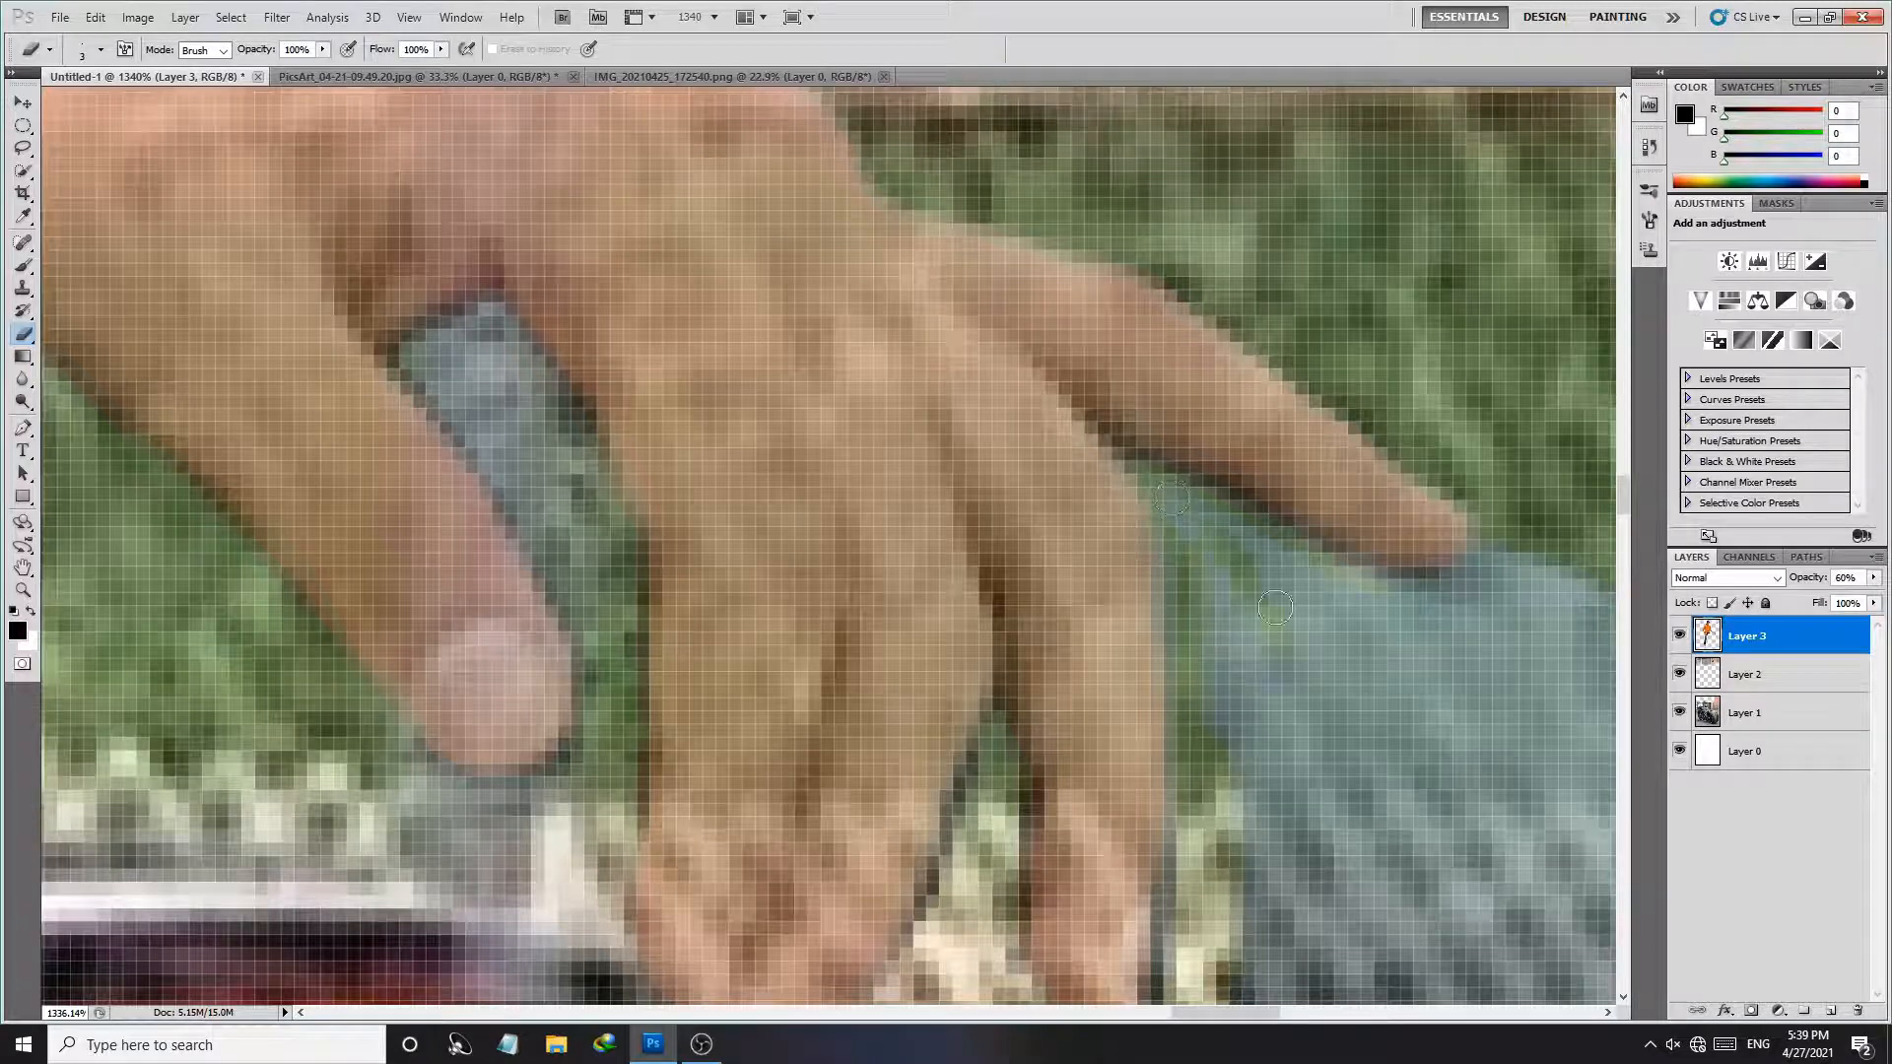
{"action": "mouse_move", "coordinate": [1224, 552]}
{"action": "left_mouse_down"}
{"action": "mouse_move", "coordinate": [1241, 606]}
{"action": "mouse_move", "coordinate": [1218, 830]}
{"action": "left_mouse_up"}
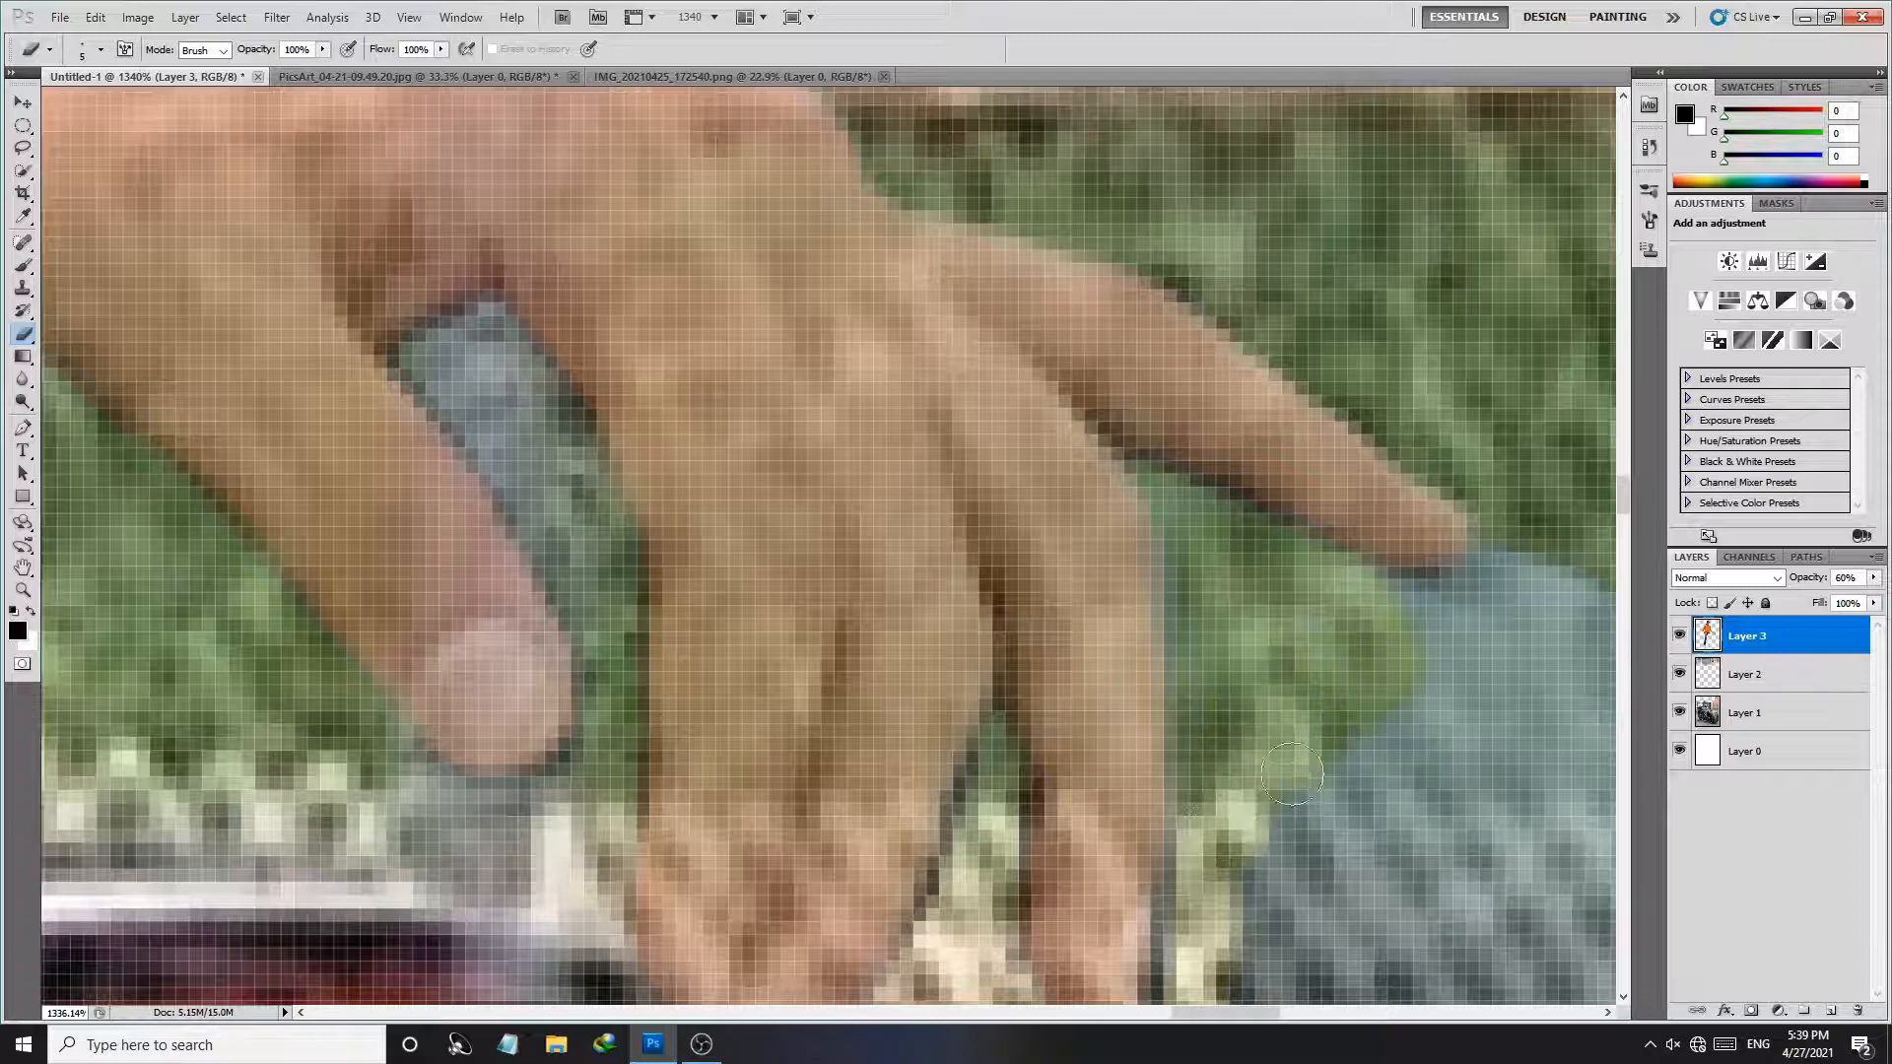
{"action": "scroll", "coordinate": [1292, 774], "scroll_direction": "right", "scroll_amount": 3}
{"action": "mouse_move", "coordinate": [1229, 572]}
{"action": "left_mouse_down"}
{"action": "mouse_move", "coordinate": [1217, 614]}
{"action": "mouse_move", "coordinate": [1182, 633]}
{"action": "mouse_move", "coordinate": [1118, 628]}
{"action": "mouse_move", "coordinate": [1156, 654]}
{"action": "mouse_move", "coordinate": [1334, 626]}
{"action": "left_mouse_up"}
{"action": "left_click_drag", "start_coordinate": [1258, 824], "coordinate": [1198, 814]}
{"action": "left_click_drag", "start_coordinate": [1199, 842], "coordinate": [1204, 663]}
{"action": "left_click_drag", "start_coordinate": [1244, 741], "coordinate": [1325, 684]}
Step: Erase the rest of the bent leg over the fence and licence plate with a size 18 Eraser
{"action": "left_click_drag", "start_coordinate": [1342, 399], "coordinate": [1497, 912]}
{"action": "left_click_drag", "start_coordinate": [1292, 786], "coordinate": [1246, 375]}
{"action": "left_click_drag", "start_coordinate": [1463, 634], "coordinate": [1167, 724]}
{"action": "mouse_move", "coordinate": [813, 456]}
{"action": "left_mouse_down"}
{"action": "mouse_move", "coordinate": [962, 473]}
{"action": "mouse_move", "coordinate": [1005, 453]}
{"action": "mouse_move", "coordinate": [986, 440]}
{"action": "mouse_move", "coordinate": [1060, 399]}
{"action": "mouse_move", "coordinate": [1091, 282]}
{"action": "mouse_move", "coordinate": [1170, 168]}
{"action": "mouse_move", "coordinate": [1101, 243]}
{"action": "mouse_move", "coordinate": [1119, 187]}
{"action": "mouse_move", "coordinate": [1279, 315]}
{"action": "mouse_move", "coordinate": [1258, 259]}
{"action": "mouse_move", "coordinate": [1218, 647]}
{"action": "left_mouse_up"}
{"action": "left_click_drag", "start_coordinate": [1168, 529], "coordinate": [1073, 519]}
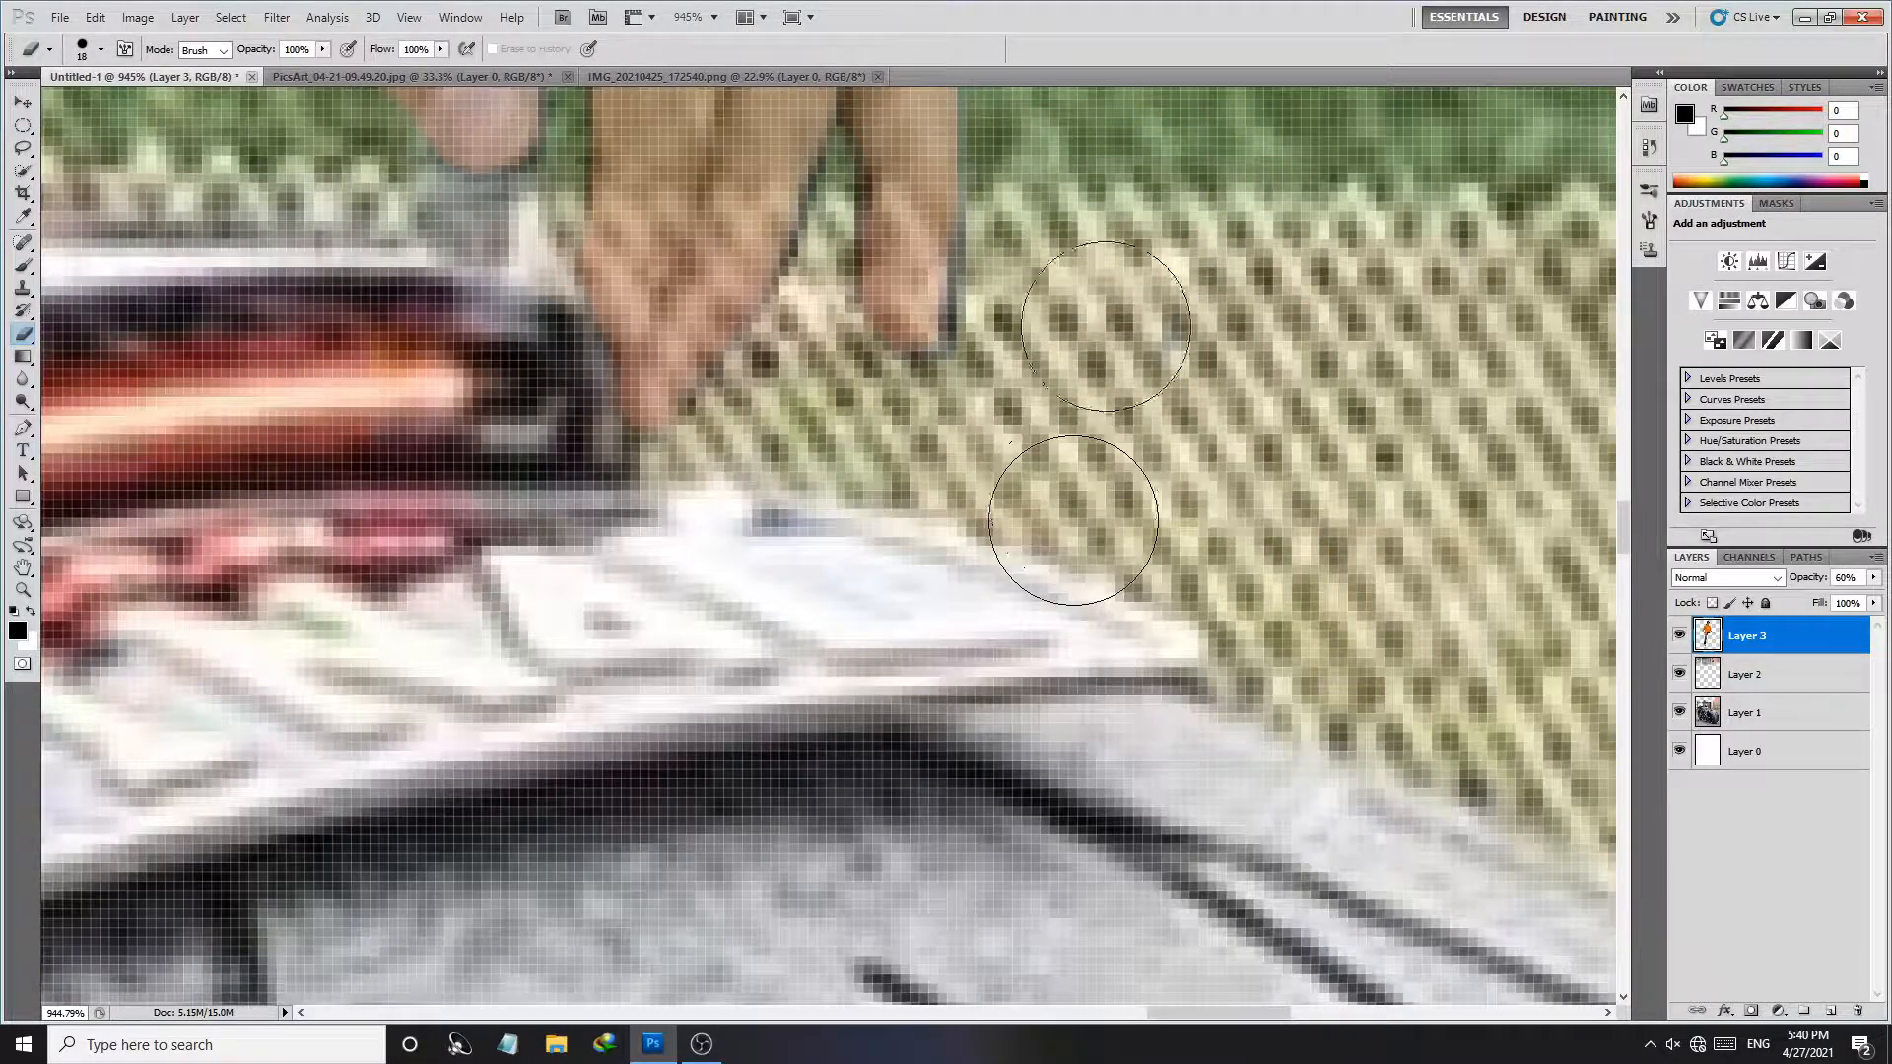
Step: Clean the leftover jeans fringe around the outer fingertip with the Eraser
{"action": "key", "text": "z"}
{"action": "left_click_drag", "start_coordinate": [1029, 403], "coordinate": [1102, 410]}
{"action": "left_click_drag", "start_coordinate": [1035, 305], "coordinate": [1105, 572]}
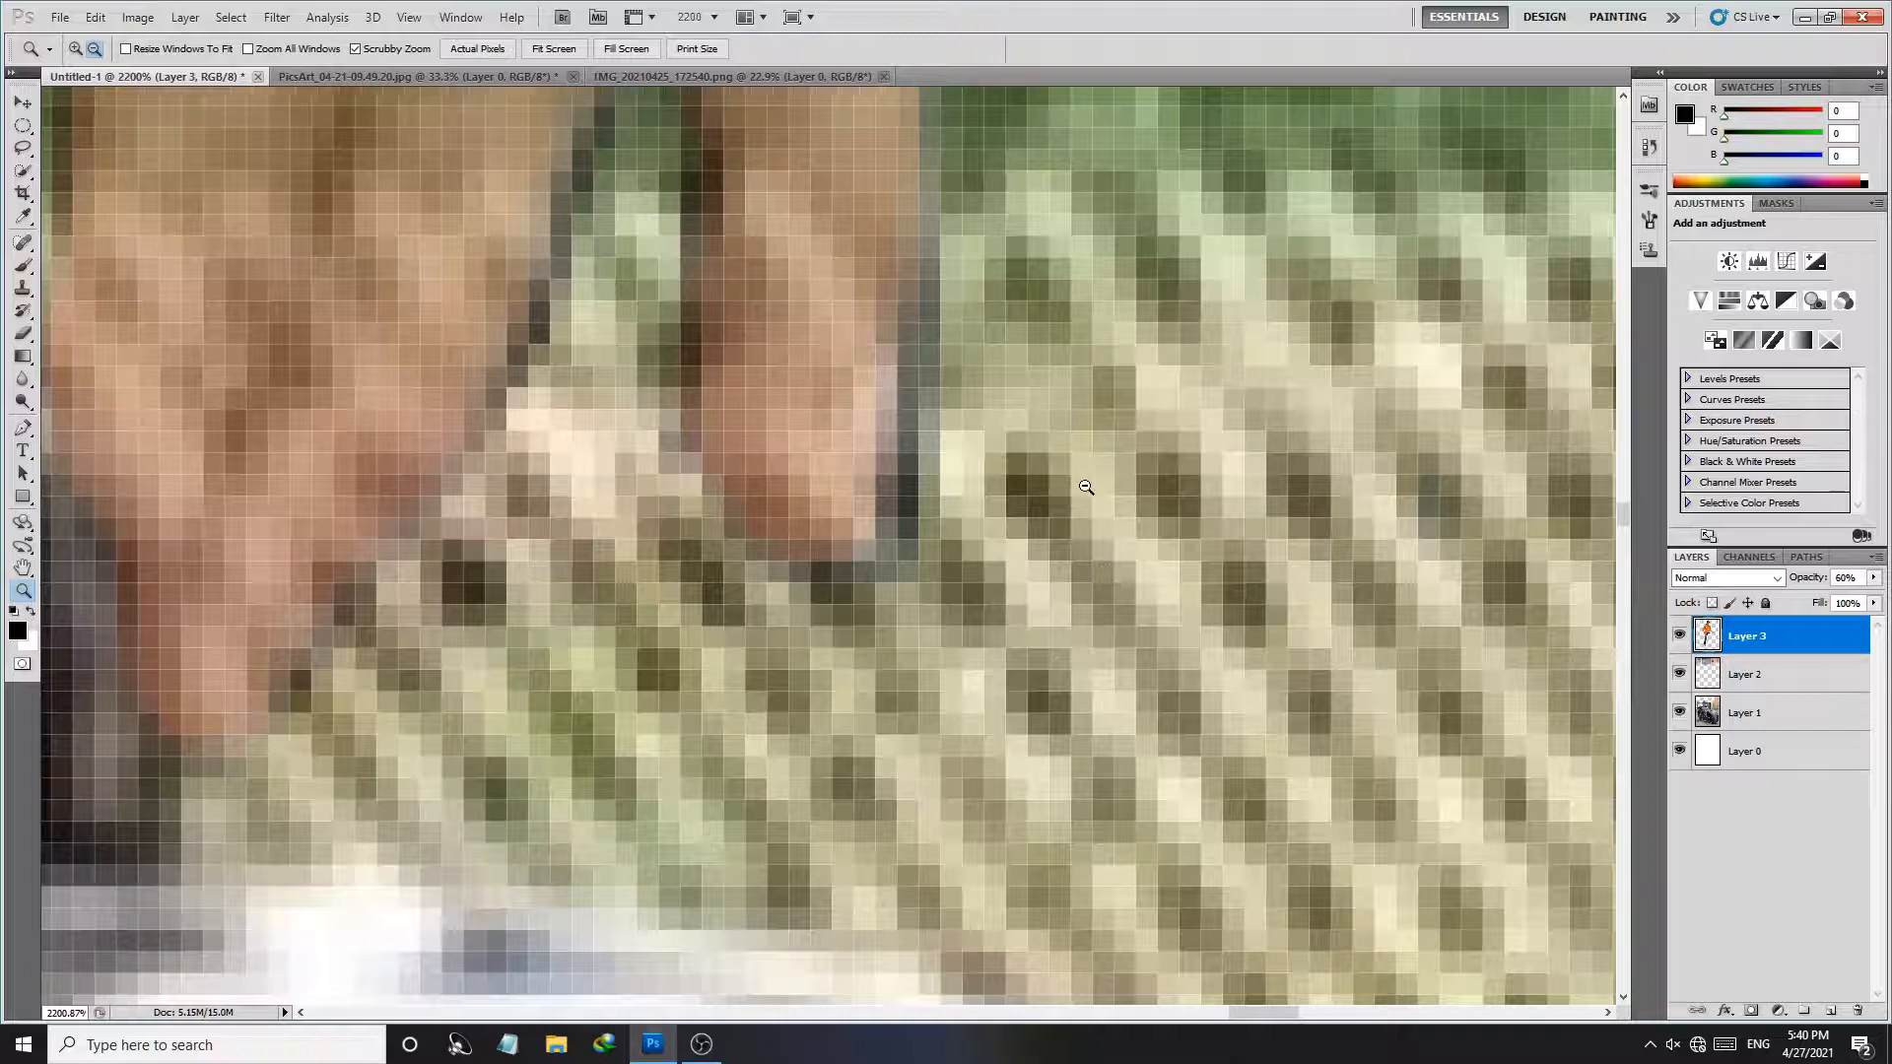
{"action": "key", "text": "e"}
{"action": "mouse_move", "coordinate": [1073, 474]}
{"action": "left_mouse_down"}
{"action": "mouse_move", "coordinate": [1023, 466]}
{"action": "mouse_move", "coordinate": [993, 306]}
{"action": "mouse_move", "coordinate": [982, 490]}
{"action": "mouse_move", "coordinate": [911, 690]}
{"action": "left_mouse_up"}
Step: Lower the Eraser's hardness and set its size to 17 px for the thigh over the motorcycle seat
{"action": "key", "text": "z"}
{"action": "left_click_drag", "start_coordinate": [1171, 616], "coordinate": [973, 567]}
{"action": "left_click_drag", "start_coordinate": [639, 716], "coordinate": [686, 720]}
{"action": "mouse_move", "coordinate": [686, 720]}
{"action": "left_mouse_down"}
{"action": "mouse_move", "coordinate": [540, 777]}
{"action": "mouse_move", "coordinate": [987, 746]}
{"action": "mouse_move", "coordinate": [807, 745]}
{"action": "mouse_move", "coordinate": [793, 720]}
{"action": "left_mouse_up"}
{"action": "key", "text": "z"}
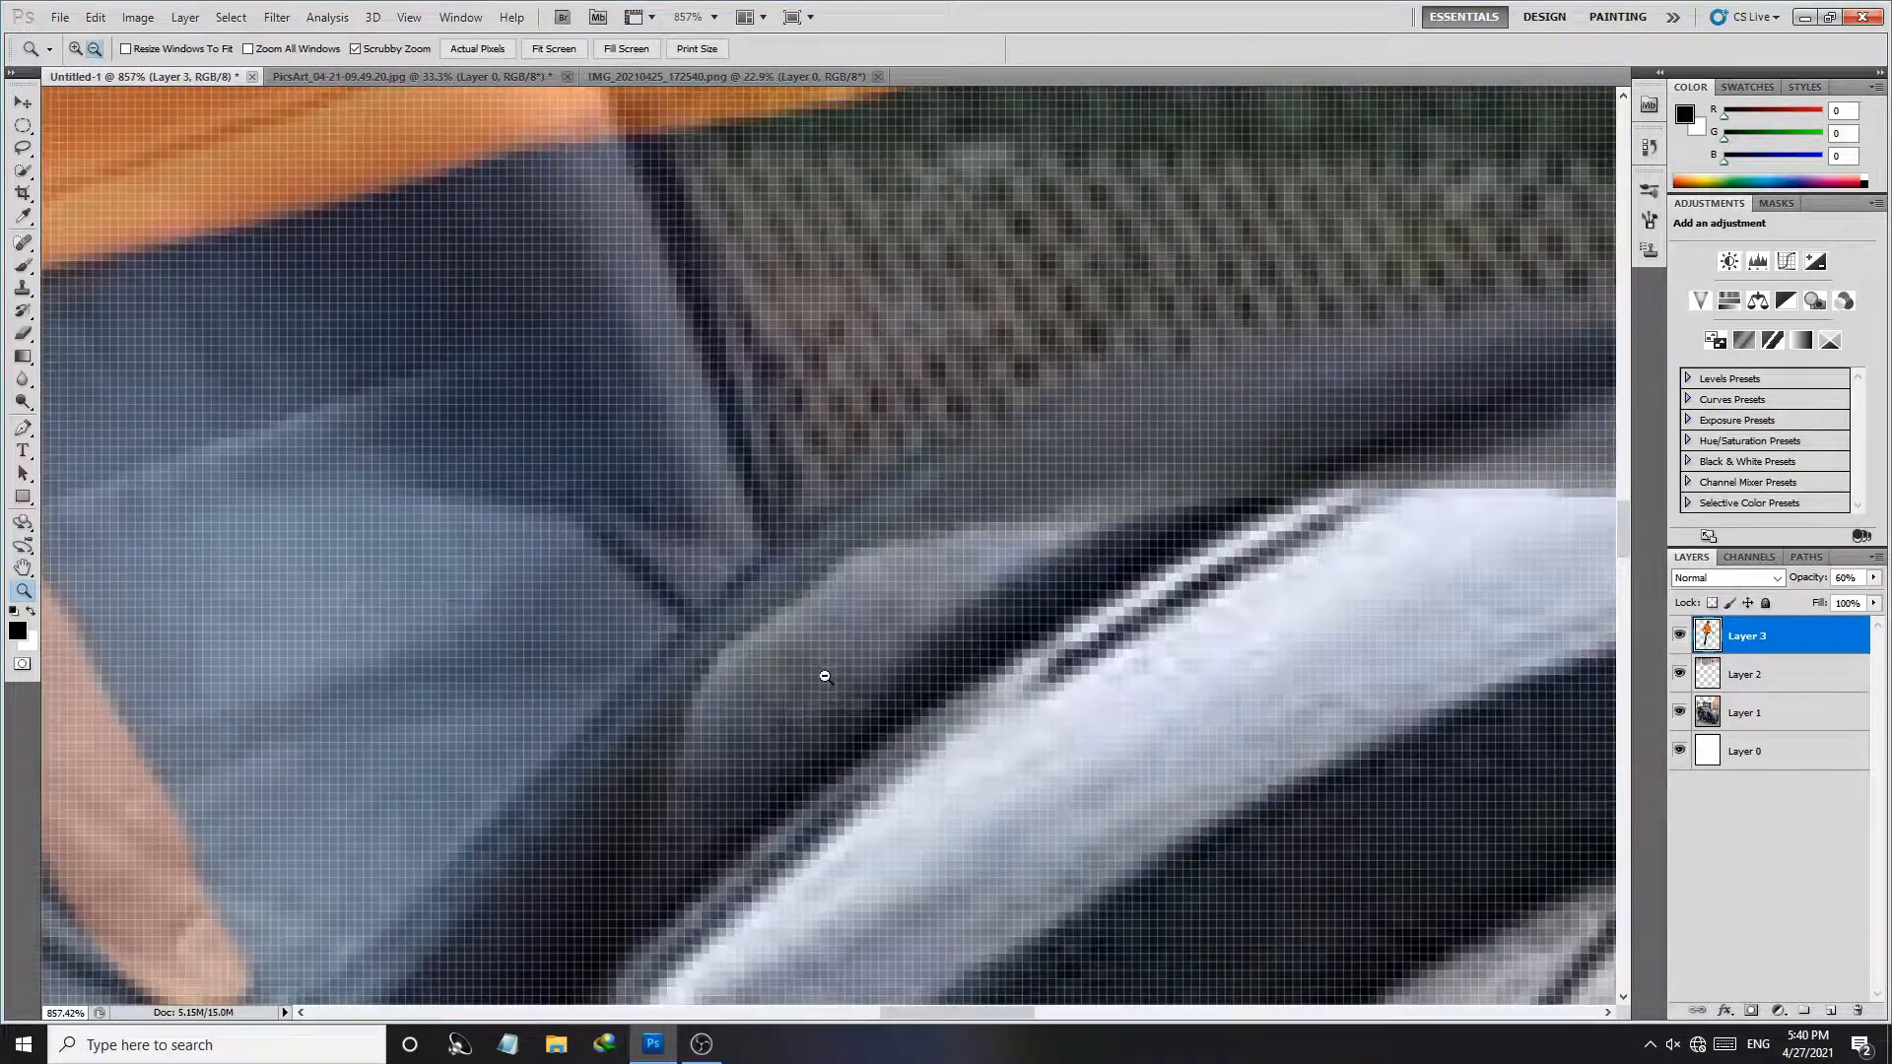
{"action": "key", "text": "e"}
{"action": "right_click", "coordinate": [846, 642]}
{"action": "left_click_drag", "start_coordinate": [777, 651], "coordinate": [796, 654]}
{"action": "right_click", "coordinate": [973, 715]}
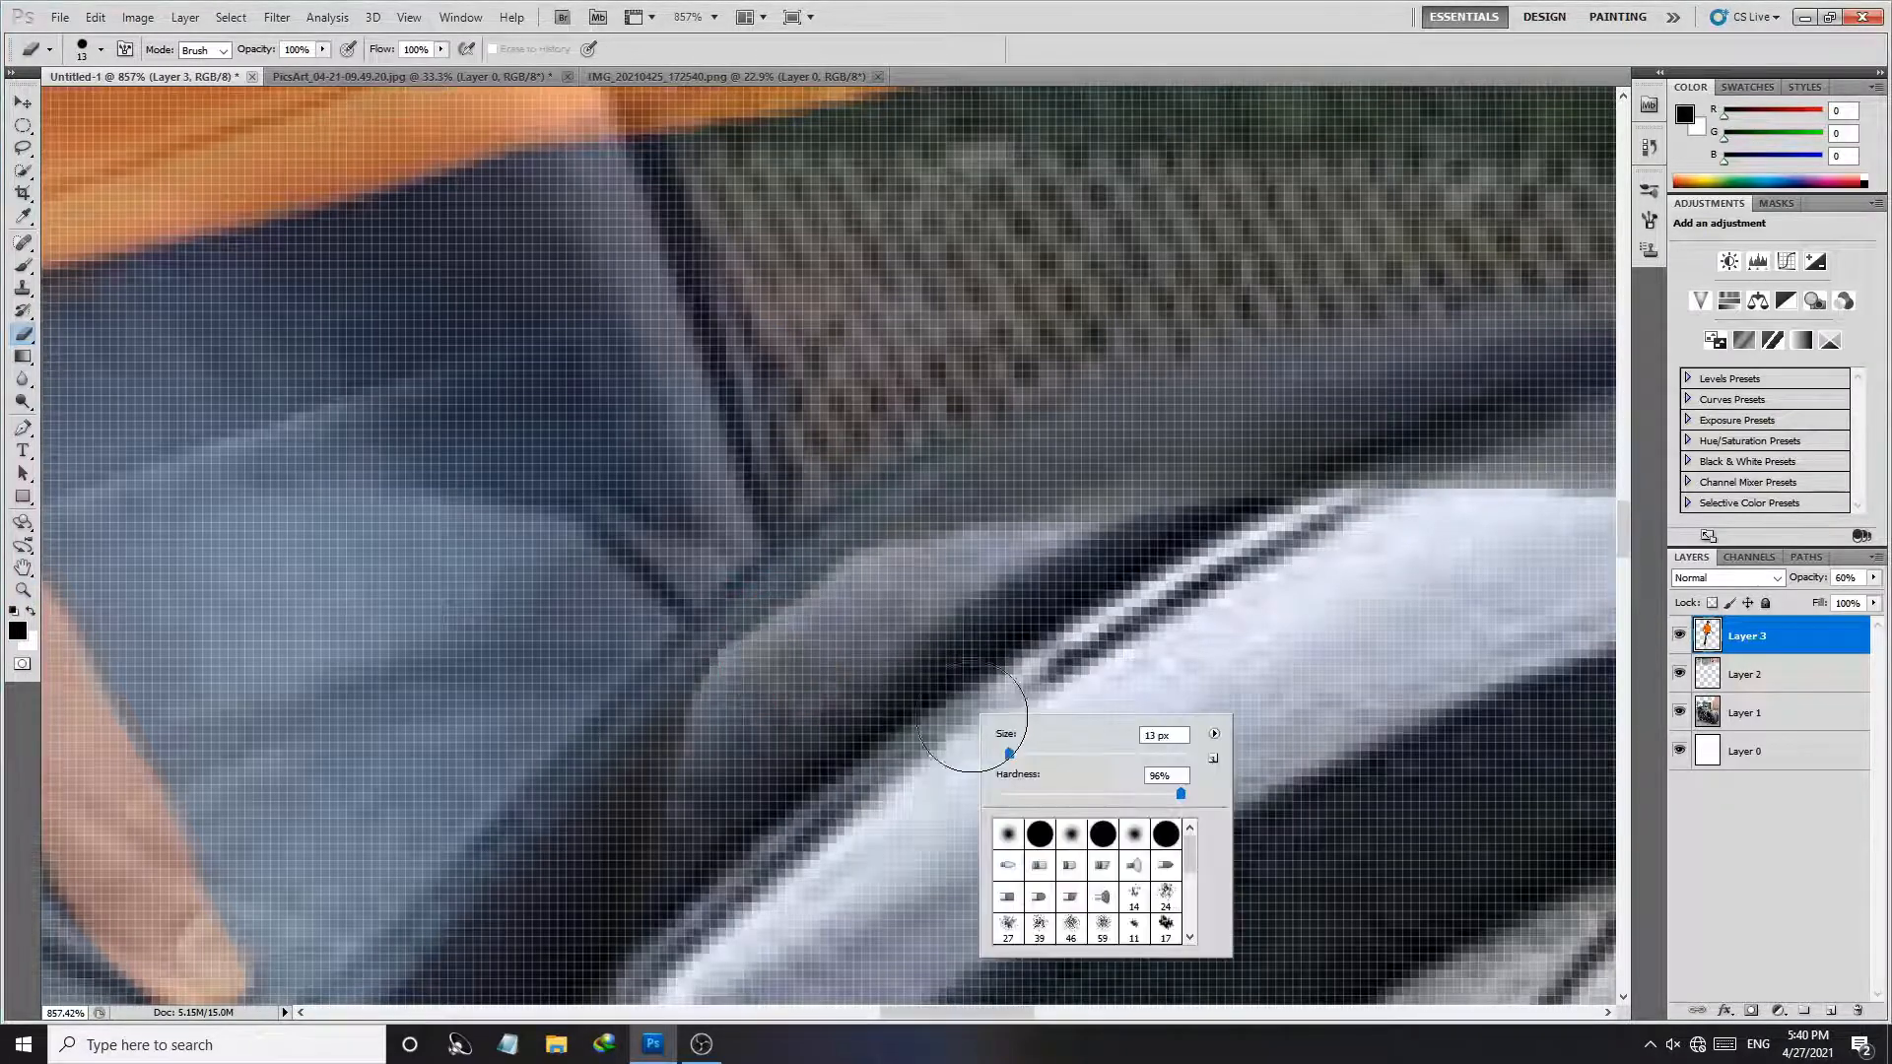
{"action": "left_click_drag", "start_coordinate": [1159, 795], "coordinate": [1148, 795]}
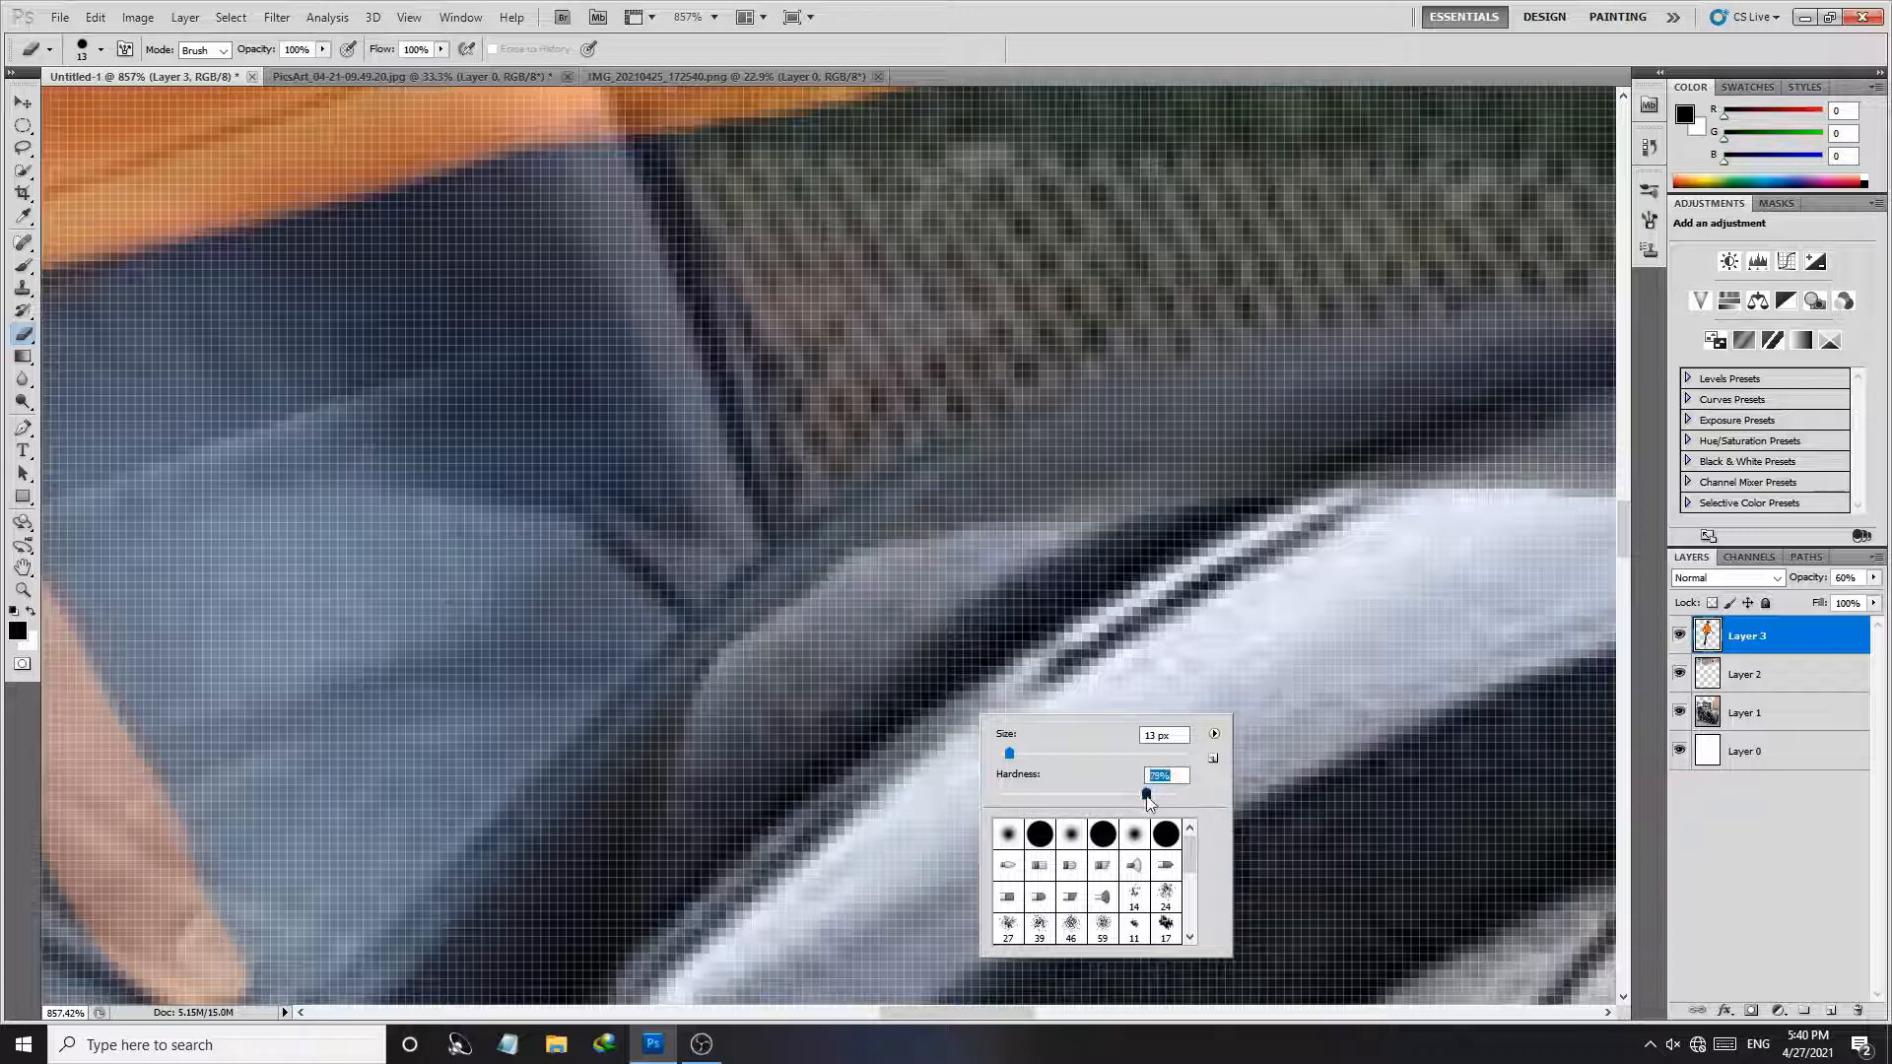
{"action": "left_click", "coordinate": [907, 670]}
{"action": "left_click_drag", "start_coordinate": [904, 662], "coordinate": [932, 663]}
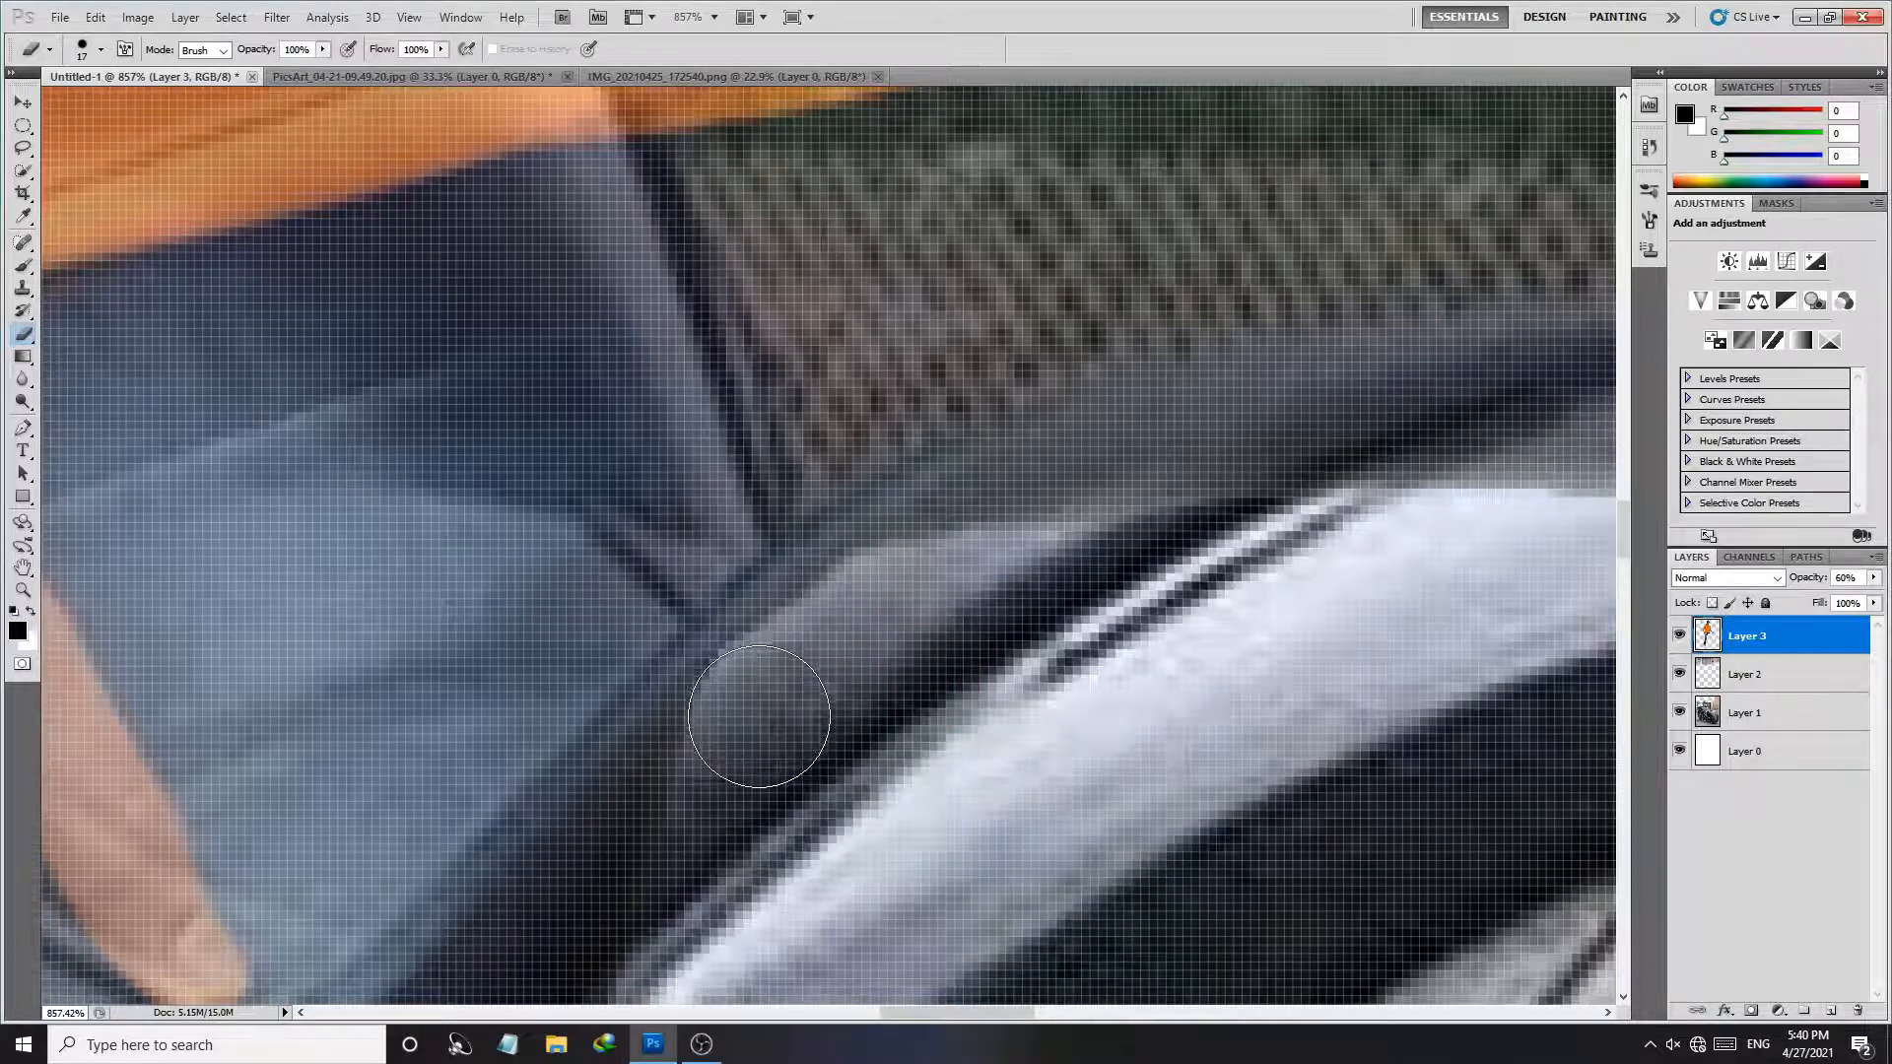
Step: Erase the thigh covering the motorcycle seat and the rear fender's edge with the softened Eraser
{"action": "mouse_move", "coordinate": [770, 686]}
{"action": "left_mouse_down"}
{"action": "mouse_move", "coordinate": [853, 696]}
{"action": "mouse_move", "coordinate": [849, 784]}
{"action": "mouse_move", "coordinate": [722, 727]}
{"action": "mouse_move", "coordinate": [745, 824]}
{"action": "mouse_move", "coordinate": [779, 788]}
{"action": "mouse_move", "coordinate": [763, 728]}
{"action": "mouse_move", "coordinate": [761, 754]}
{"action": "mouse_move", "coordinate": [871, 660]}
{"action": "mouse_move", "coordinate": [744, 745]}
{"action": "mouse_move", "coordinate": [859, 640]}
{"action": "mouse_move", "coordinate": [970, 606]}
{"action": "mouse_move", "coordinate": [895, 647]}
{"action": "mouse_move", "coordinate": [997, 569]}
{"action": "mouse_move", "coordinate": [1045, 552]}
{"action": "mouse_move", "coordinate": [923, 619]}
{"action": "mouse_move", "coordinate": [1133, 511]}
{"action": "left_mouse_up"}
{"action": "key", "text": "z"}
{"action": "key", "text": "e"}
{"action": "left_click_drag", "start_coordinate": [1036, 617], "coordinate": [705, 769]}
{"action": "left_click_drag", "start_coordinate": [725, 680], "coordinate": [1161, 560]}
{"action": "mouse_move", "coordinate": [1034, 636]}
{"action": "left_mouse_down"}
{"action": "mouse_move", "coordinate": [579, 761]}
{"action": "mouse_move", "coordinate": [670, 700]}
{"action": "mouse_move", "coordinate": [808, 666]}
{"action": "mouse_move", "coordinate": [1000, 646]}
{"action": "mouse_move", "coordinate": [1340, 667]}
{"action": "mouse_move", "coordinate": [1428, 634]}
{"action": "mouse_move", "coordinate": [1196, 676]}
{"action": "mouse_move", "coordinate": [718, 684]}
{"action": "mouse_move", "coordinate": [754, 663]}
{"action": "left_mouse_up"}
Step: Finish erasing the leg along the seat and rear fender, and raise the man's layer opacity to 100%
{"action": "left_click", "coordinate": [1335, 775]}
{"action": "left_click_drag", "start_coordinate": [1178, 808], "coordinate": [506, 742]}
{"action": "mouse_move", "coordinate": [634, 731]}
{"action": "left_mouse_down"}
{"action": "mouse_move", "coordinate": [734, 704]}
{"action": "mouse_move", "coordinate": [1369, 656]}
{"action": "mouse_move", "coordinate": [1200, 583]}
{"action": "mouse_move", "coordinate": [802, 604]}
{"action": "mouse_move", "coordinate": [1090, 515]}
{"action": "mouse_move", "coordinate": [354, 710]}
{"action": "left_mouse_up"}
{"action": "left_click_drag", "start_coordinate": [886, 771], "coordinate": [770, 735]}
{"action": "left_click_drag", "start_coordinate": [524, 799], "coordinate": [808, 444]}
{"action": "left_click_drag", "start_coordinate": [901, 664], "coordinate": [740, 595]}
{"action": "key", "text": "e"}
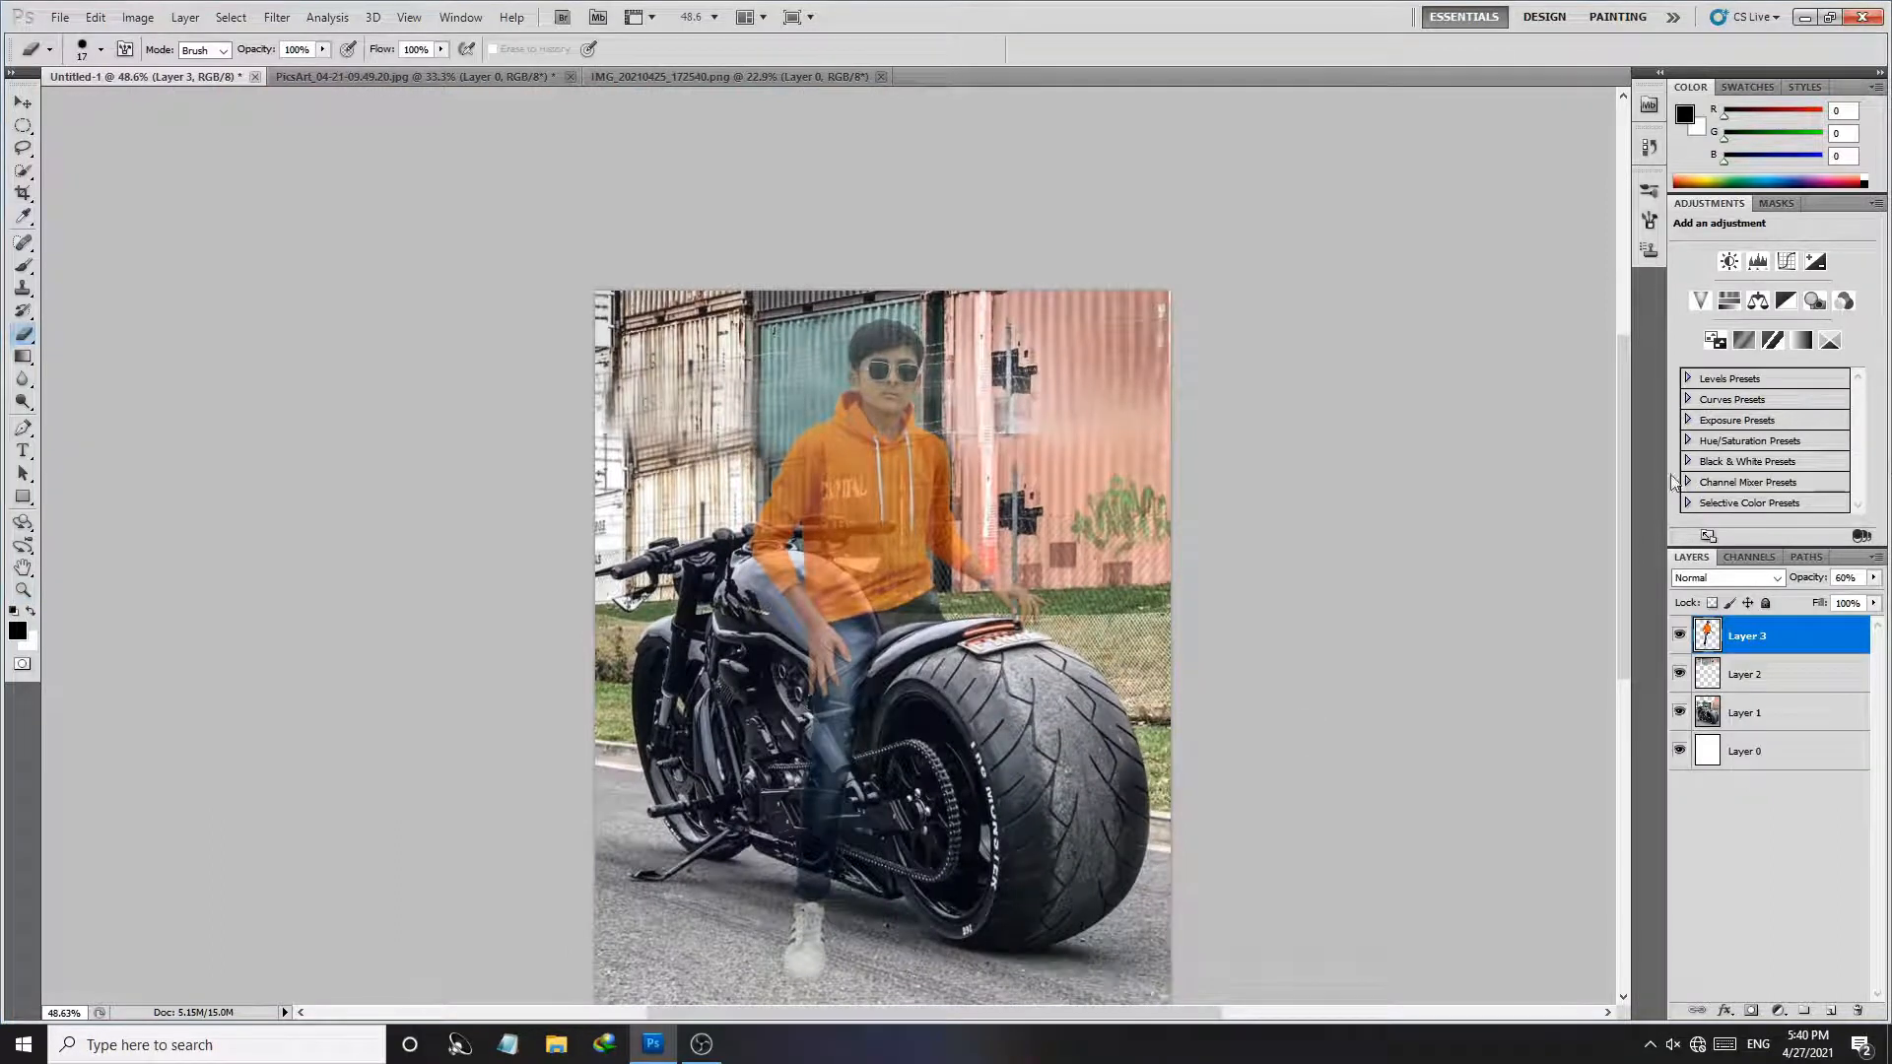
{"action": "left_click_drag", "start_coordinate": [1830, 581], "coordinate": [1886, 589]}
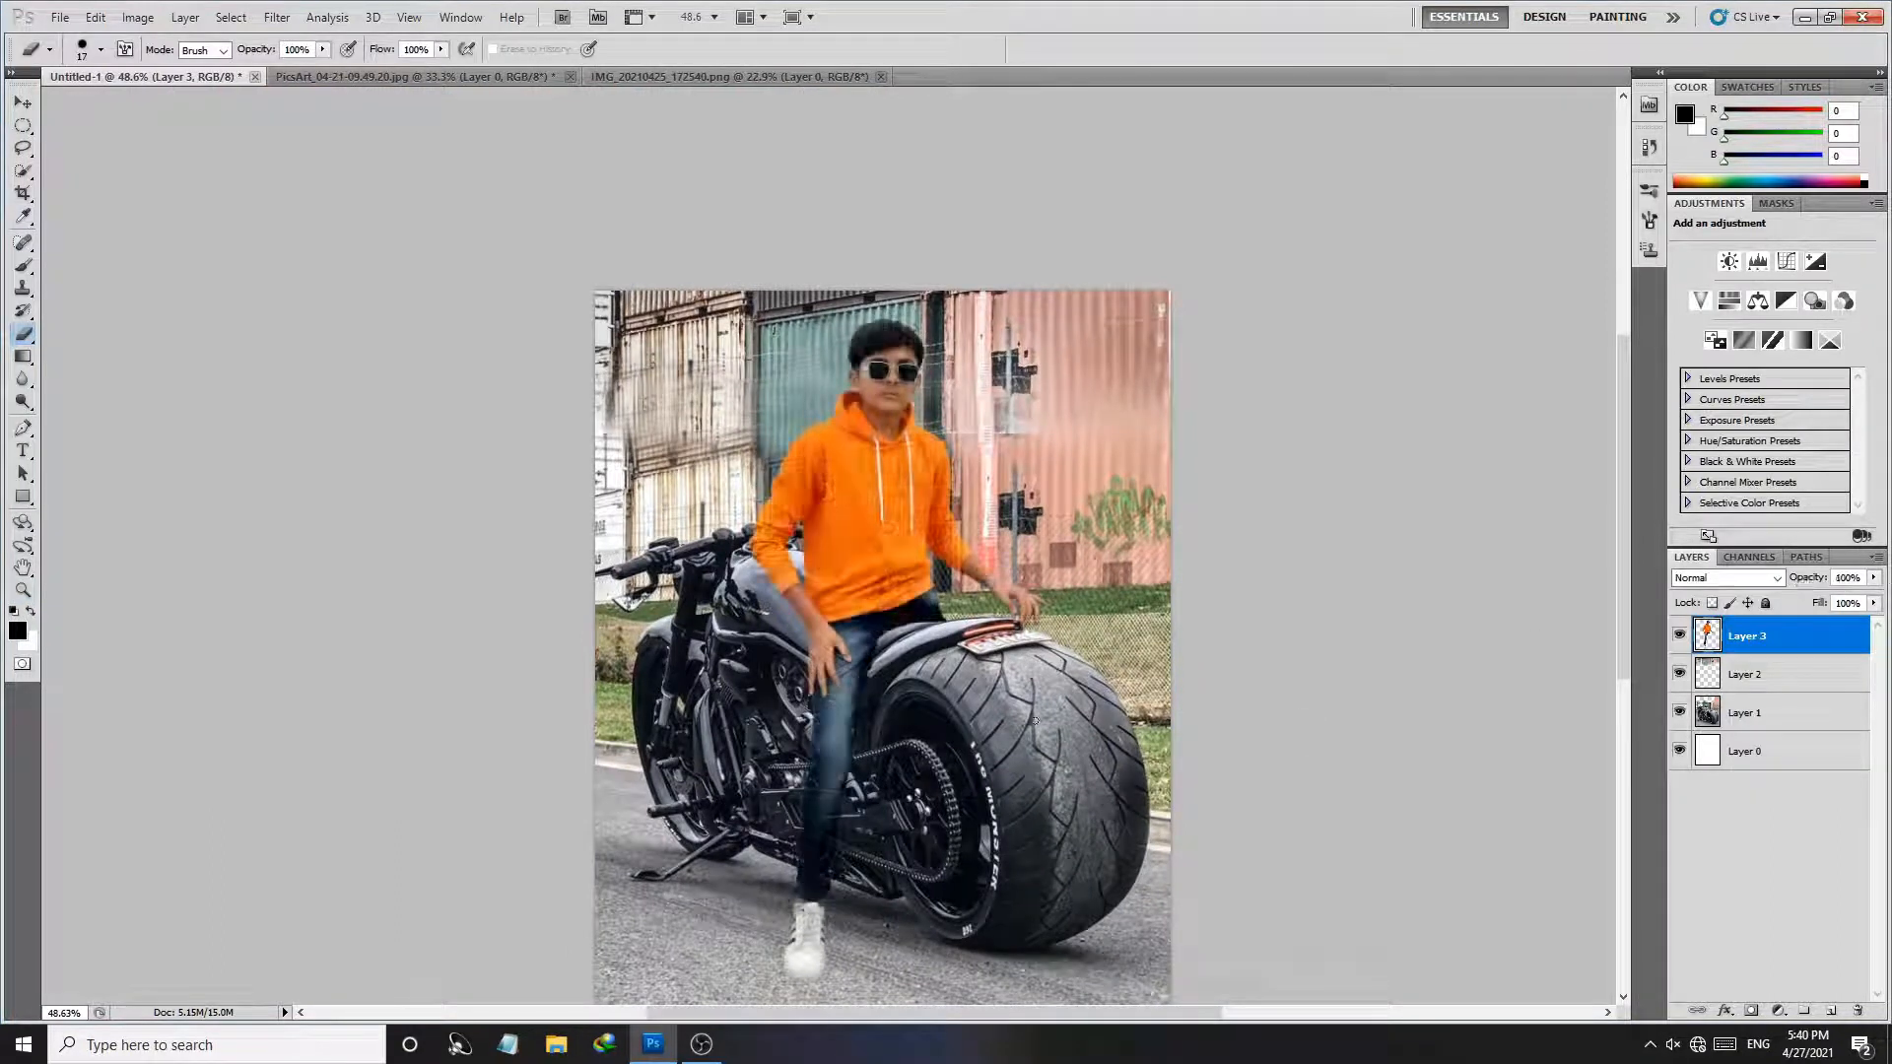
Step: Inspect the thigh's edge along the seat at 72% layer opacity and restore the man's layer to 100%
{"action": "key", "text": "z"}
{"action": "mouse_move", "coordinate": [952, 682]}
{"action": "left_mouse_down"}
{"action": "mouse_move", "coordinate": [911, 671]}
{"action": "mouse_move", "coordinate": [949, 674]}
{"action": "mouse_move", "coordinate": [1027, 774]}
{"action": "mouse_move", "coordinate": [1074, 788]}
{"action": "left_mouse_up"}
{"action": "key", "text": "e"}
{"action": "left_click_drag", "start_coordinate": [1800, 584], "coordinate": [1785, 586]}
{"action": "key", "text": "bracketright"}
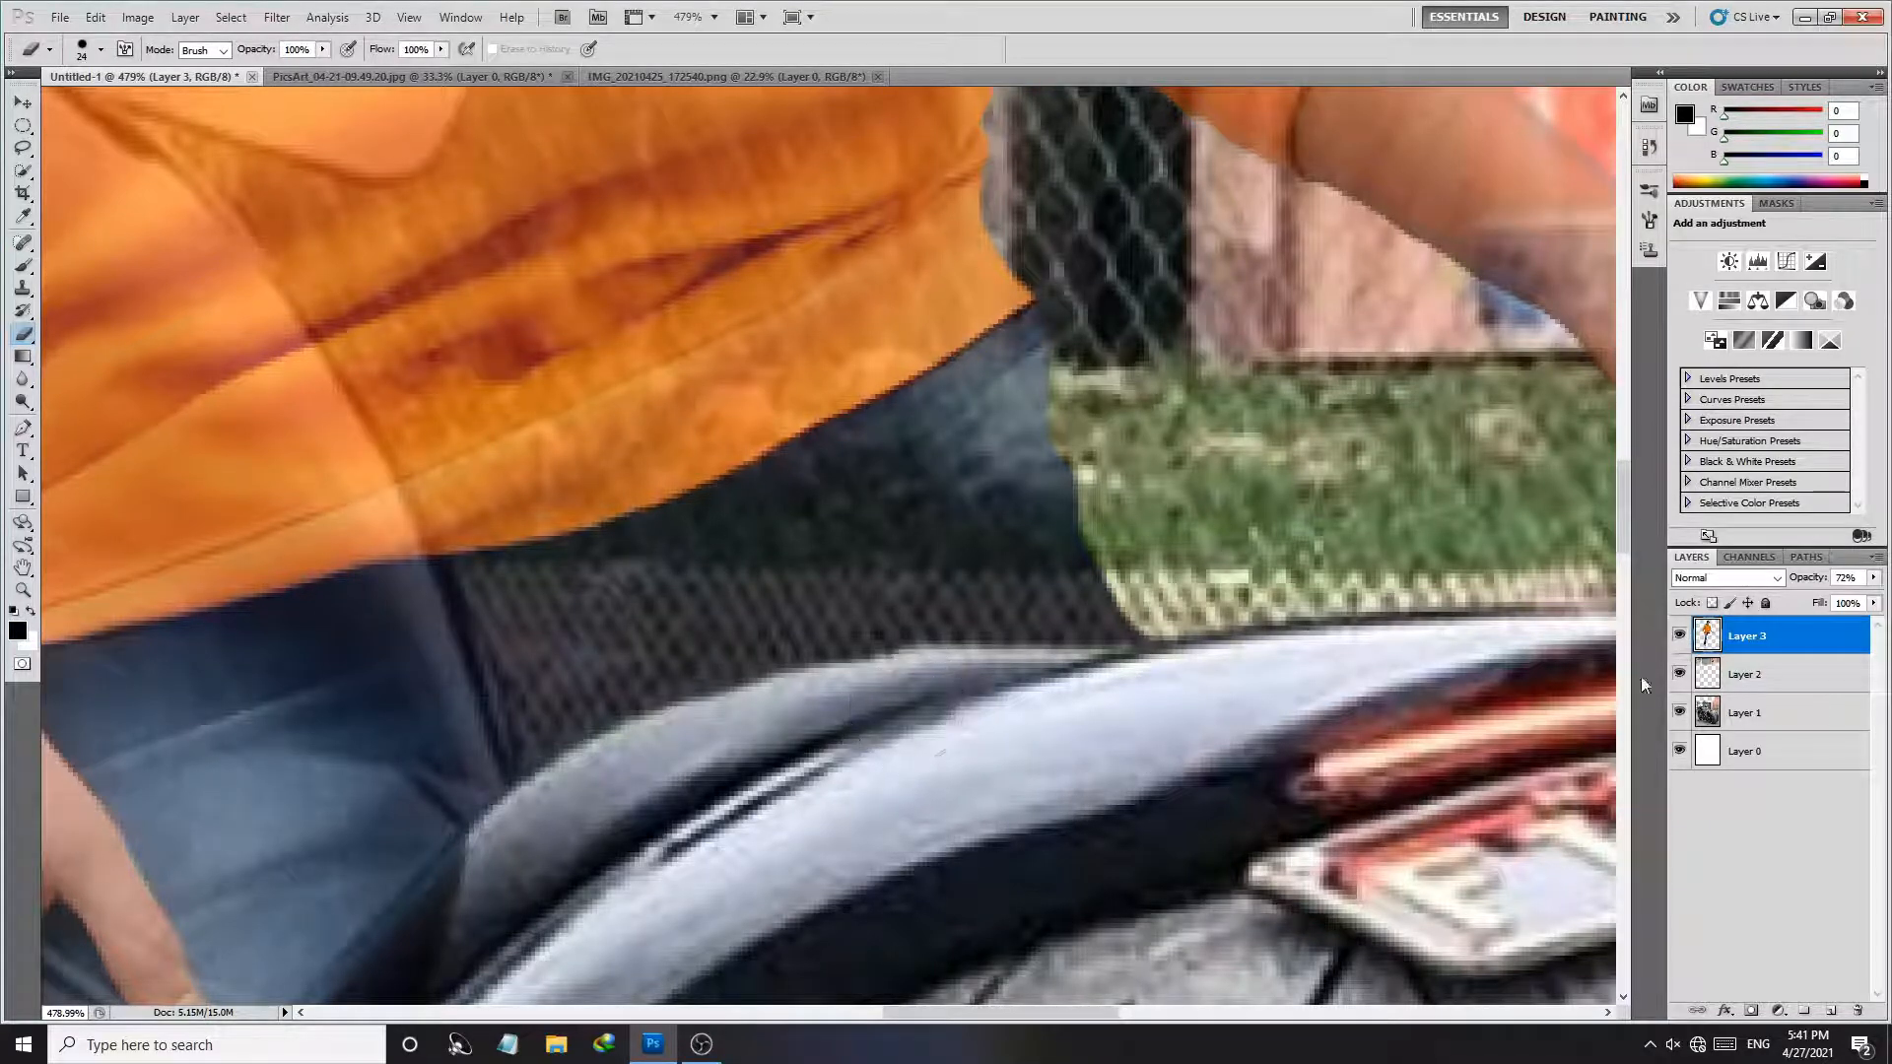
{"action": "key", "text": "z"}
{"action": "left_click_drag", "start_coordinate": [1082, 734], "coordinate": [867, 690]}
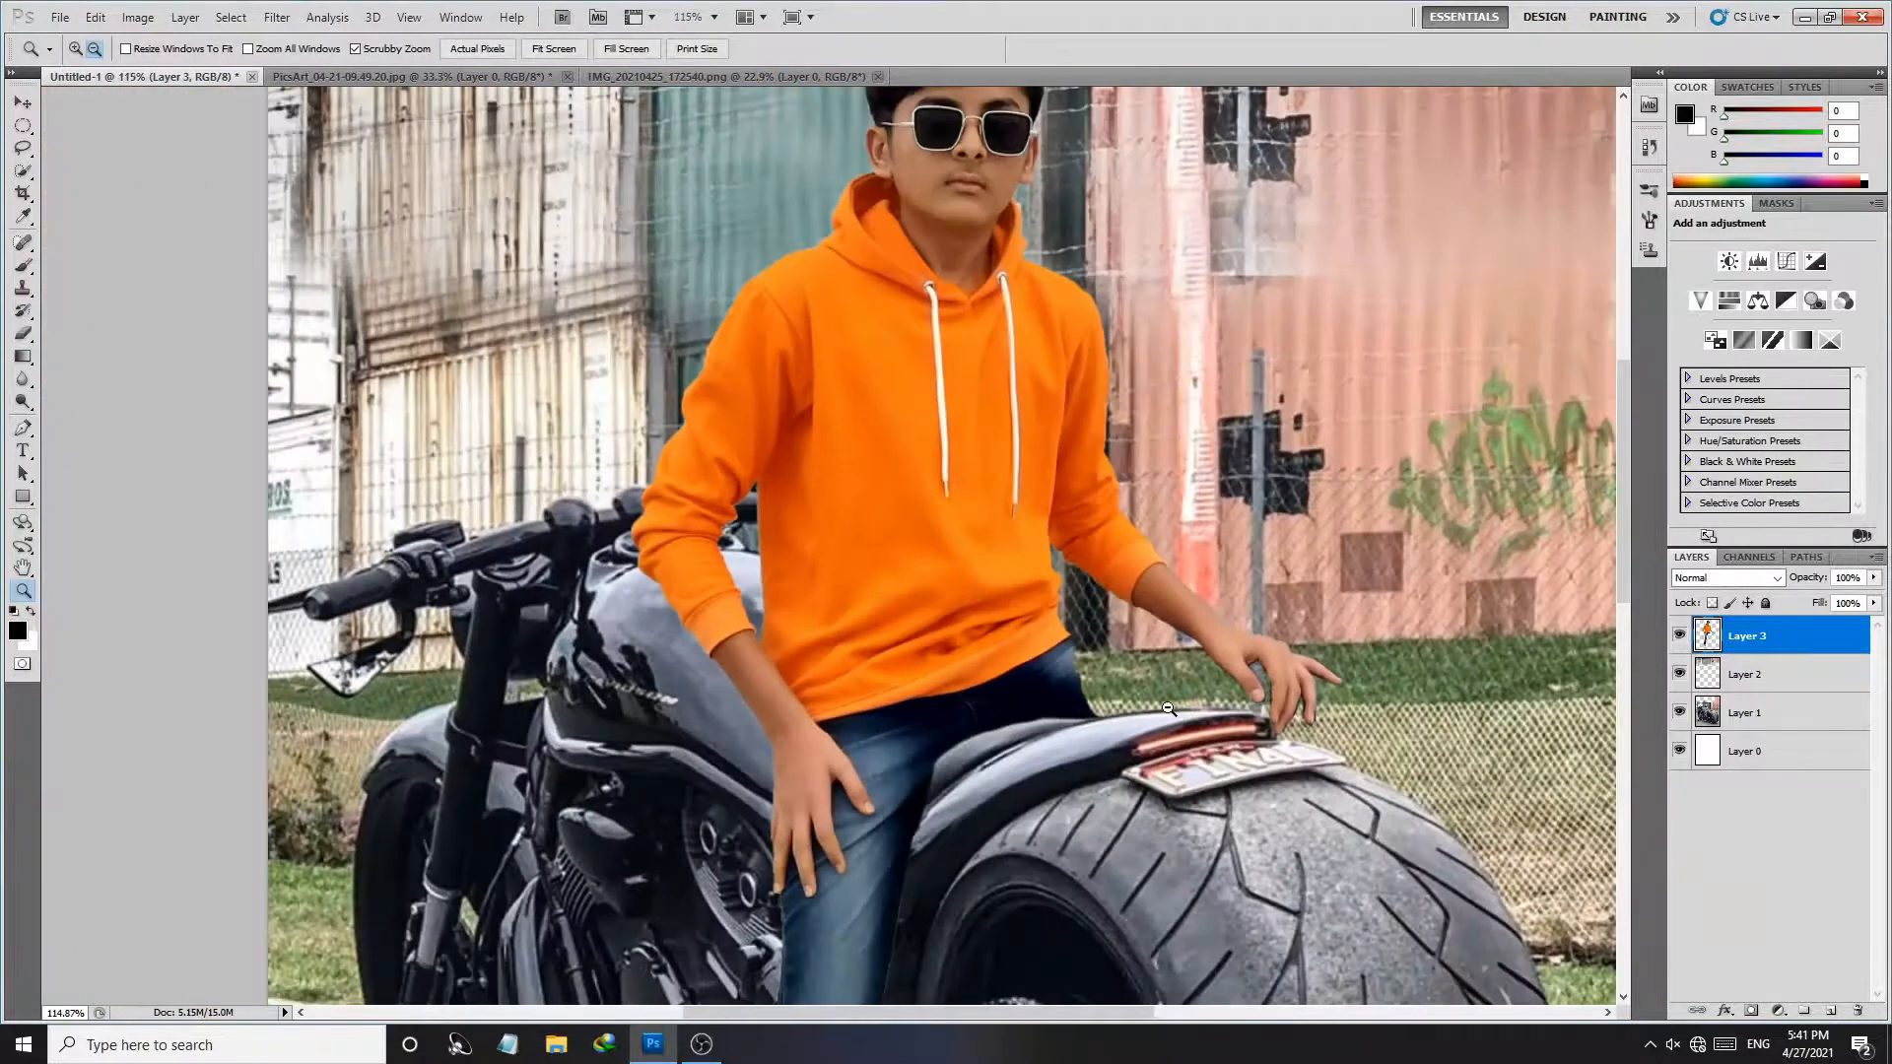
{"action": "left_click_drag", "start_coordinate": [1206, 706], "coordinate": [1163, 710]}
{"action": "key", "text": "e"}
{"action": "left_click_drag", "start_coordinate": [1223, 837], "coordinate": [1092, 601]}
{"action": "key", "text": "z"}
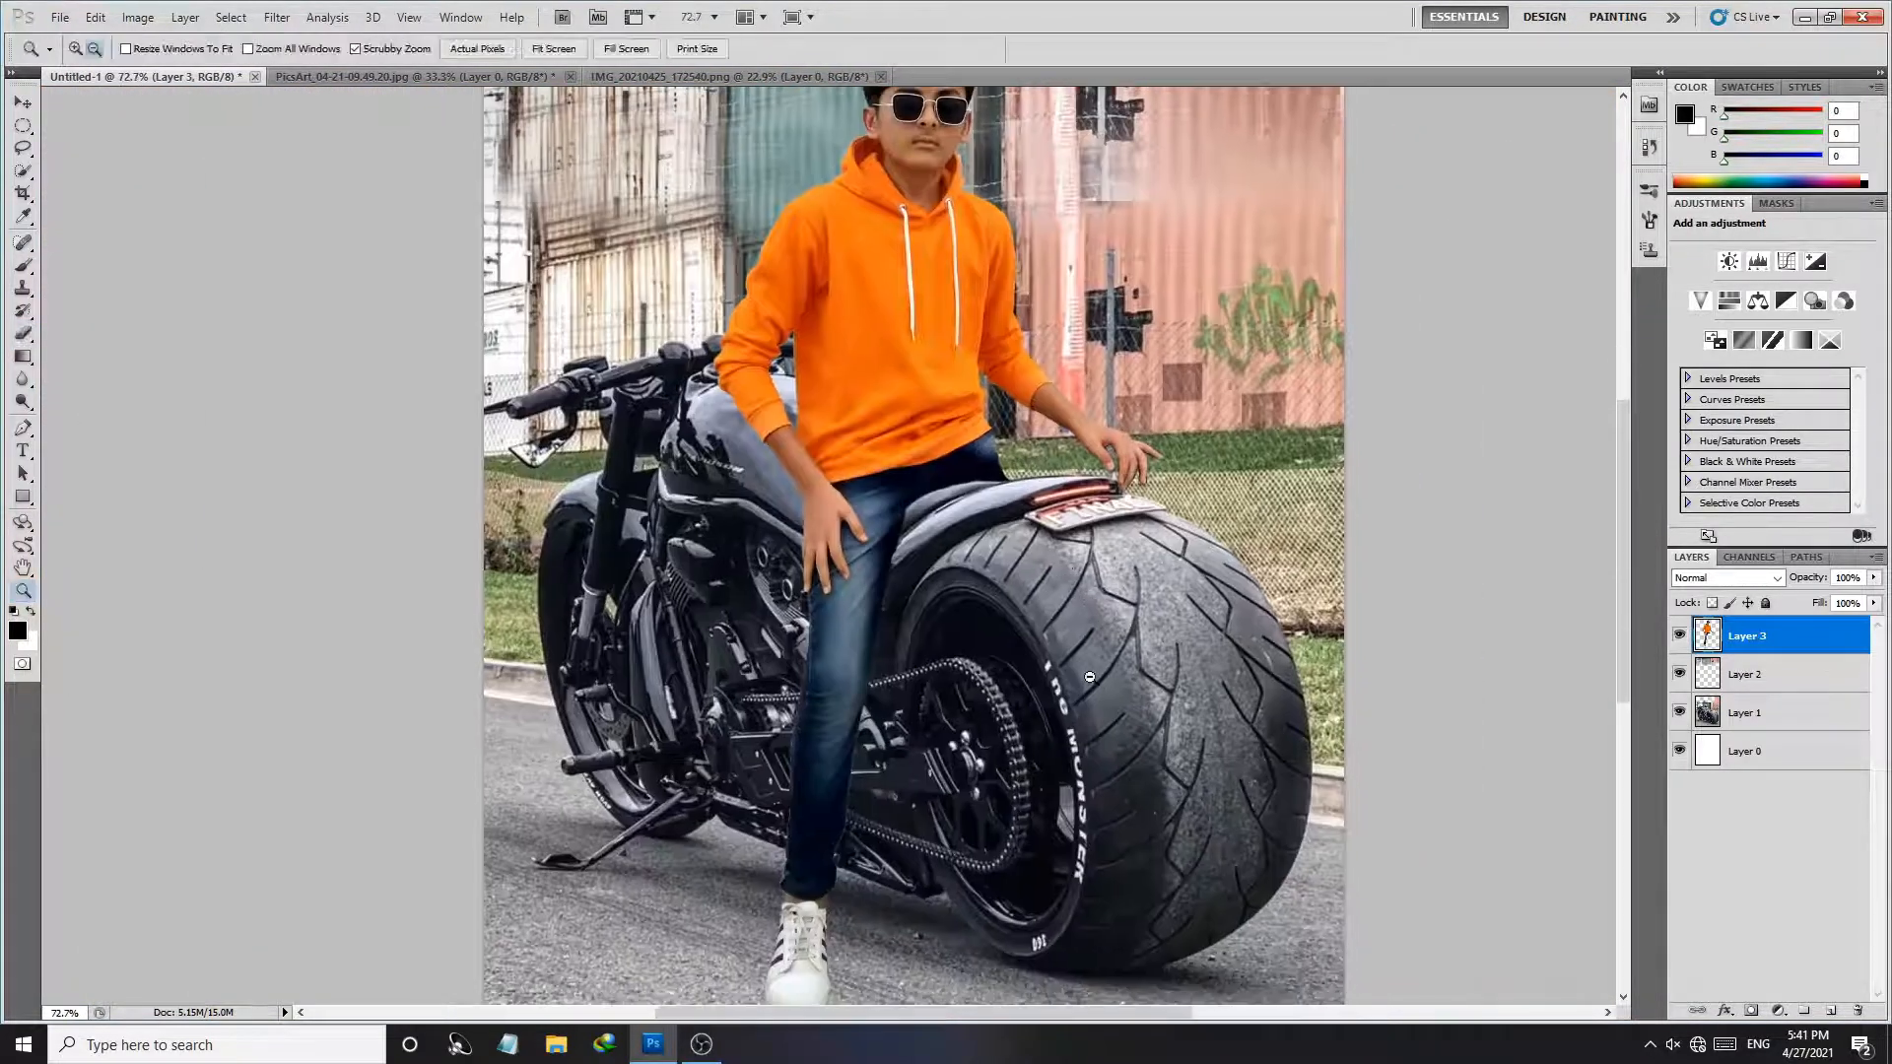
{"action": "left_click_drag", "start_coordinate": [1089, 678], "coordinate": [1044, 680]}
{"action": "key", "text": "e"}
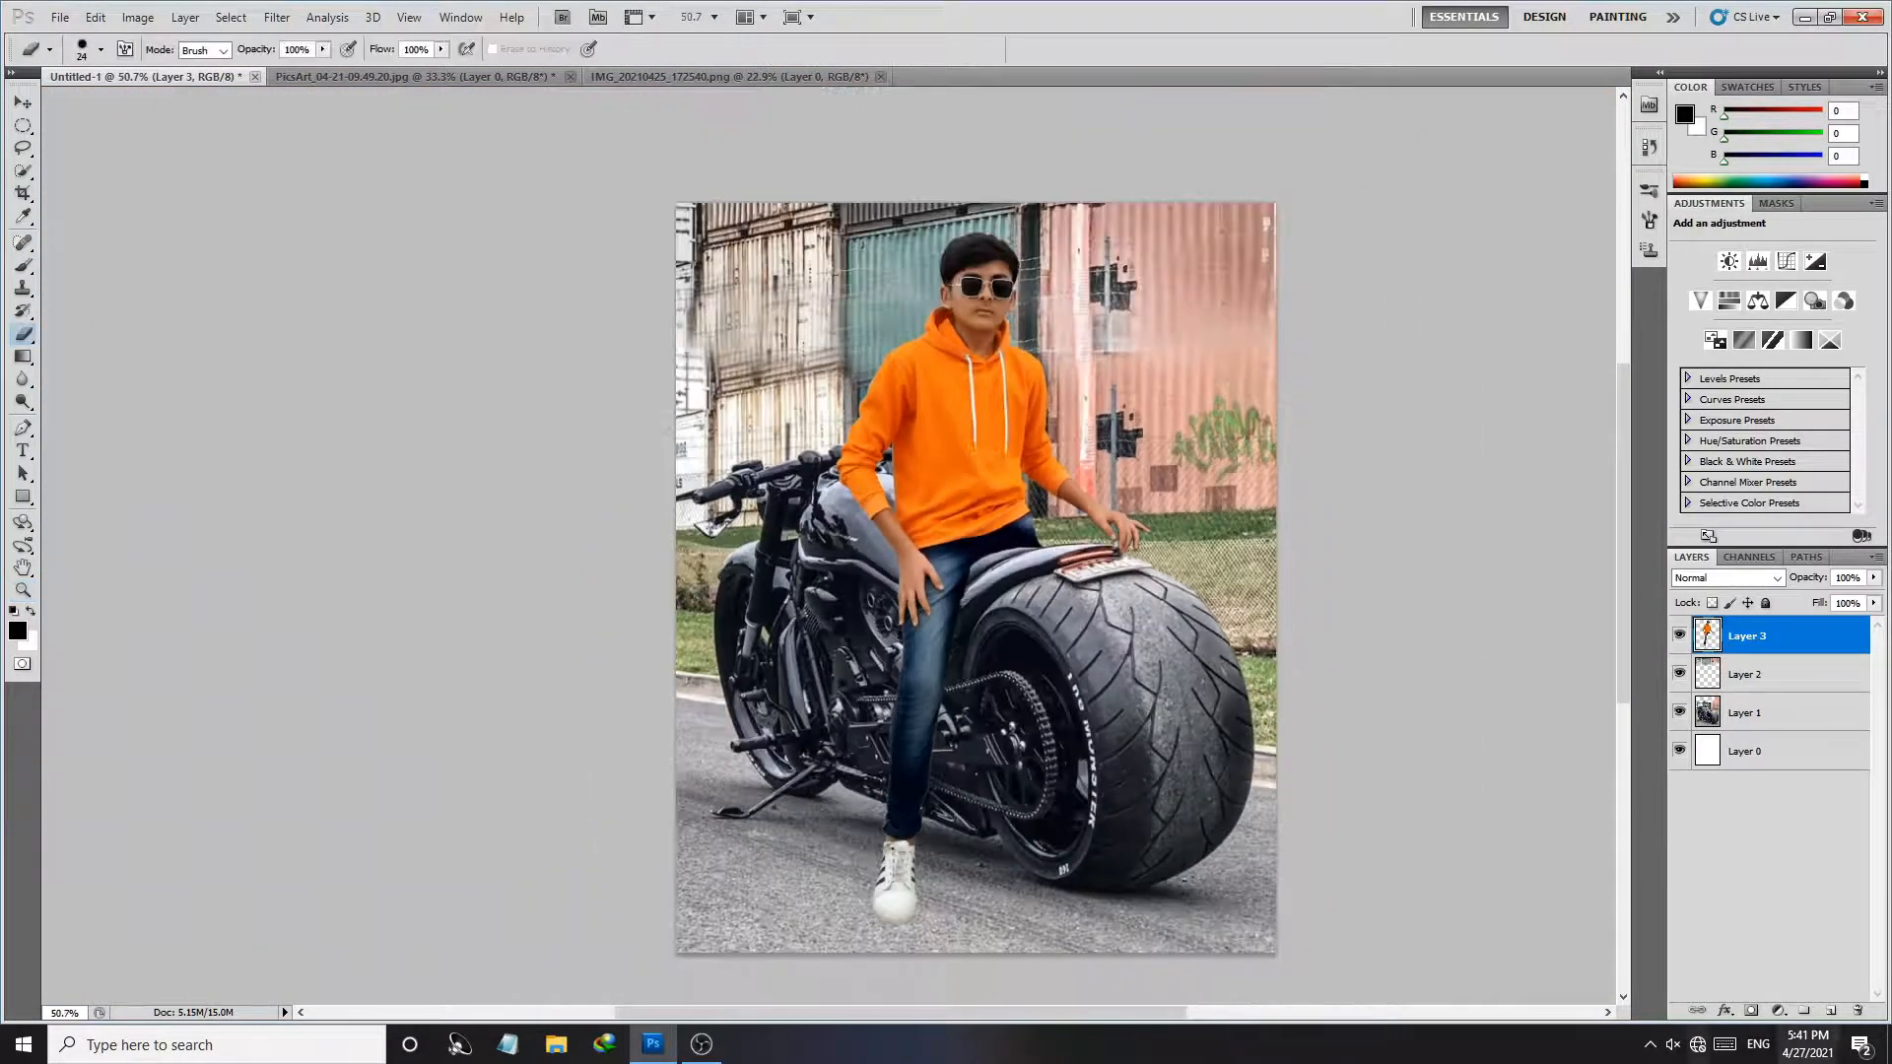
Step: Add a new layer directly beneath the man's layer and choose the Brush tool with black
{"action": "left_click", "coordinate": [1829, 1013]}
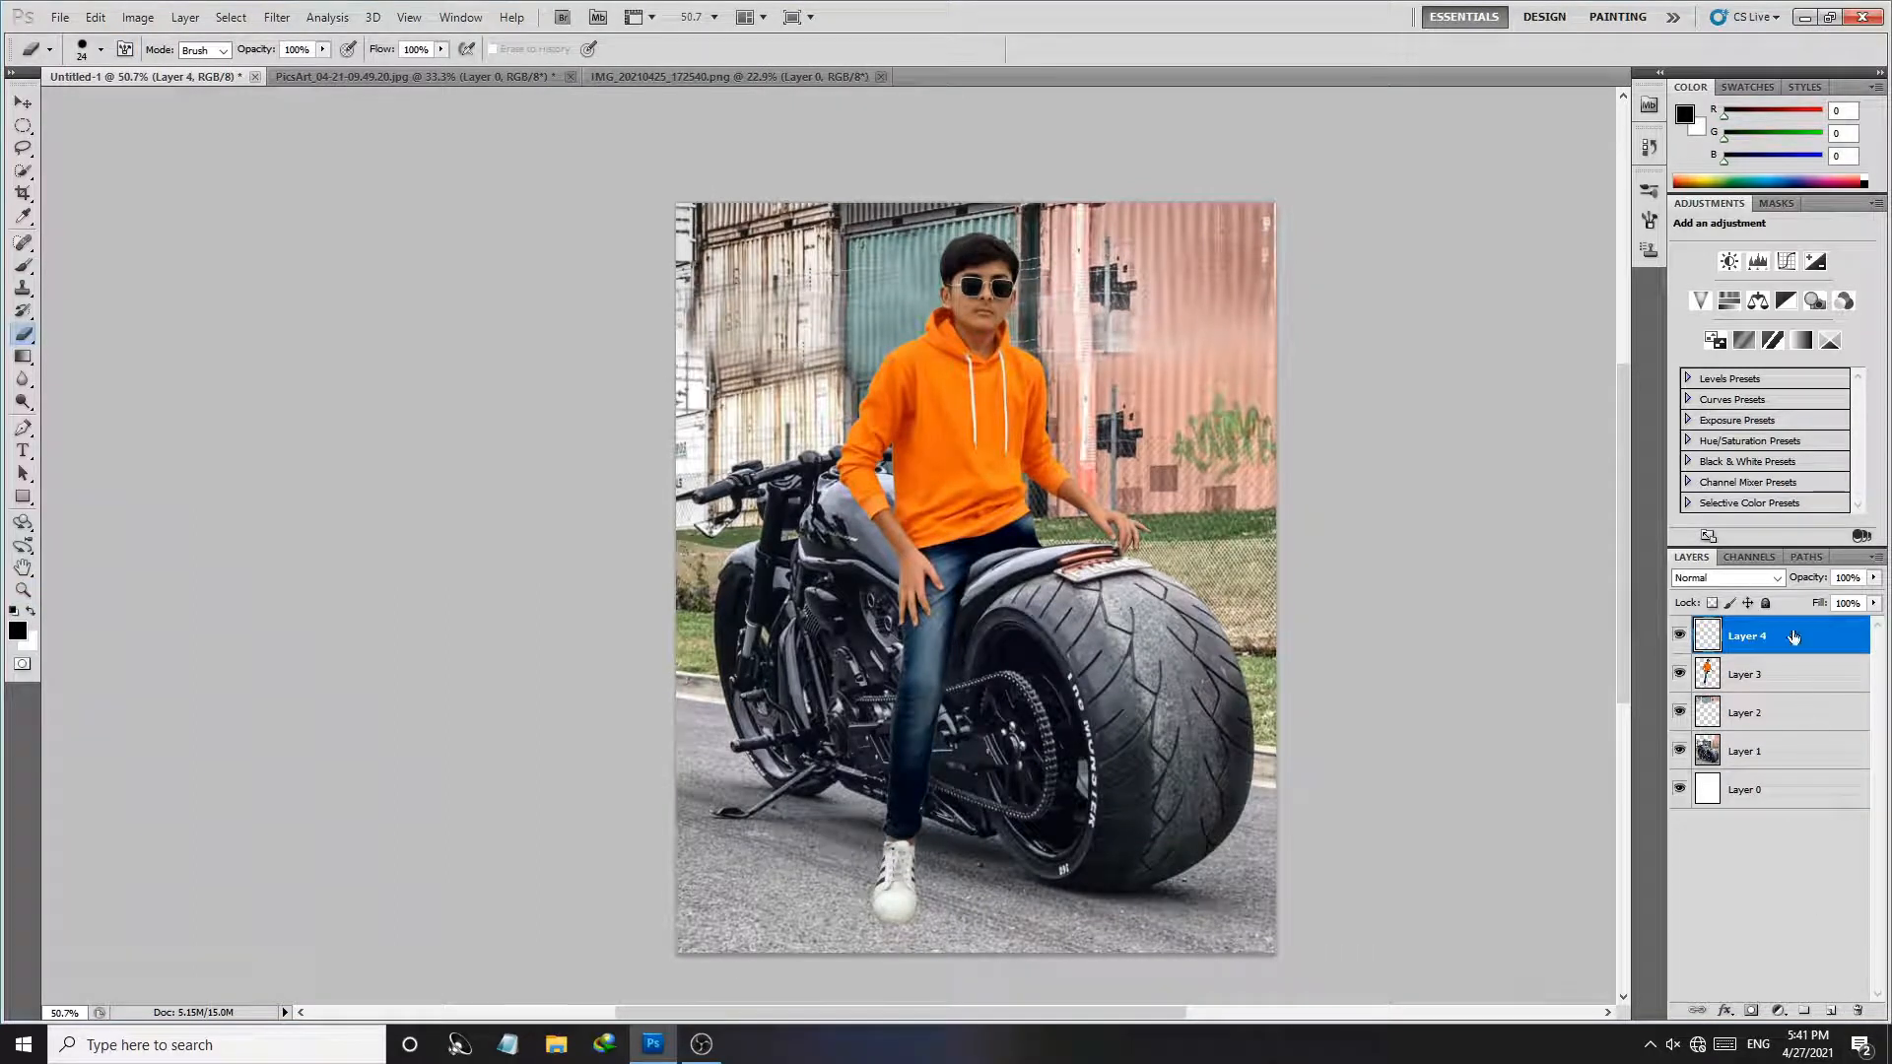
{"action": "left_click_drag", "start_coordinate": [1782, 642], "coordinate": [1774, 695]}
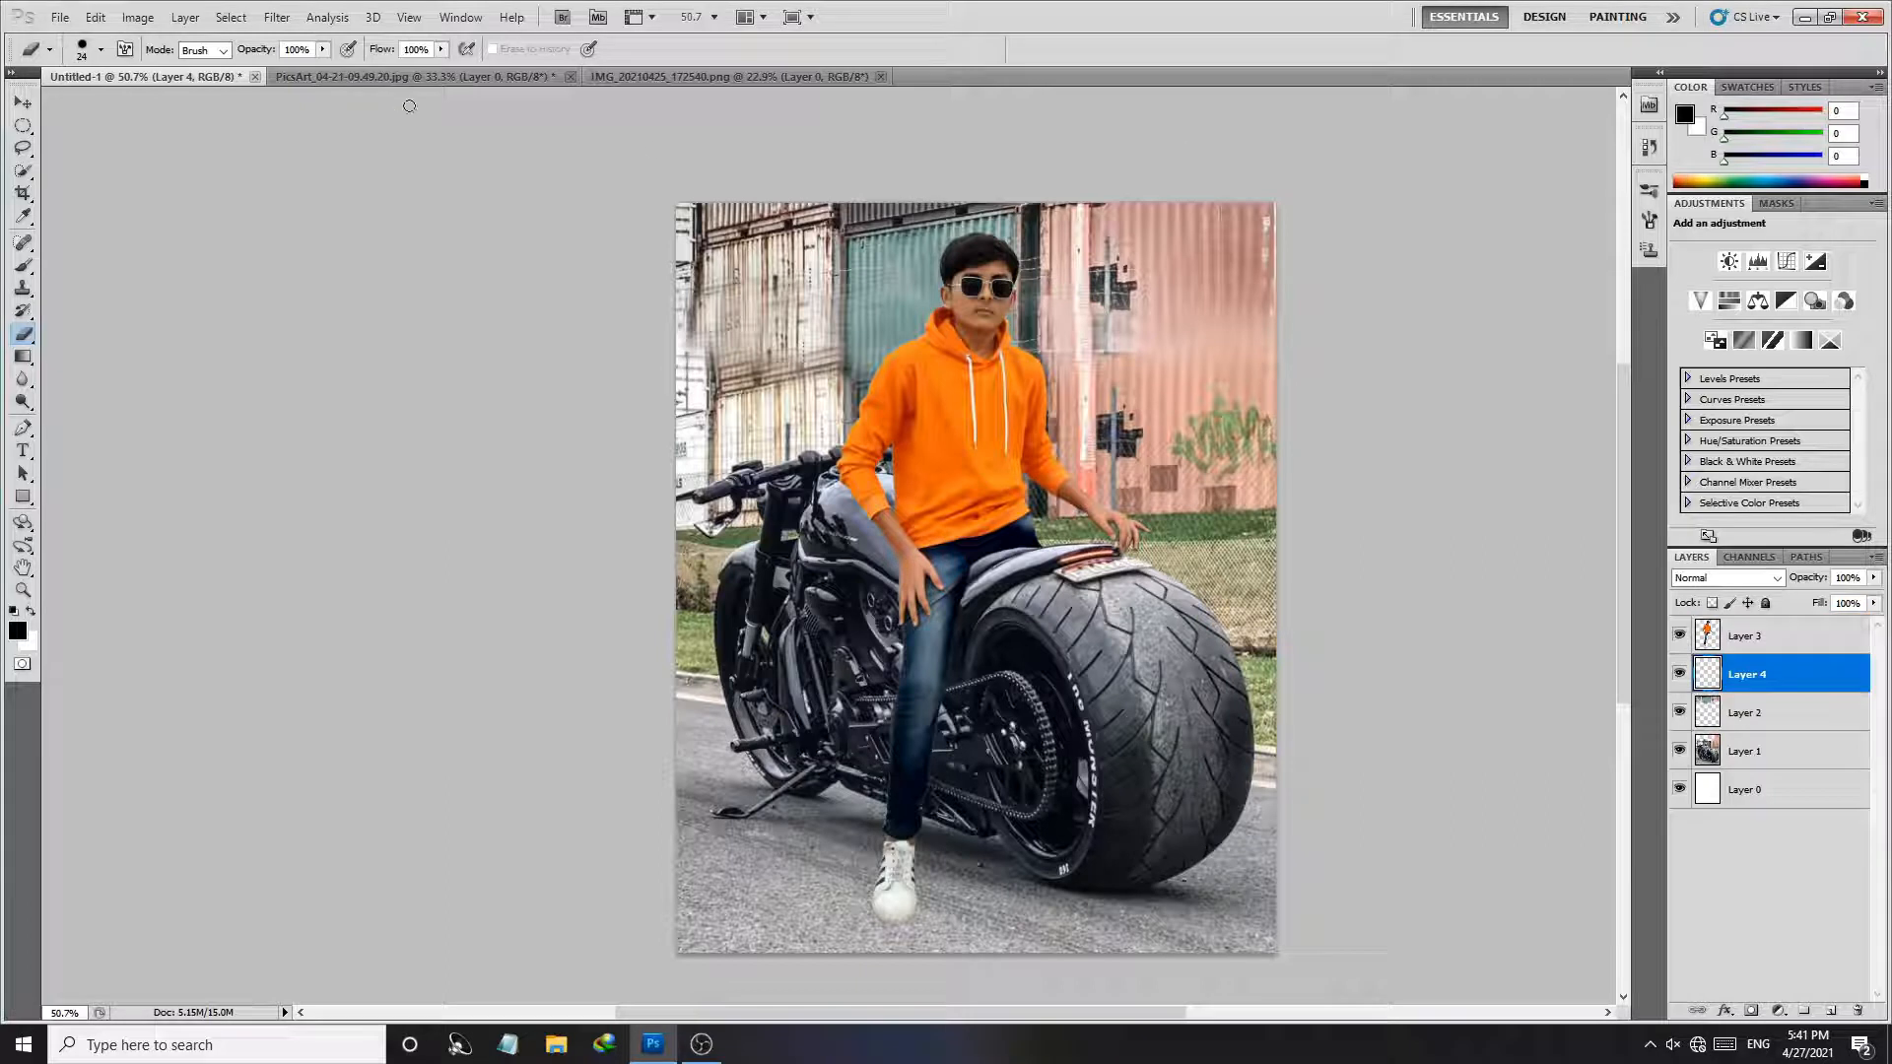
{"action": "left_click", "coordinate": [24, 266]}
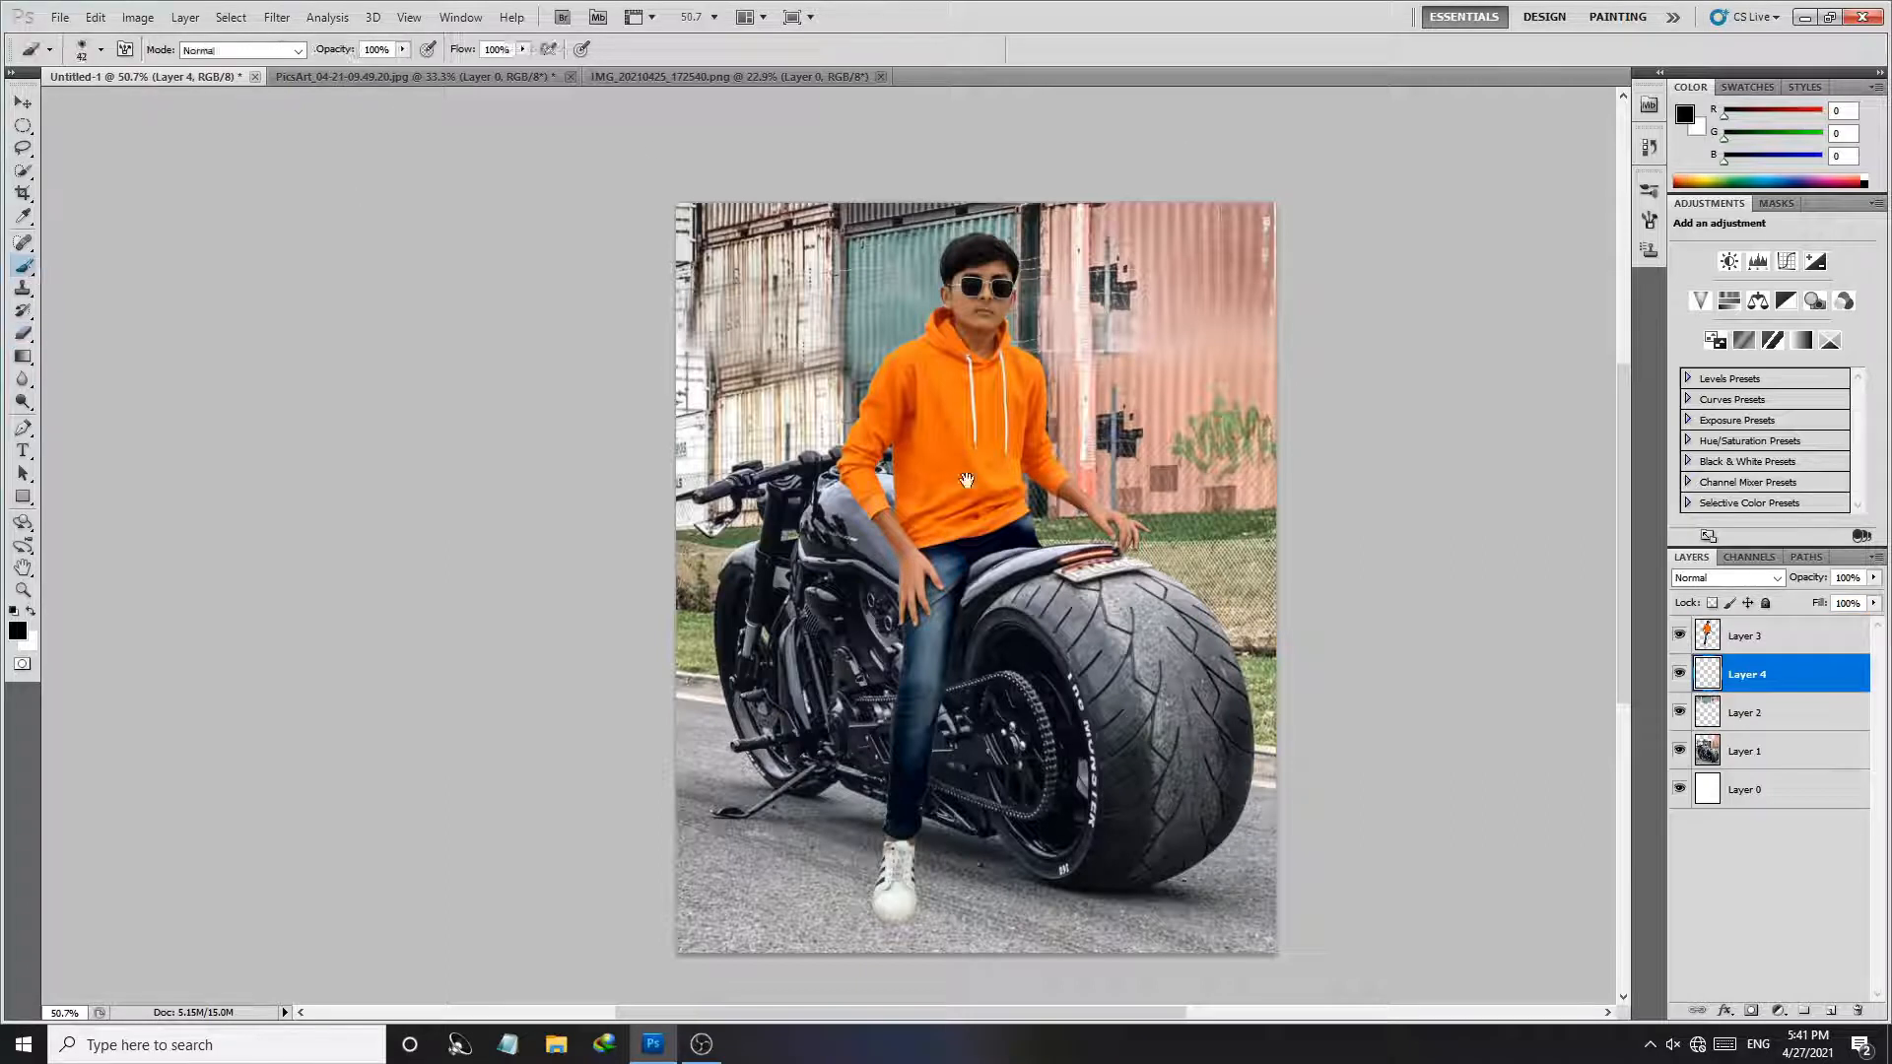
{"action": "mouse_move", "coordinate": [968, 510]}
{"action": "left_mouse_down"}
{"action": "mouse_move", "coordinate": [798, 473]}
{"action": "mouse_move", "coordinate": [867, 488]}
{"action": "left_mouse_up"}
{"action": "left_click", "coordinate": [23, 267]}
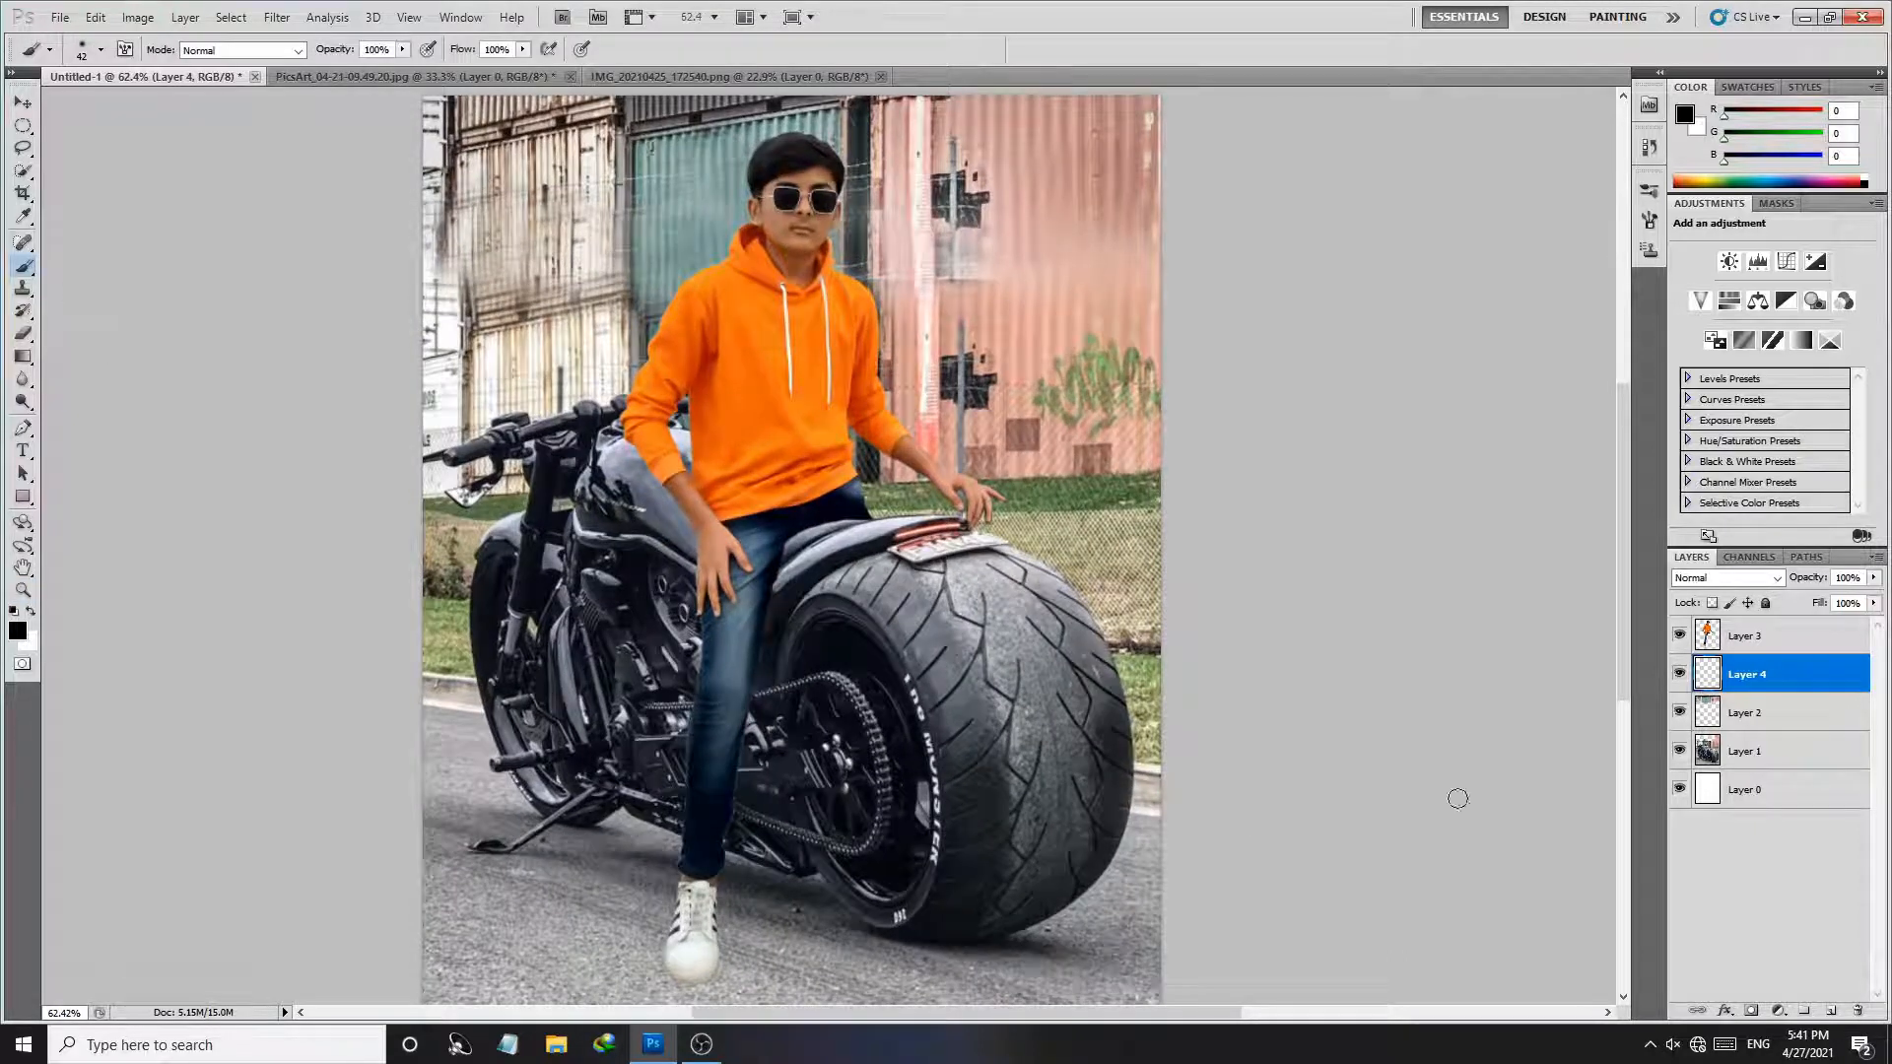
Step: Paint a soft black shadow on the new layer along the inner thigh beside the seat
{"action": "key", "text": "z"}
{"action": "mouse_move", "coordinate": [776, 555]}
{"action": "left_mouse_down"}
{"action": "mouse_move", "coordinate": [903, 663]}
{"action": "mouse_move", "coordinate": [868, 804]}
{"action": "left_mouse_up"}
{"action": "key", "text": "b"}
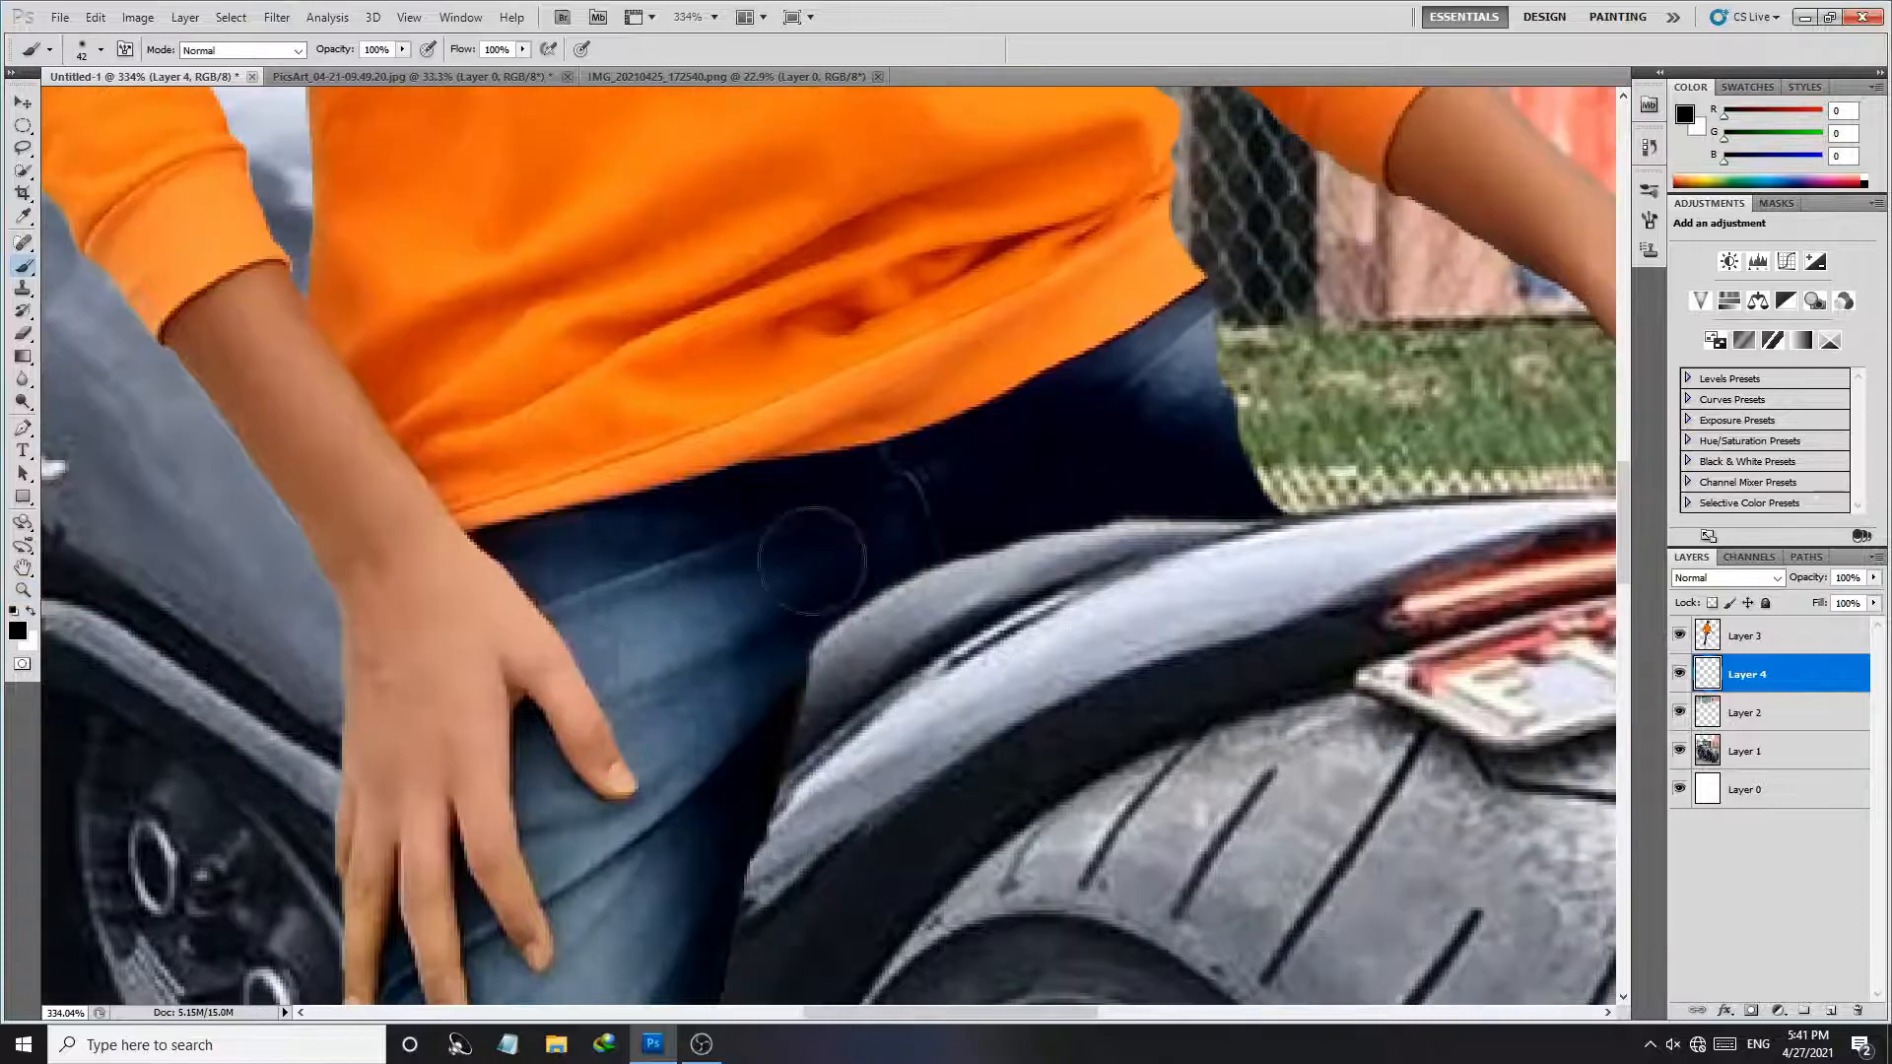
{"action": "mouse_move", "coordinate": [825, 542]}
{"action": "left_mouse_down"}
{"action": "mouse_move", "coordinate": [1081, 445]}
{"action": "mouse_move", "coordinate": [837, 544]}
{"action": "mouse_move", "coordinate": [748, 656]}
{"action": "mouse_move", "coordinate": [708, 776]}
{"action": "left_mouse_up"}
{"action": "mouse_move", "coordinate": [754, 705]}
{"action": "left_mouse_down"}
{"action": "mouse_move", "coordinate": [891, 187]}
{"action": "mouse_move", "coordinate": [739, 796]}
{"action": "left_mouse_up"}
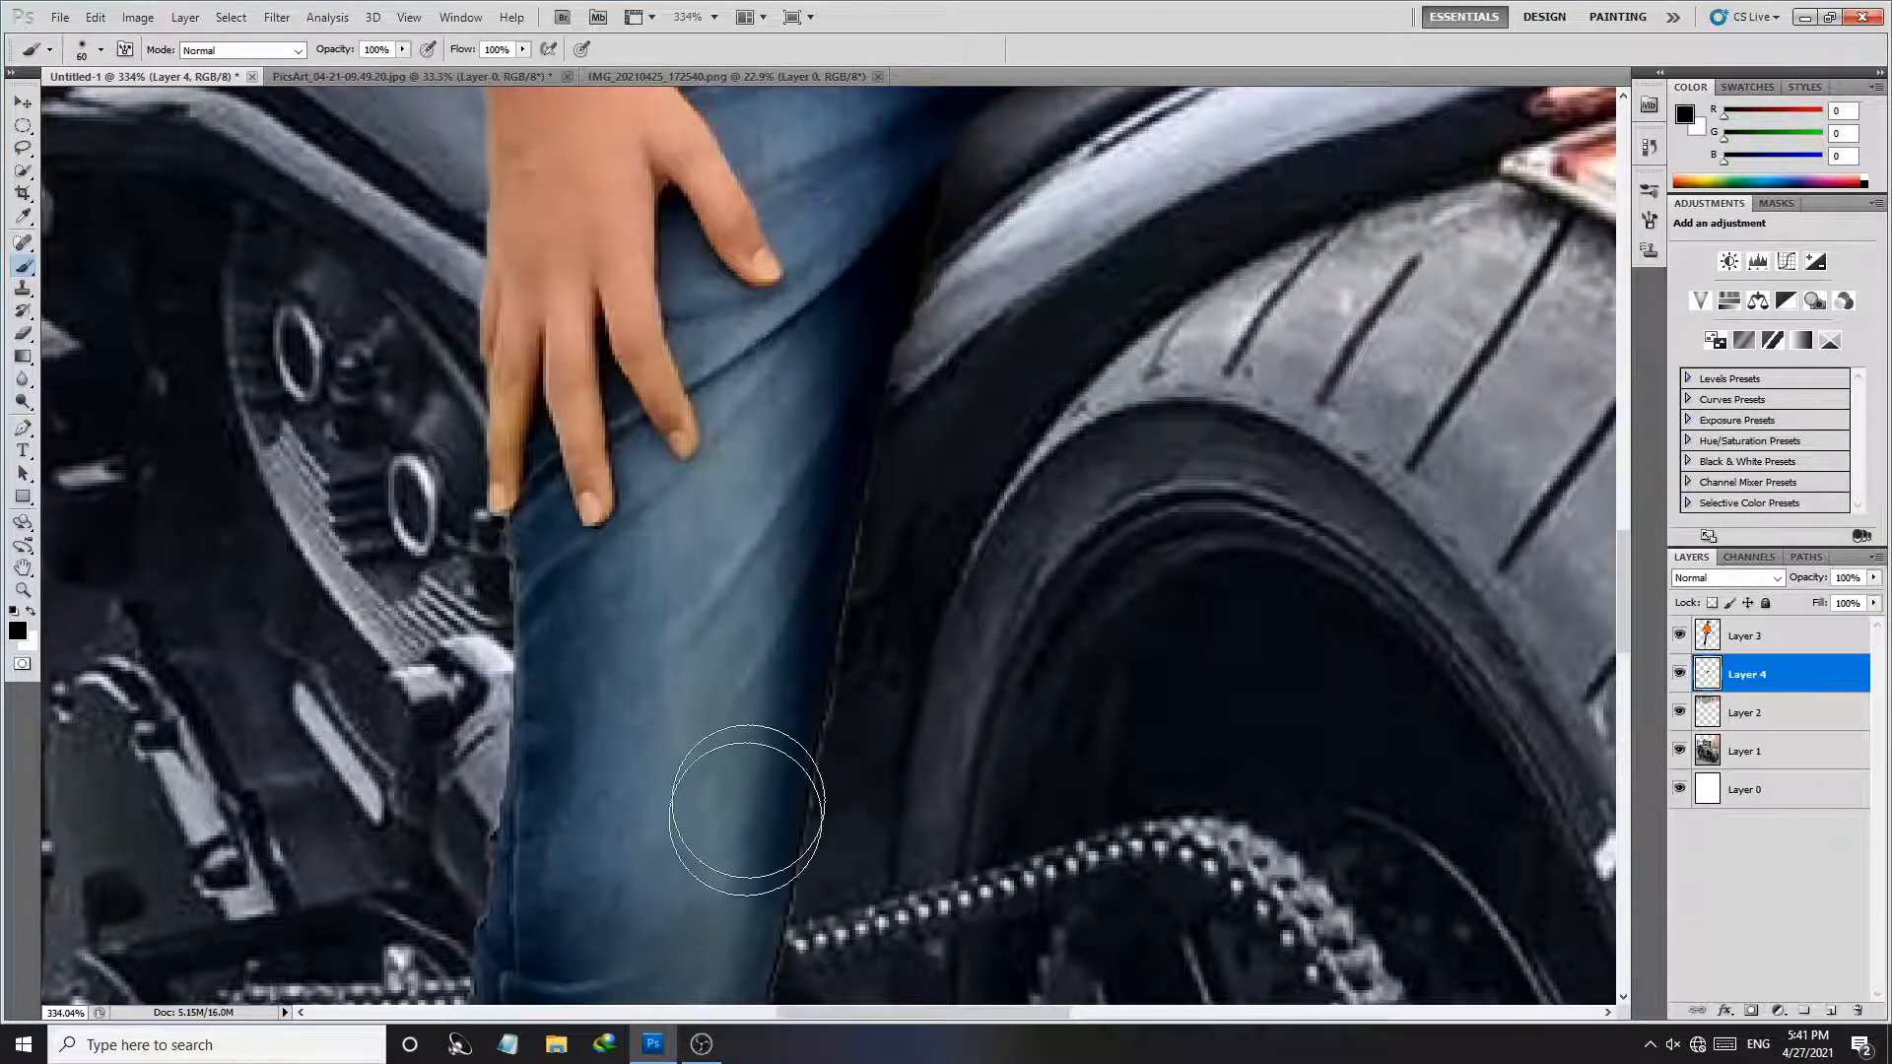
Step: Extend the black shadow down the back edge of the leg beside the rear wheel, using a size 69 brush
{"action": "left_click_drag", "start_coordinate": [1098, 364], "coordinate": [1090, 215]}
{"action": "mouse_move", "coordinate": [920, 254]}
{"action": "left_mouse_down"}
{"action": "mouse_move", "coordinate": [876, 198]}
{"action": "mouse_move", "coordinate": [798, 641]}
{"action": "mouse_move", "coordinate": [741, 759]}
{"action": "left_mouse_up"}
{"action": "left_click_drag", "start_coordinate": [741, 759], "coordinate": [756, 365]}
{"action": "left_click_drag", "start_coordinate": [830, 271], "coordinate": [725, 810]}
{"action": "scroll", "coordinate": [867, 448], "scroll_direction": "up", "scroll_amount": 10}
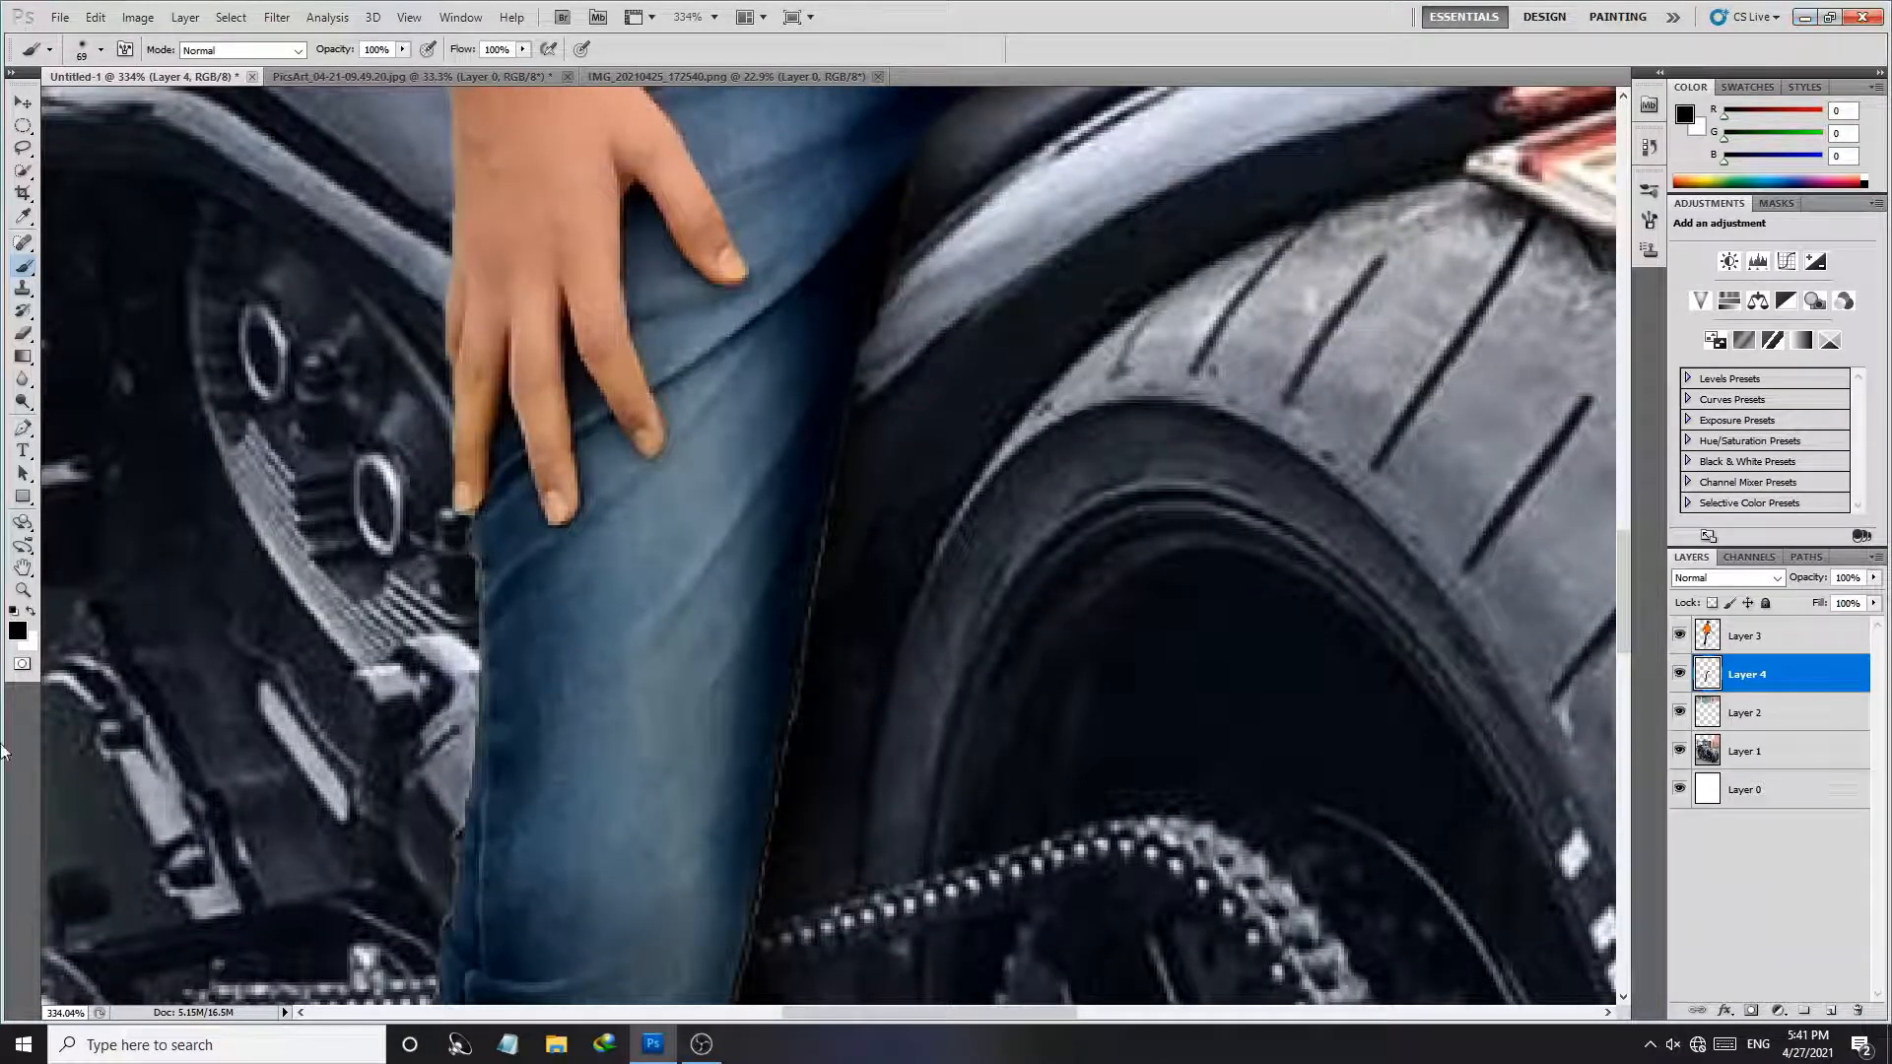
Step: Darken the motorcycle seat under the thigh and hoodie with soft black brush strokes
{"action": "left_click_drag", "start_coordinate": [1016, 386], "coordinate": [932, 598]}
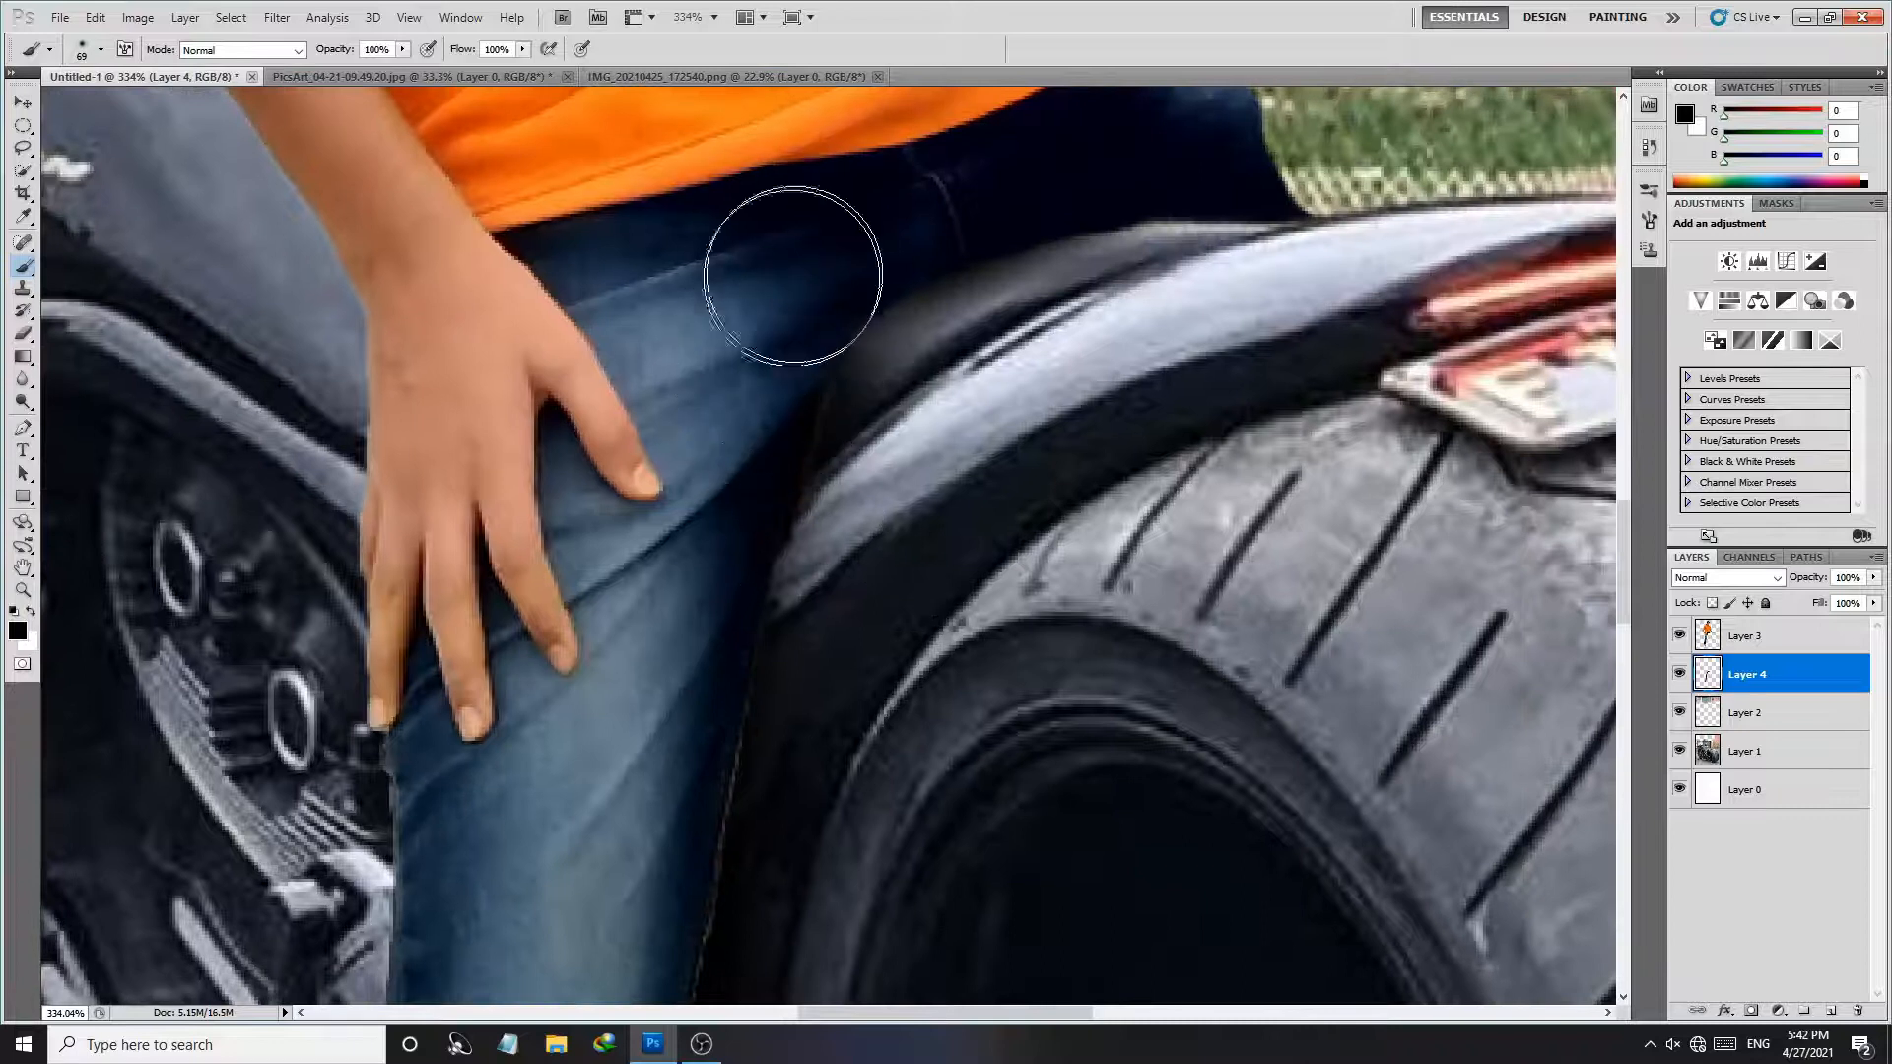
{"action": "mouse_move", "coordinate": [908, 190]}
{"action": "left_mouse_down"}
{"action": "mouse_move", "coordinate": [1216, 128]}
{"action": "mouse_move", "coordinate": [939, 236]}
{"action": "mouse_move", "coordinate": [828, 365]}
{"action": "left_mouse_up"}
{"action": "left_click_drag", "start_coordinate": [1143, 328], "coordinate": [946, 606]}
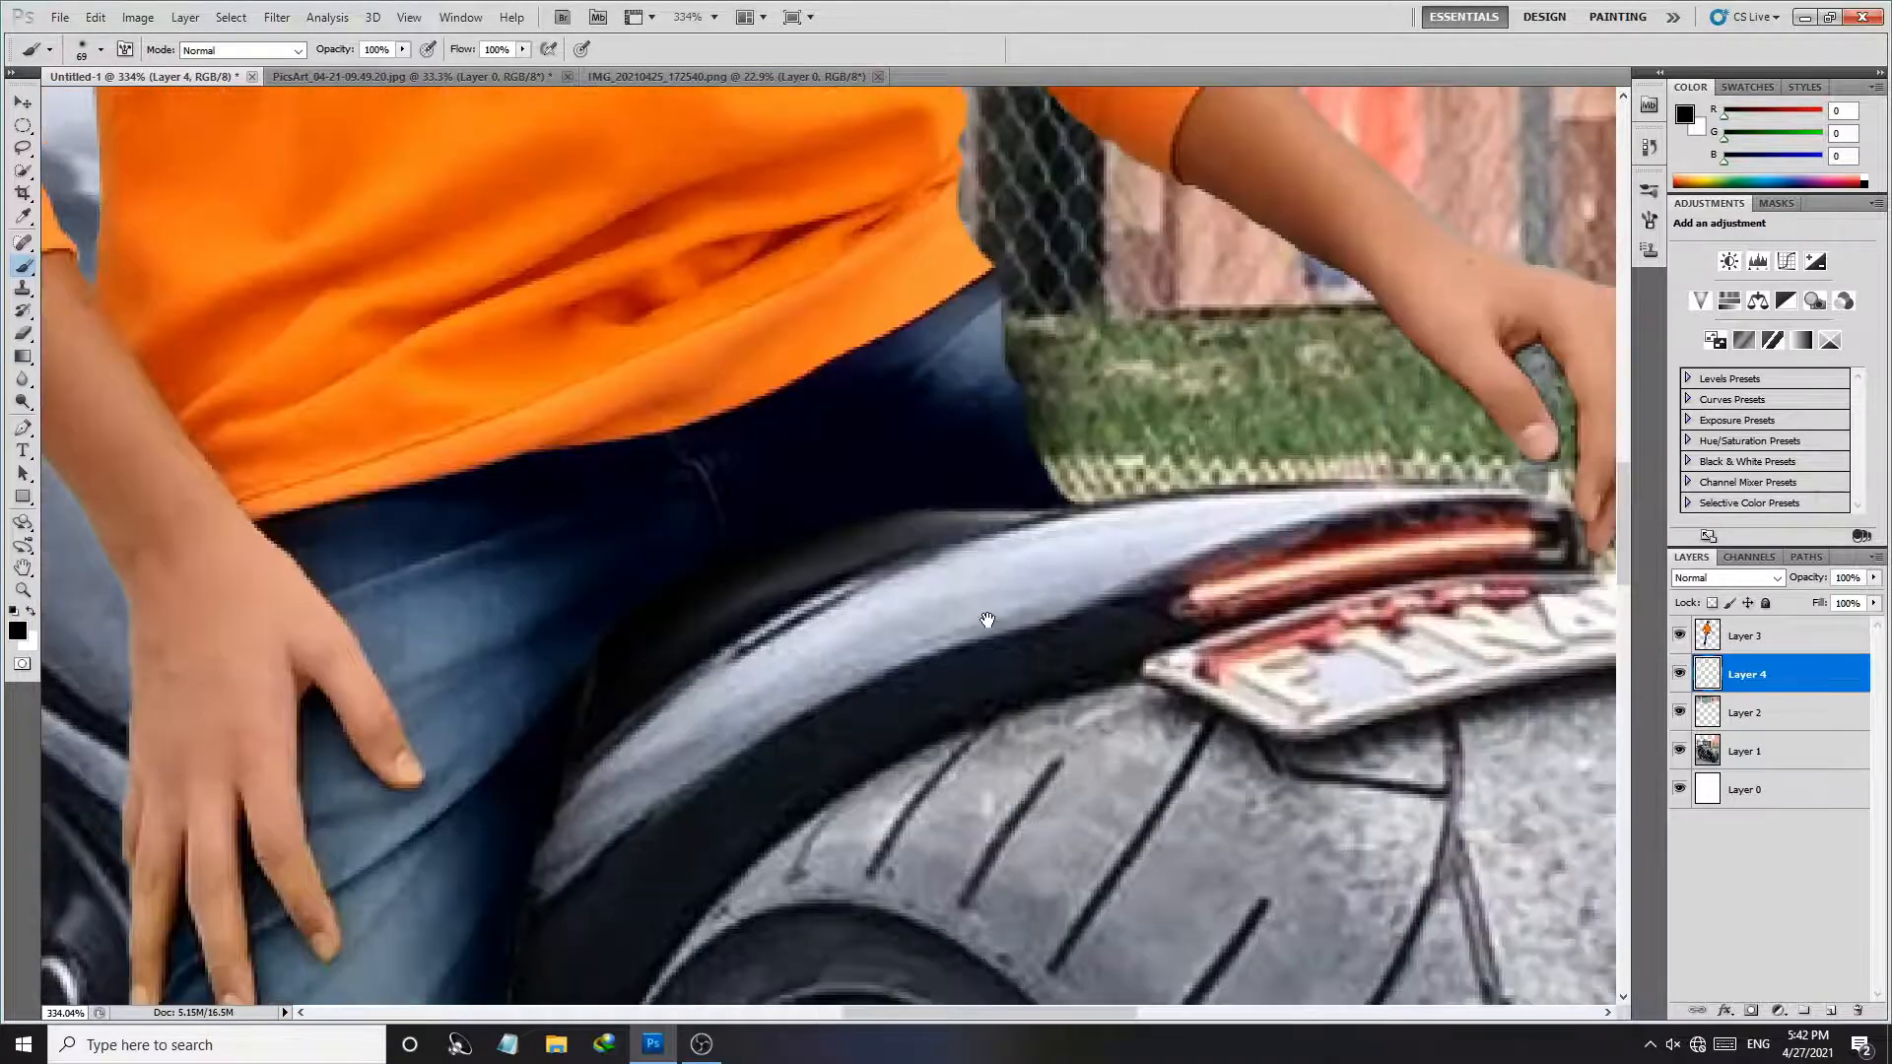
Step: Erase the shadow spilling over the rear fender and tire with a size 59 Eraser
{"action": "left_click", "coordinate": [21, 336]}
{"action": "left_click_drag", "start_coordinate": [1157, 424], "coordinate": [1161, 423]}
{"action": "mouse_move", "coordinate": [1110, 280]}
{"action": "left_mouse_down"}
{"action": "mouse_move", "coordinate": [1139, 467]}
{"action": "mouse_move", "coordinate": [1105, 375]}
{"action": "mouse_move", "coordinate": [1157, 467]}
{"action": "left_mouse_up"}
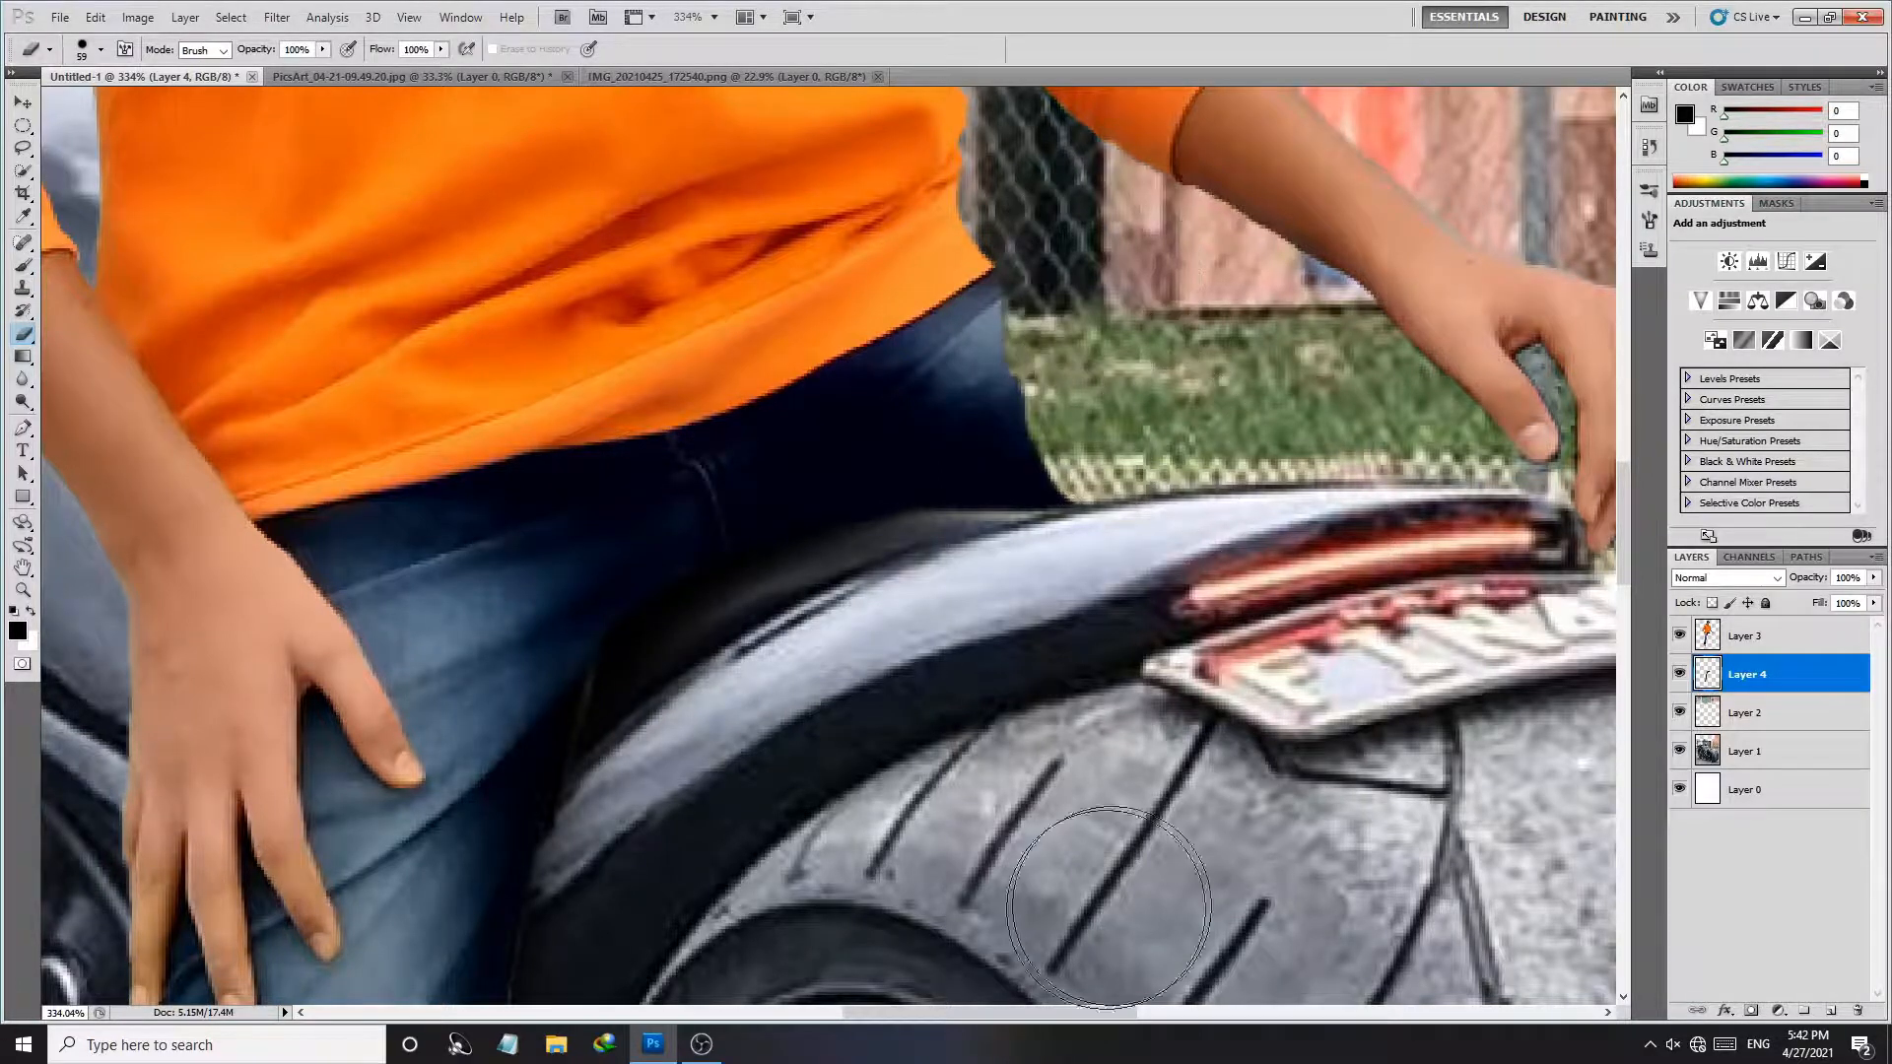
{"action": "left_click_drag", "start_coordinate": [1179, 867], "coordinate": [1254, 198]}
{"action": "left_click_drag", "start_coordinate": [847, 951], "coordinate": [1098, 372]}
{"action": "key", "text": "z"}
{"action": "left_click_drag", "start_coordinate": [1114, 671], "coordinate": [981, 639]}
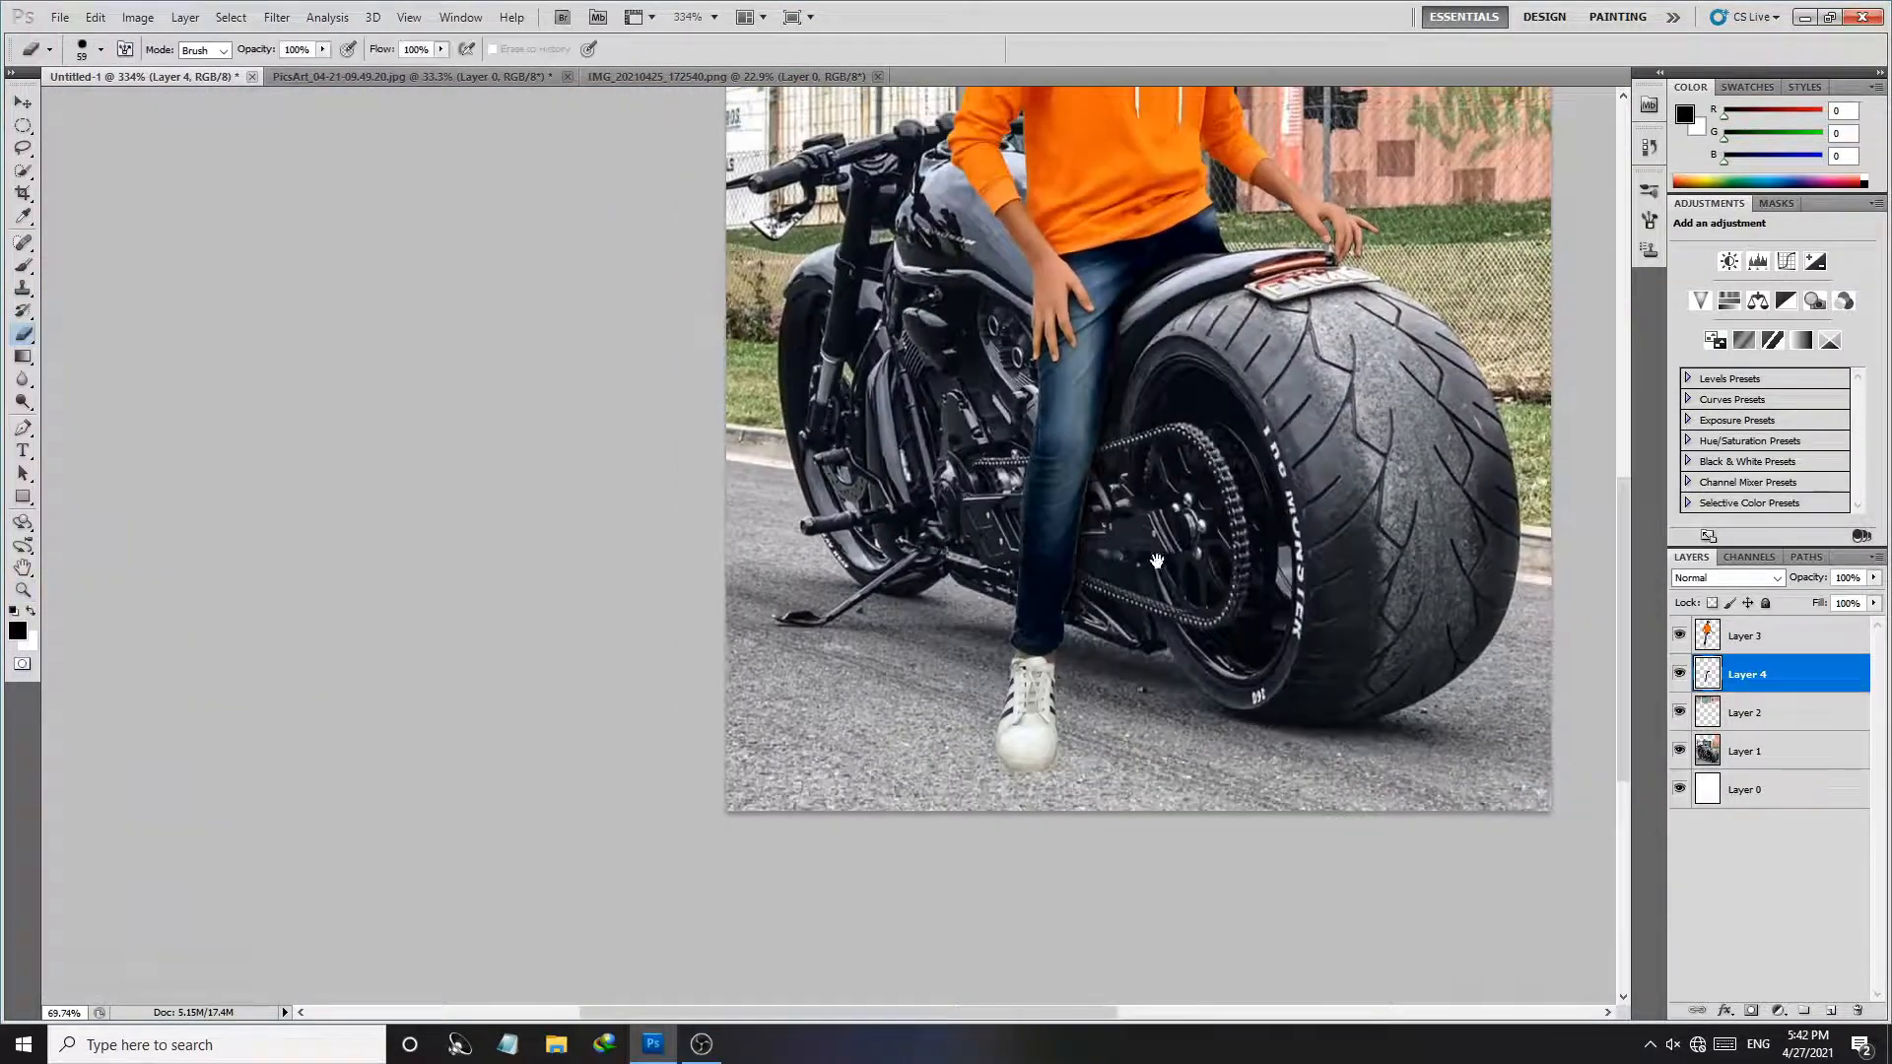
{"action": "left_click_drag", "start_coordinate": [1182, 549], "coordinate": [984, 634]}
{"action": "key", "text": "z"}
{"action": "left_click_drag", "start_coordinate": [953, 521], "coordinate": [1033, 523]}
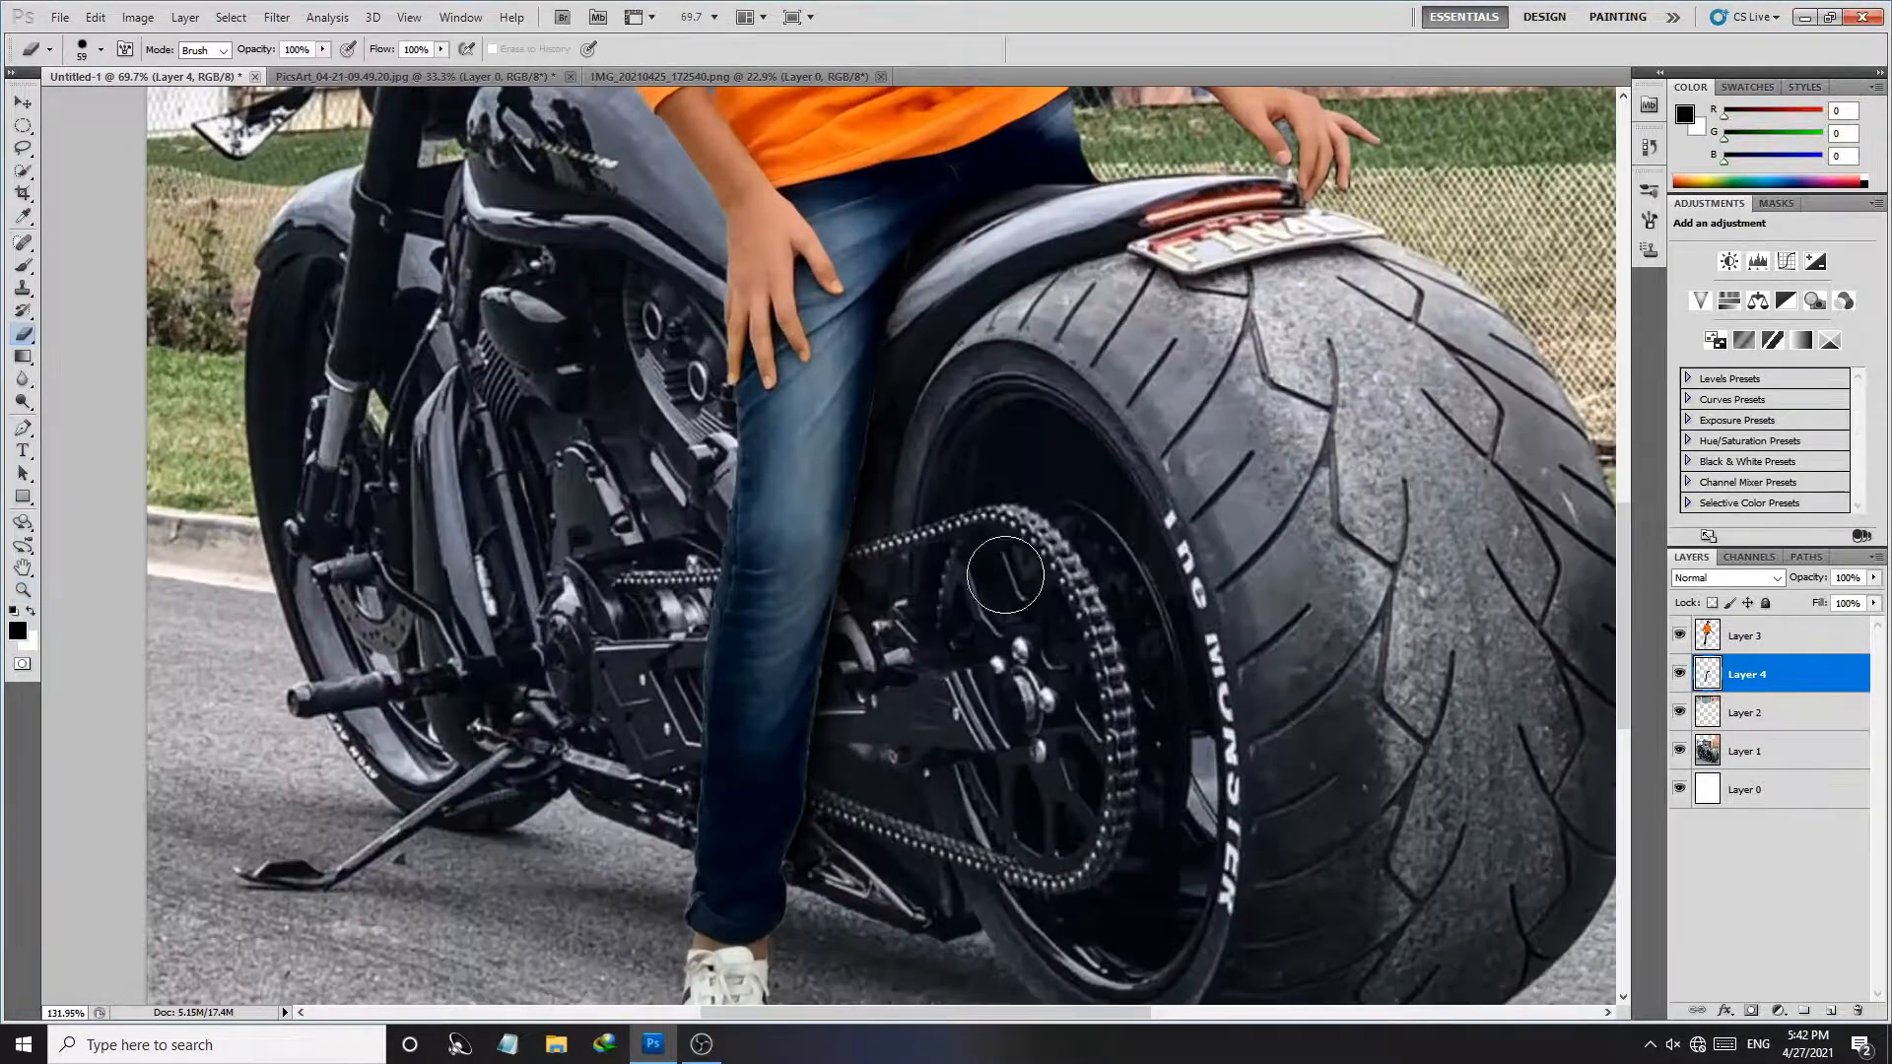
Step: Erase the light fringe along the back edge of the jeans on Layer 3, from the knee to the calf, with a 3 px Eraser
{"action": "left_click", "coordinate": [1767, 643]}
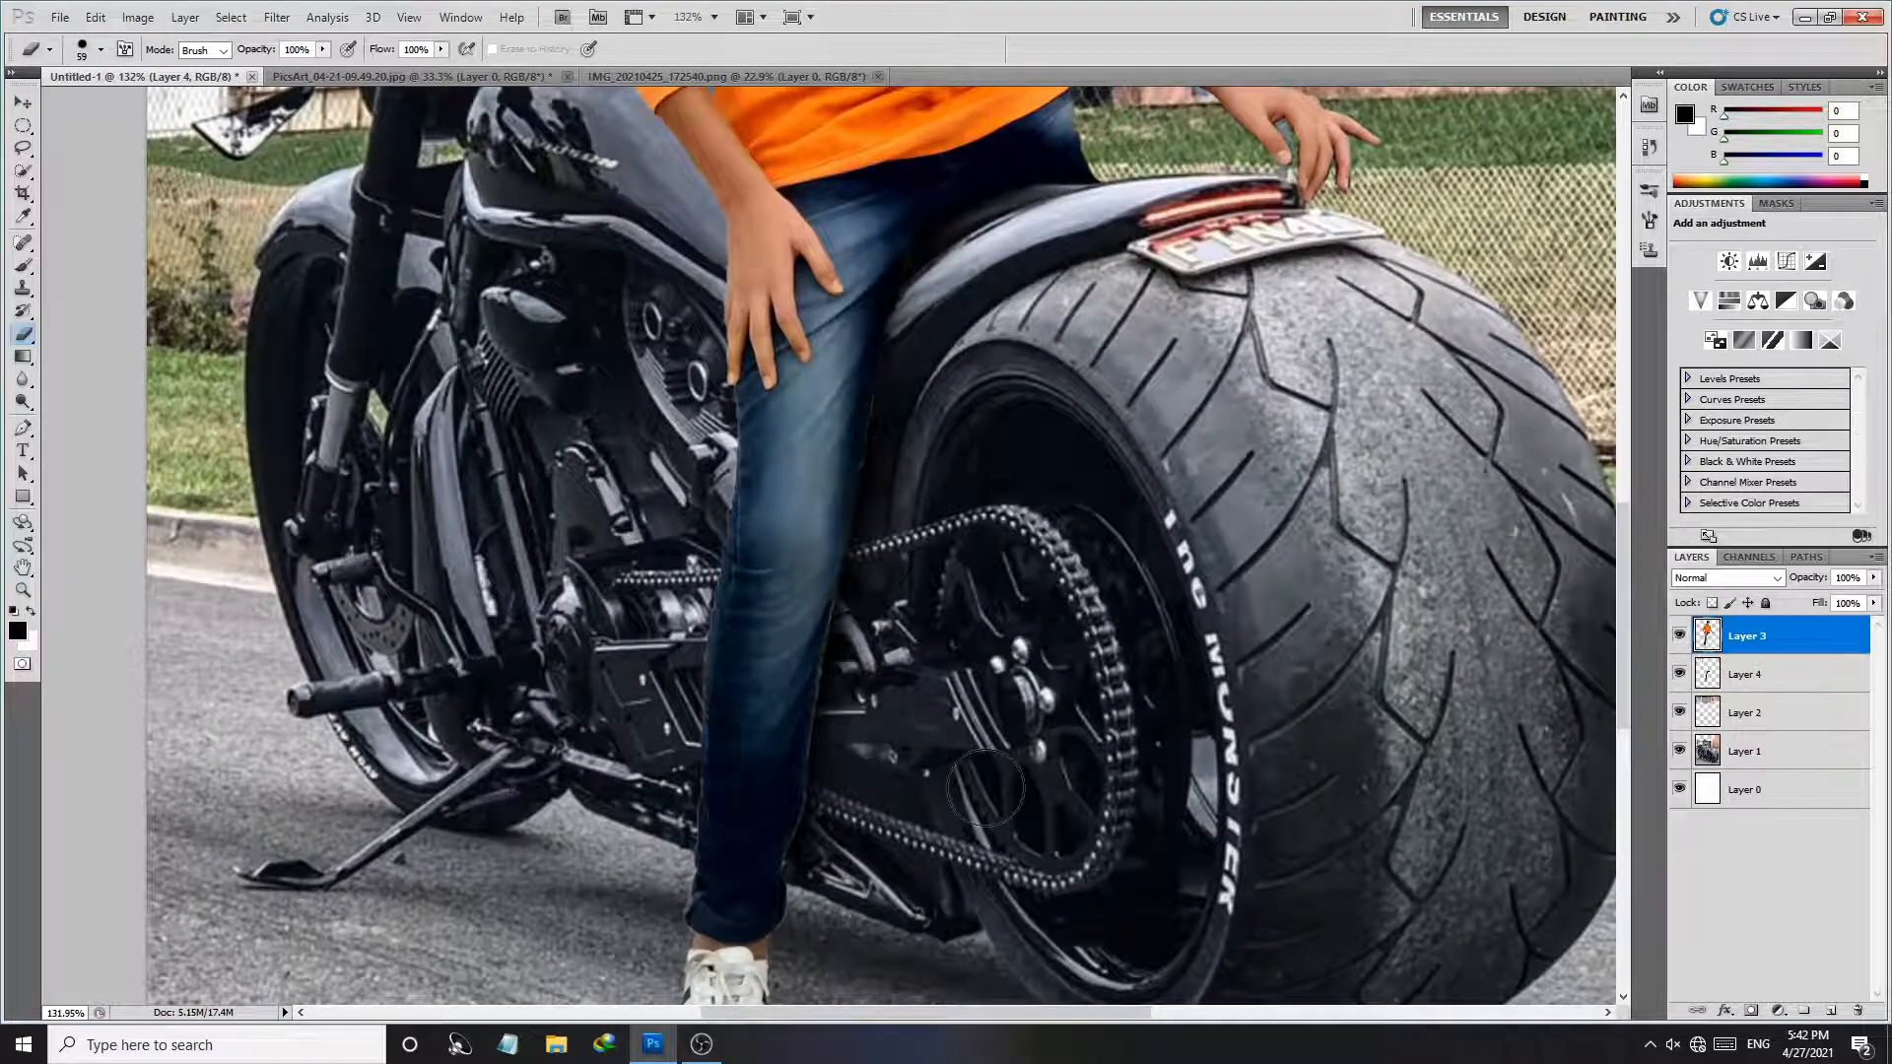
{"action": "key", "text": "z"}
{"action": "left_click_drag", "start_coordinate": [912, 734], "coordinate": [947, 727]}
{"action": "mouse_move", "coordinate": [937, 663]}
{"action": "left_mouse_down"}
{"action": "mouse_move", "coordinate": [825, 659]}
{"action": "mouse_move", "coordinate": [851, 643]}
{"action": "left_mouse_up"}
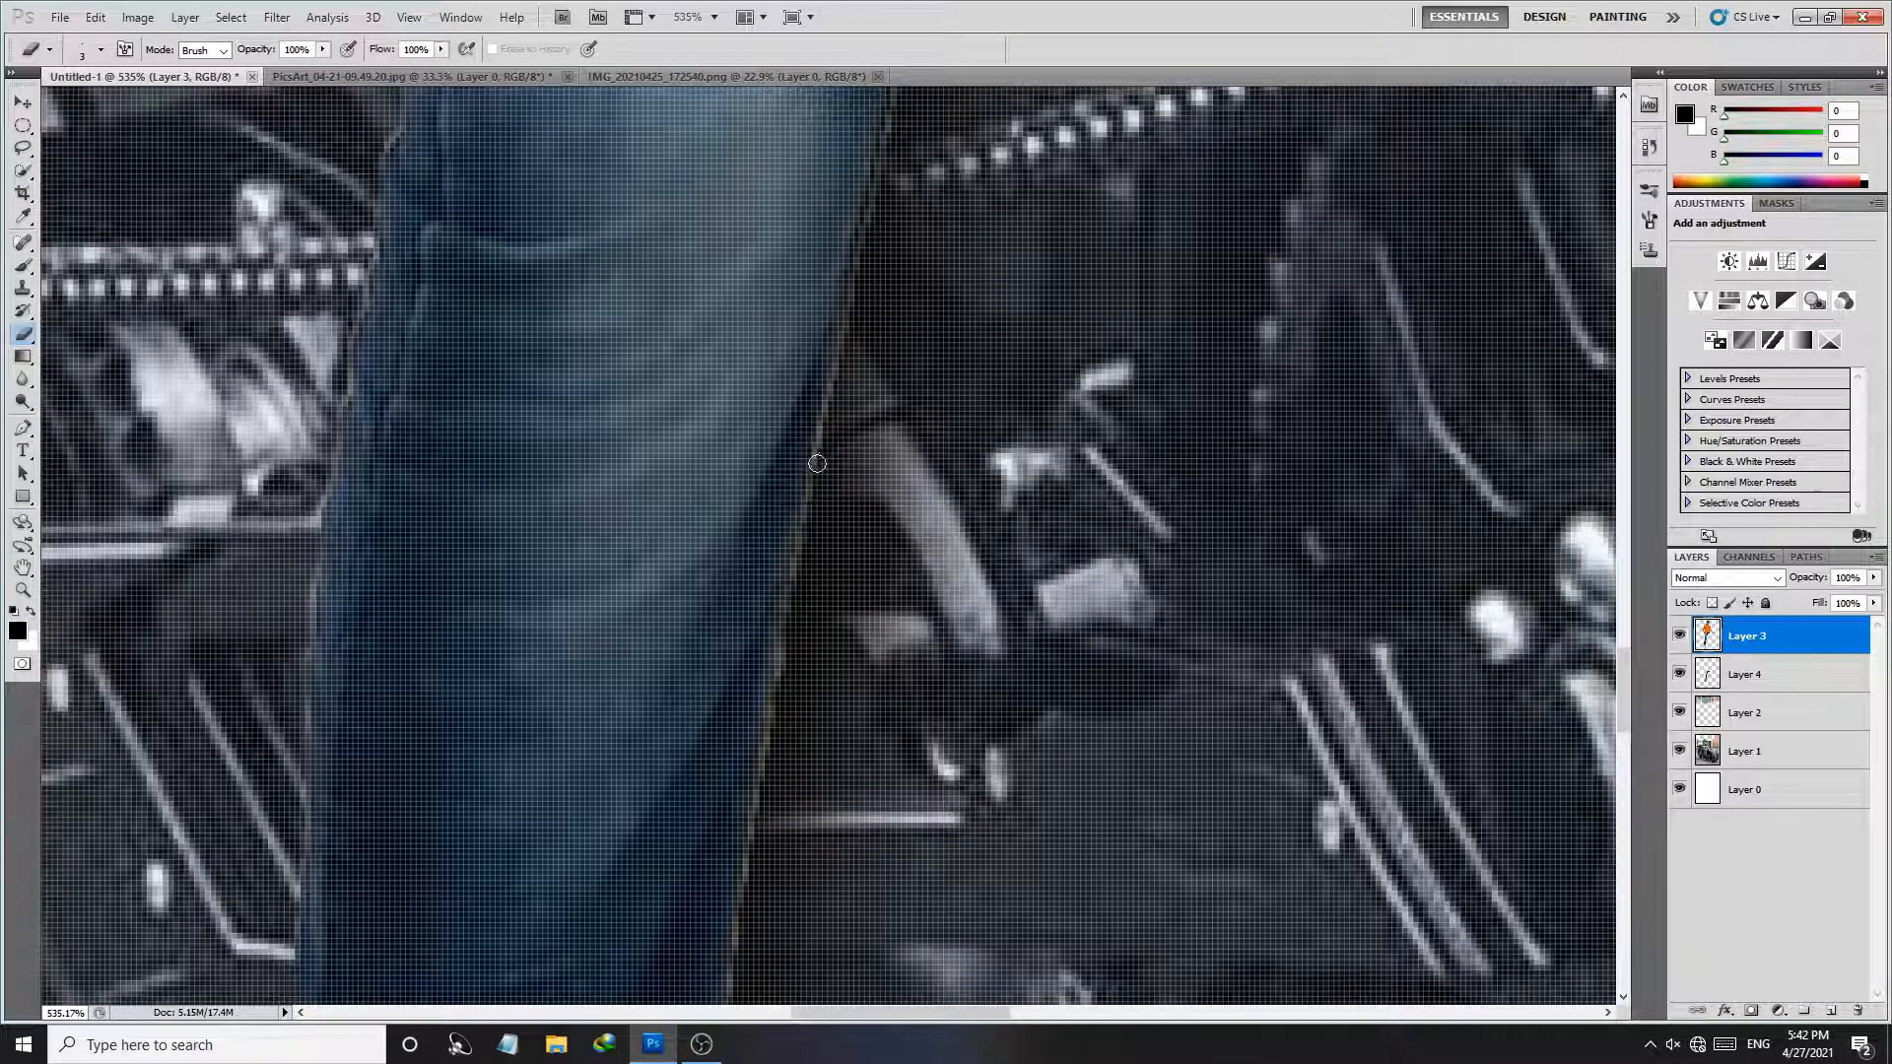
{"action": "left_click_drag", "start_coordinate": [822, 608], "coordinate": [921, 680]}
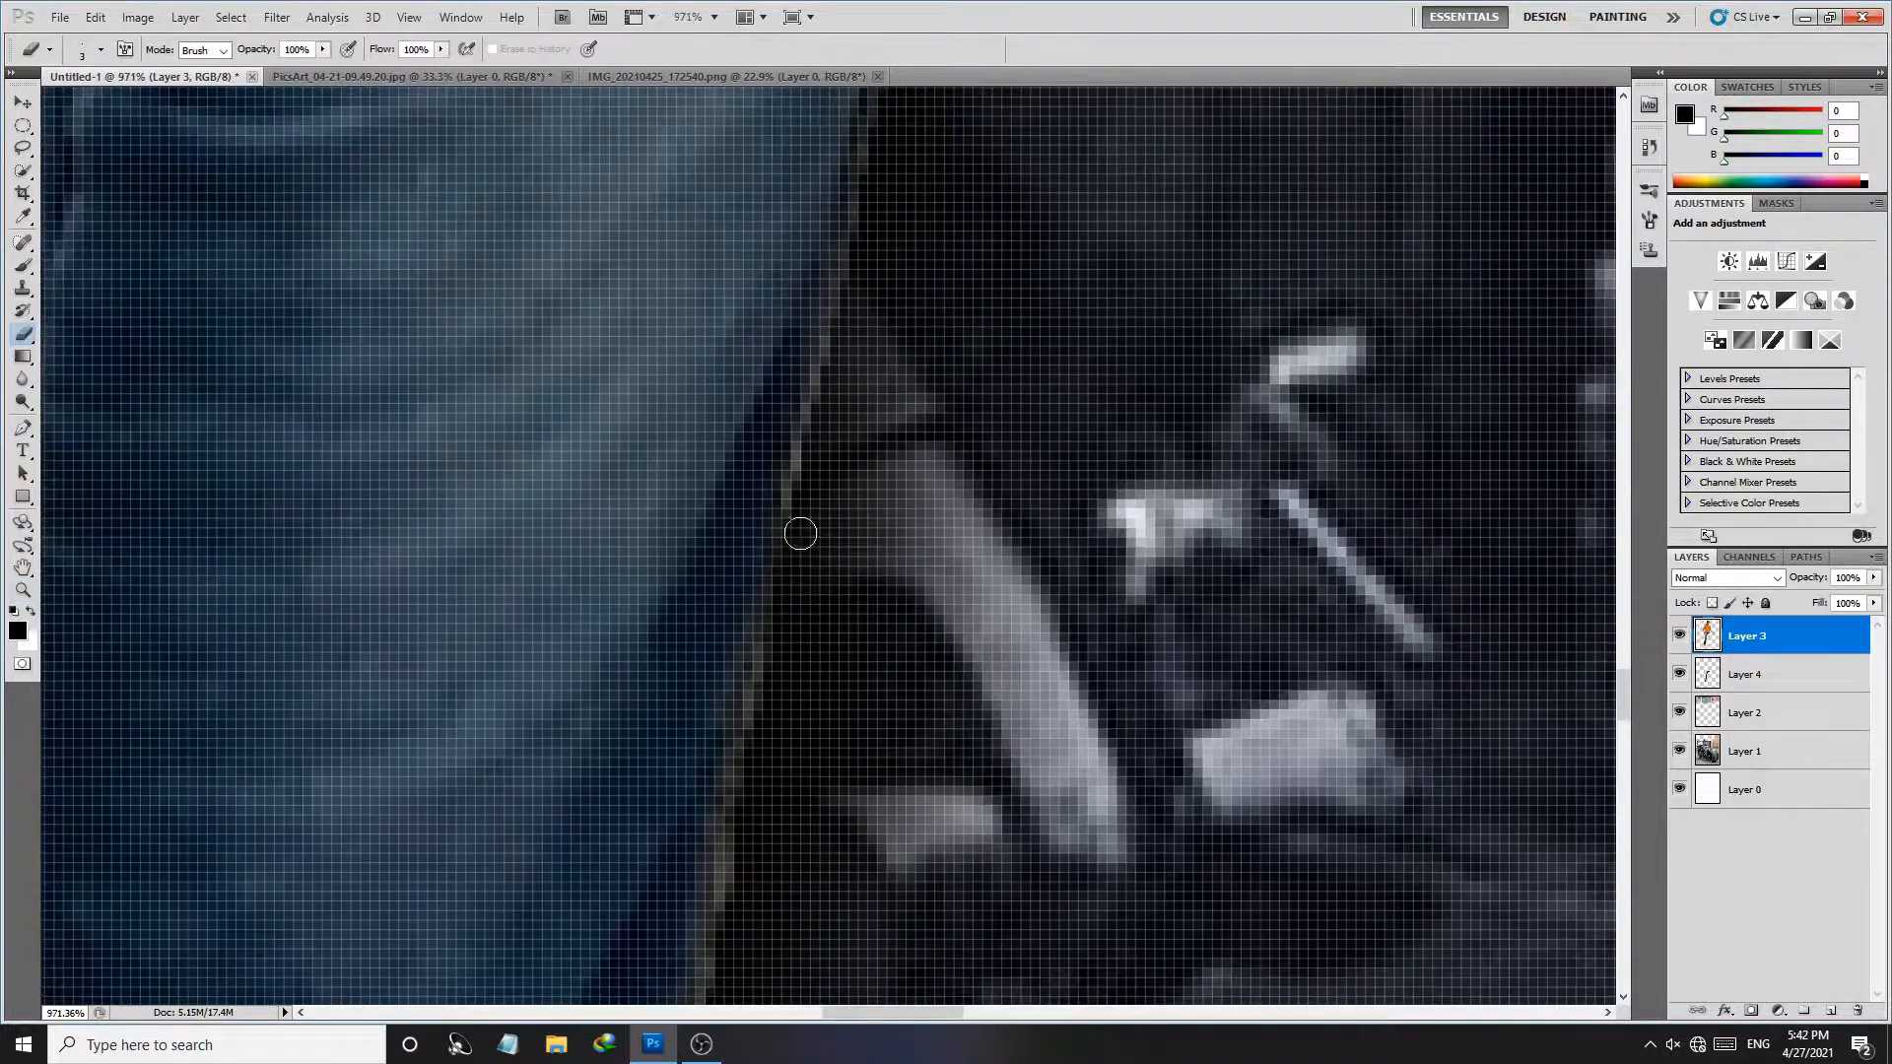
{"action": "scroll", "coordinate": [843, 379], "scroll_direction": "down", "scroll_amount": 5}
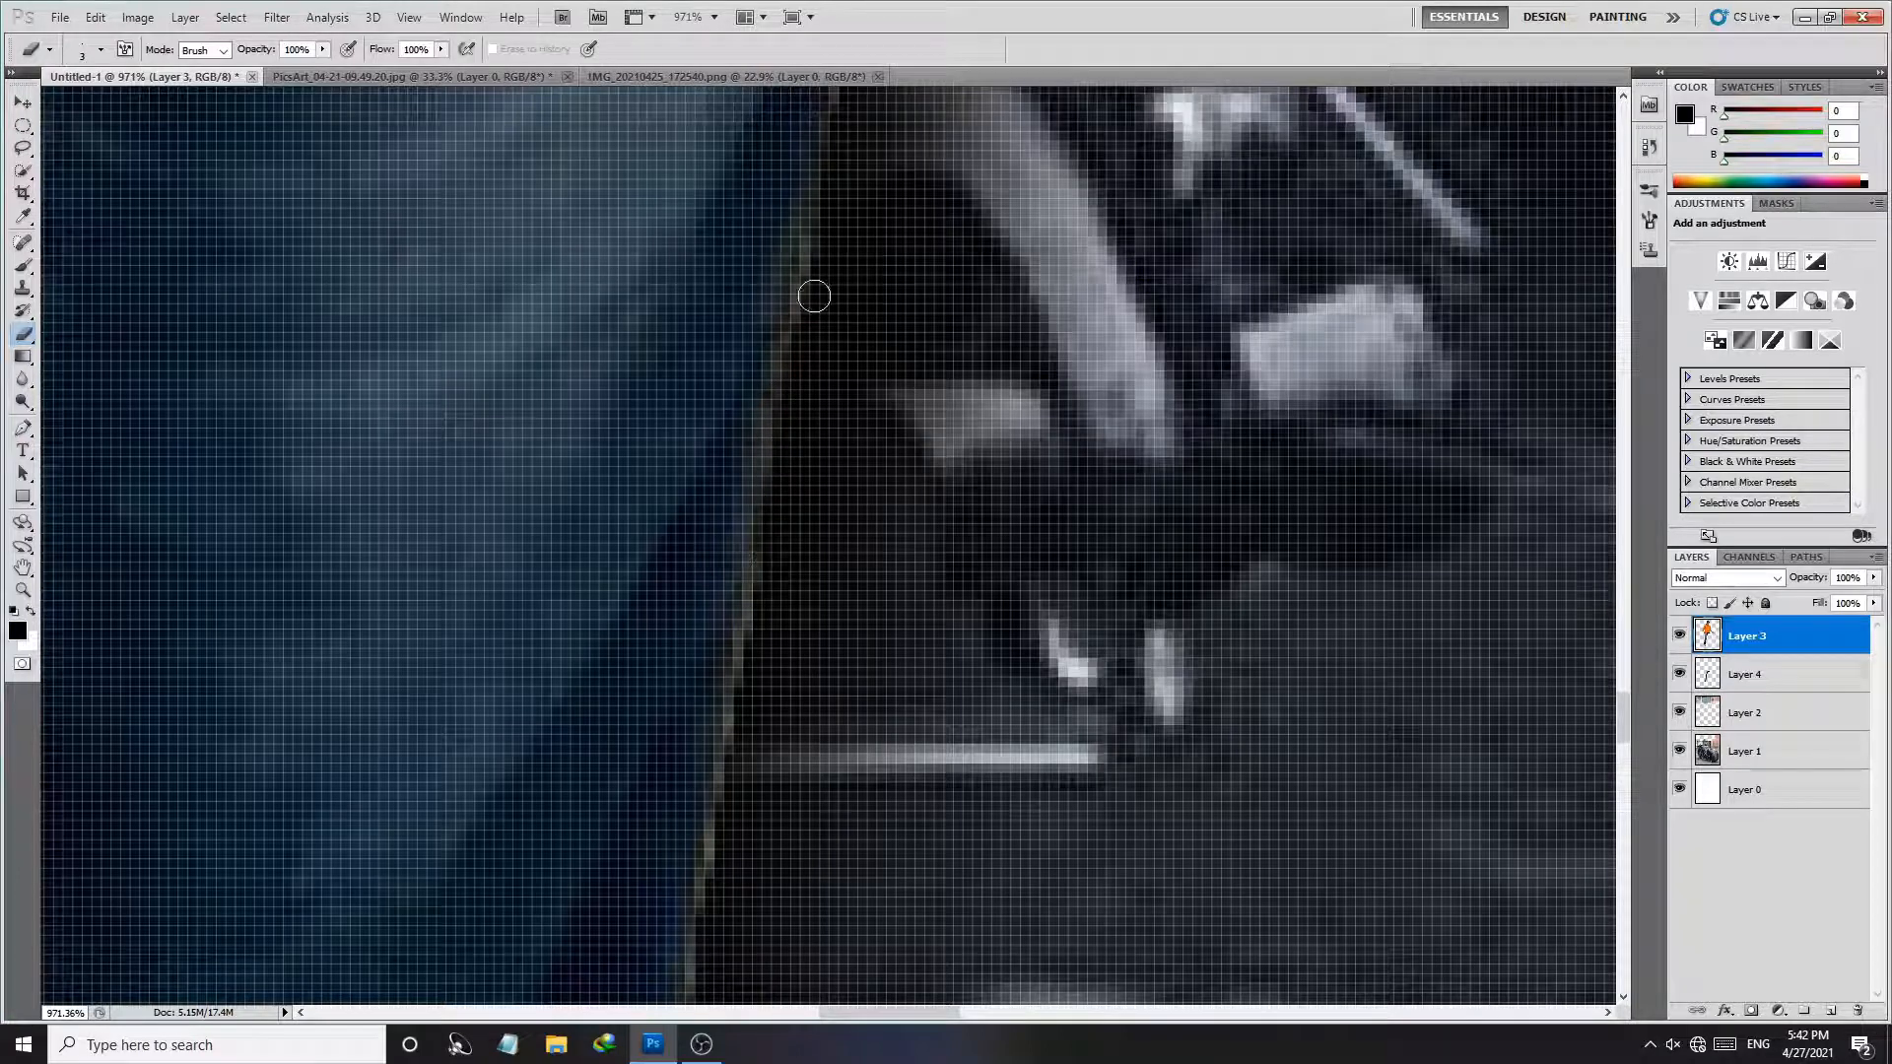
{"action": "left_click_drag", "start_coordinate": [896, 858], "coordinate": [938, 348]}
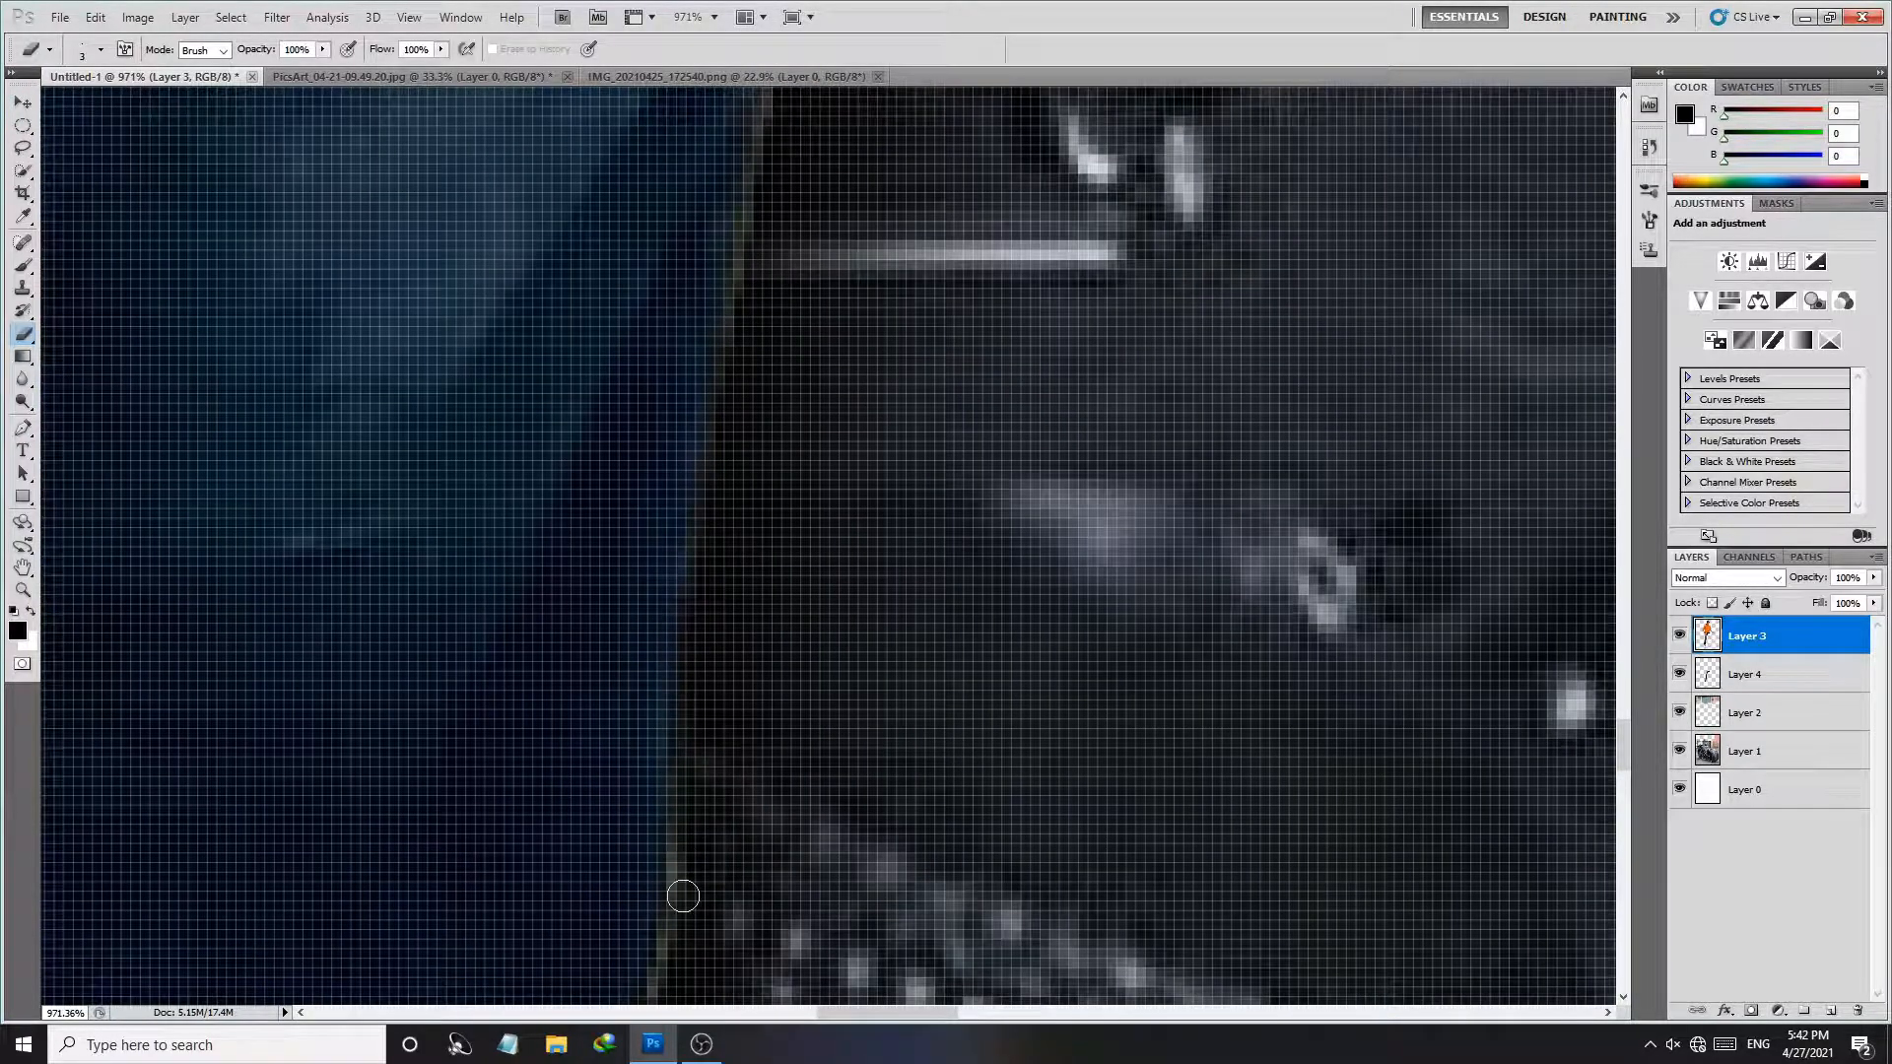
Step: Erase the remaining fringe on Layer 3 from the lower calf to the jeans hem with the 3 px Eraser
{"action": "left_click_drag", "start_coordinate": [853, 477], "coordinate": [815, 326]}
{"action": "right_click", "coordinate": [818, 328]}
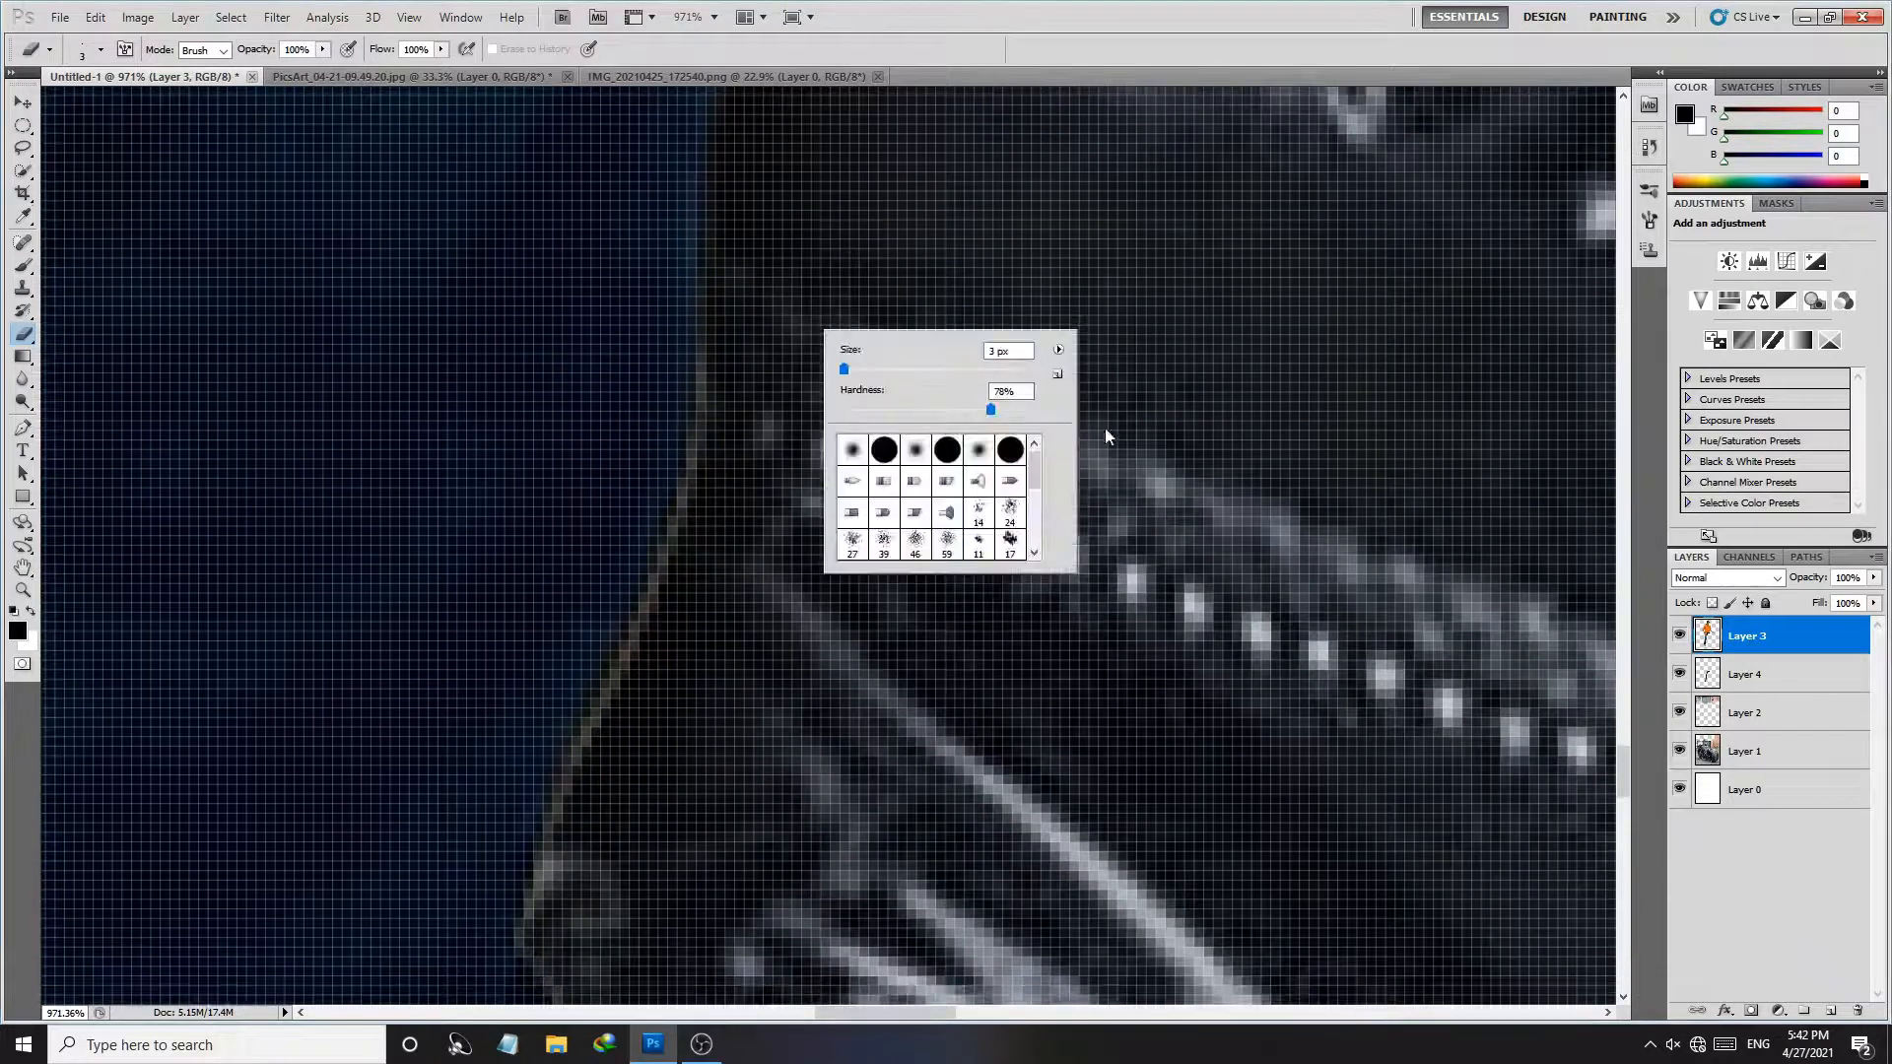
{"action": "key", "text": "Return"}
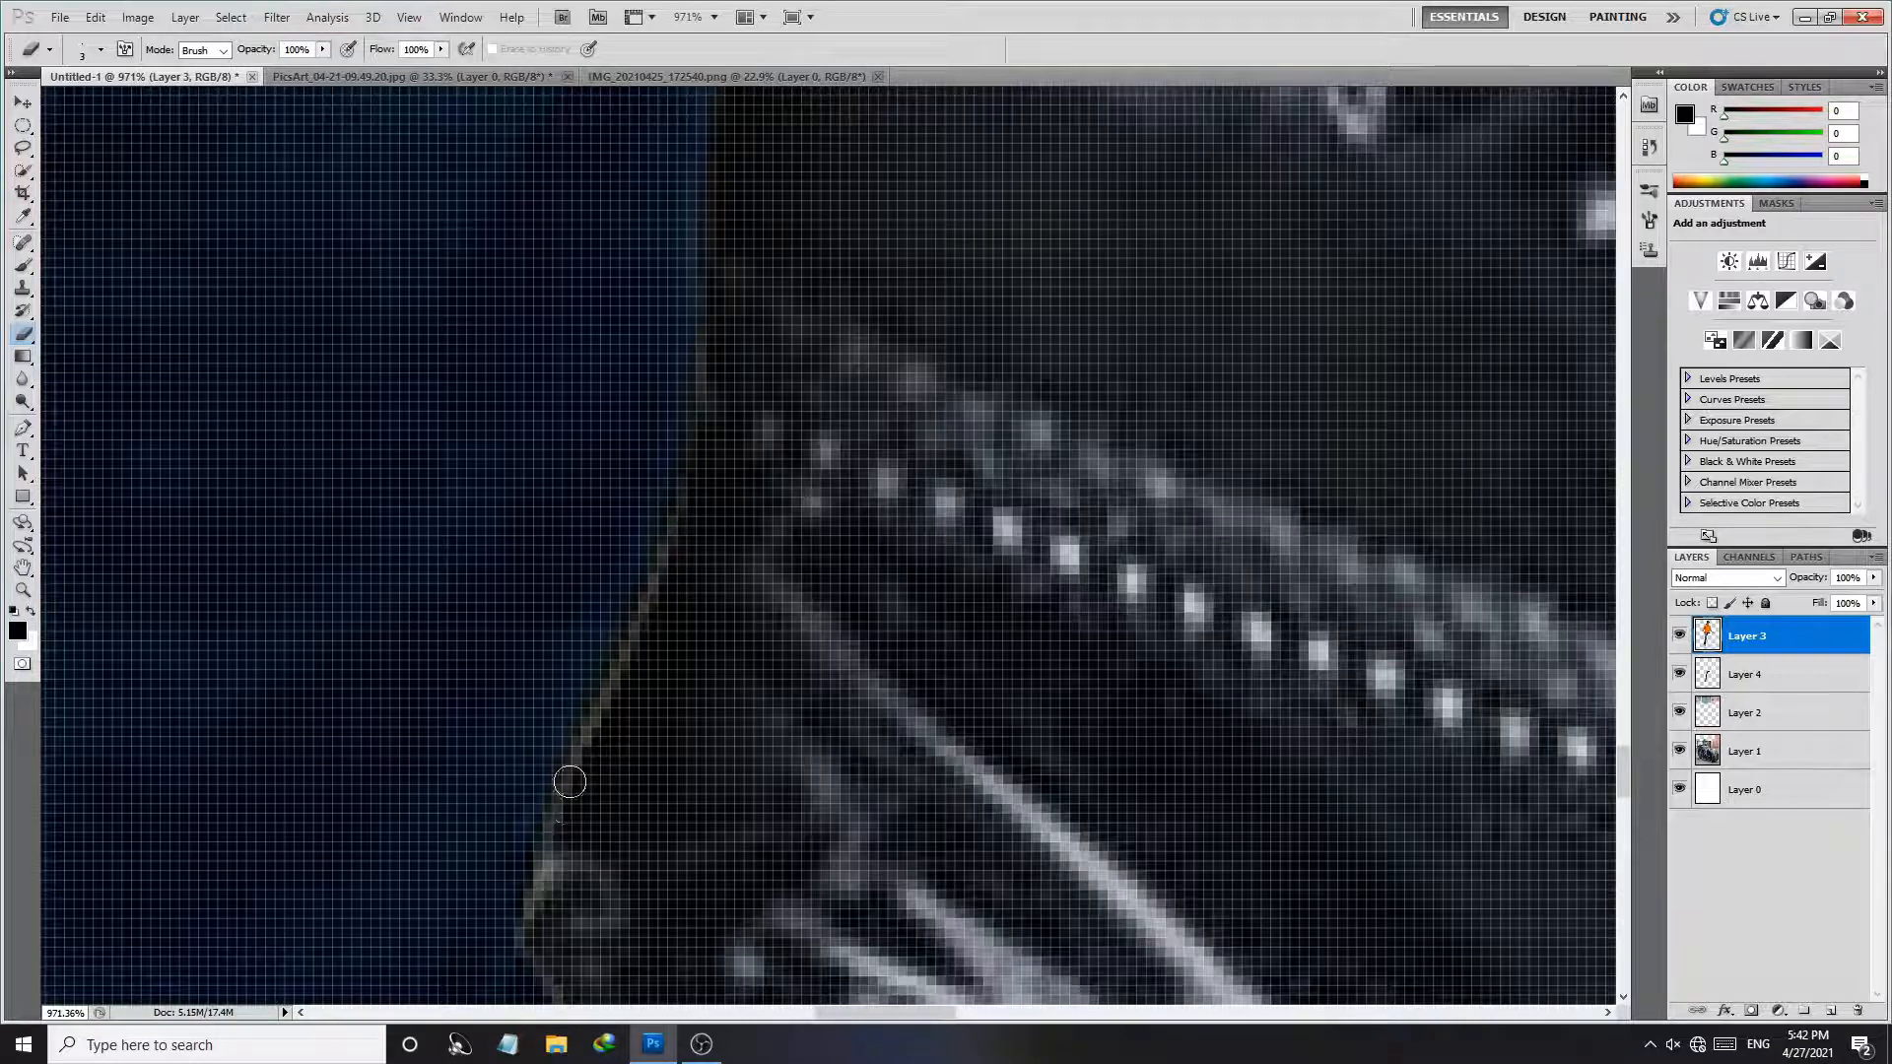
{"action": "left_click_drag", "start_coordinate": [739, 779], "coordinate": [844, 161]}
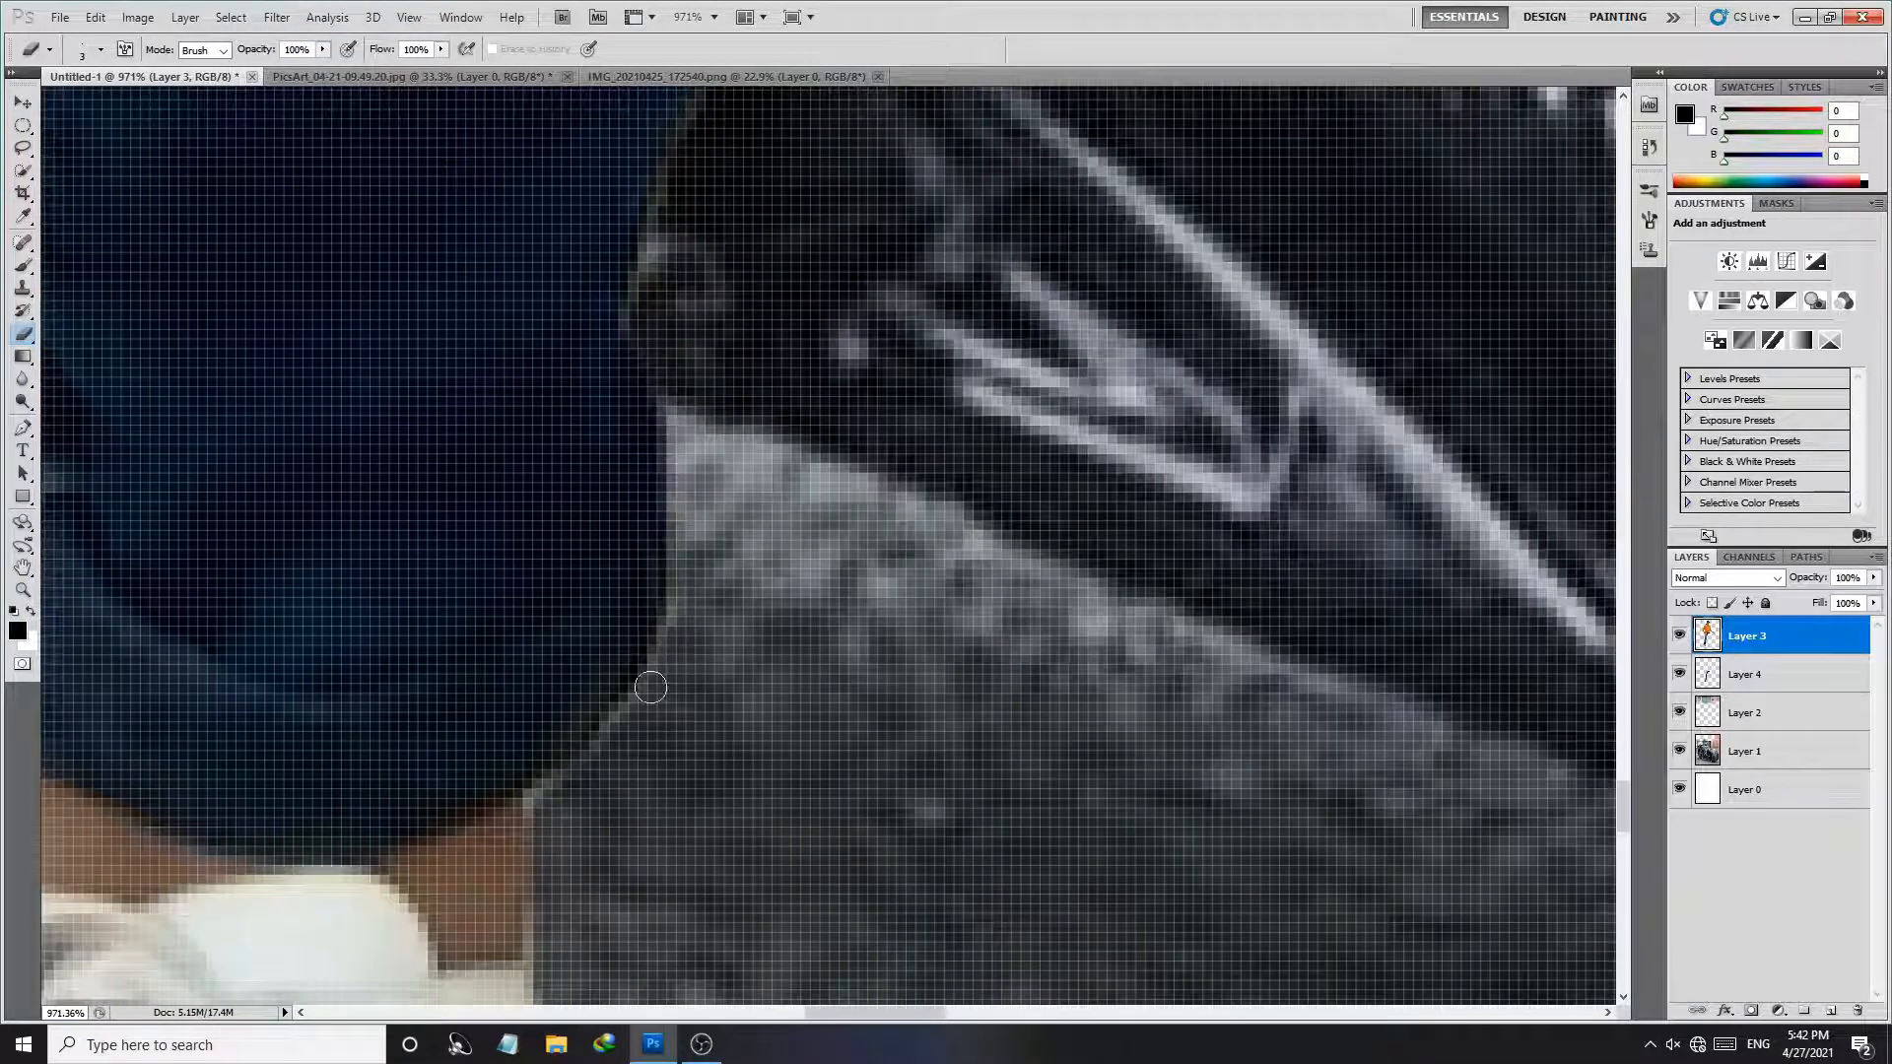
{"action": "left_click_drag", "start_coordinate": [1066, 638], "coordinate": [1035, 696]}
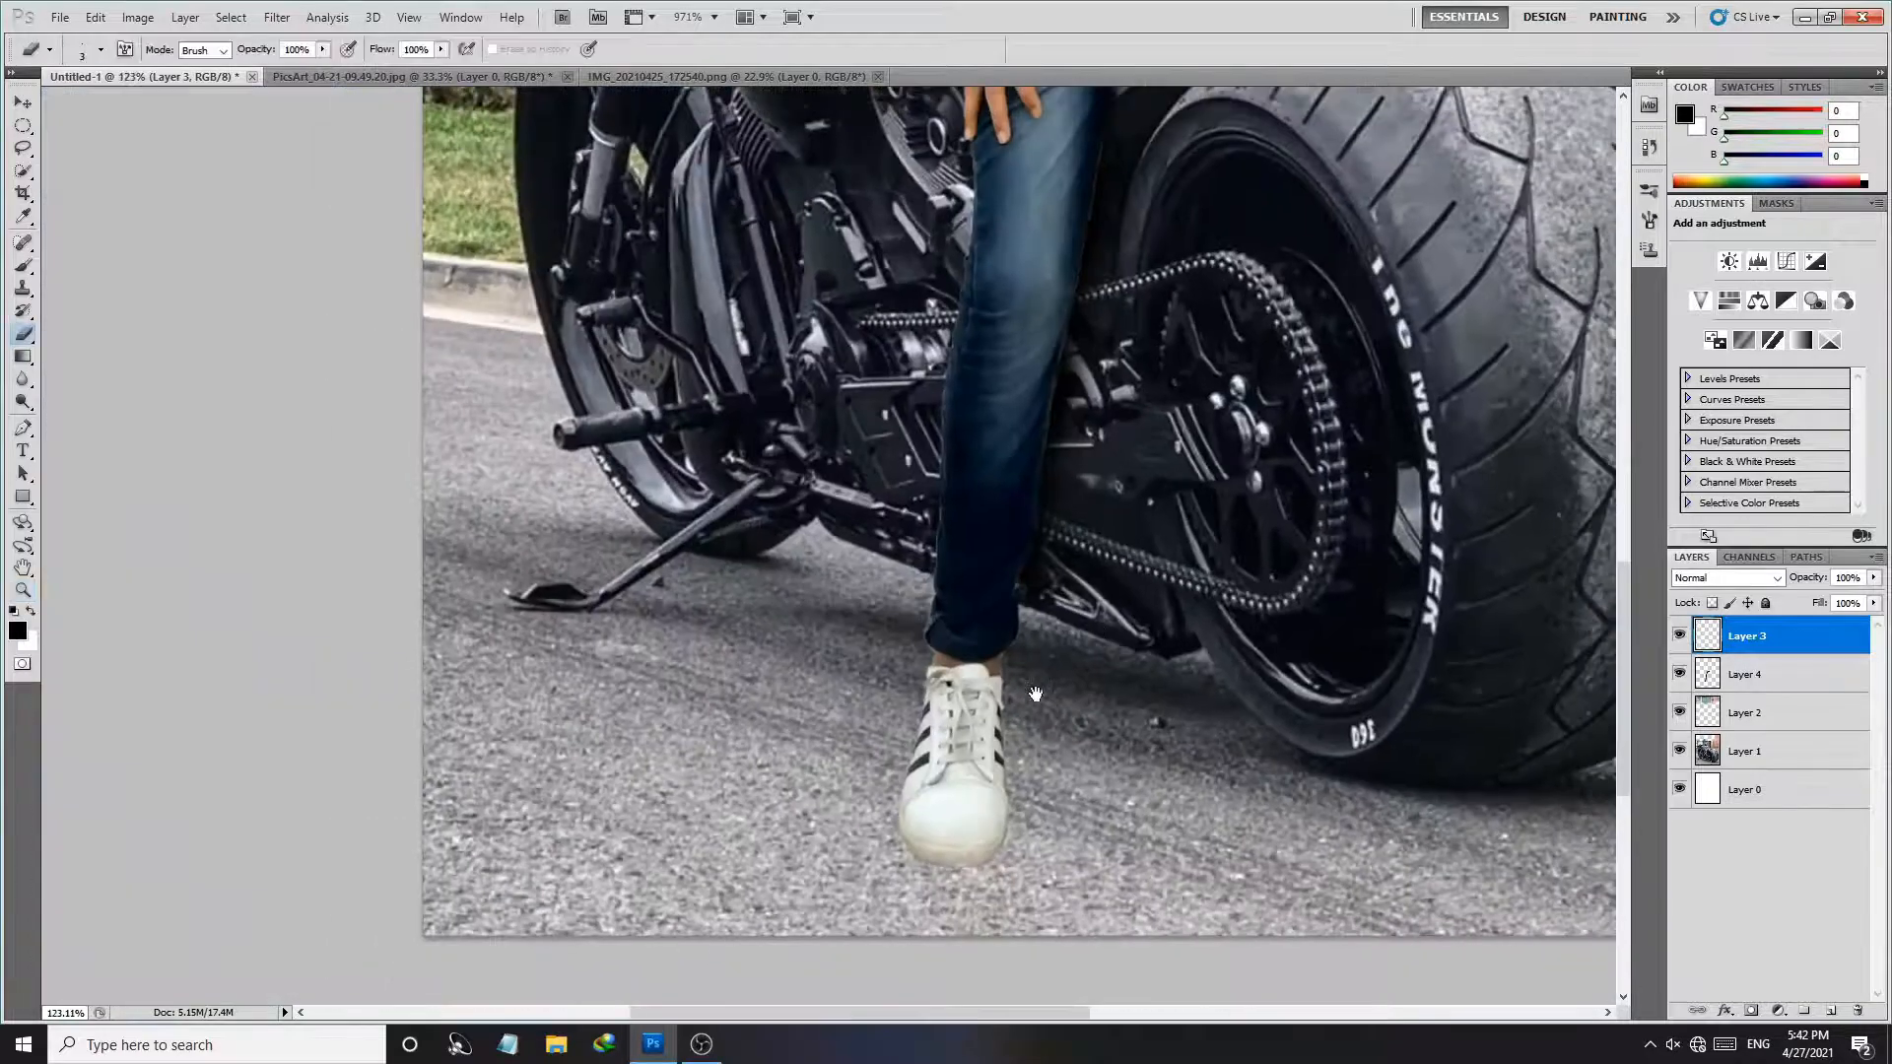
{"action": "left_click_drag", "start_coordinate": [1154, 575], "coordinate": [1027, 703]}
{"action": "left_click_drag", "start_coordinate": [1013, 579], "coordinate": [943, 673]}
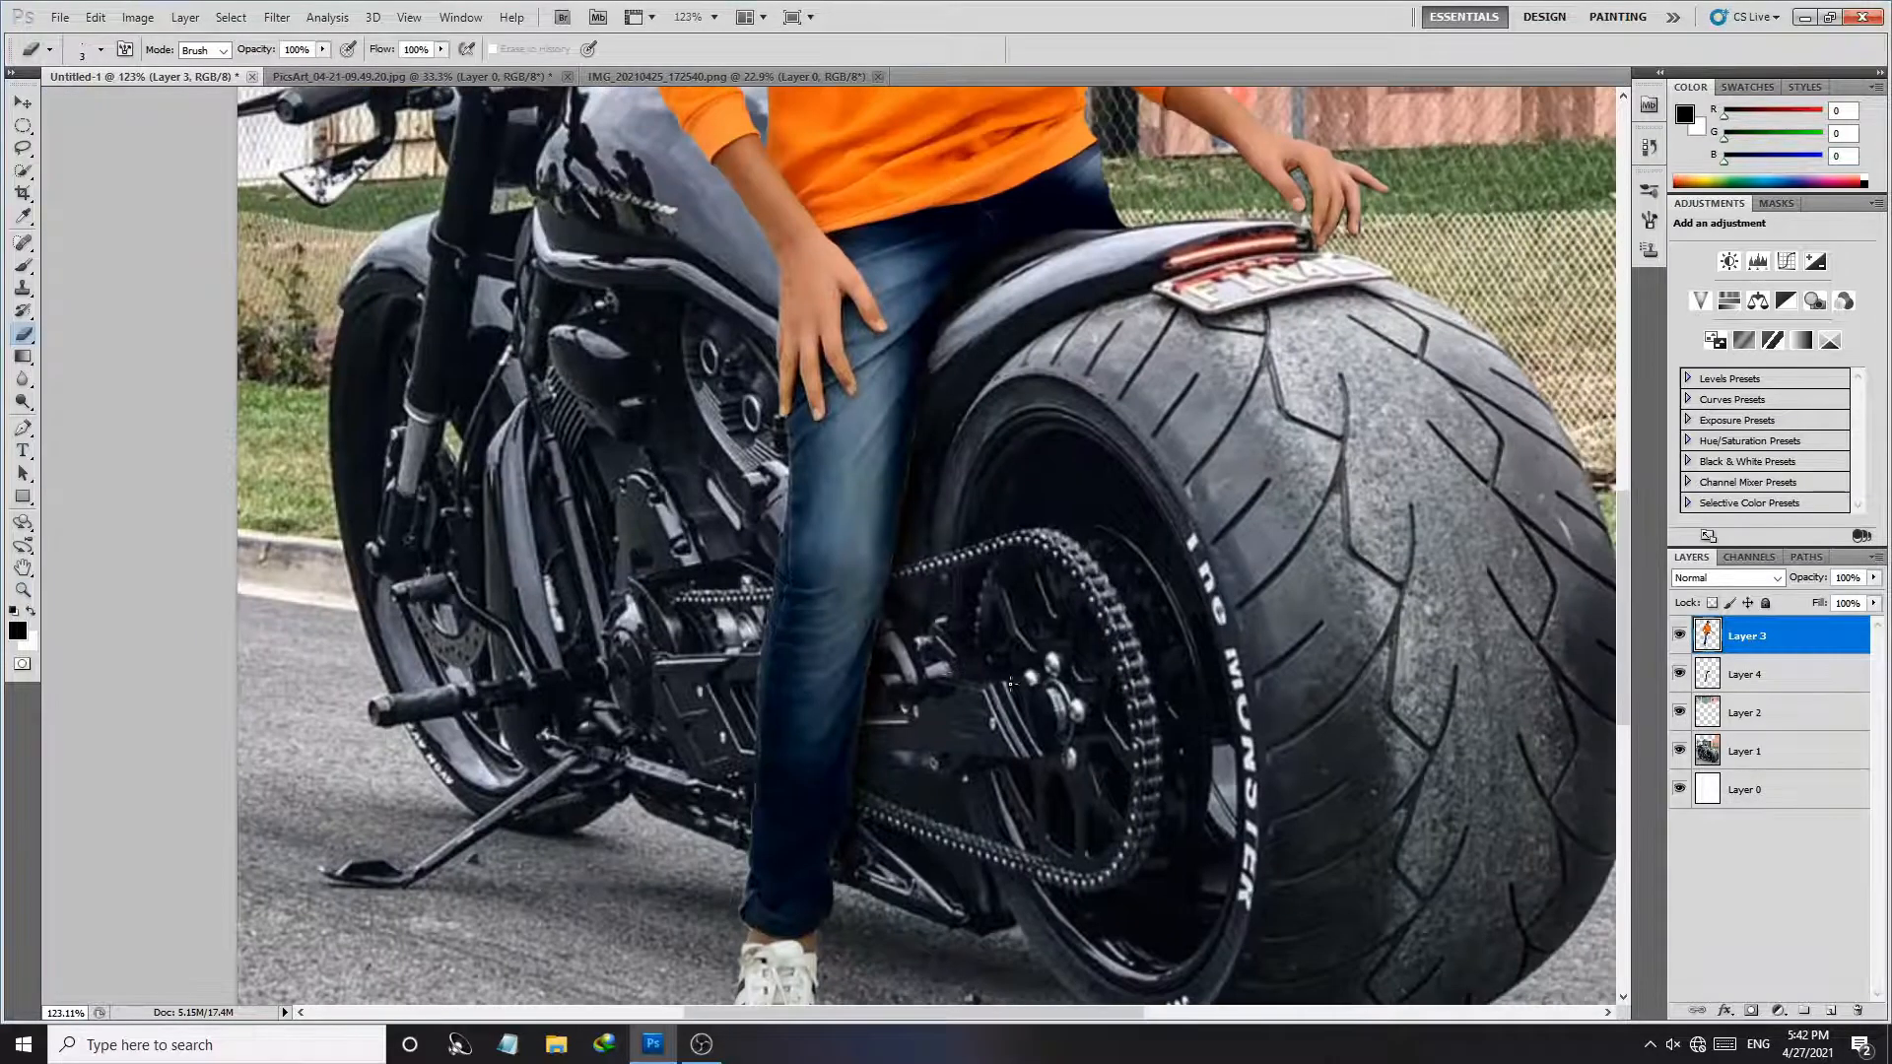
Step: Create a new layer above Layer 4 and paint one soft black dab on the road beside the shoe with a size 204 brush
{"action": "left_click", "coordinate": [1764, 678]}
{"action": "left_click", "coordinate": [1831, 1012]}
{"action": "left_click_drag", "start_coordinate": [805, 941], "coordinate": [937, 732]}
{"action": "left_click", "coordinate": [25, 266]}
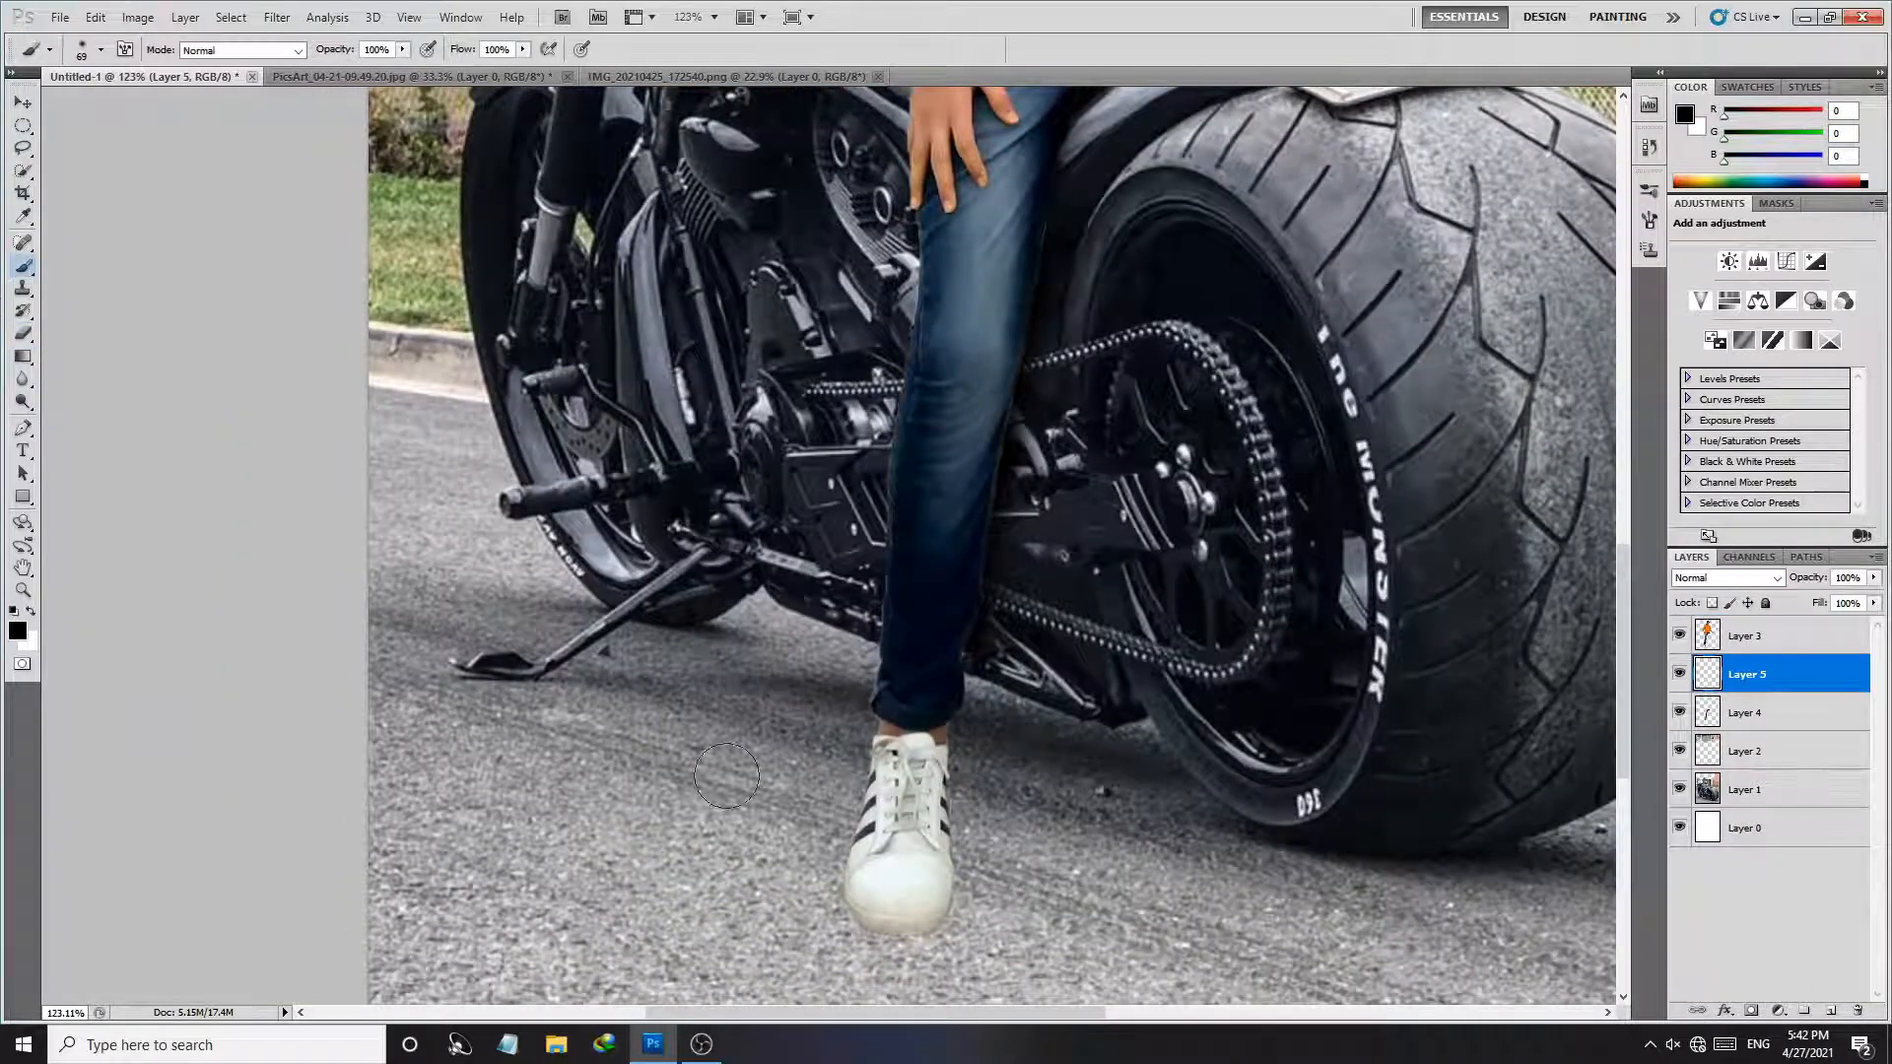
{"action": "left_click_drag", "start_coordinate": [854, 912], "coordinate": [885, 925]}
{"action": "left_click_drag", "start_coordinate": [687, 801], "coordinate": [718, 802]}
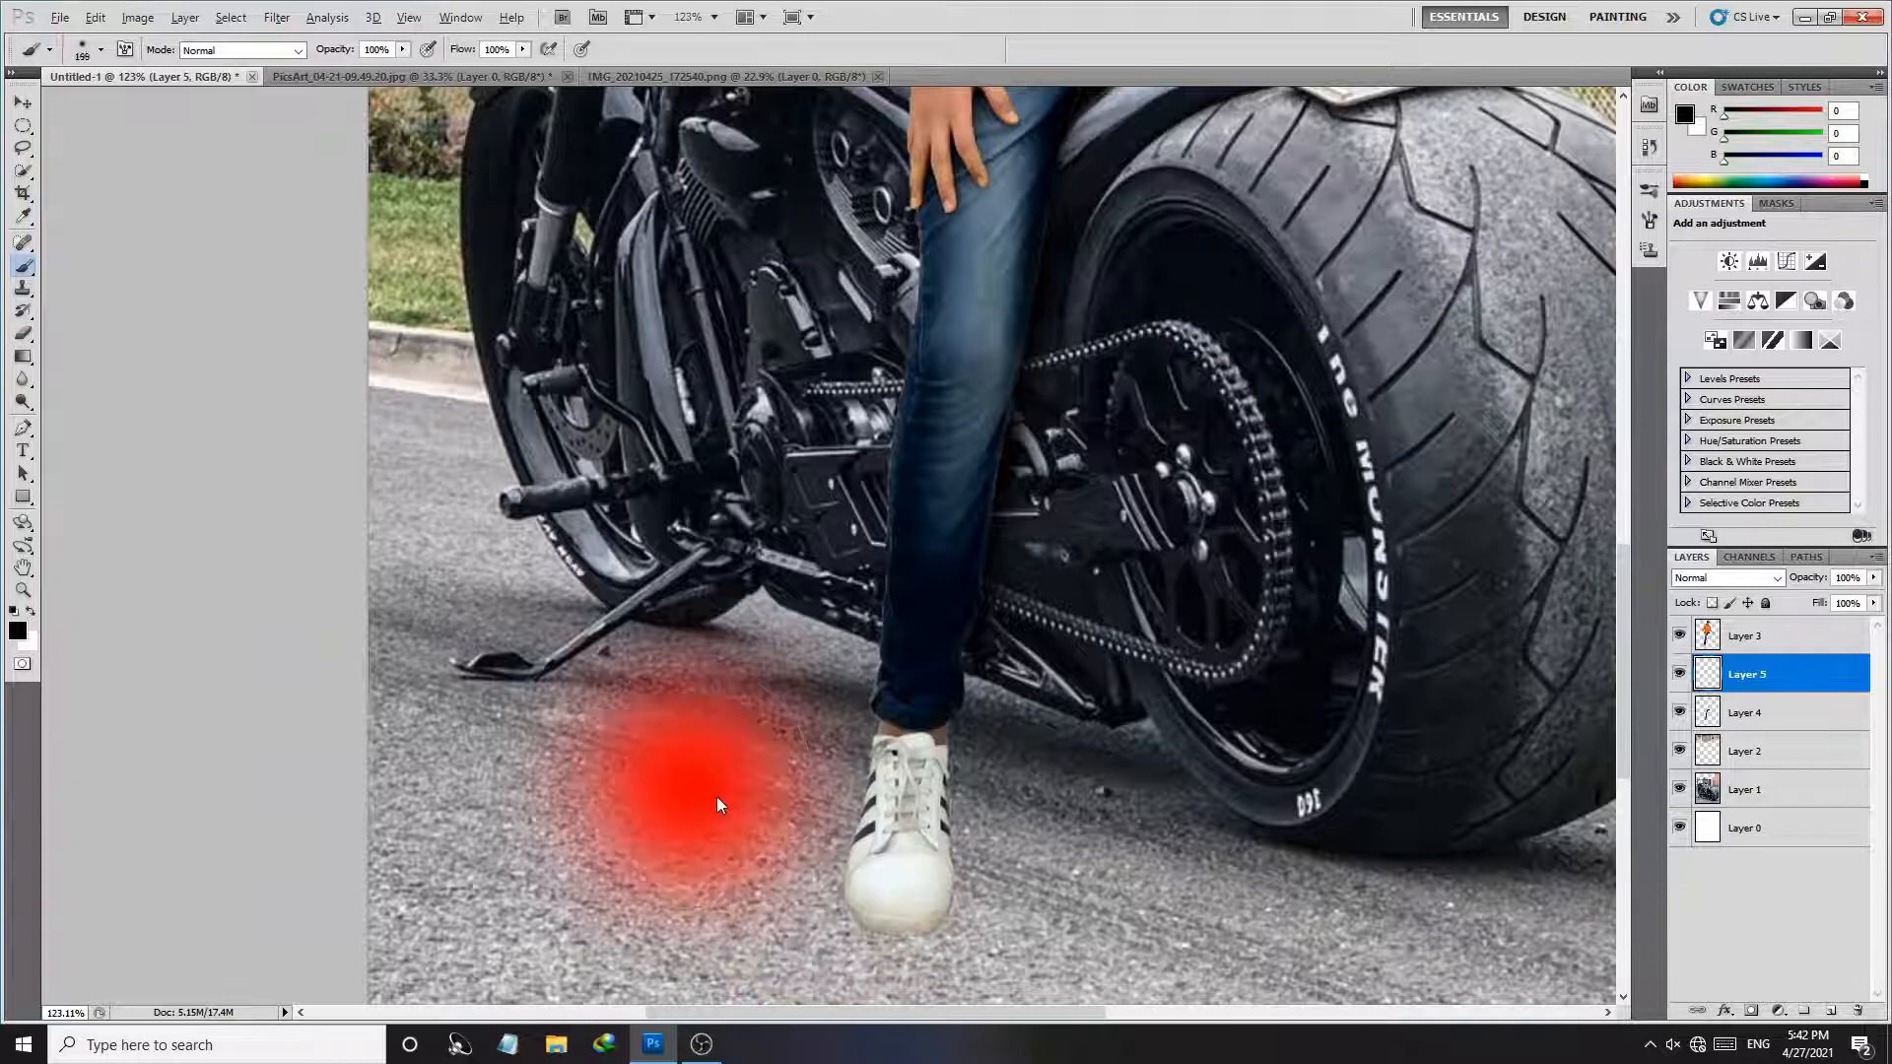
{"action": "left_click", "coordinate": [689, 808]}
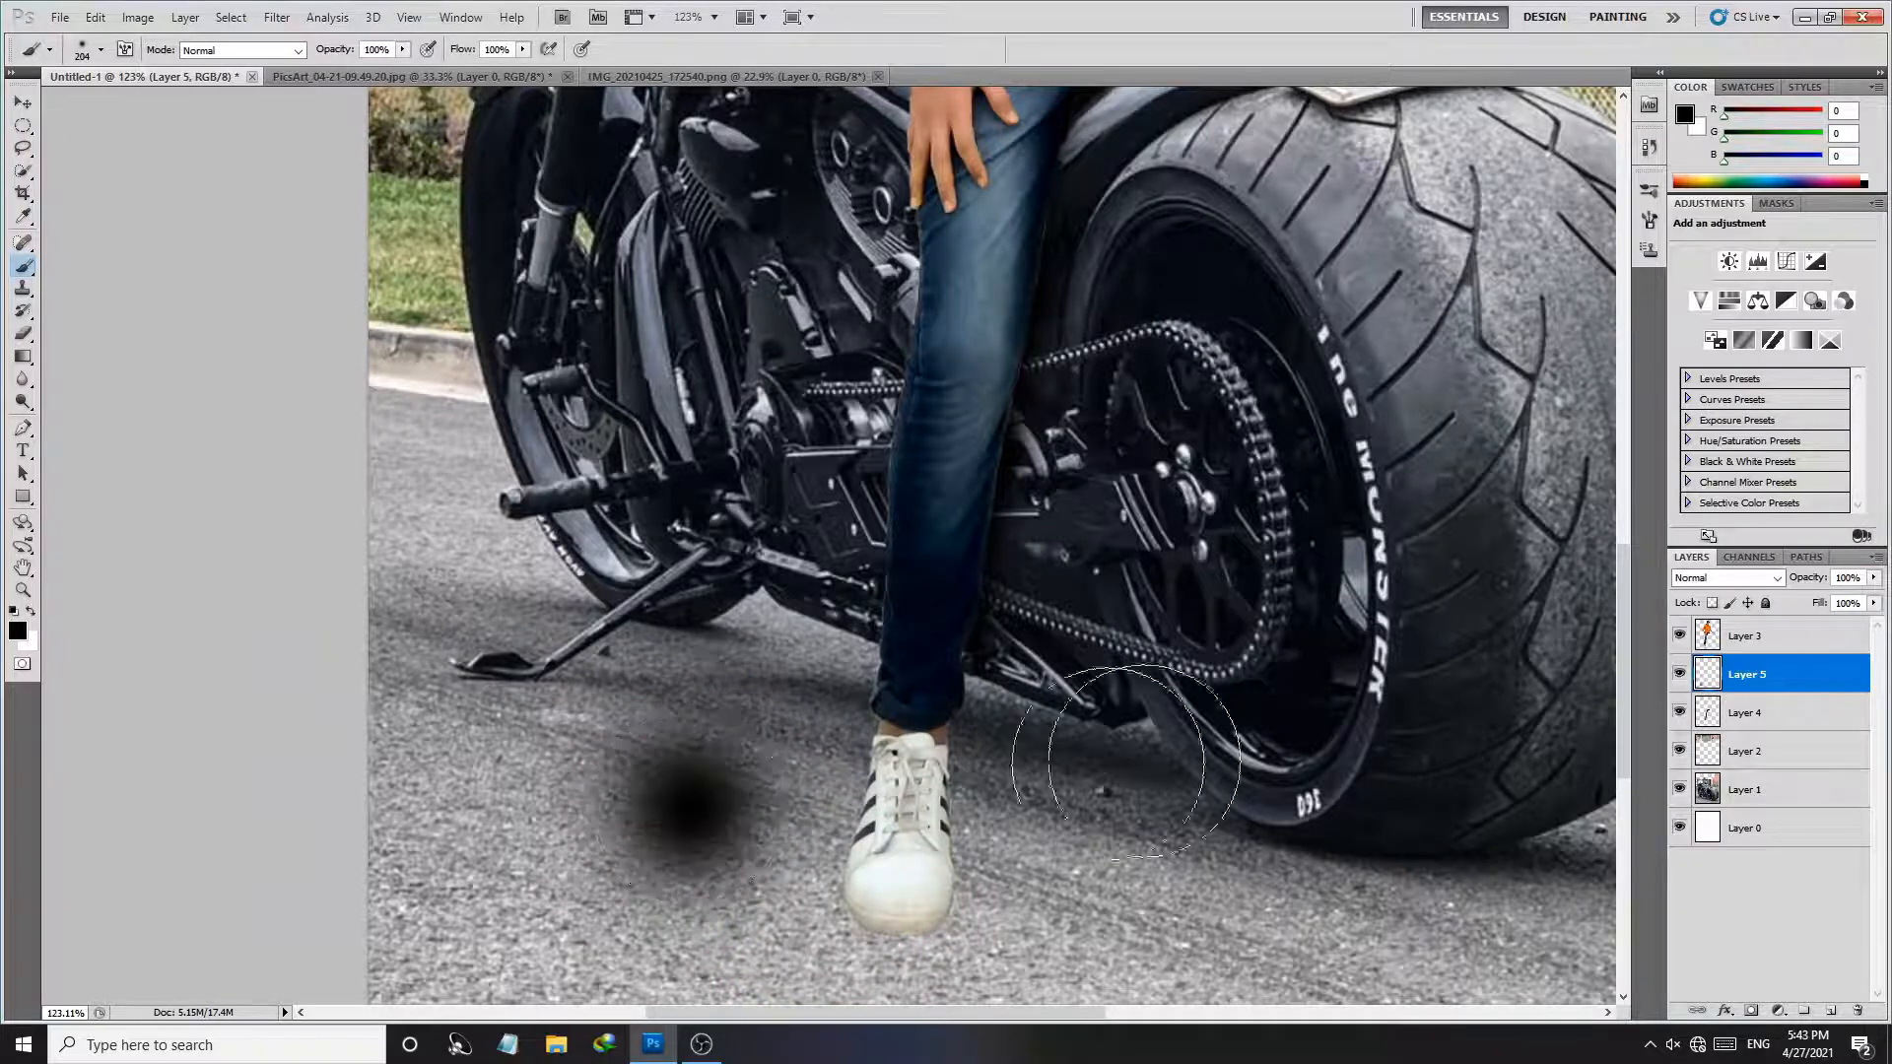
Step: Flatten and widen the black dab with Free Transform to about 127% width and 35% height, and place it beneath the shoe's toe
{"action": "key", "text": "ctrl+t"}
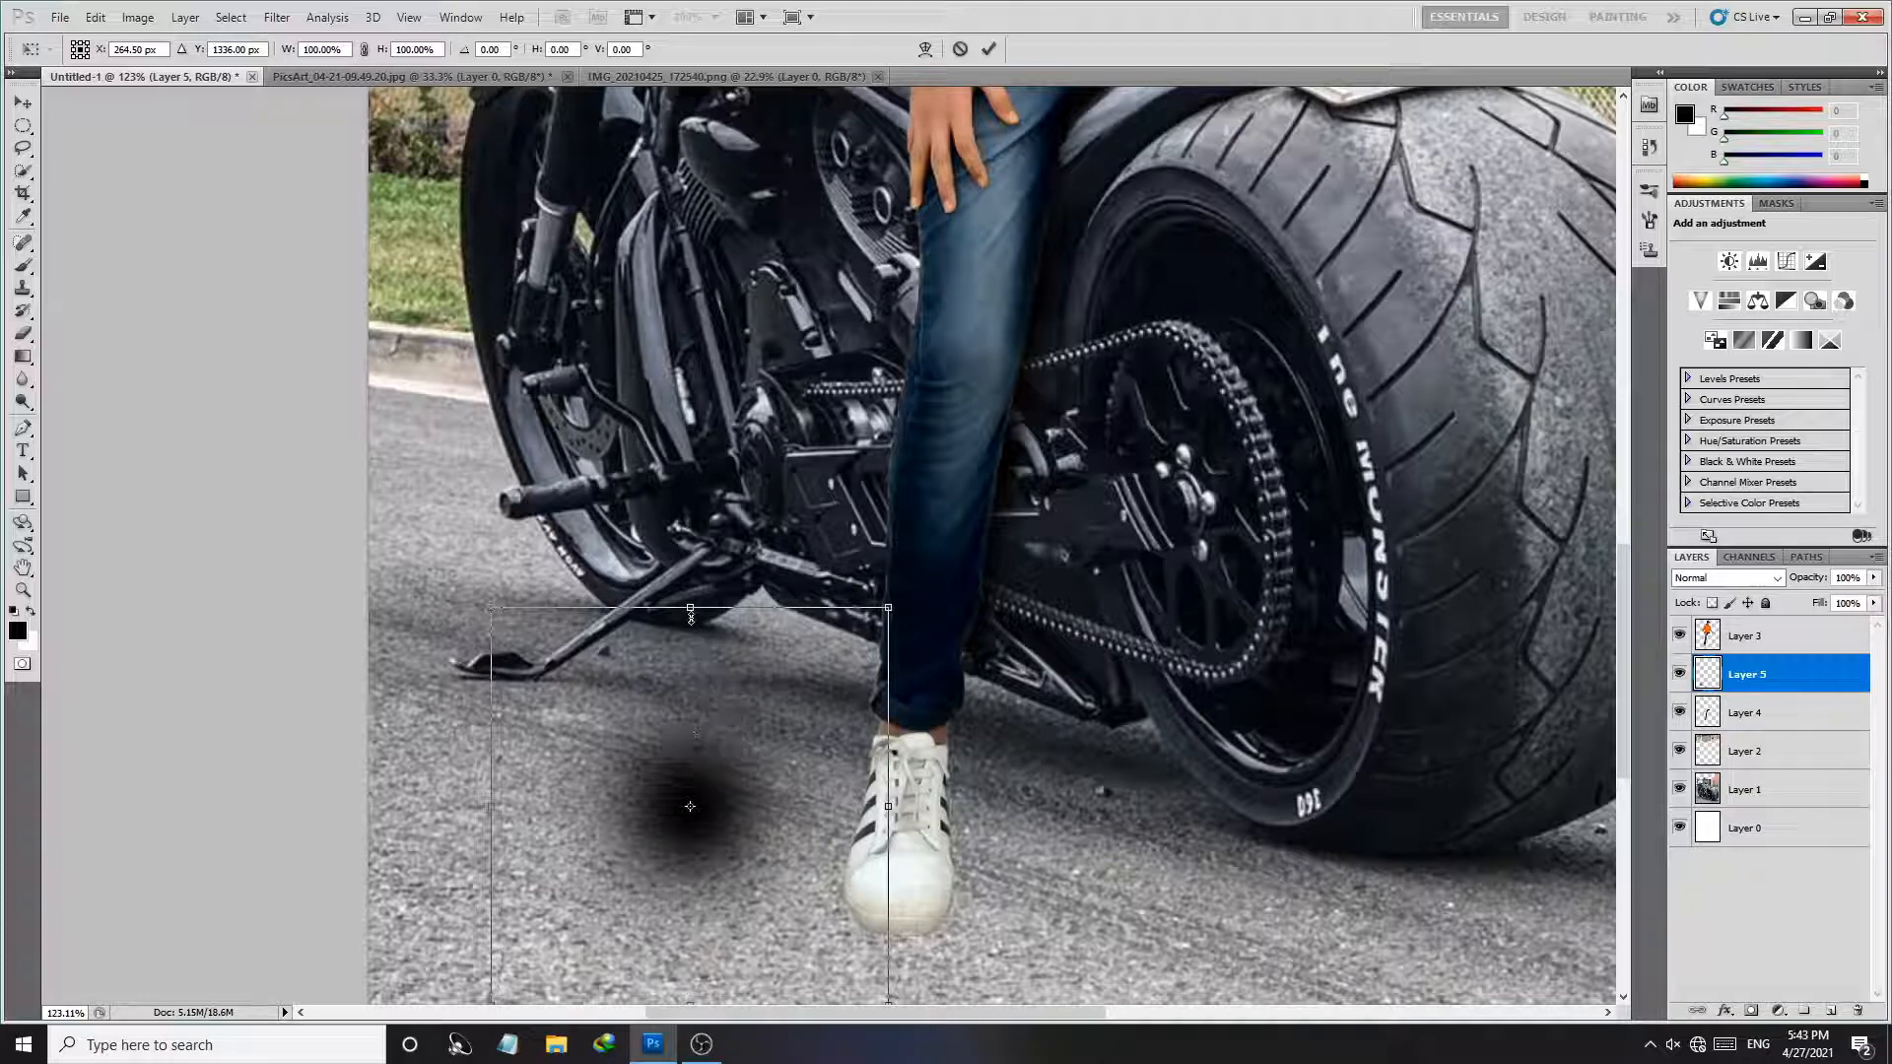
{"action": "left_click_drag", "start_coordinate": [688, 675], "coordinate": [688, 676]}
{"action": "left_click_drag", "start_coordinate": [692, 803], "coordinate": [702, 661]}
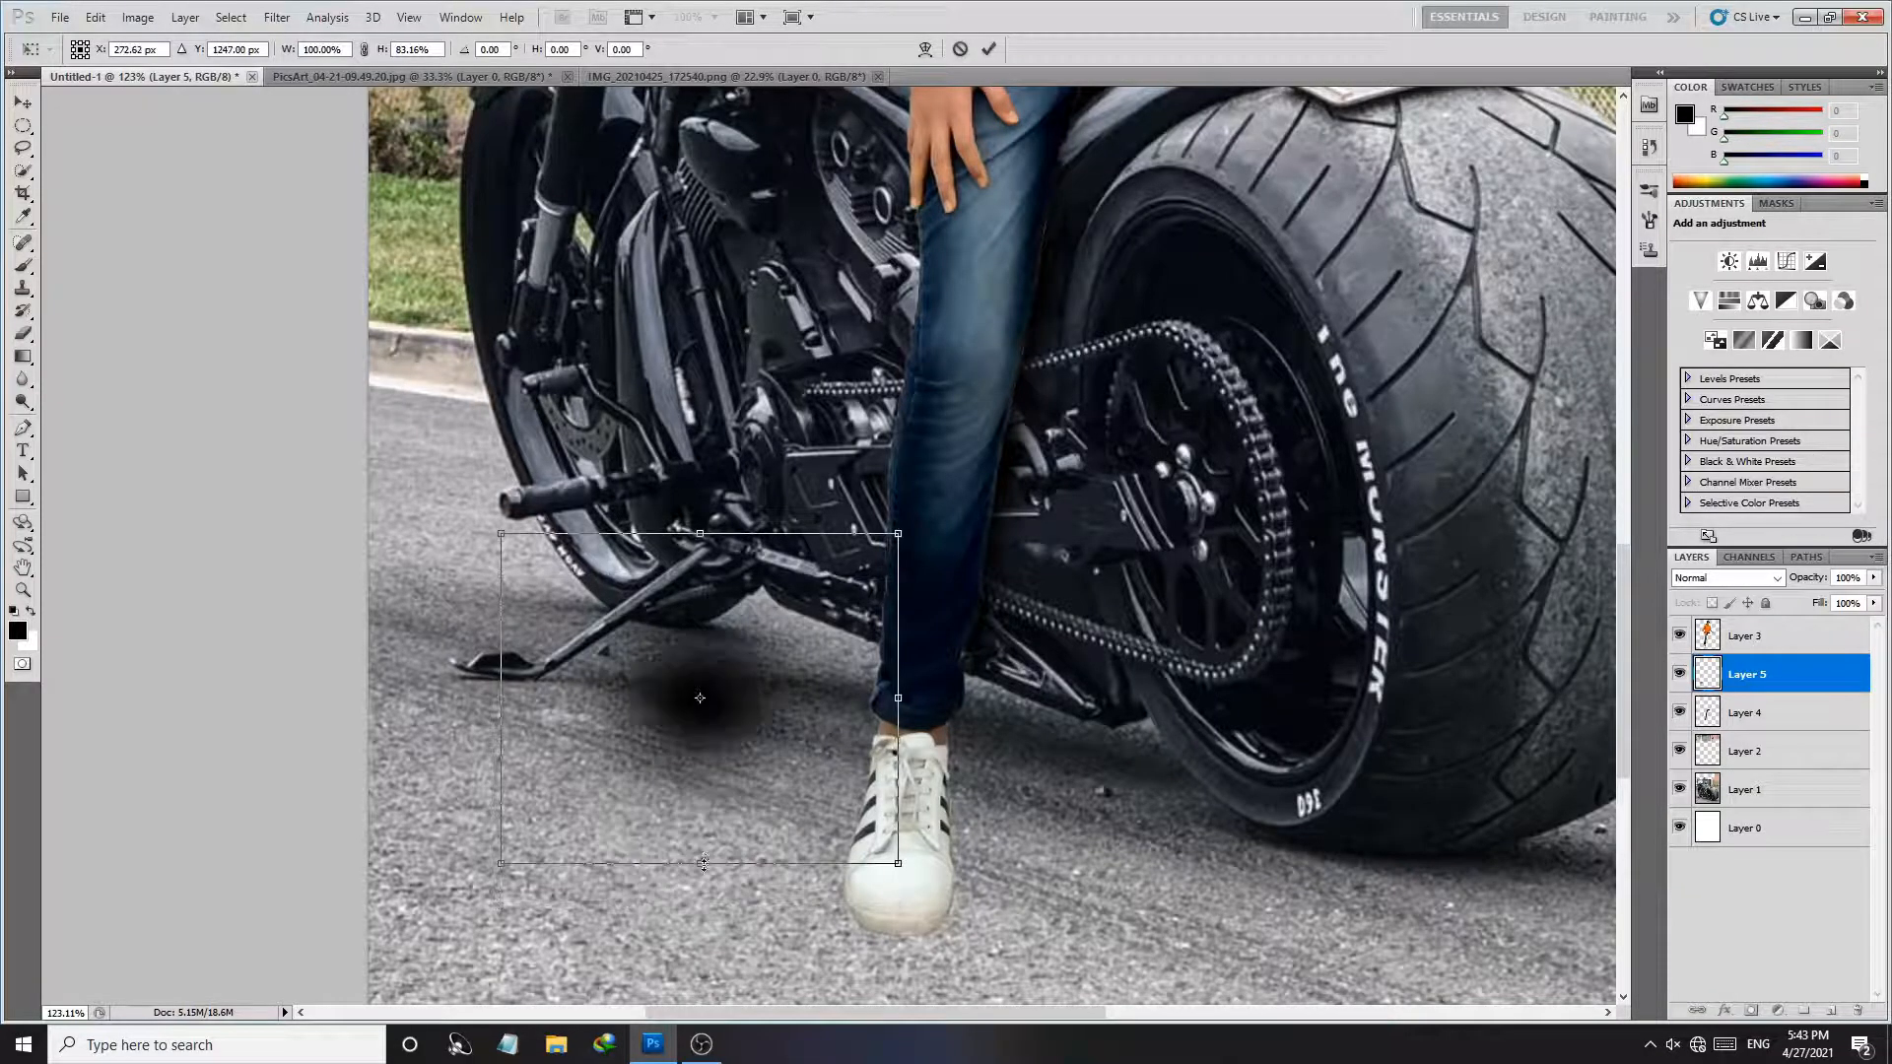
{"action": "left_click_drag", "start_coordinate": [700, 864], "coordinate": [700, 671]}
{"action": "left_click_drag", "start_coordinate": [1007, 598], "coordinate": [1011, 598]}
{"action": "mouse_move", "coordinate": [850, 611]}
{"action": "left_mouse_down"}
{"action": "mouse_move", "coordinate": [928, 880]}
{"action": "mouse_move", "coordinate": [1003, 933]}
{"action": "left_mouse_up"}
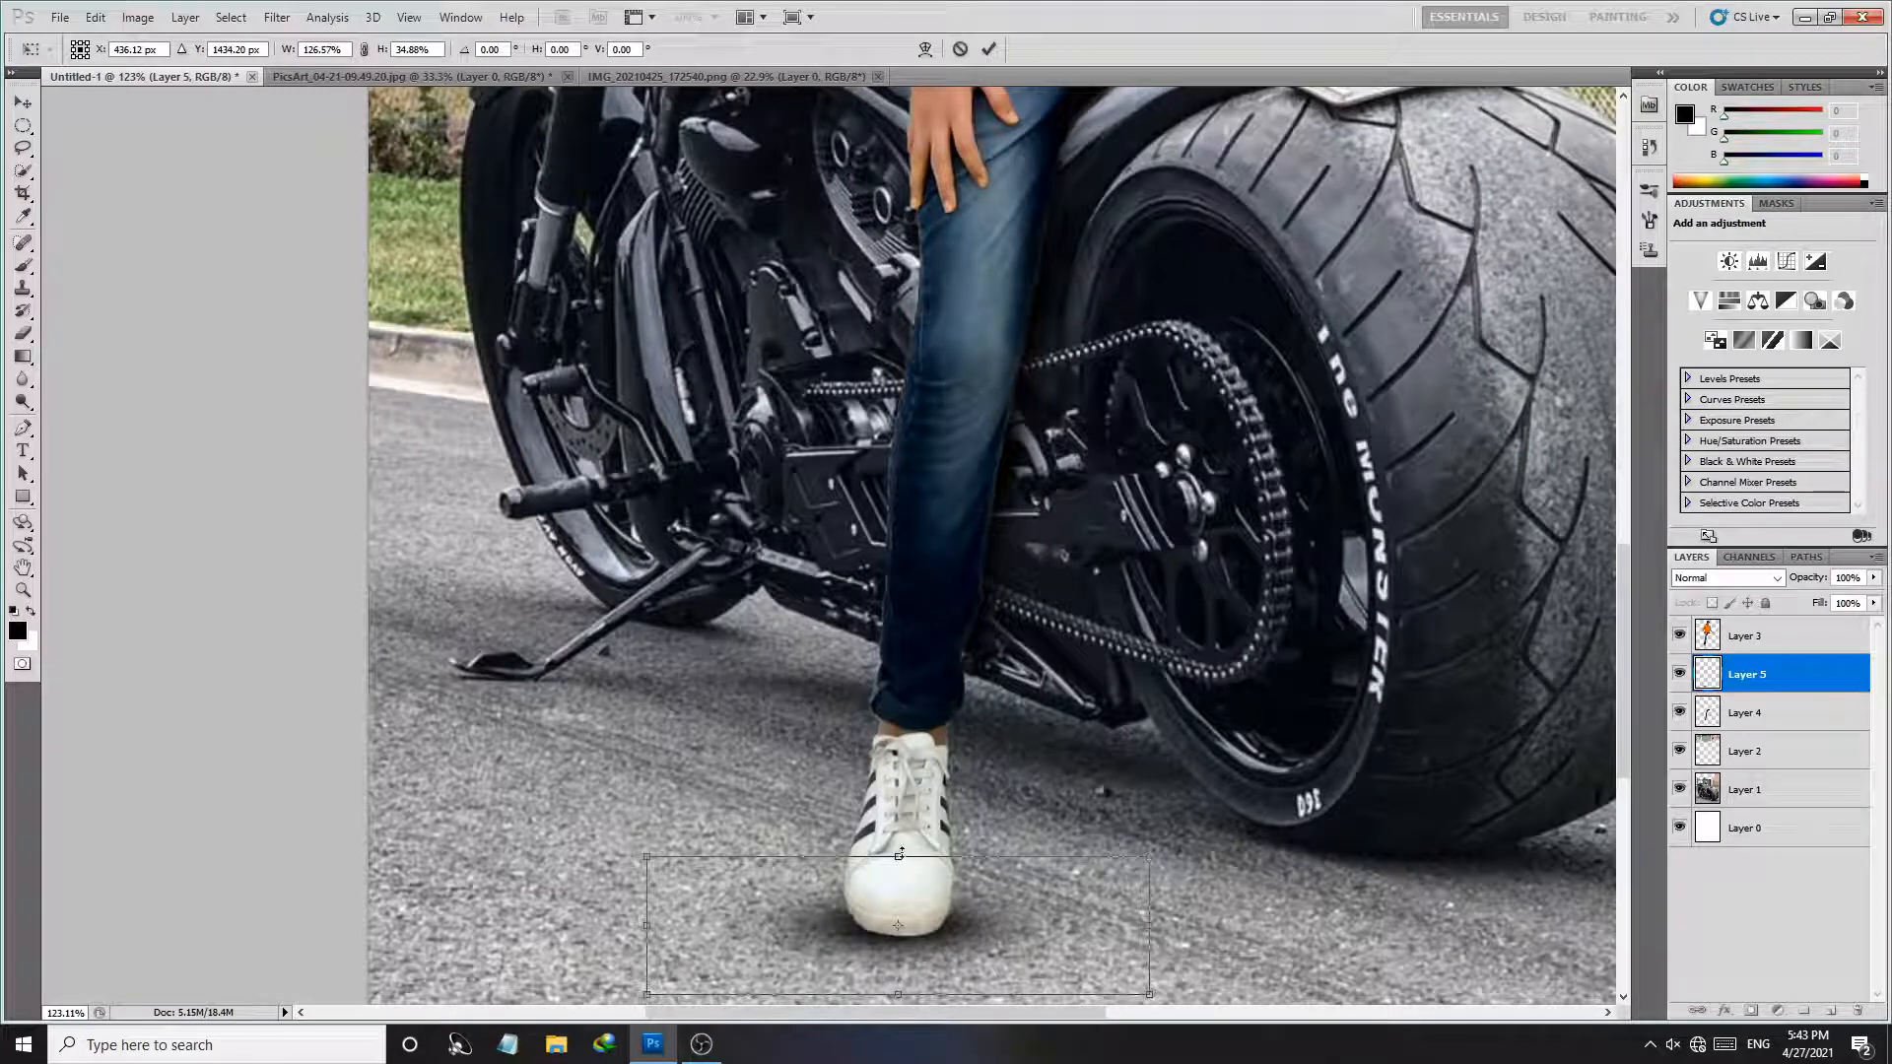
Step: Fine-tune the shoe shadow's position, scale it to 122.59% width and 41.81% height, and reduce its layer opacity to 67%
{"action": "left_click_drag", "start_coordinate": [900, 856], "coordinate": [900, 842]}
{"action": "left_click_drag", "start_coordinate": [959, 923], "coordinate": [965, 929]}
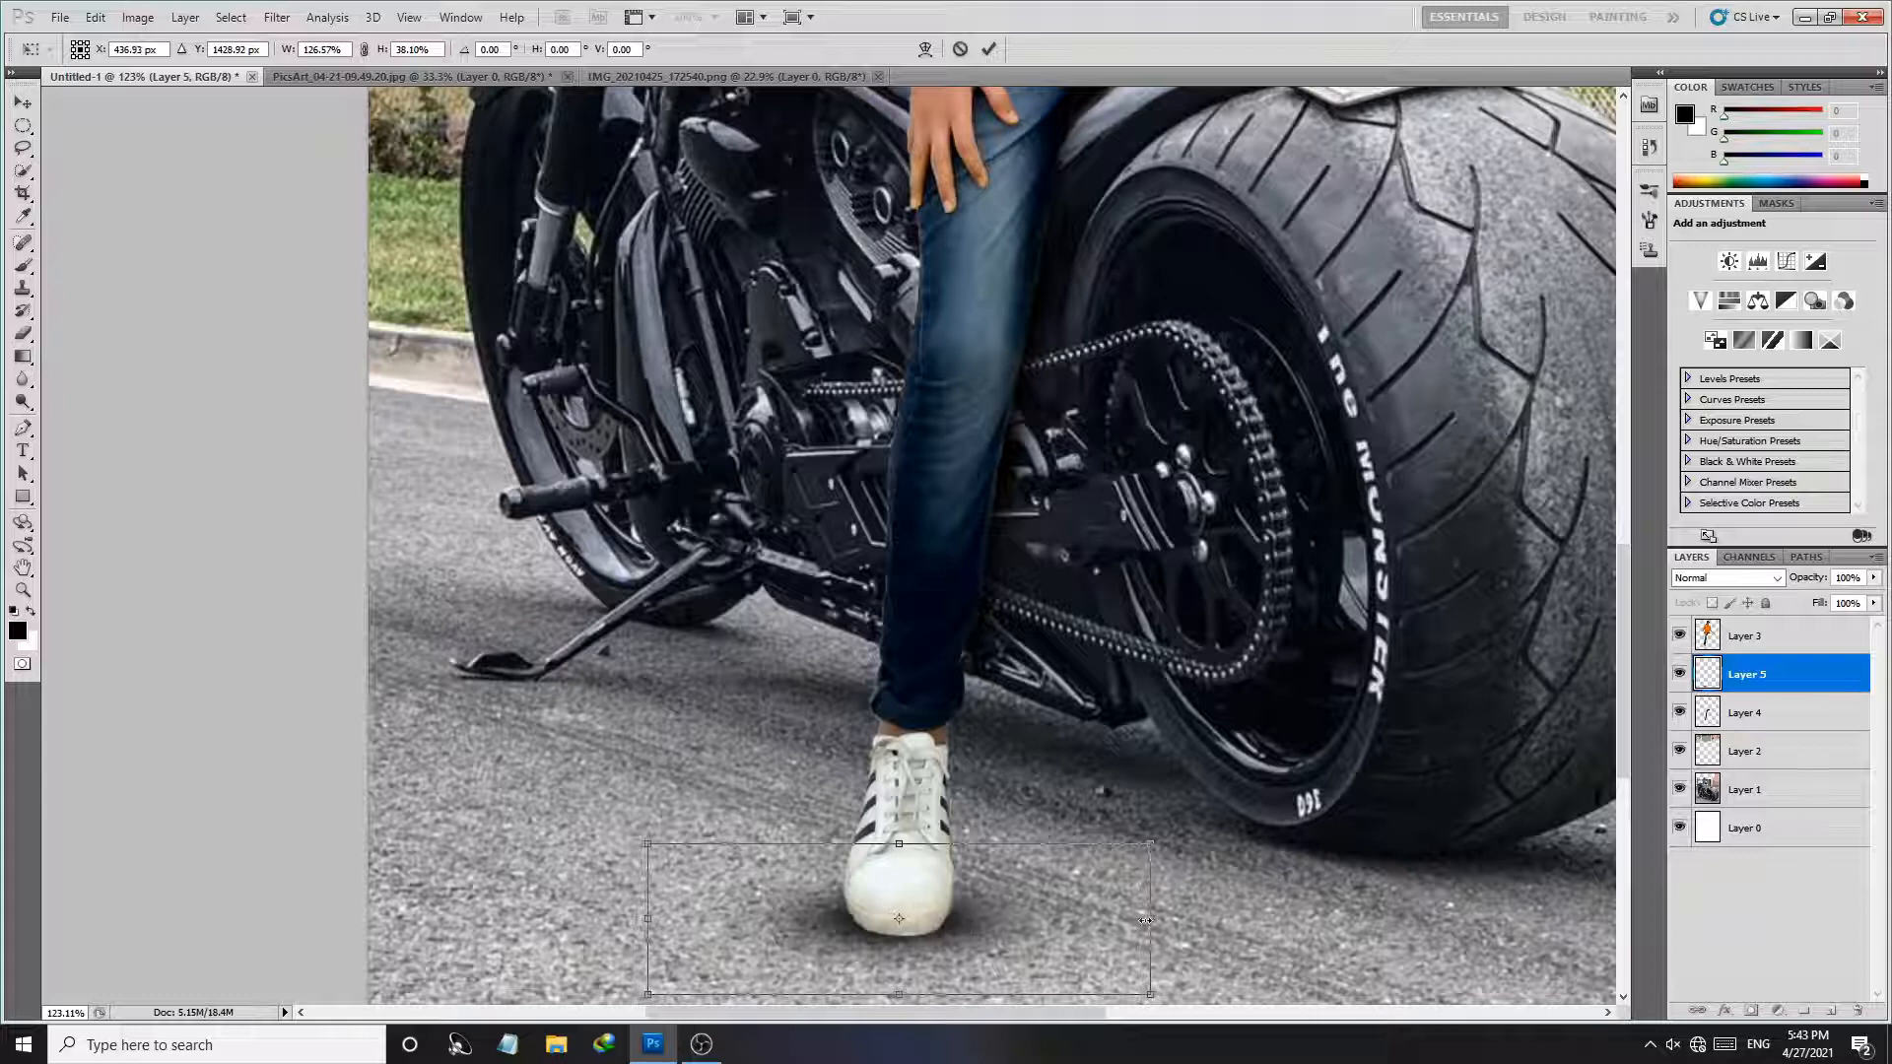
{"action": "left_click_drag", "start_coordinate": [1004, 926], "coordinate": [1013, 934]}
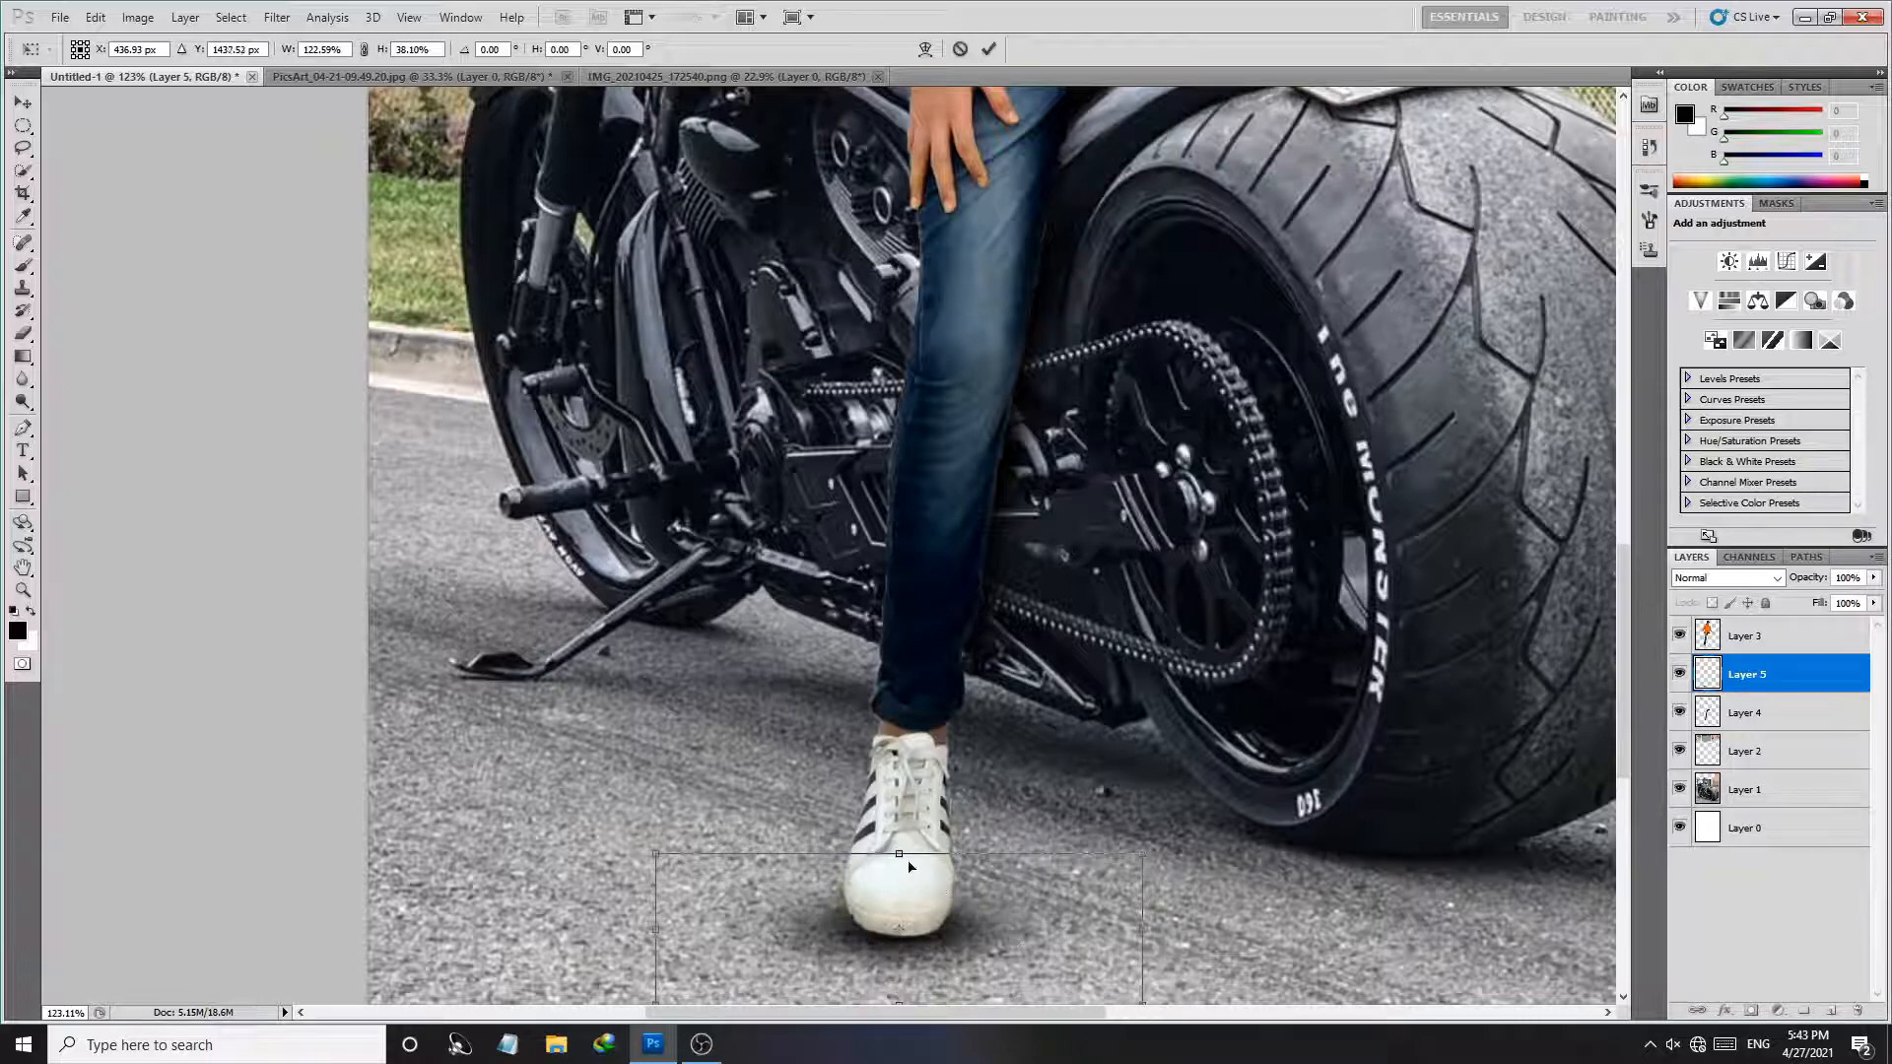
{"action": "left_click_drag", "start_coordinate": [902, 855], "coordinate": [900, 840]}
{"action": "left_click_drag", "start_coordinate": [1011, 932], "coordinate": [1006, 936]}
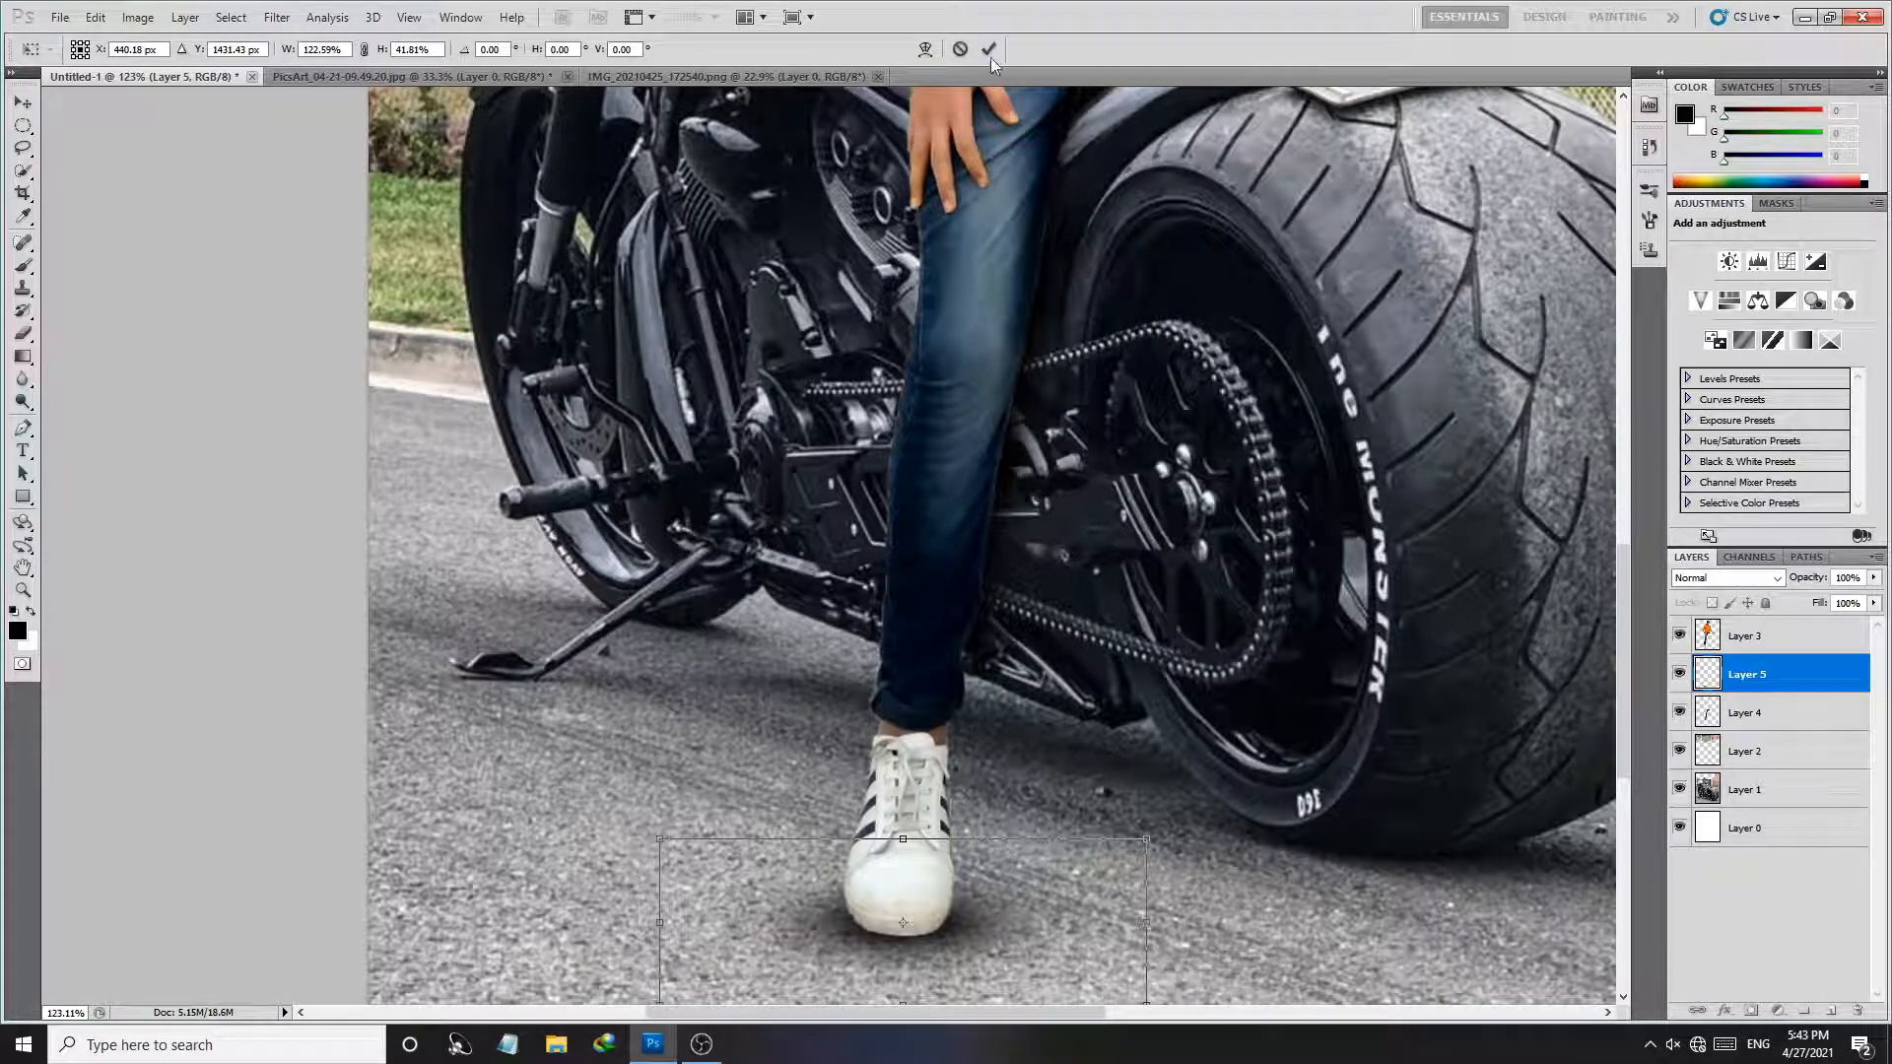
{"action": "key", "text": "Return"}
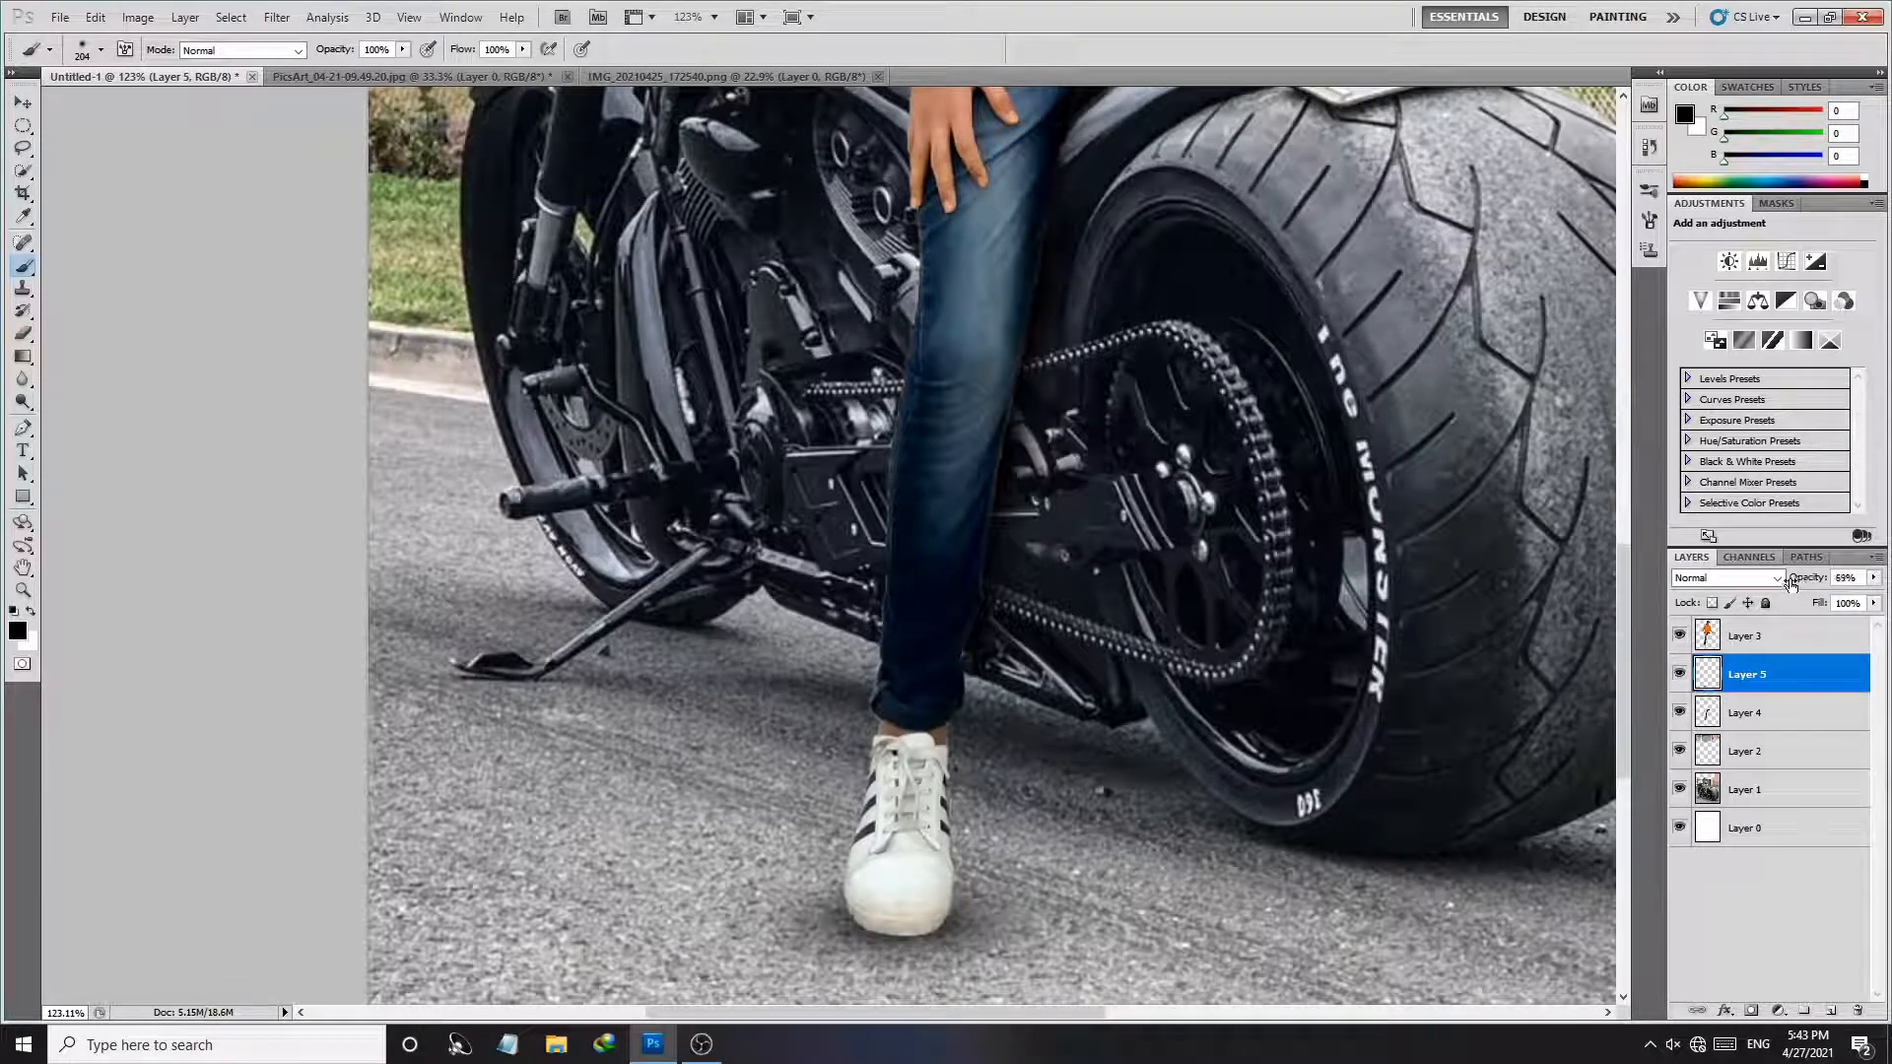
{"action": "left_click_drag", "start_coordinate": [1791, 582], "coordinate": [1788, 713]}
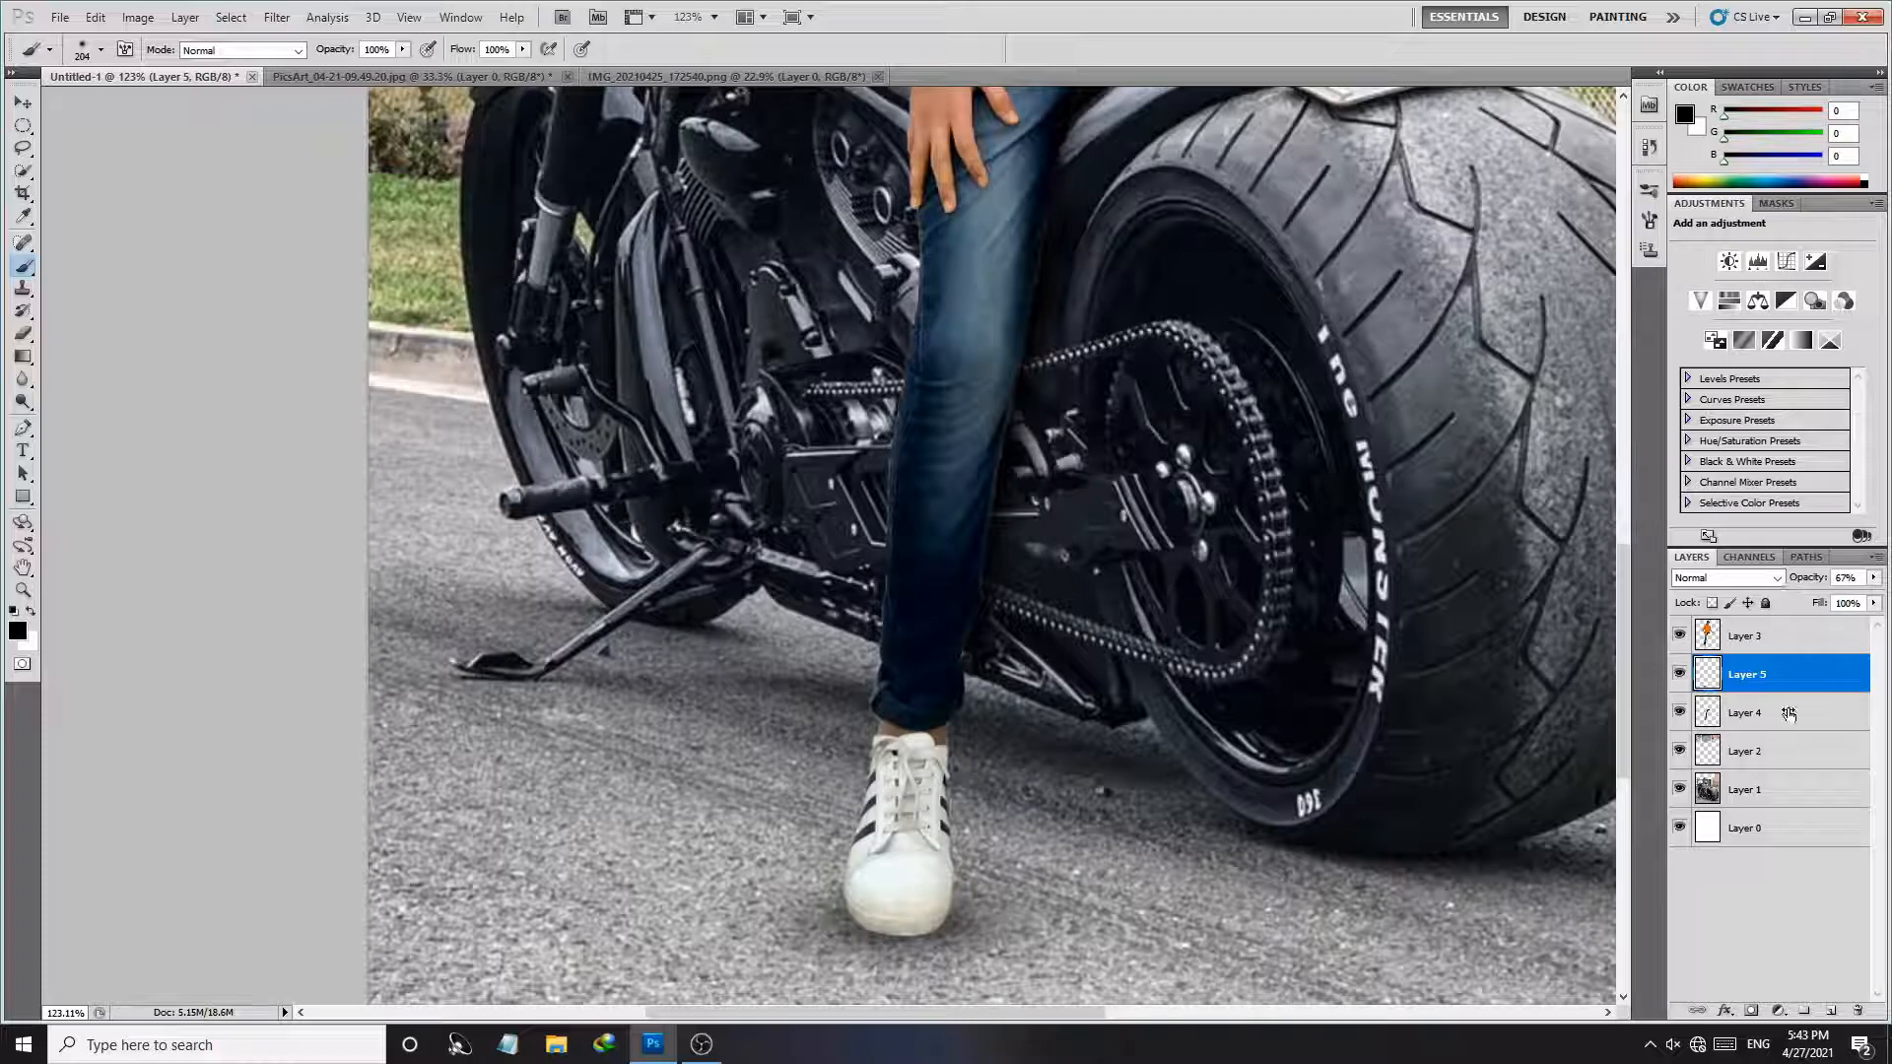
Step: Create a new layer above the shoe shadow and paint a soft black contact shadow along the shoe's edges and sole
{"action": "left_click", "coordinate": [1830, 1012]}
{"action": "right_click", "coordinate": [28, 274]}
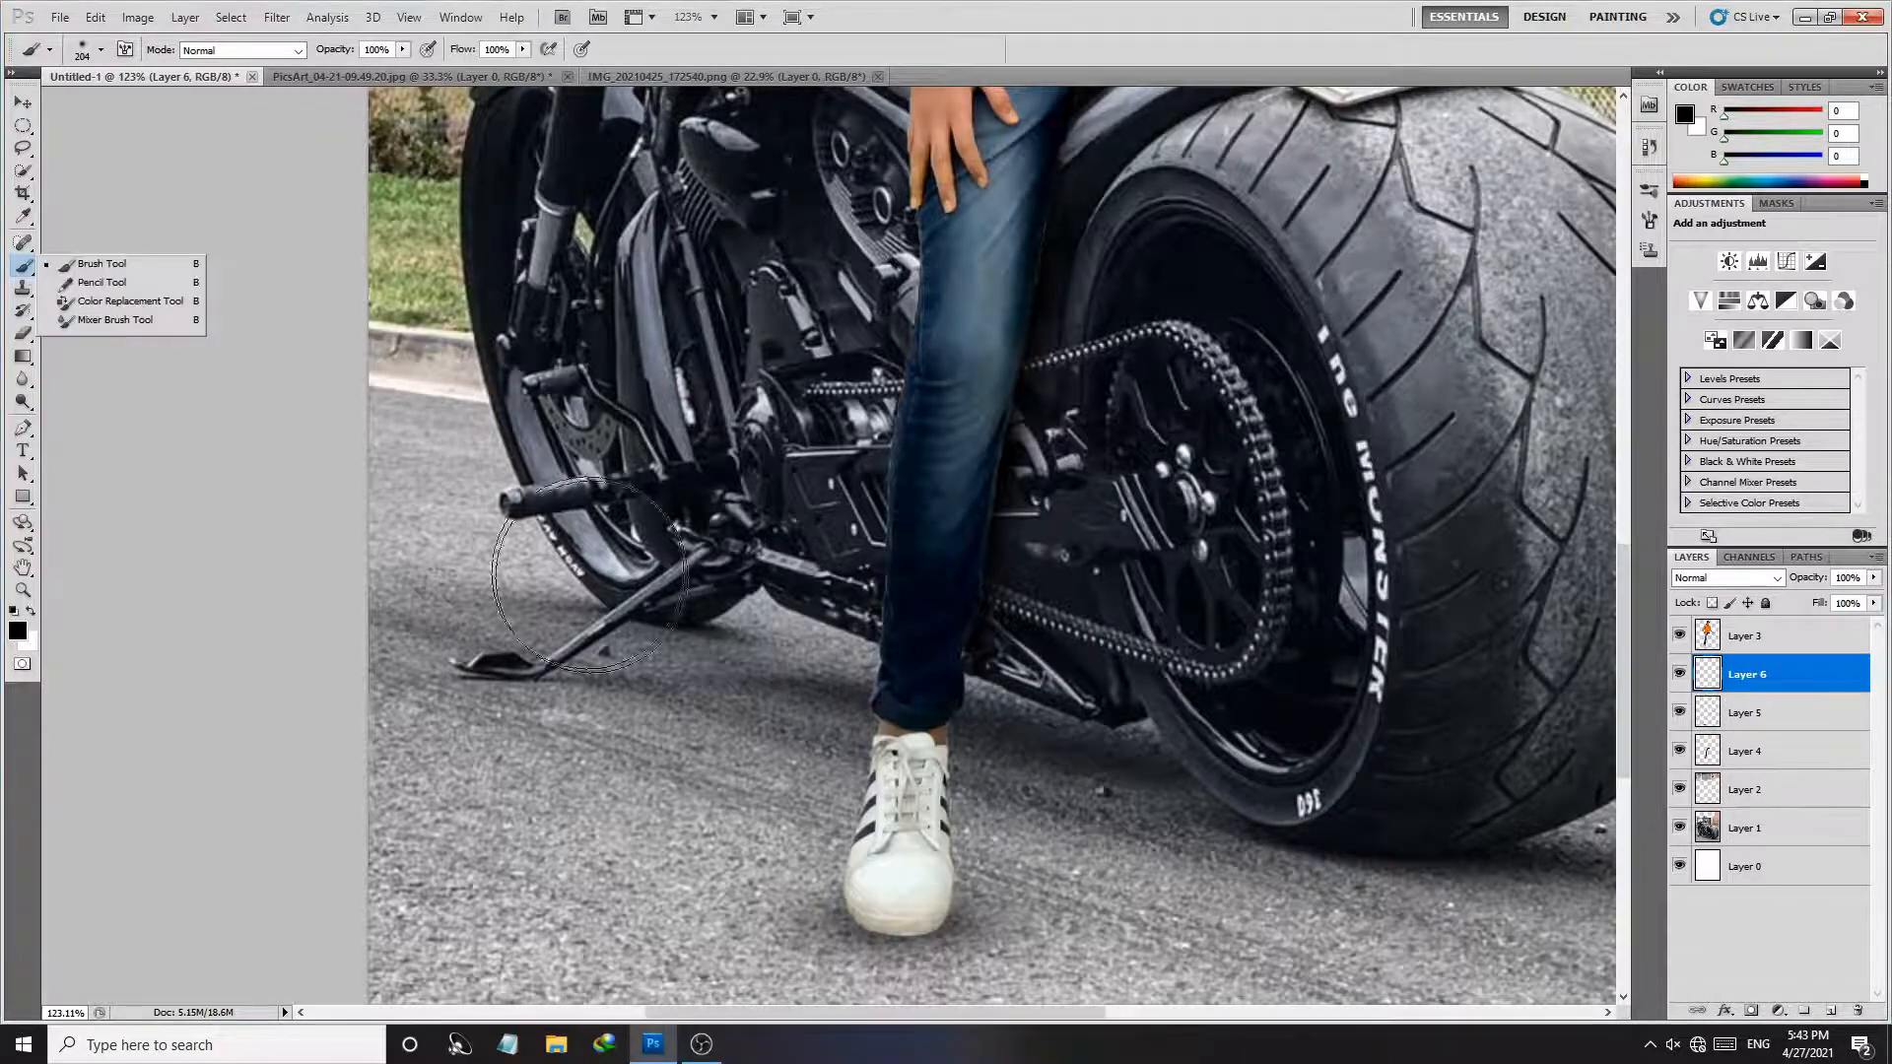
{"action": "left_click", "coordinate": [111, 272]}
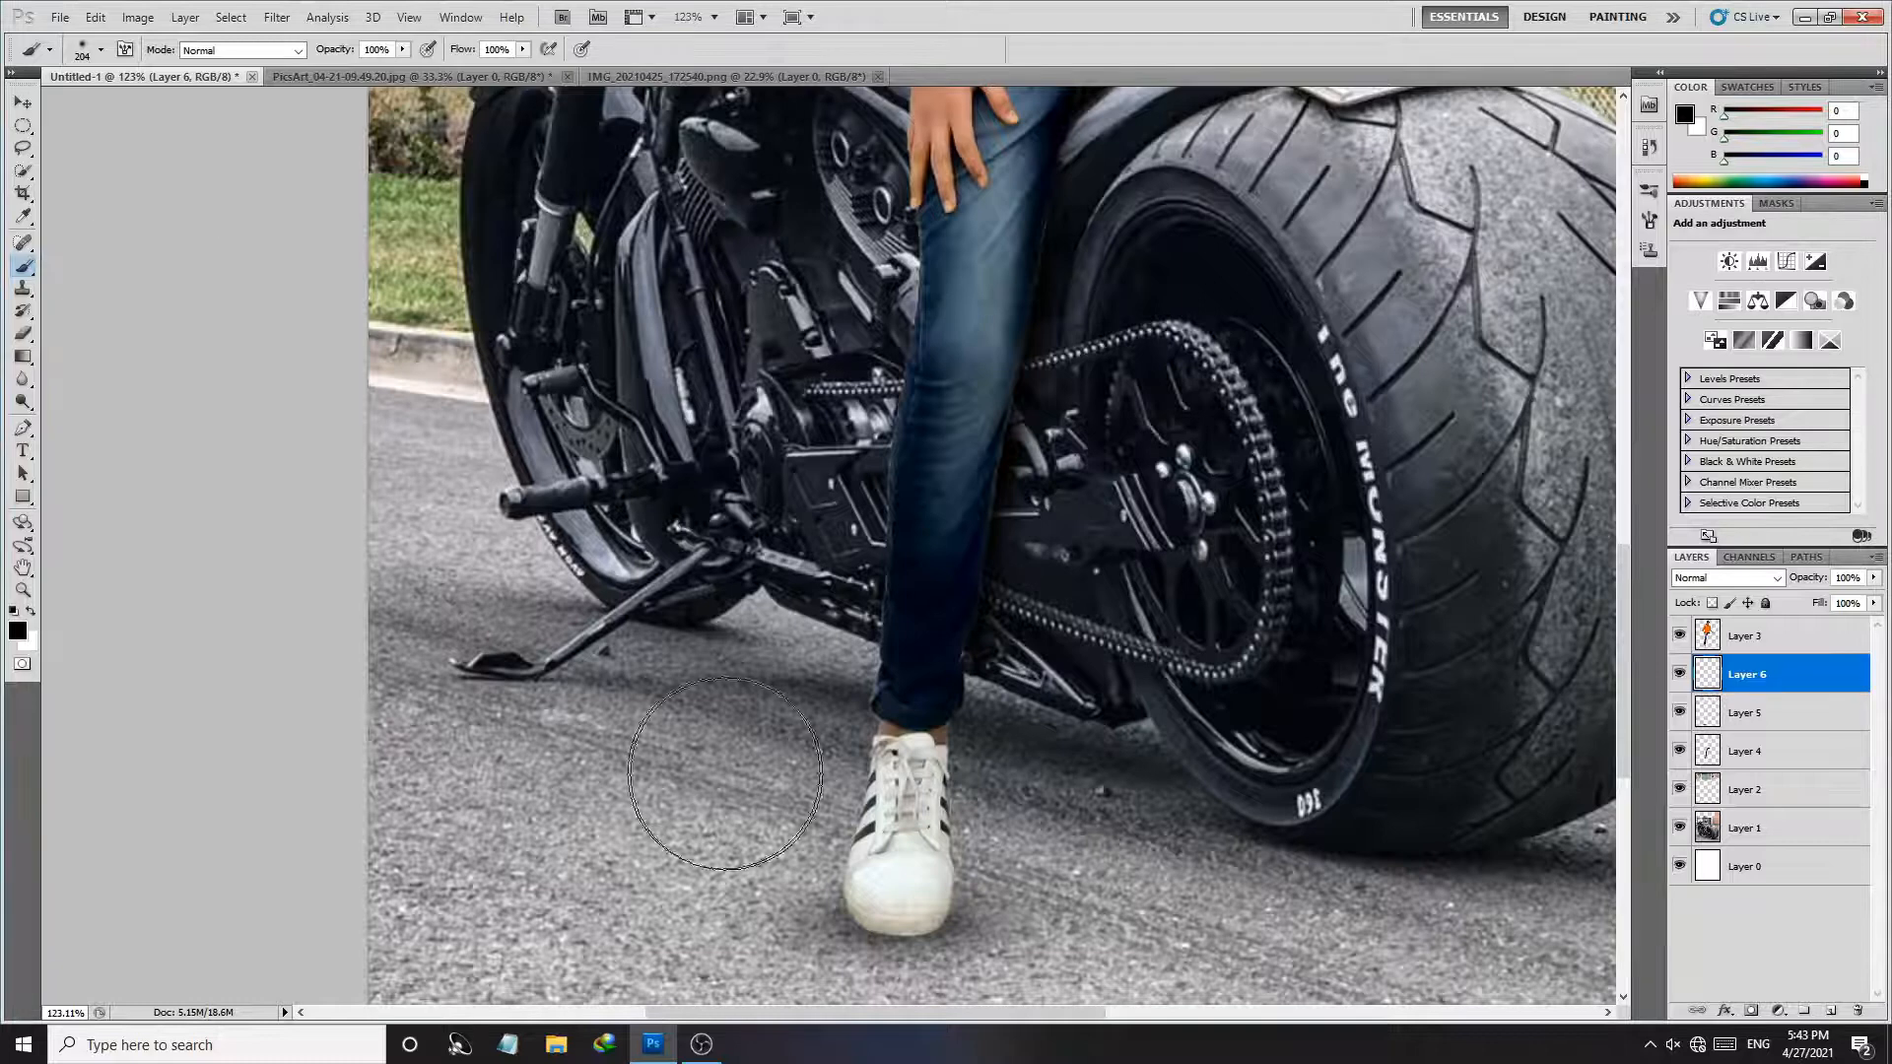
{"action": "key", "text": "z"}
{"action": "mouse_move", "coordinate": [854, 890]}
{"action": "left_mouse_down"}
{"action": "mouse_move", "coordinate": [959, 926]}
{"action": "mouse_move", "coordinate": [971, 907]}
{"action": "left_mouse_up"}
{"action": "key", "text": "b"}
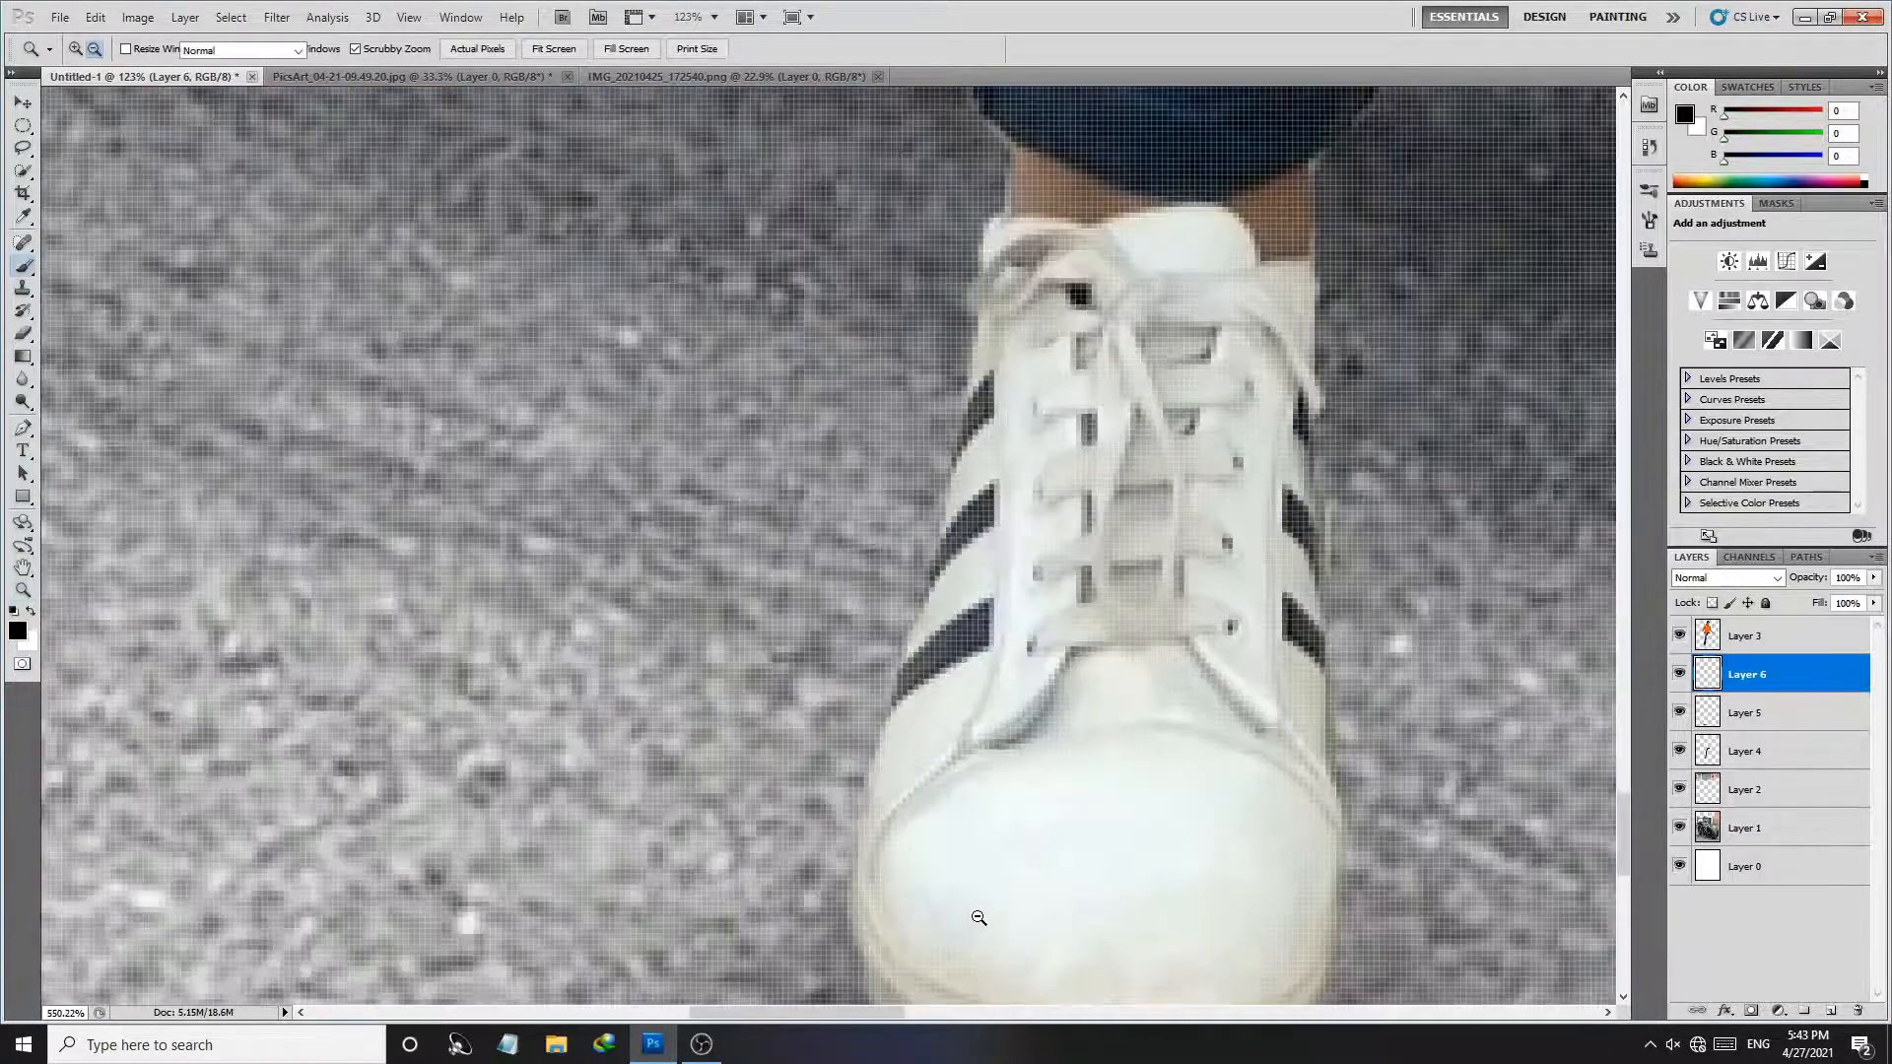
{"action": "scroll", "coordinate": [972, 908], "scroll_direction": "down", "scroll_amount": 3}
{"action": "mouse_move", "coordinate": [952, 632]}
{"action": "left_mouse_down"}
{"action": "mouse_move", "coordinate": [694, 618]}
{"action": "mouse_move", "coordinate": [824, 621]}
{"action": "mouse_move", "coordinate": [749, 621]}
{"action": "mouse_move", "coordinate": [978, 677]}
{"action": "left_mouse_up"}
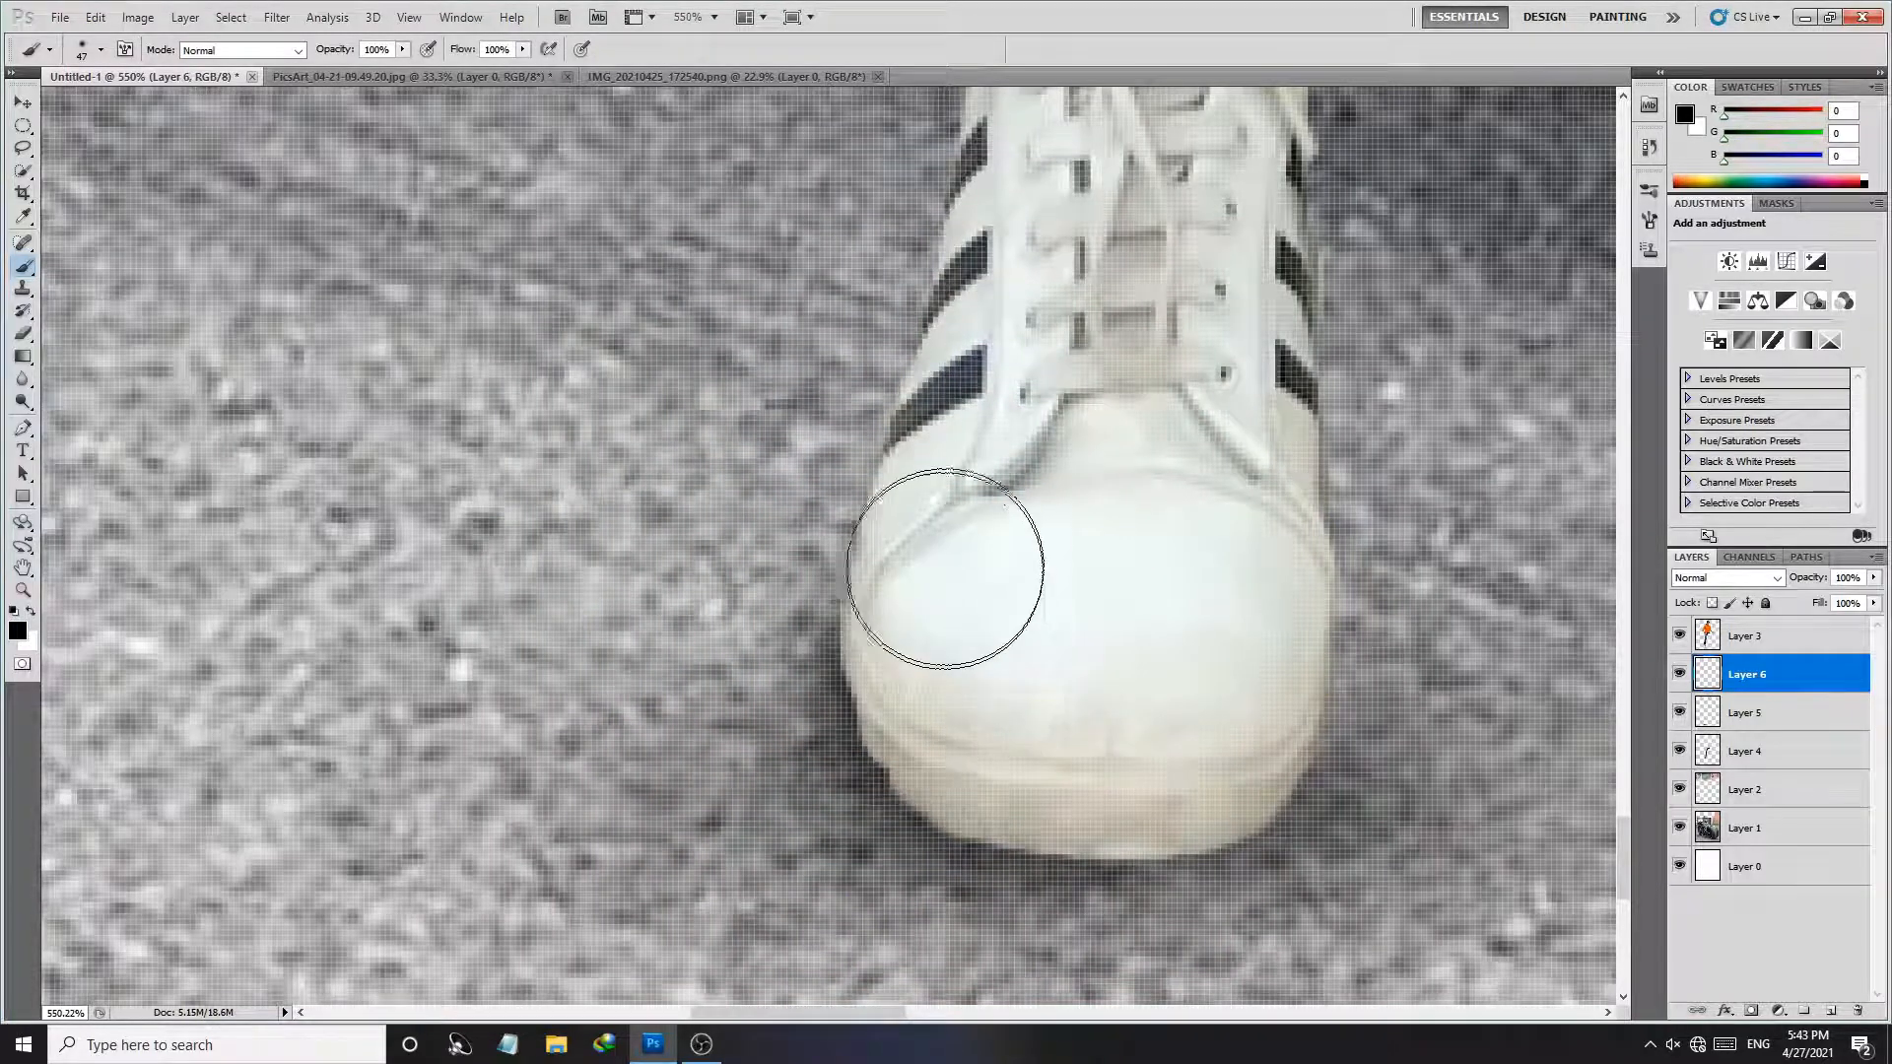
{"action": "left_click_drag", "start_coordinate": [1001, 473], "coordinate": [967, 704]}
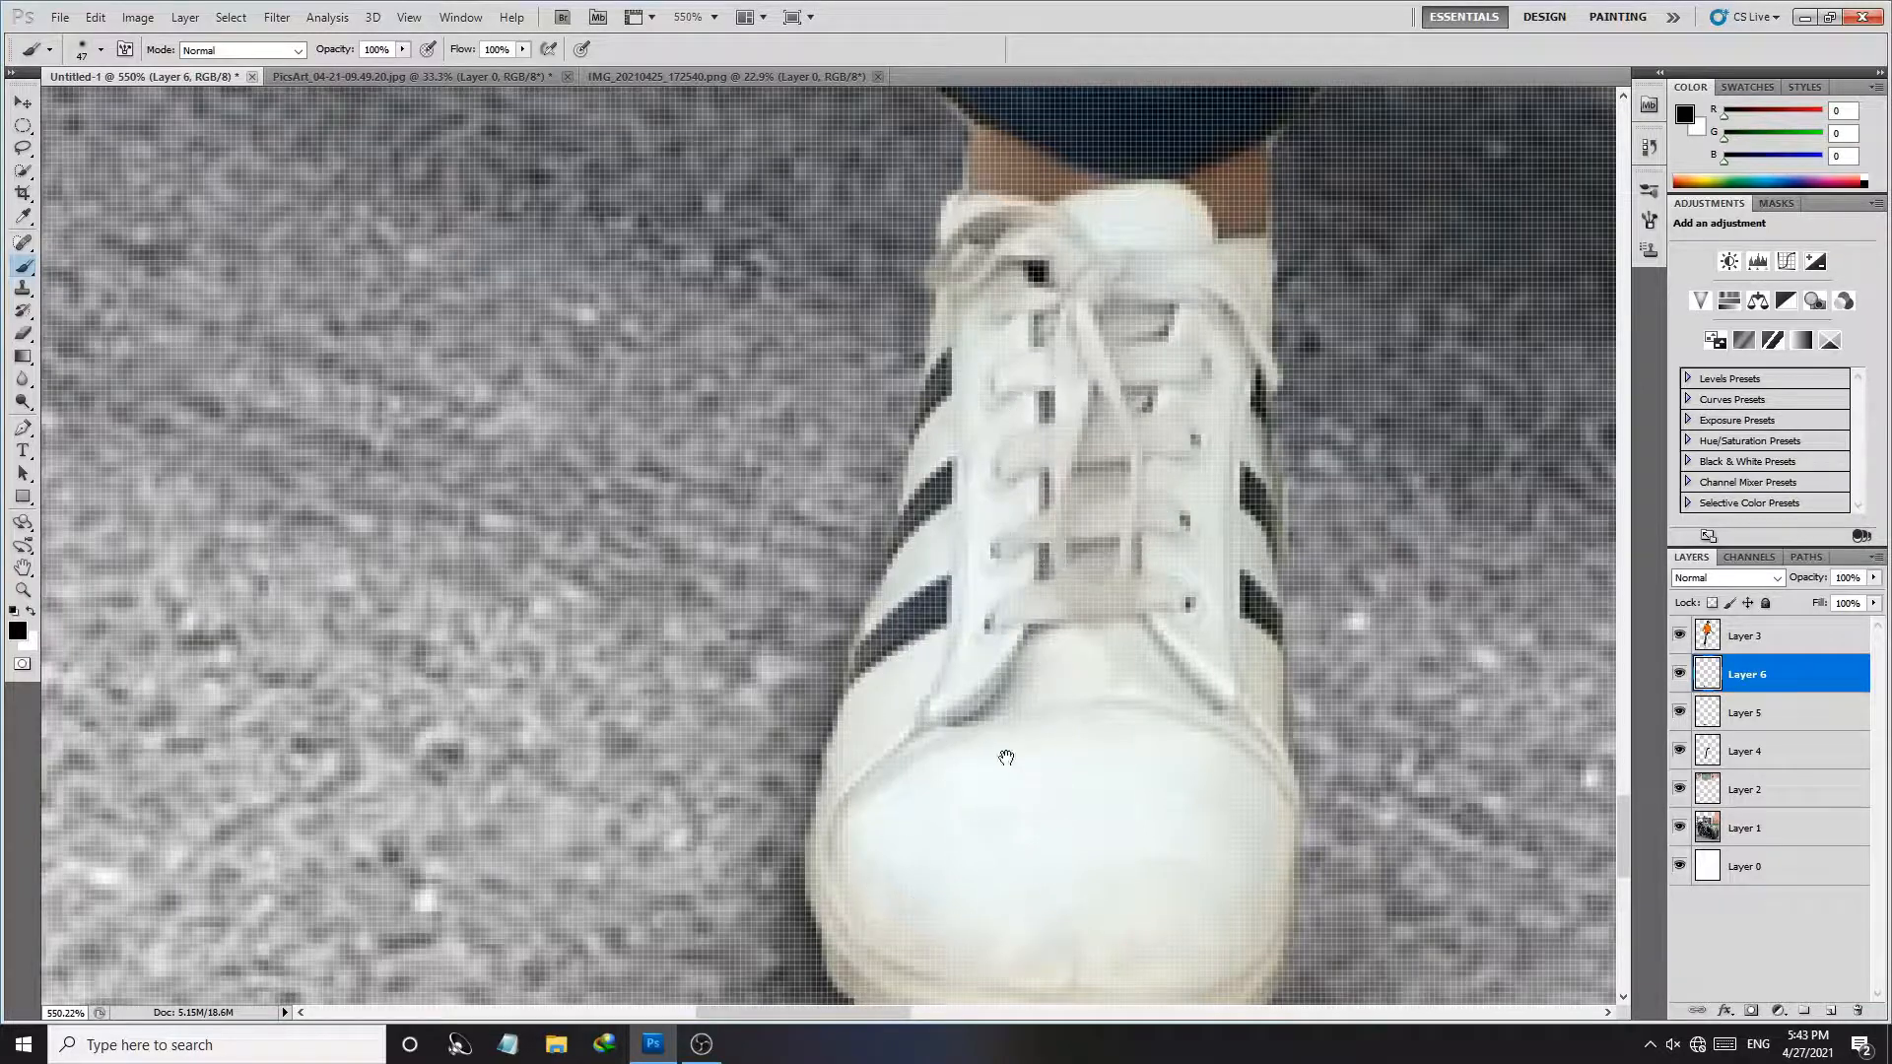
{"action": "left_click_drag", "start_coordinate": [1000, 760], "coordinate": [1026, 519]}
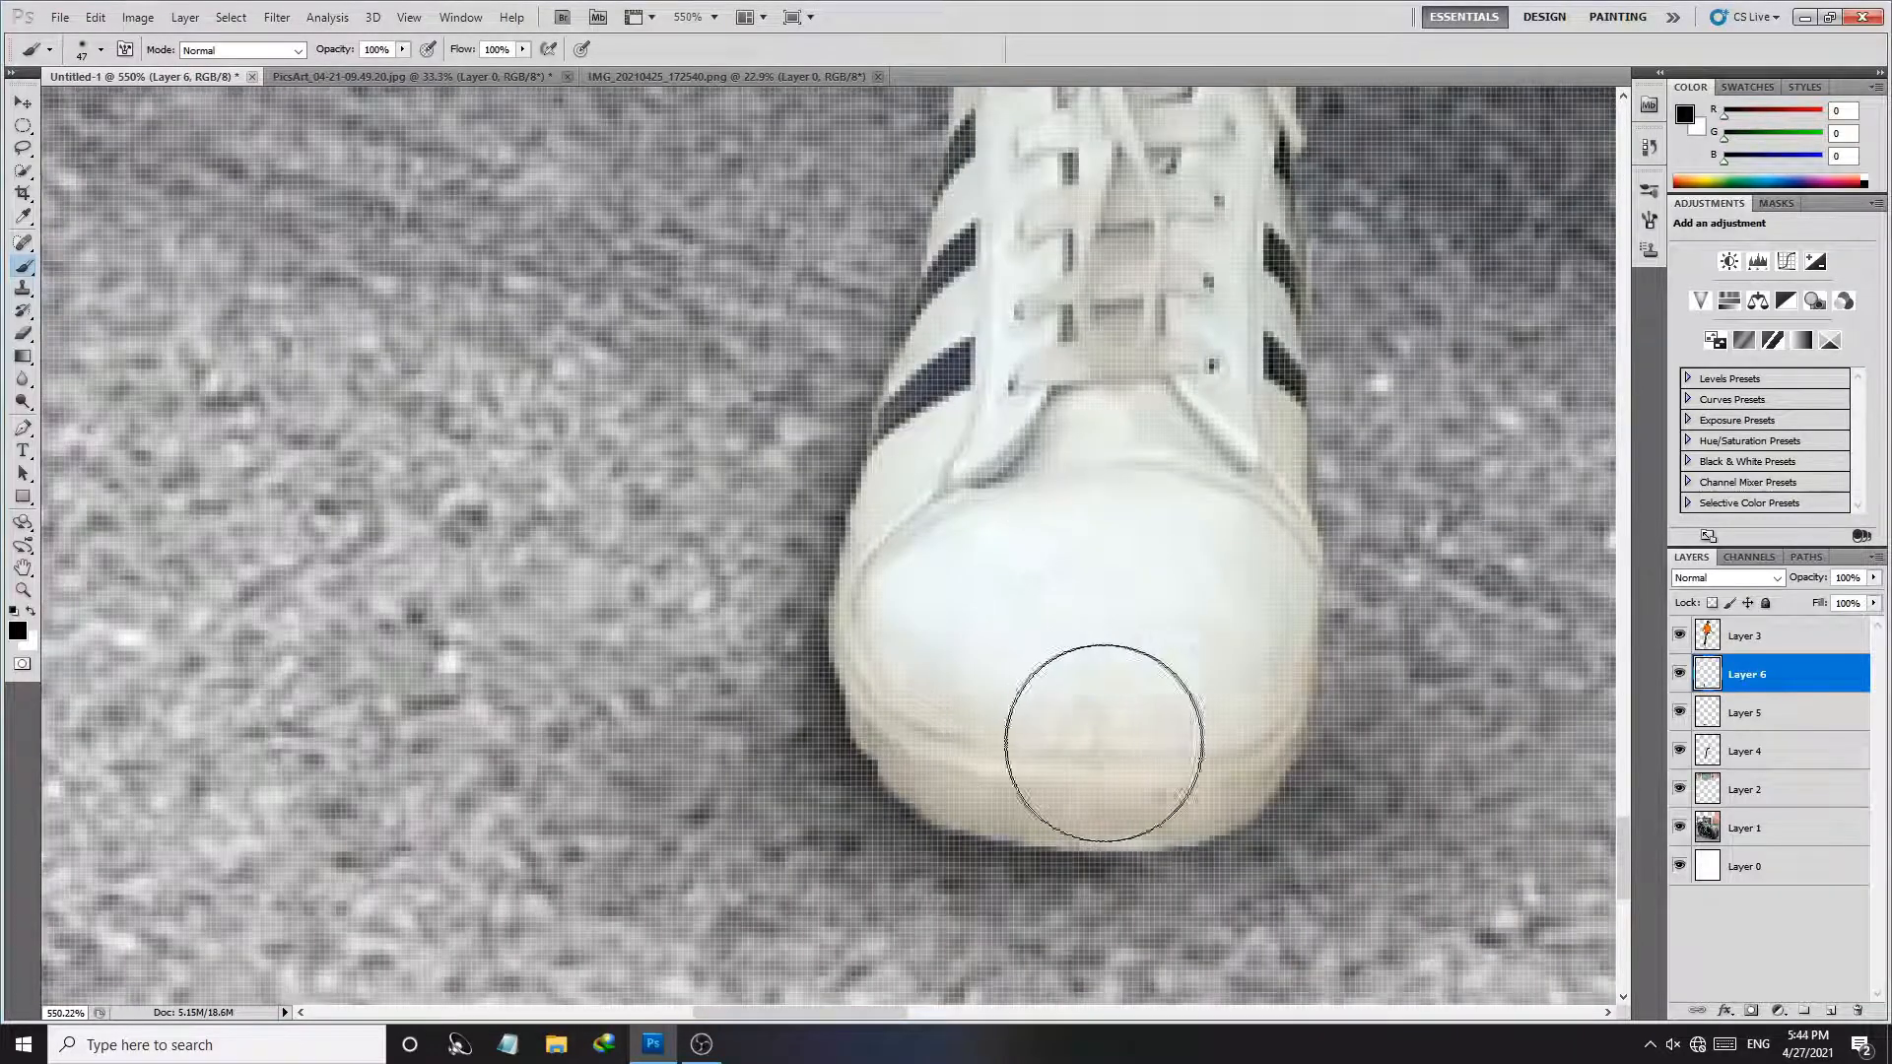
Step: Reduce the opacity of the contact shadow on Layer 6 to 41%
{"action": "key", "text": "z"}
{"action": "left_click_drag", "start_coordinate": [1169, 740], "coordinate": [1025, 705]}
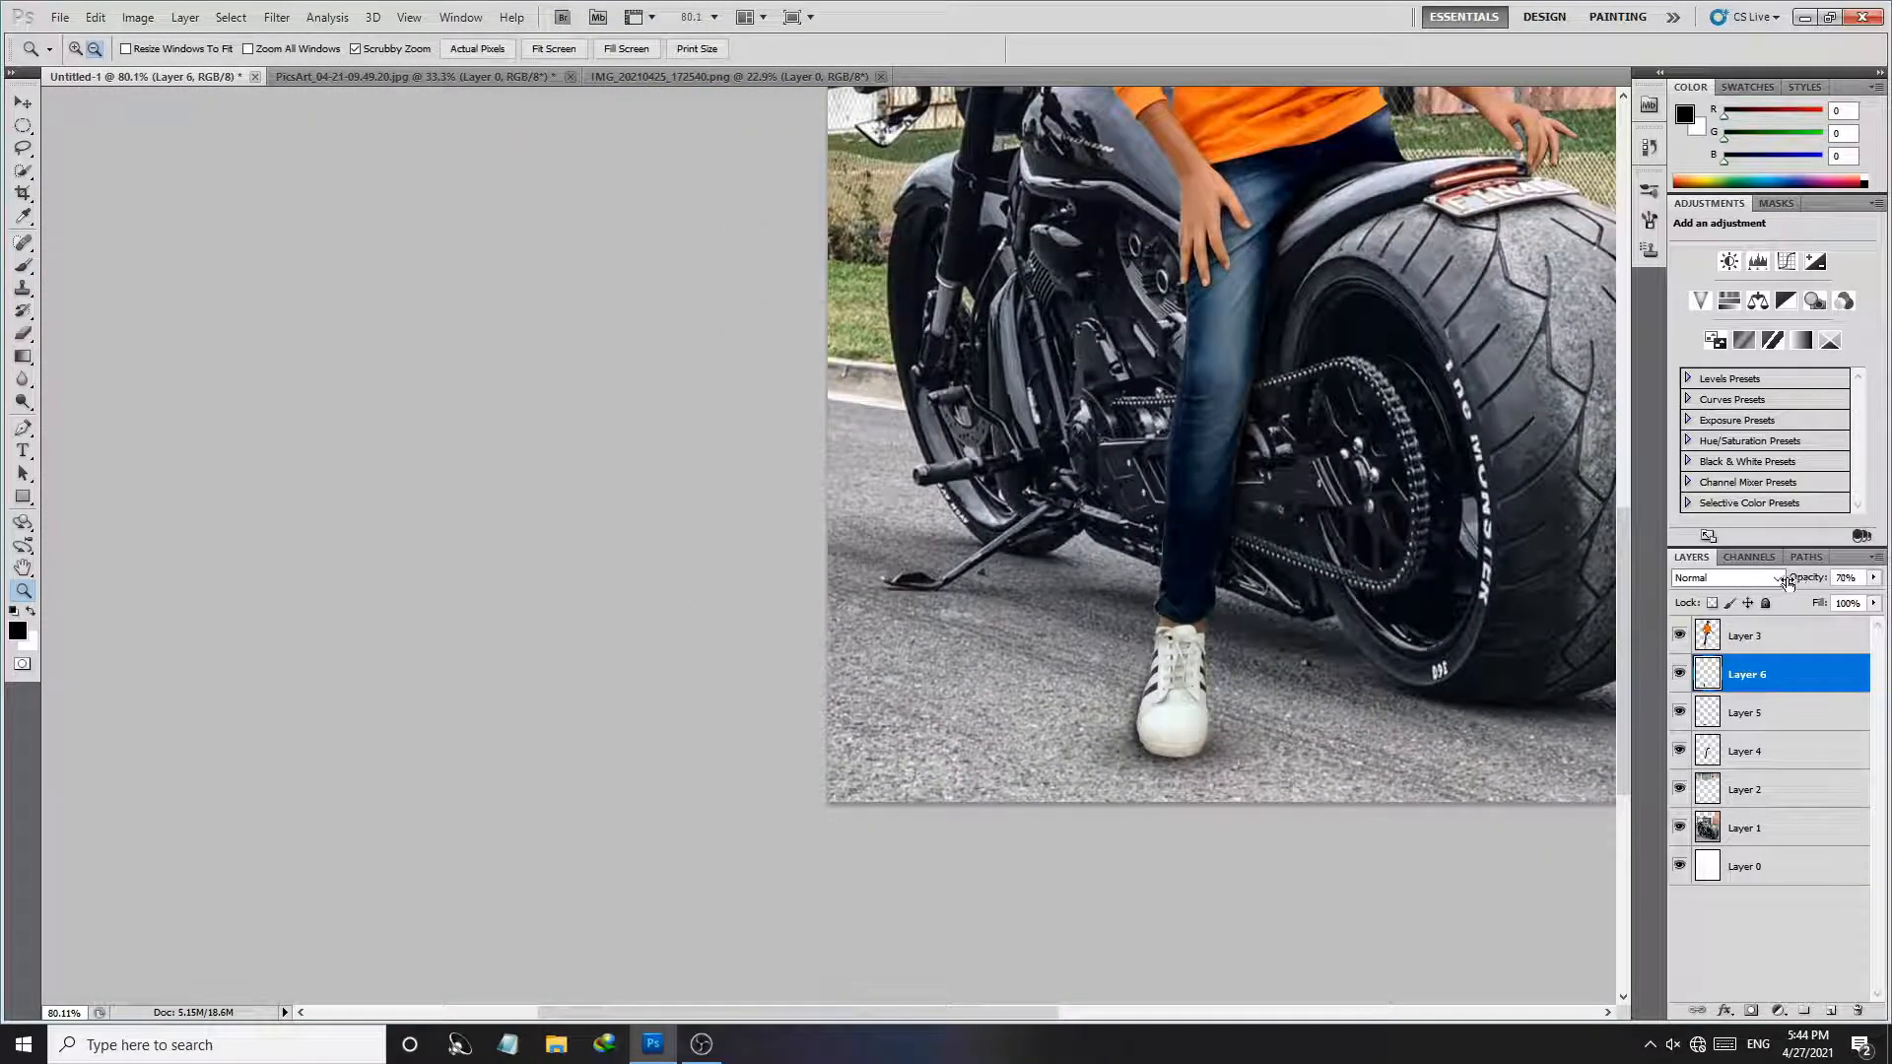
{"action": "left_click_drag", "start_coordinate": [1223, 657], "coordinate": [1201, 646]}
{"action": "left_click_drag", "start_coordinate": [1389, 488], "coordinate": [1112, 681]}
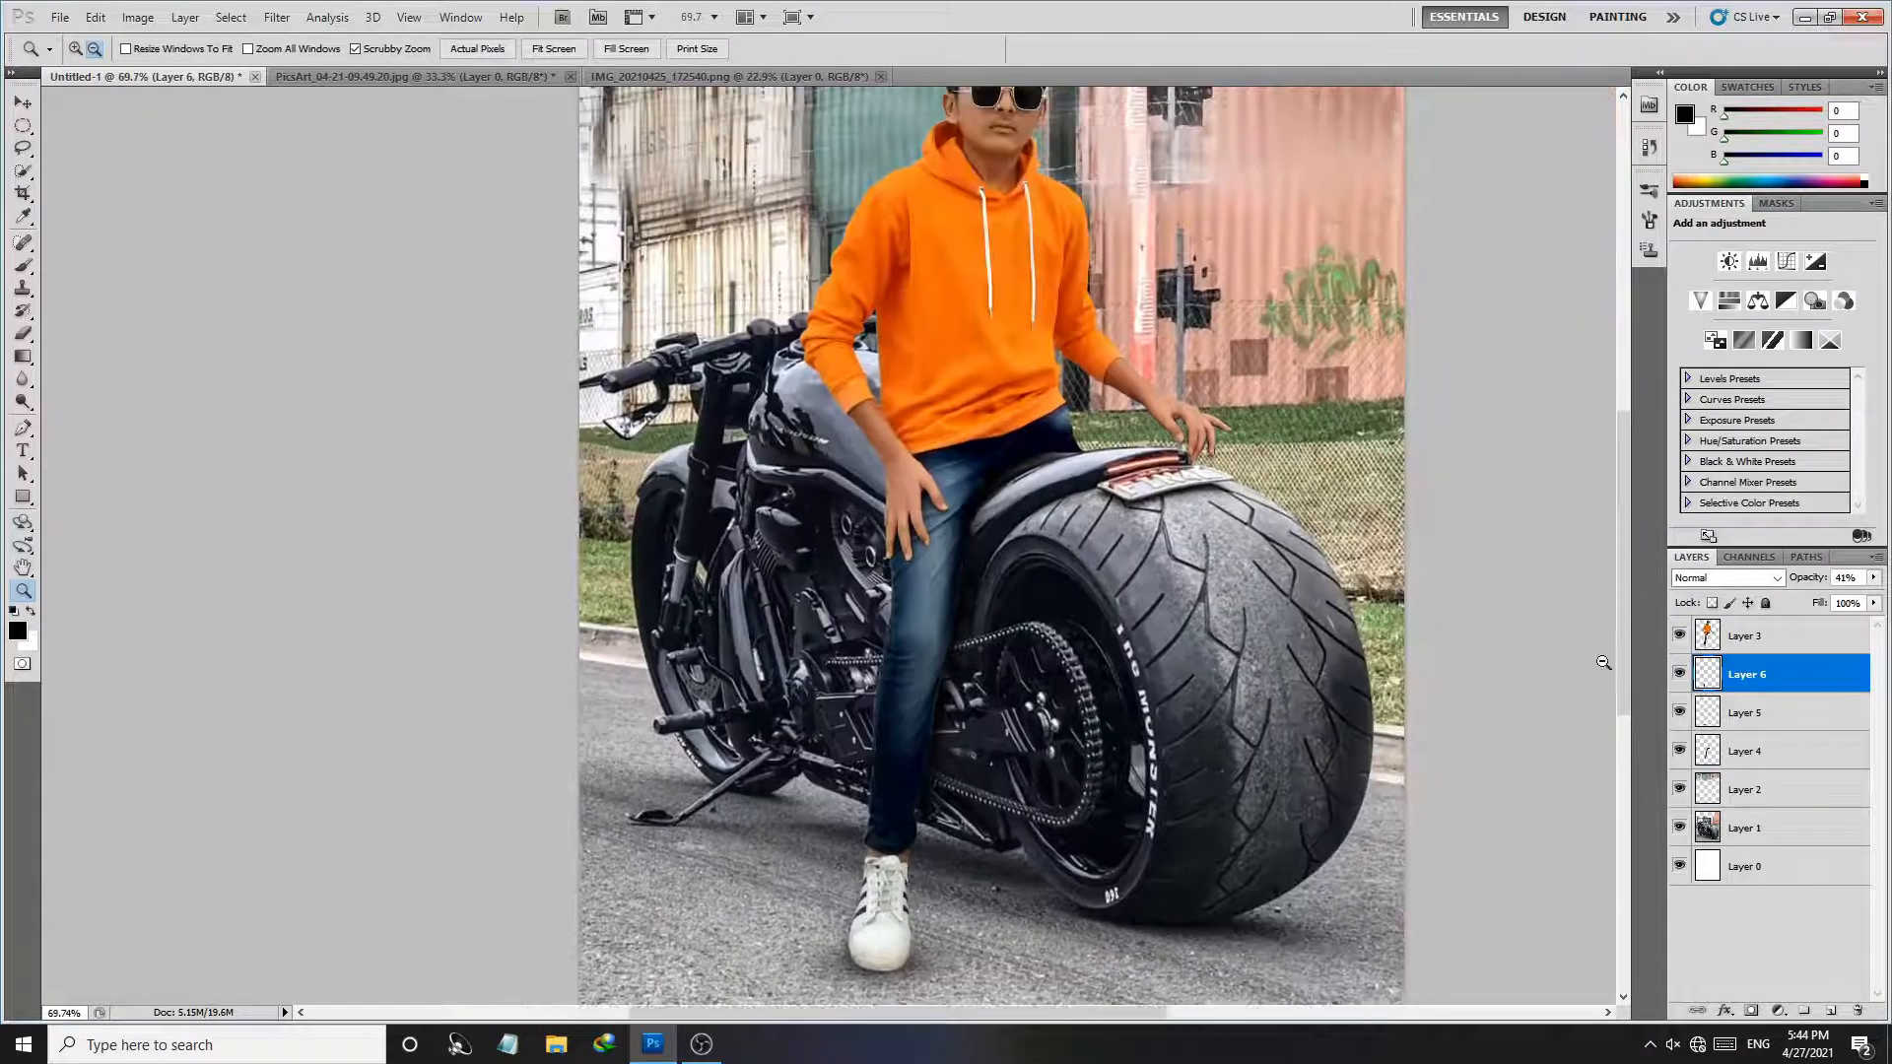
Step: Create a new layer above Layer 6 and paint a soft black shadow over the rear fender and tail light beneath the hand
{"action": "left_click", "coordinate": [1828, 1012]}
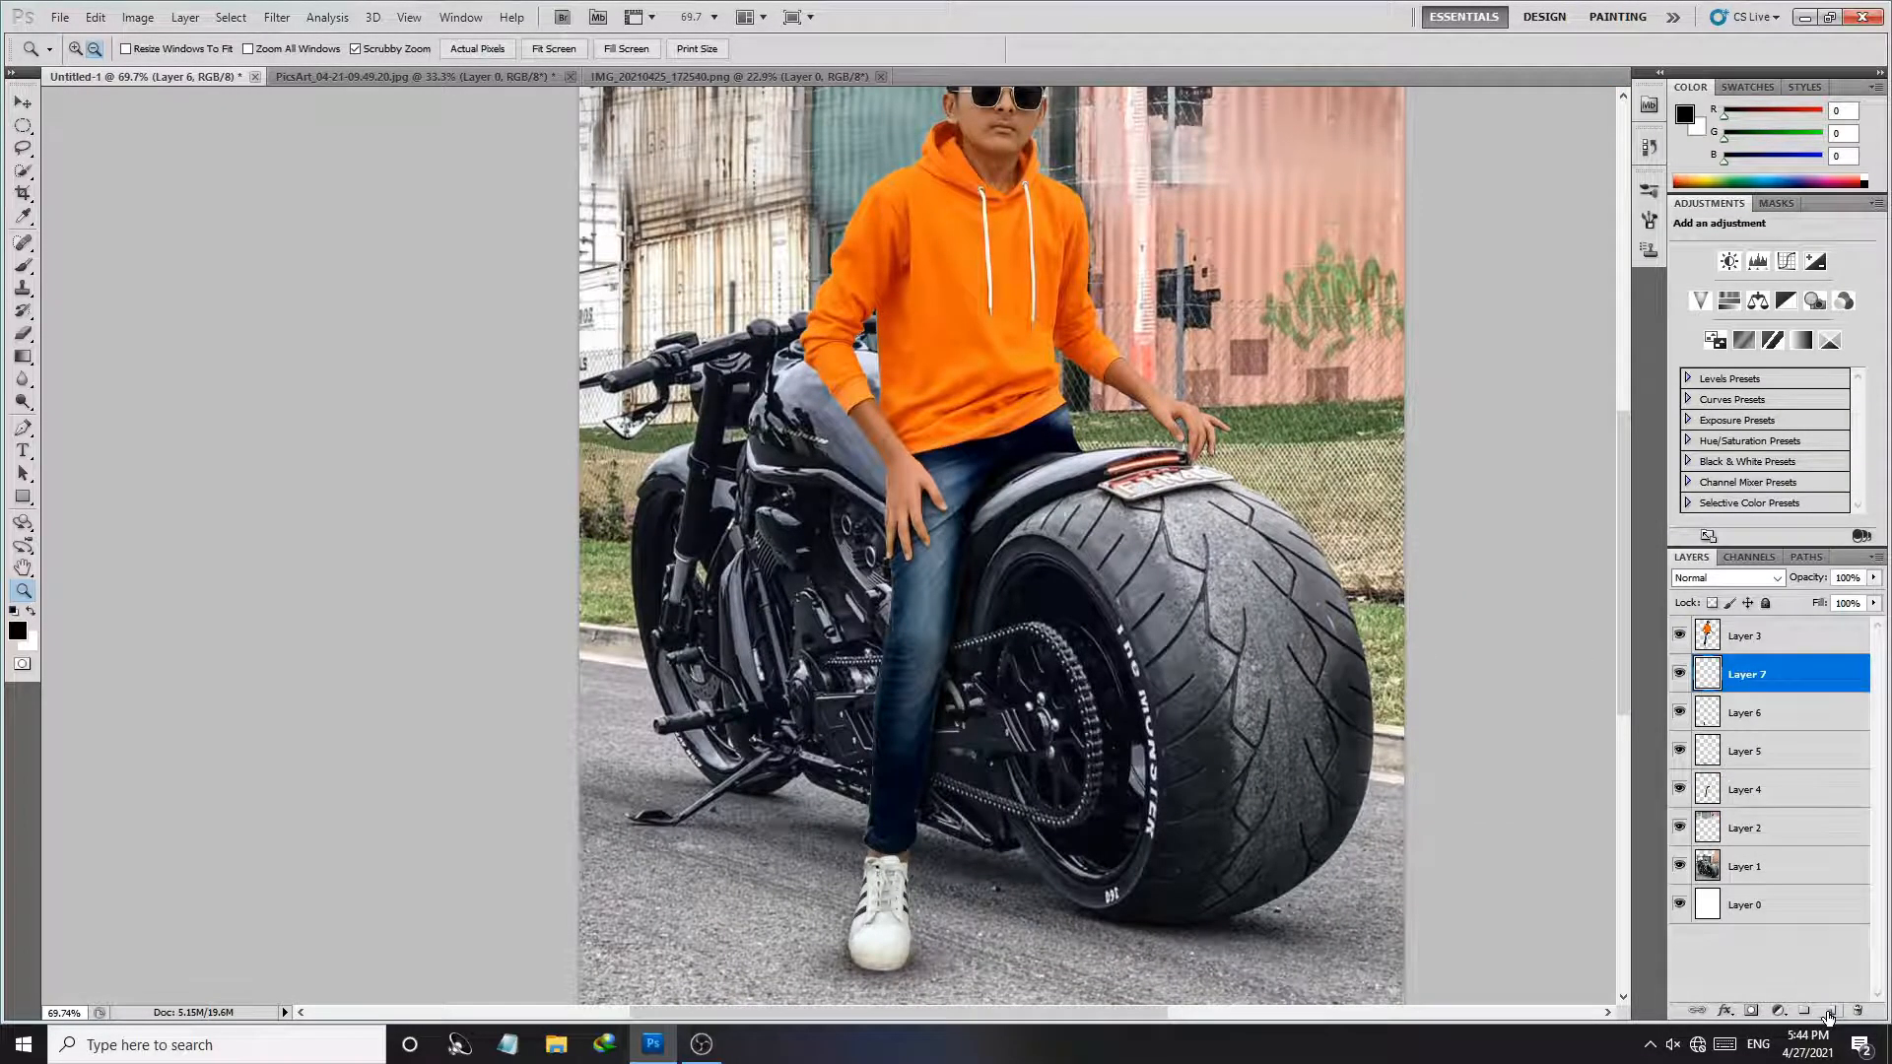
{"action": "left_click_drag", "start_coordinate": [1170, 461], "coordinate": [1175, 808]}
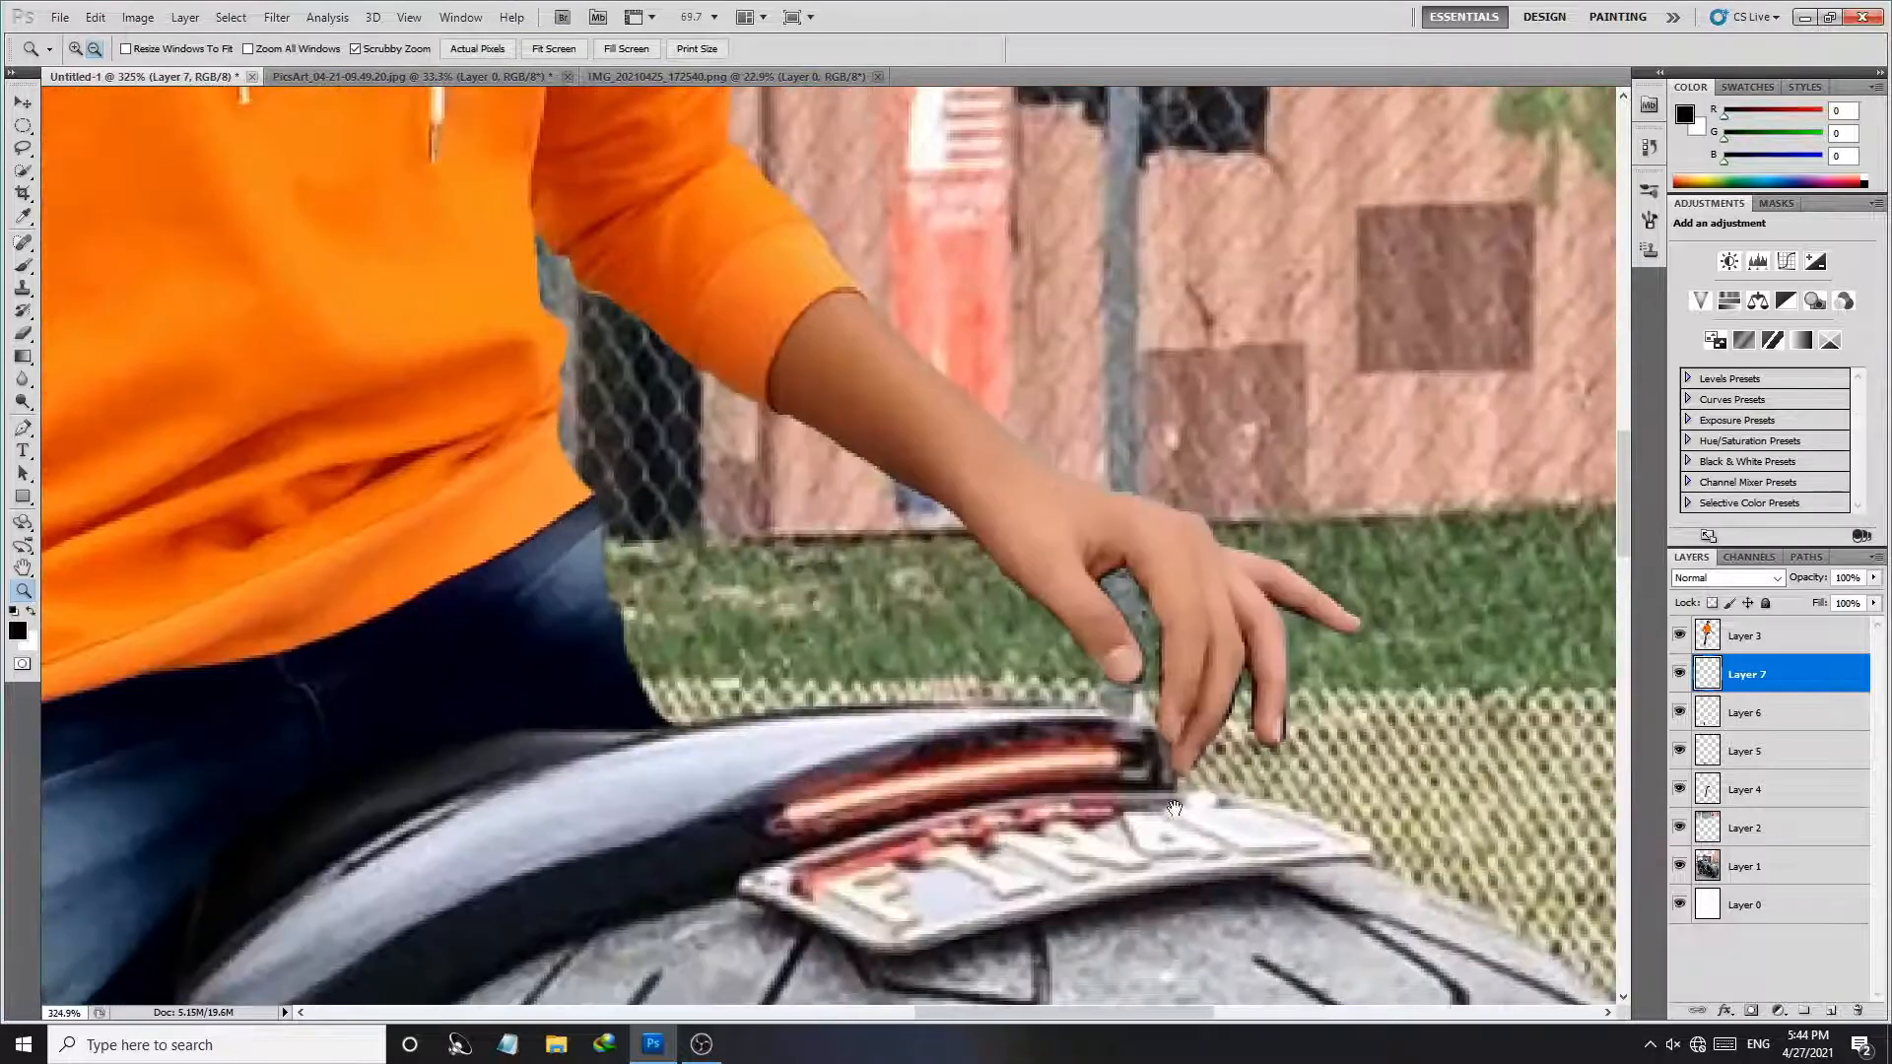
{"action": "left_click", "coordinate": [22, 268]}
{"action": "left_click", "coordinate": [1128, 768]}
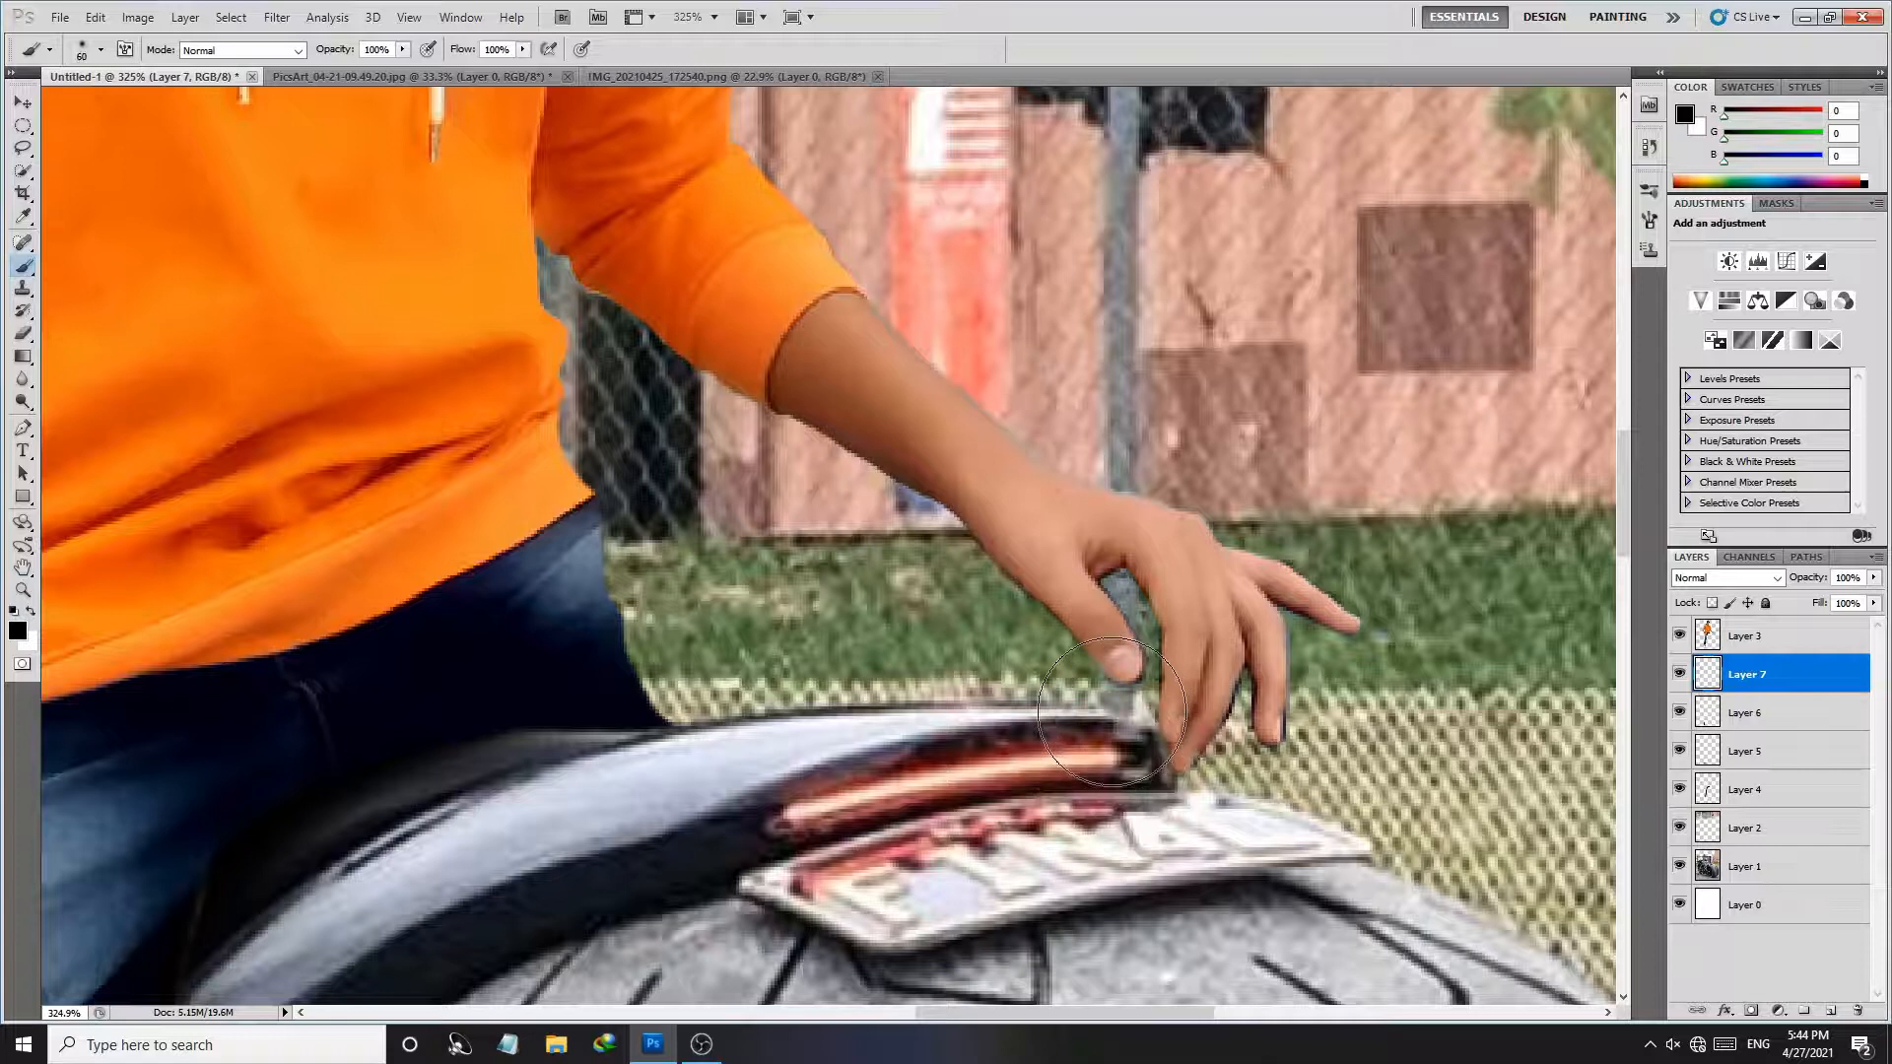
{"action": "key", "text": "z"}
{"action": "mouse_move", "coordinate": [1079, 818]}
{"action": "left_mouse_down"}
{"action": "mouse_move", "coordinate": [1111, 762]}
{"action": "mouse_move", "coordinate": [1060, 777]}
{"action": "left_mouse_up"}
{"action": "mouse_move", "coordinate": [1118, 785]}
{"action": "left_mouse_down"}
{"action": "mouse_move", "coordinate": [1153, 798]}
{"action": "mouse_move", "coordinate": [1161, 773]}
{"action": "mouse_move", "coordinate": [836, 708]}
{"action": "mouse_move", "coordinate": [913, 718]}
{"action": "mouse_move", "coordinate": [828, 665]}
{"action": "mouse_move", "coordinate": [1081, 676]}
{"action": "mouse_move", "coordinate": [1182, 712]}
{"action": "left_mouse_up"}
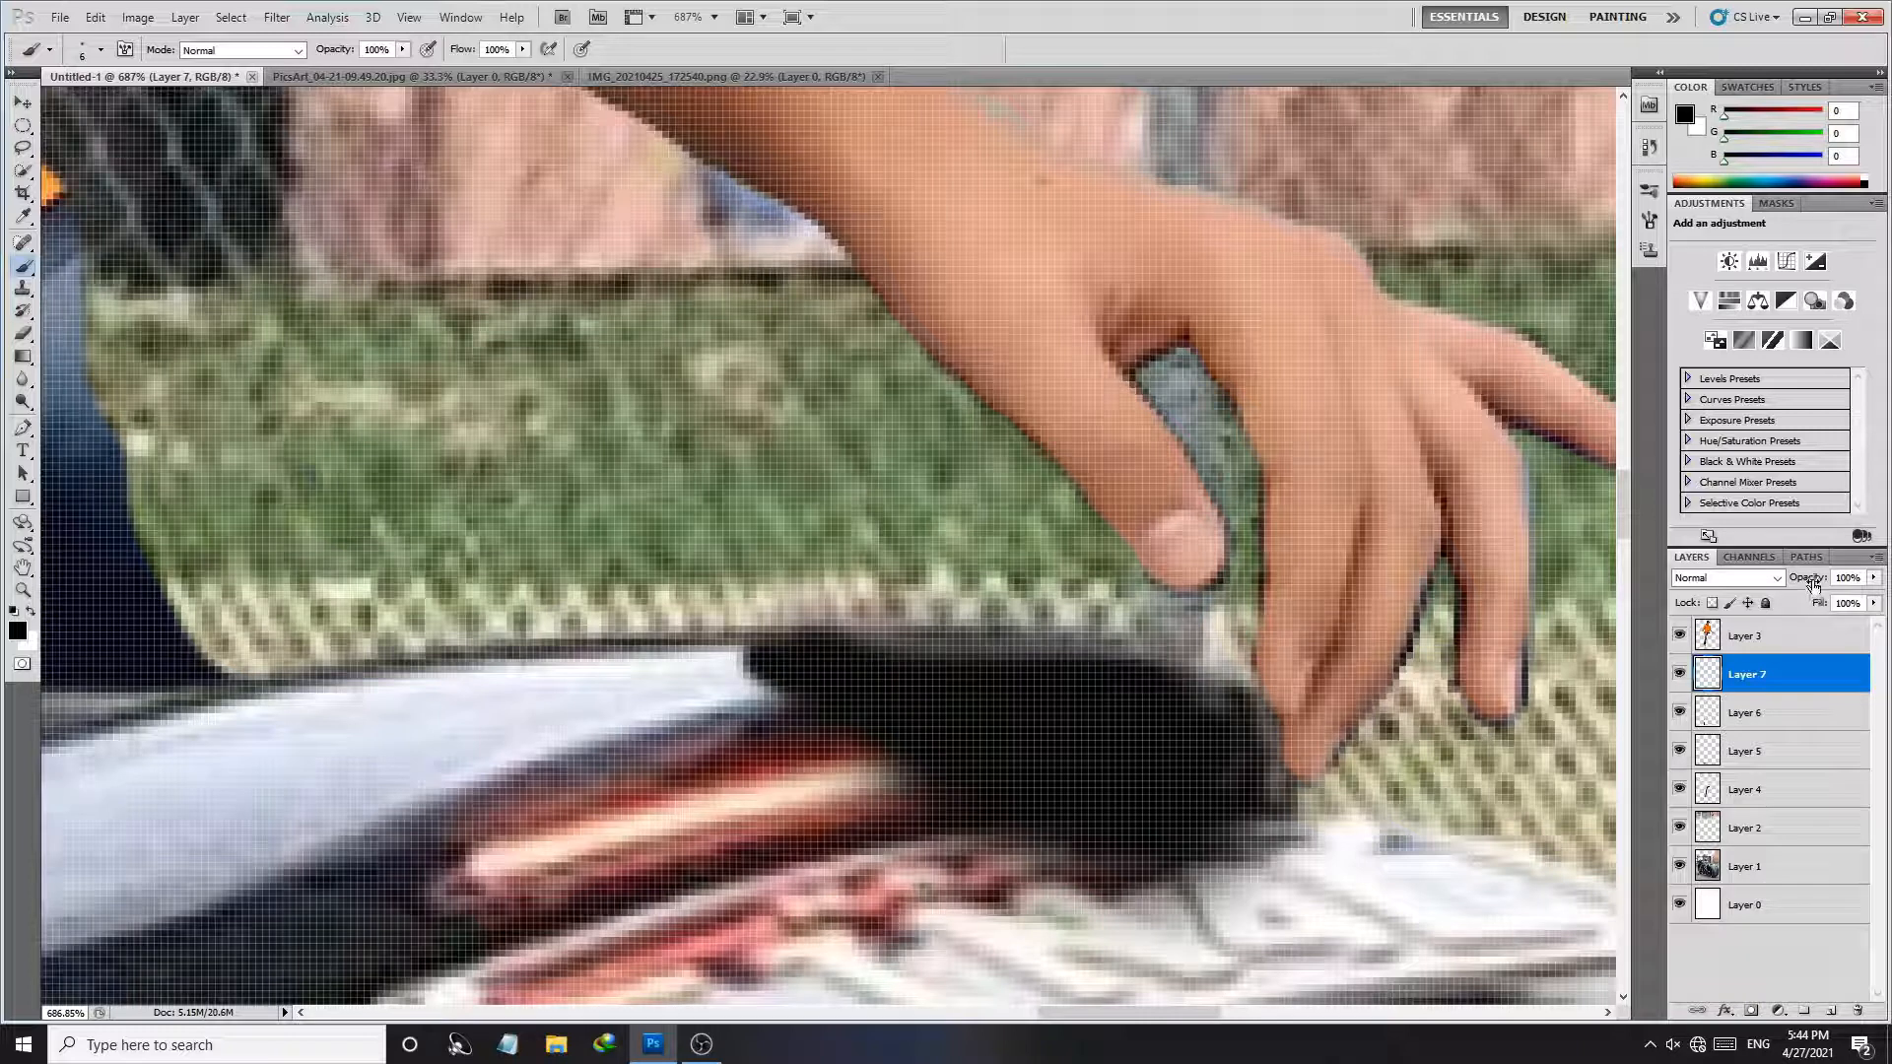
Step: Reduce the hand shadow layer's opacity to 66% and extend the shadow along the fender with softer black strokes
{"action": "left_click_drag", "start_coordinate": [1791, 583], "coordinate": [1780, 582]}
{"action": "left_click_drag", "start_coordinate": [994, 739], "coordinate": [1032, 758]}
{"action": "mouse_move", "coordinate": [845, 705]}
{"action": "left_mouse_down"}
{"action": "mouse_move", "coordinate": [904, 713]}
{"action": "mouse_move", "coordinate": [755, 693]}
{"action": "left_mouse_up"}
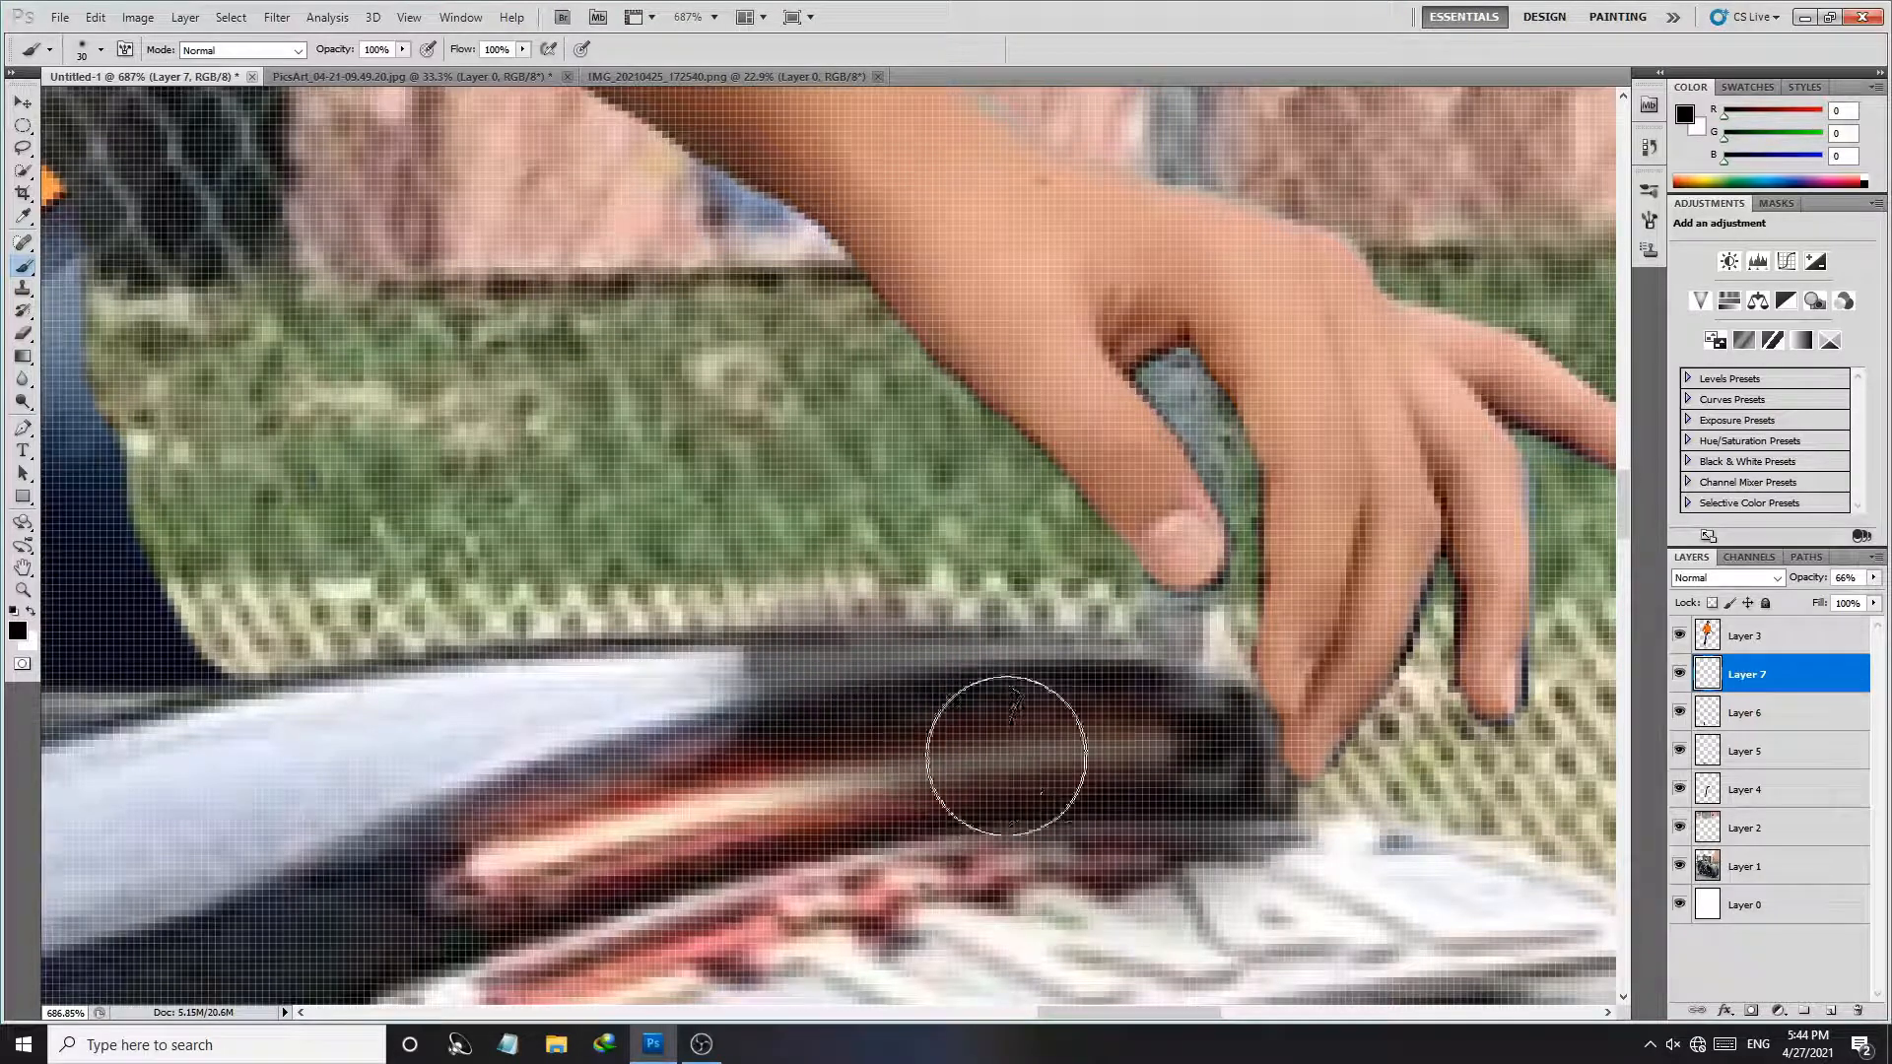
{"action": "mouse_move", "coordinate": [832, 680]}
{"action": "left_mouse_down"}
{"action": "mouse_move", "coordinate": [760, 676]}
{"action": "mouse_move", "coordinate": [704, 645]}
{"action": "left_mouse_up"}
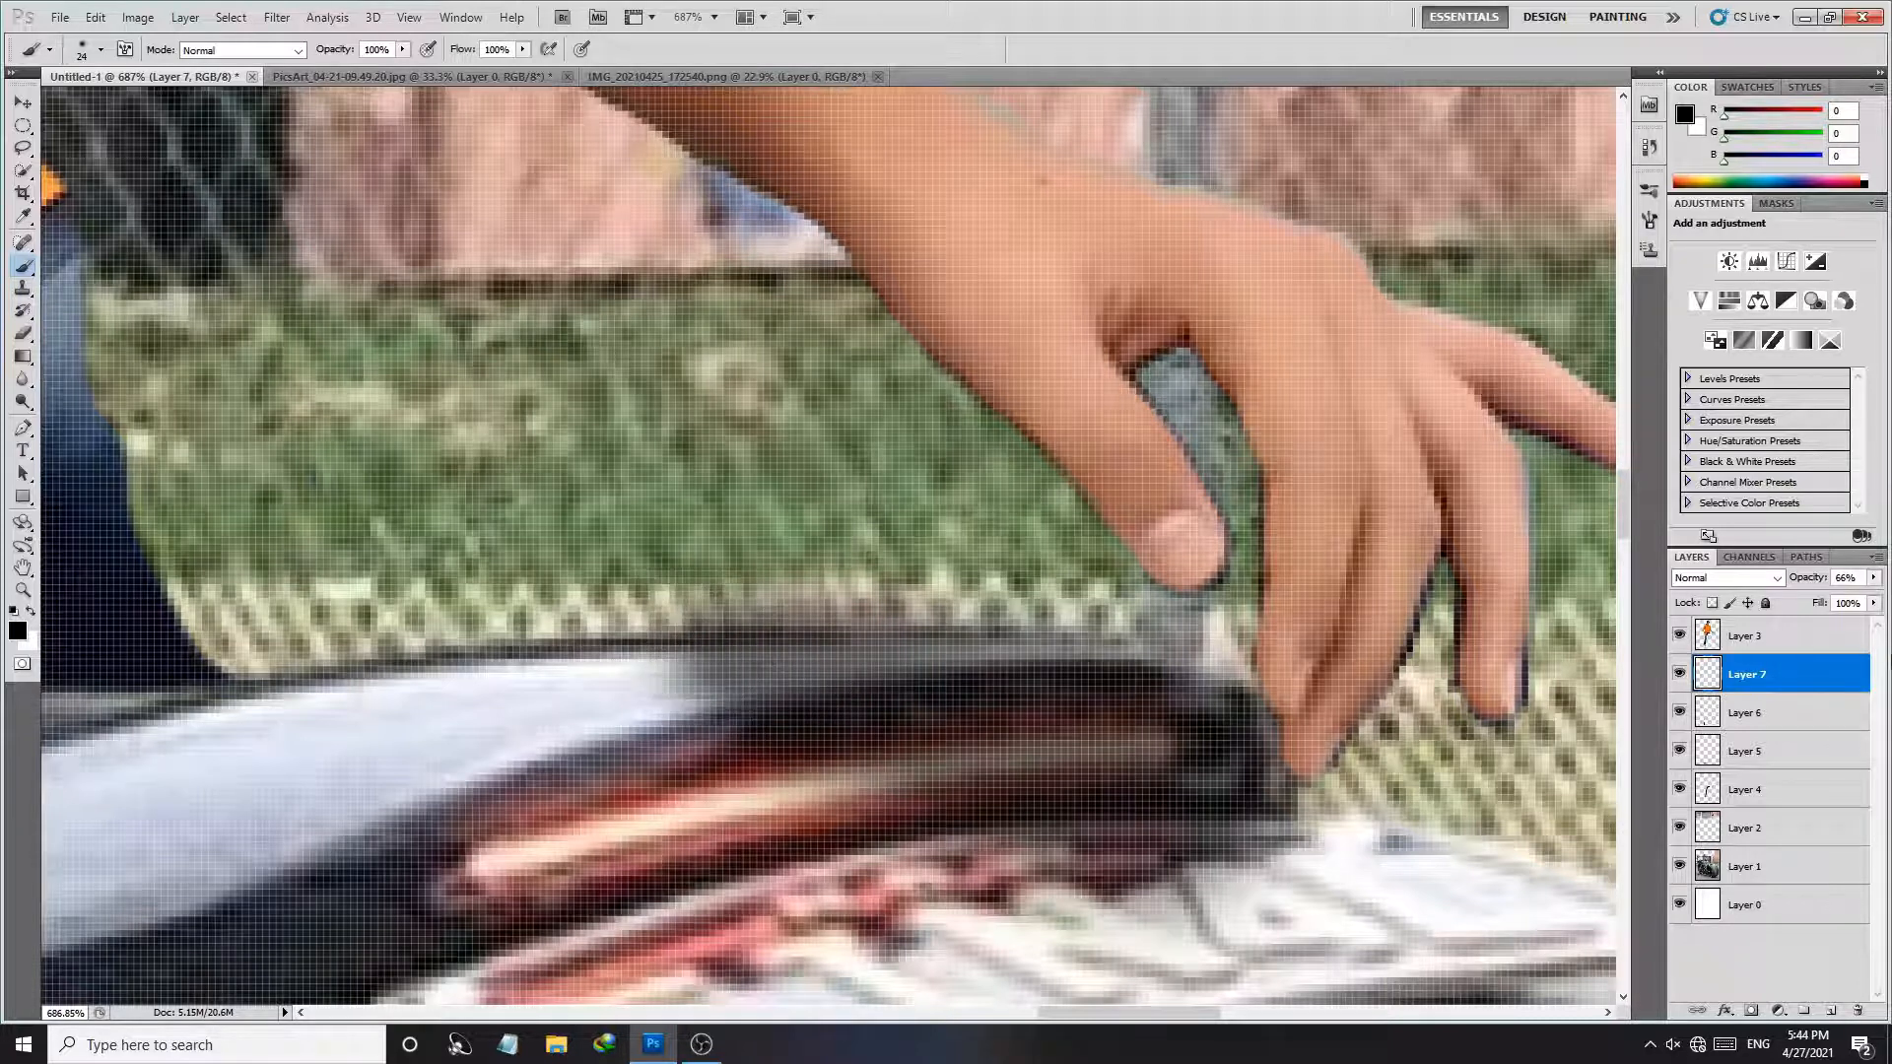
Step: Lower the hand shadow layer's opacity to 61% and erase the shadow spilling above the fender's upper edge
{"action": "left_click_drag", "start_coordinate": [1814, 583], "coordinate": [1810, 583]}
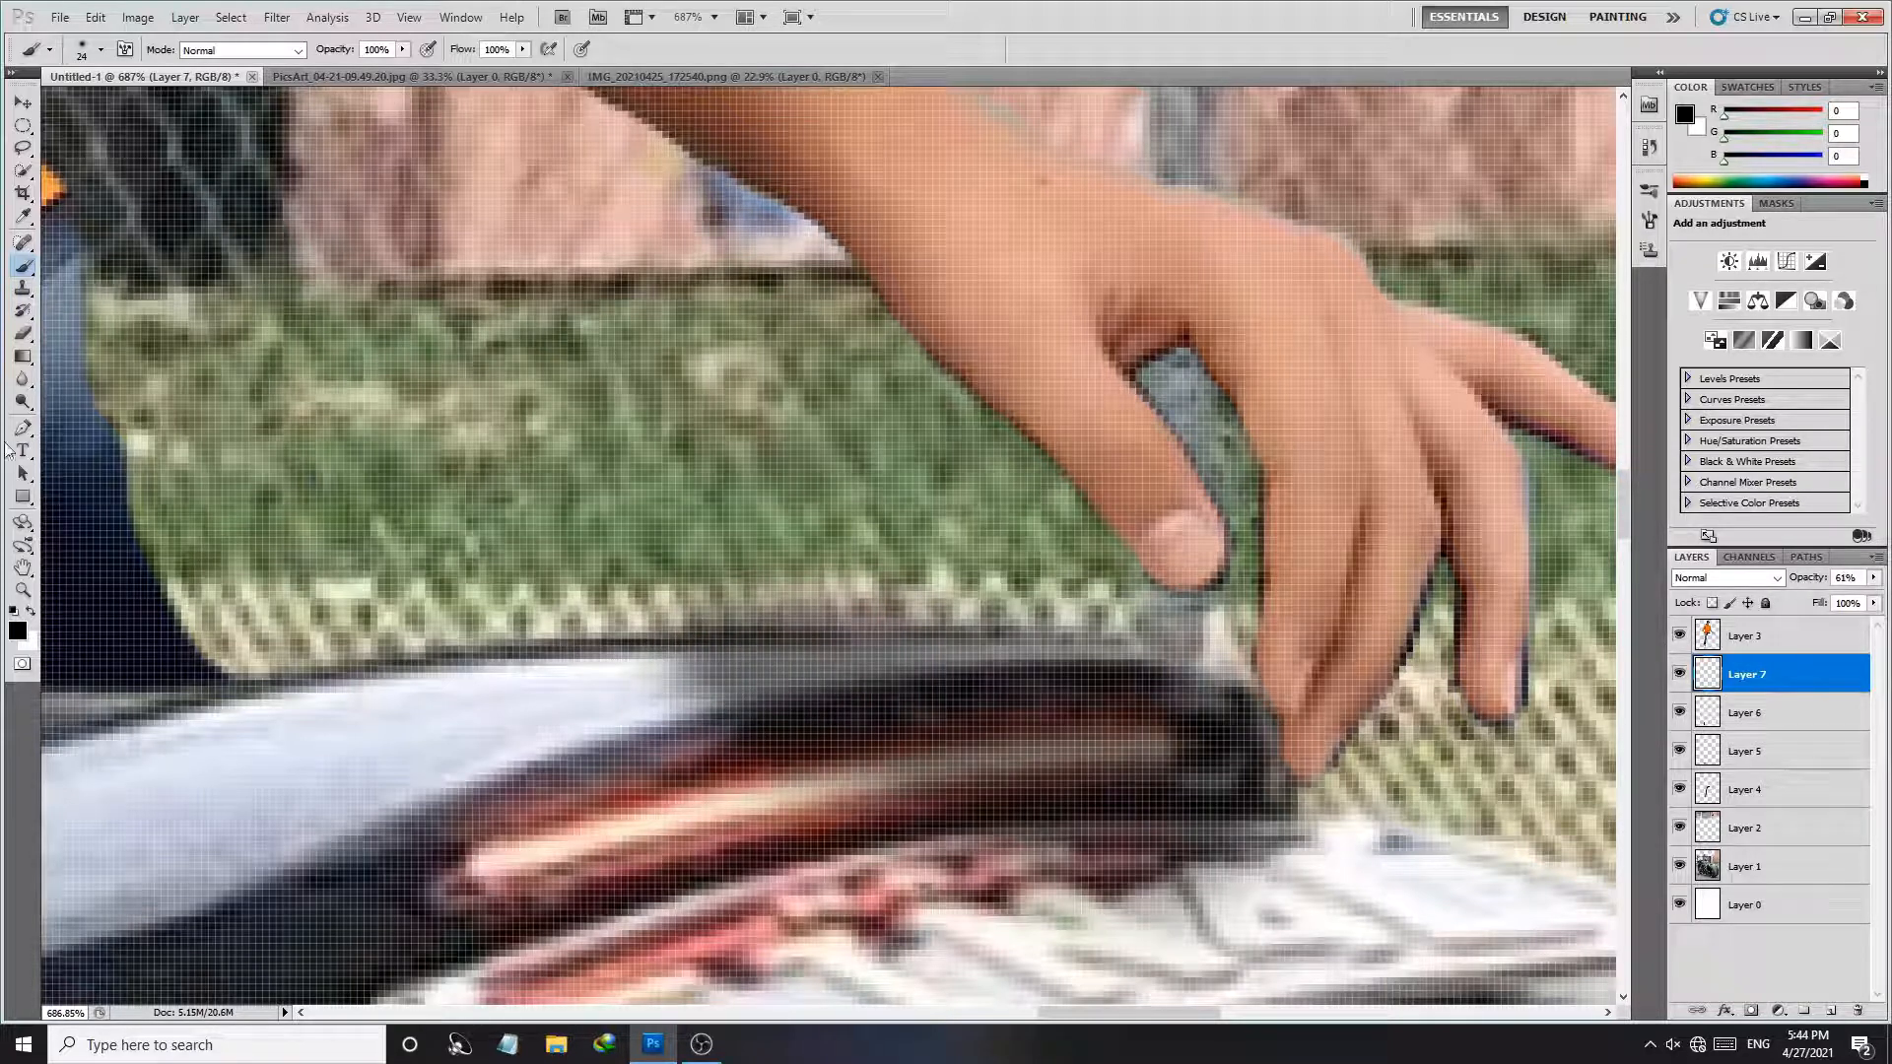
{"action": "left_click", "coordinate": [24, 332]}
{"action": "left_click_drag", "start_coordinate": [611, 542], "coordinate": [680, 542]}
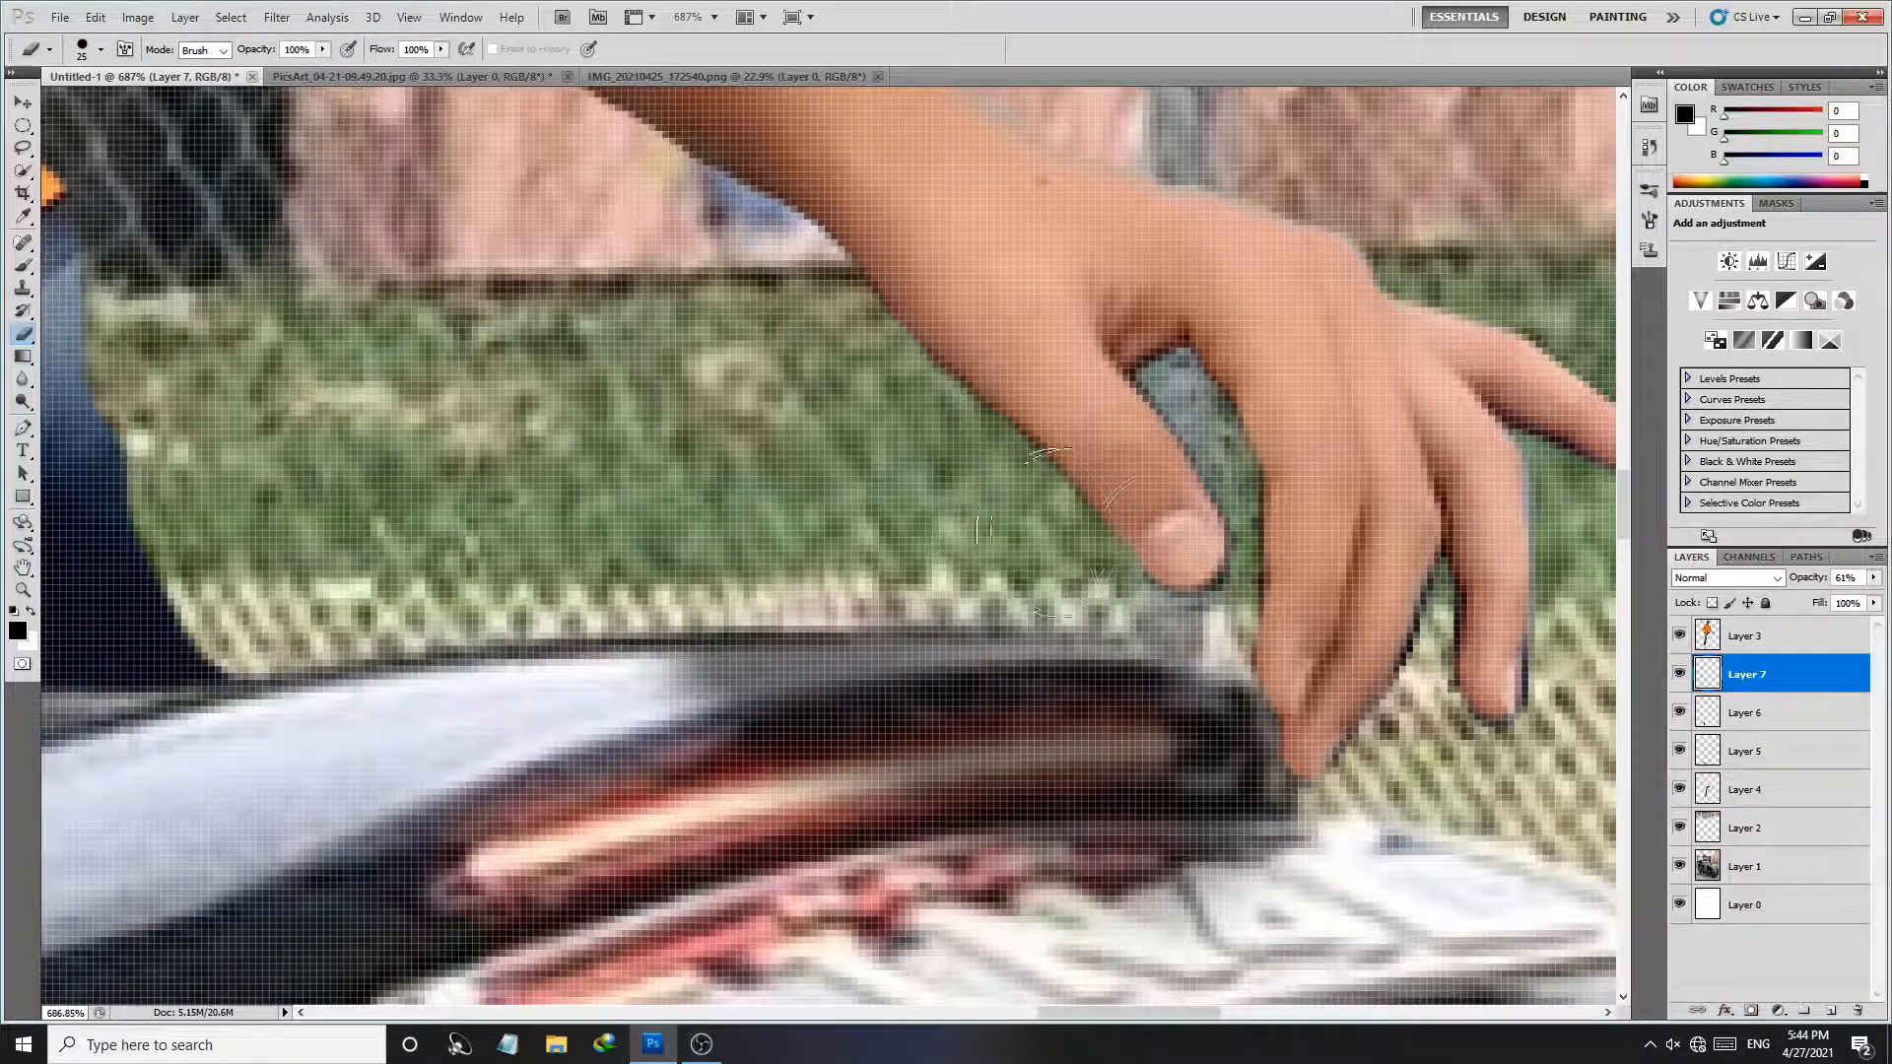
Step: Reduce the hand shadow layer's opacity to 49%, judging it against the whole composite
{"action": "key", "text": "z"}
{"action": "left_click", "coordinate": [1258, 785], "text": "alt"}
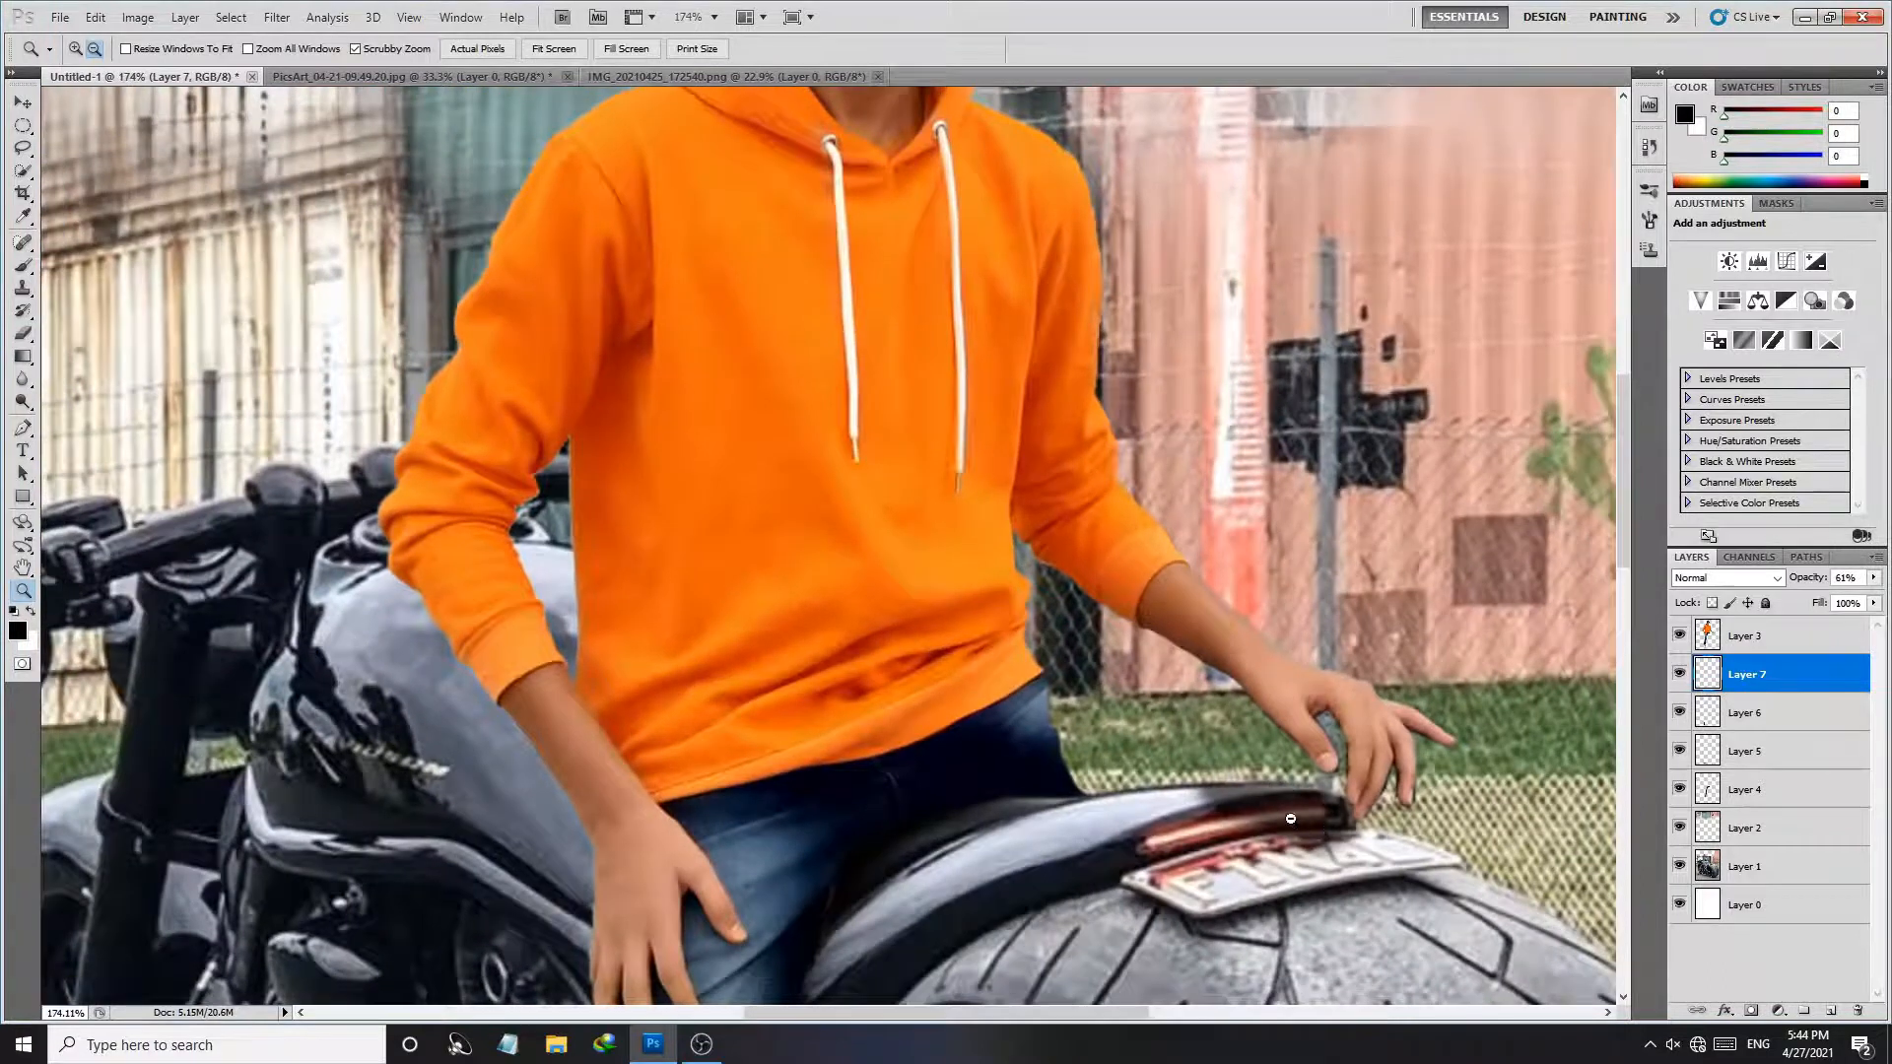
{"action": "left_click", "coordinate": [1291, 819], "text": "alt"}
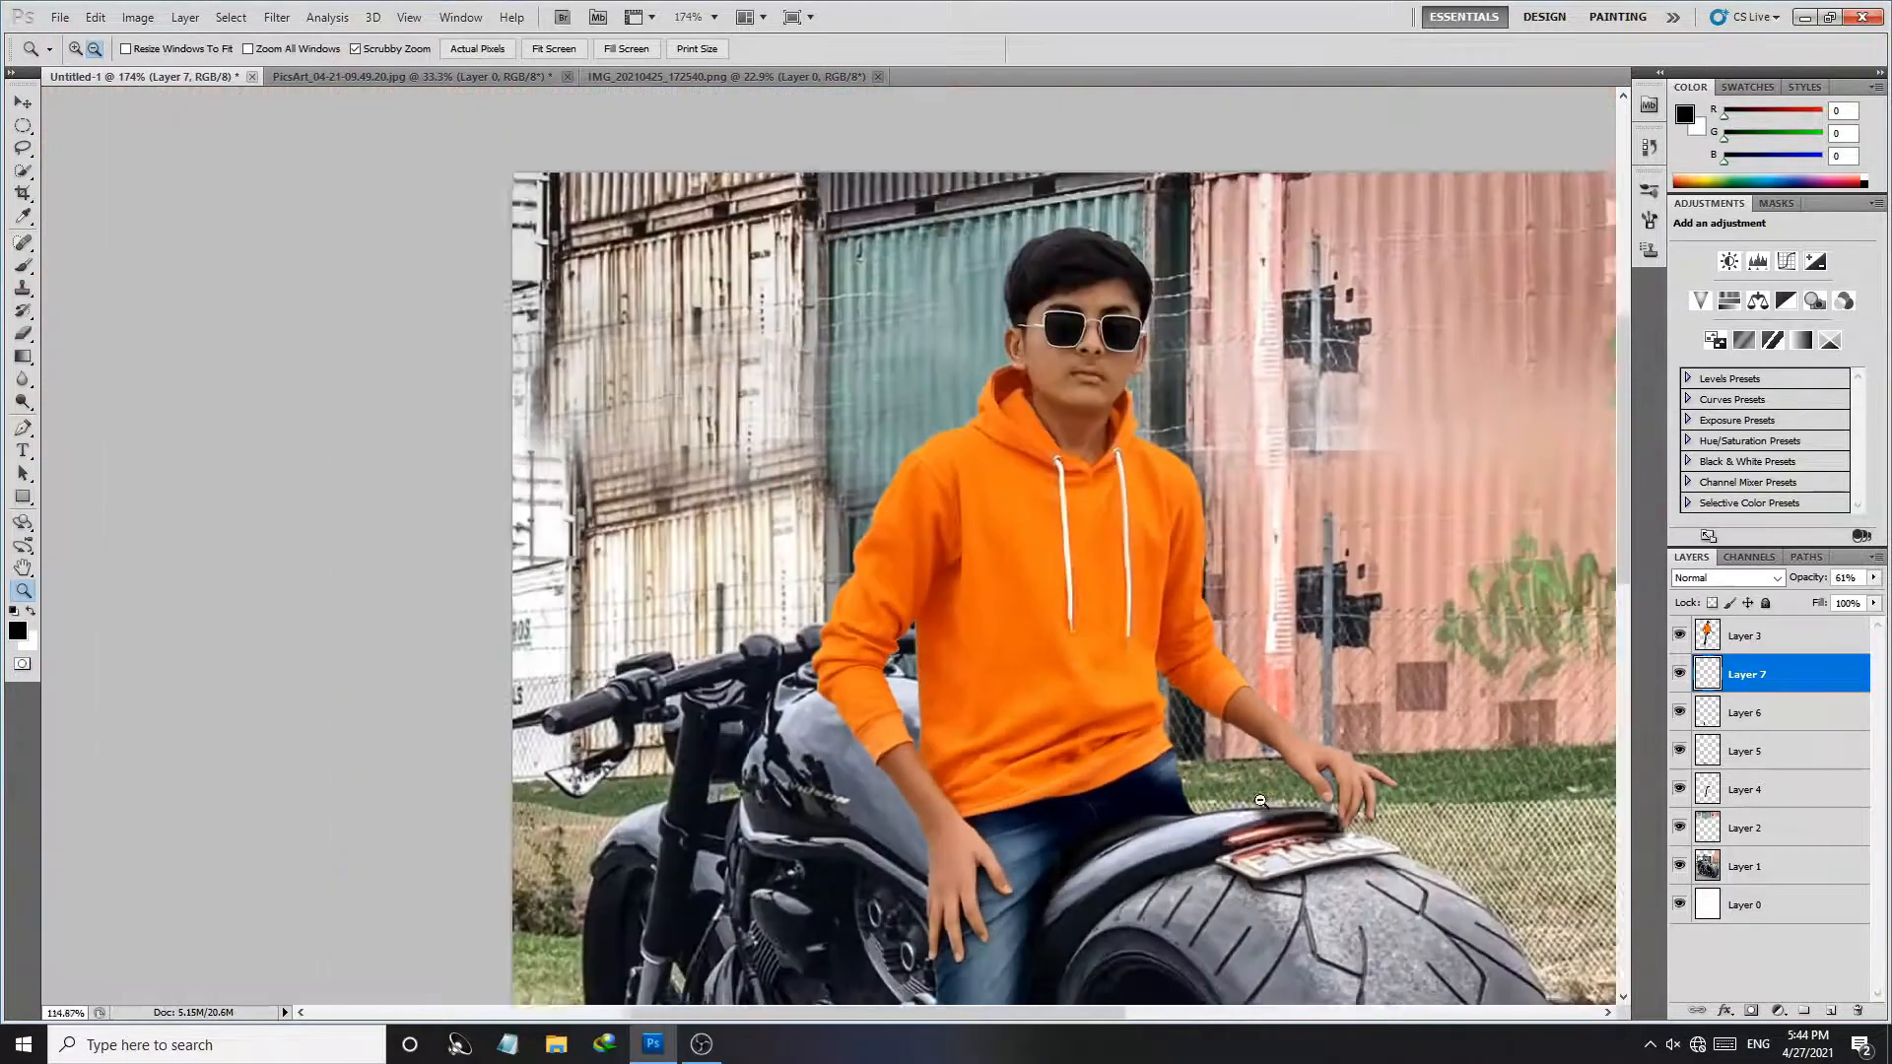
{"action": "key", "text": "e"}
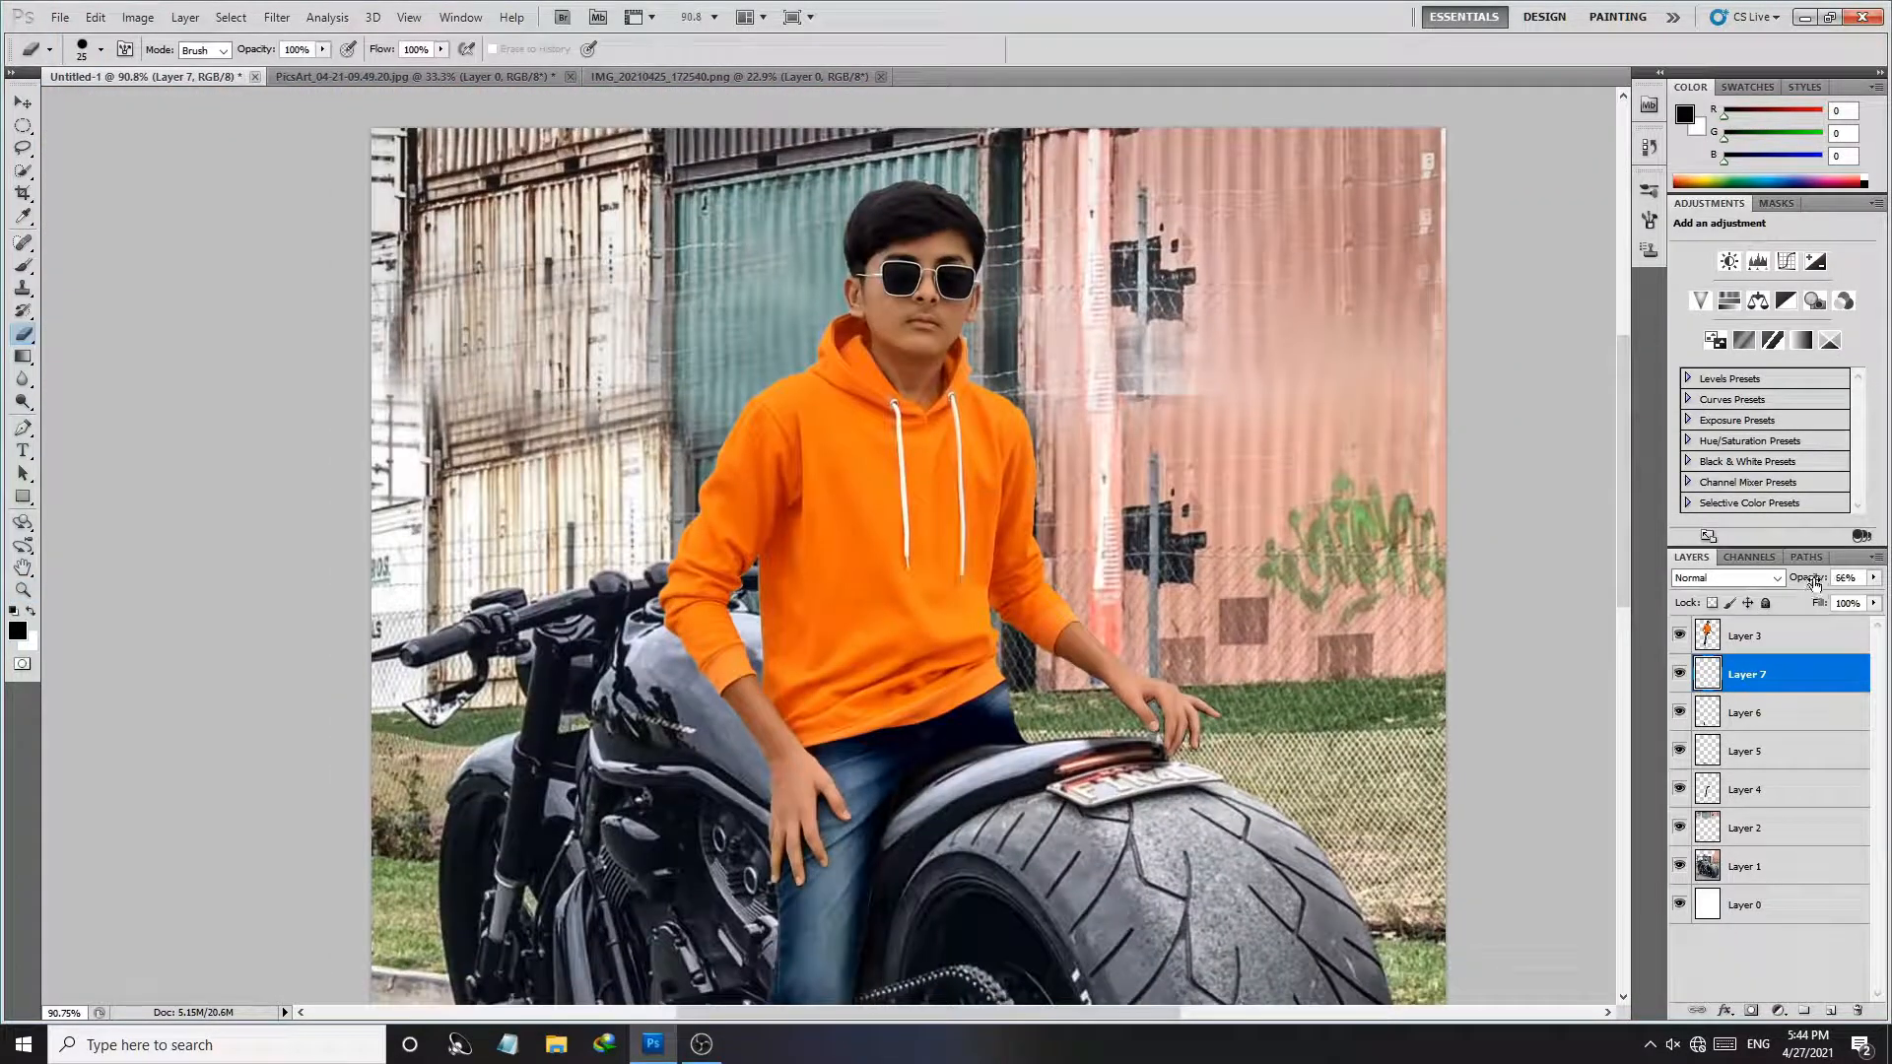
{"action": "key", "text": "z"}
{"action": "left_click", "coordinate": [1143, 791], "text": "alt"}
{"action": "key", "text": "e"}
{"action": "mouse_move", "coordinate": [1145, 803]}
{"action": "left_mouse_down"}
{"action": "mouse_move", "coordinate": [1043, 578]}
{"action": "mouse_move", "coordinate": [1038, 660]}
{"action": "left_mouse_up"}
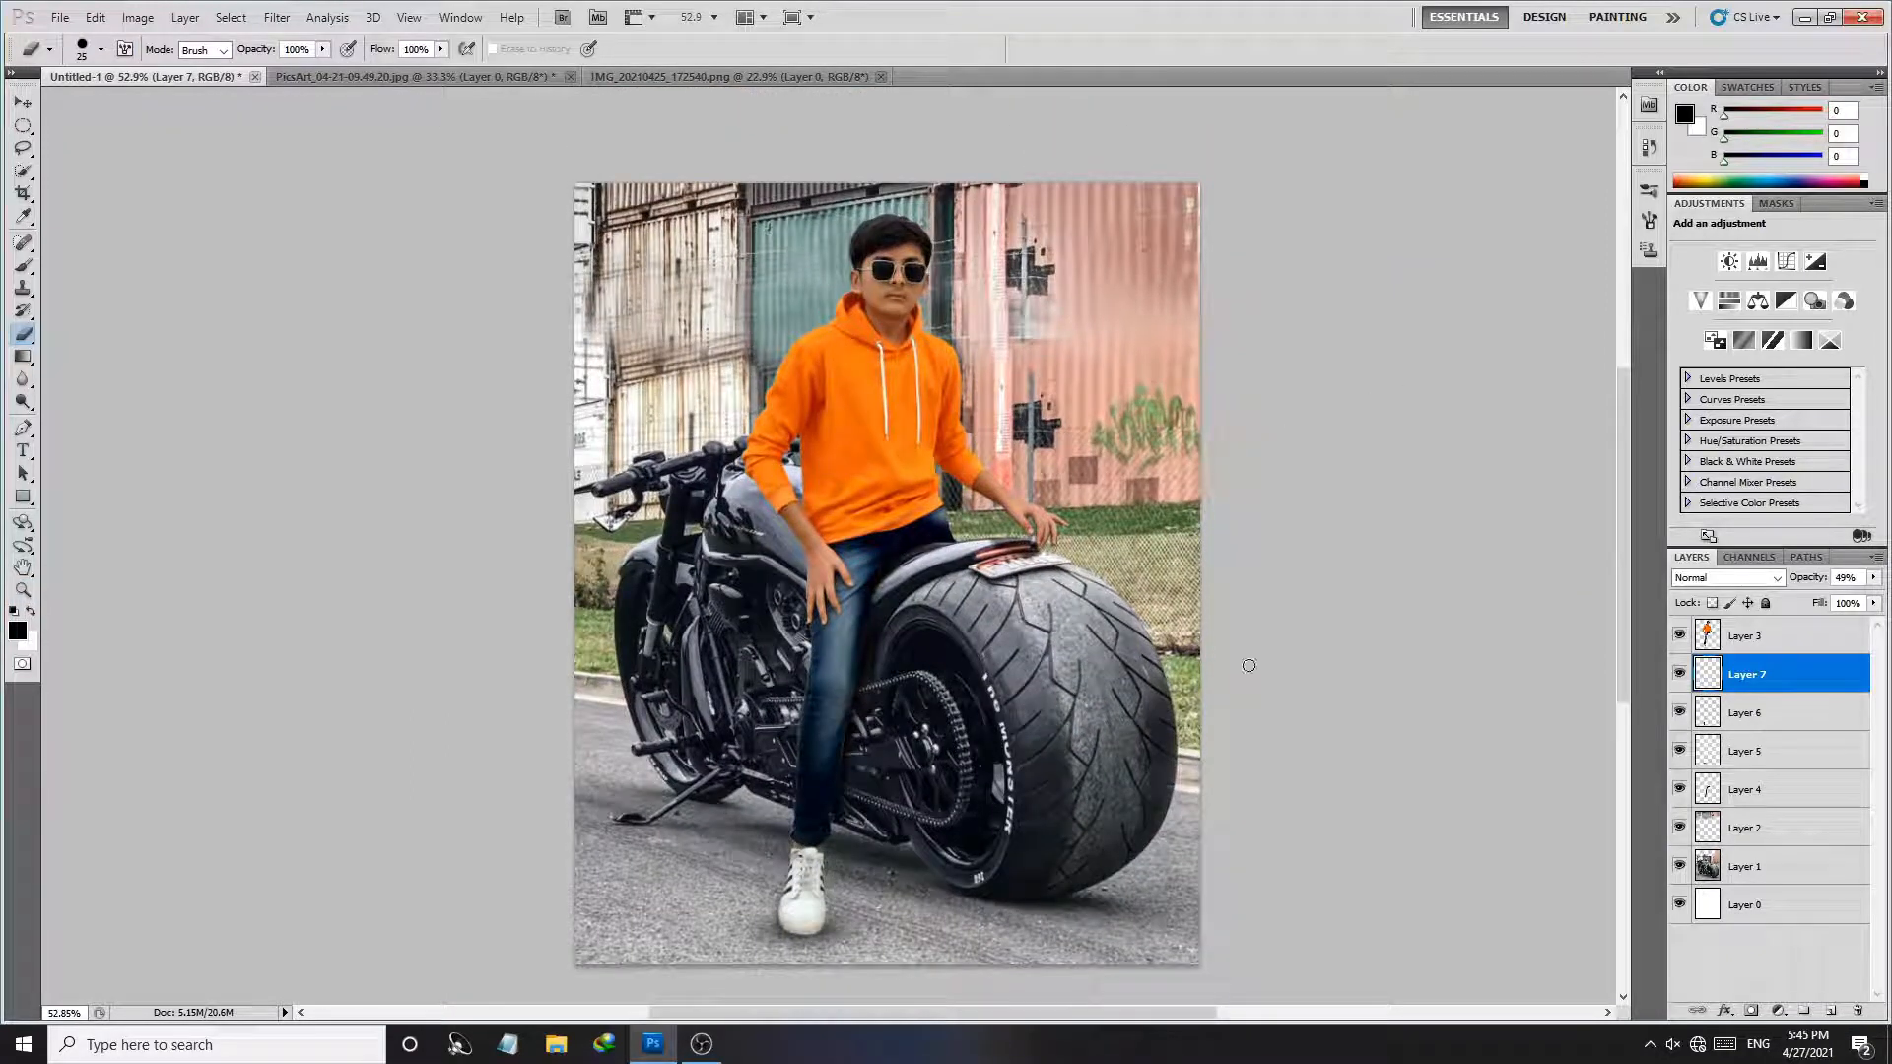
Step: Create a new empty layer directly above the man's cut-out on Layer 3
{"action": "key", "text": "z"}
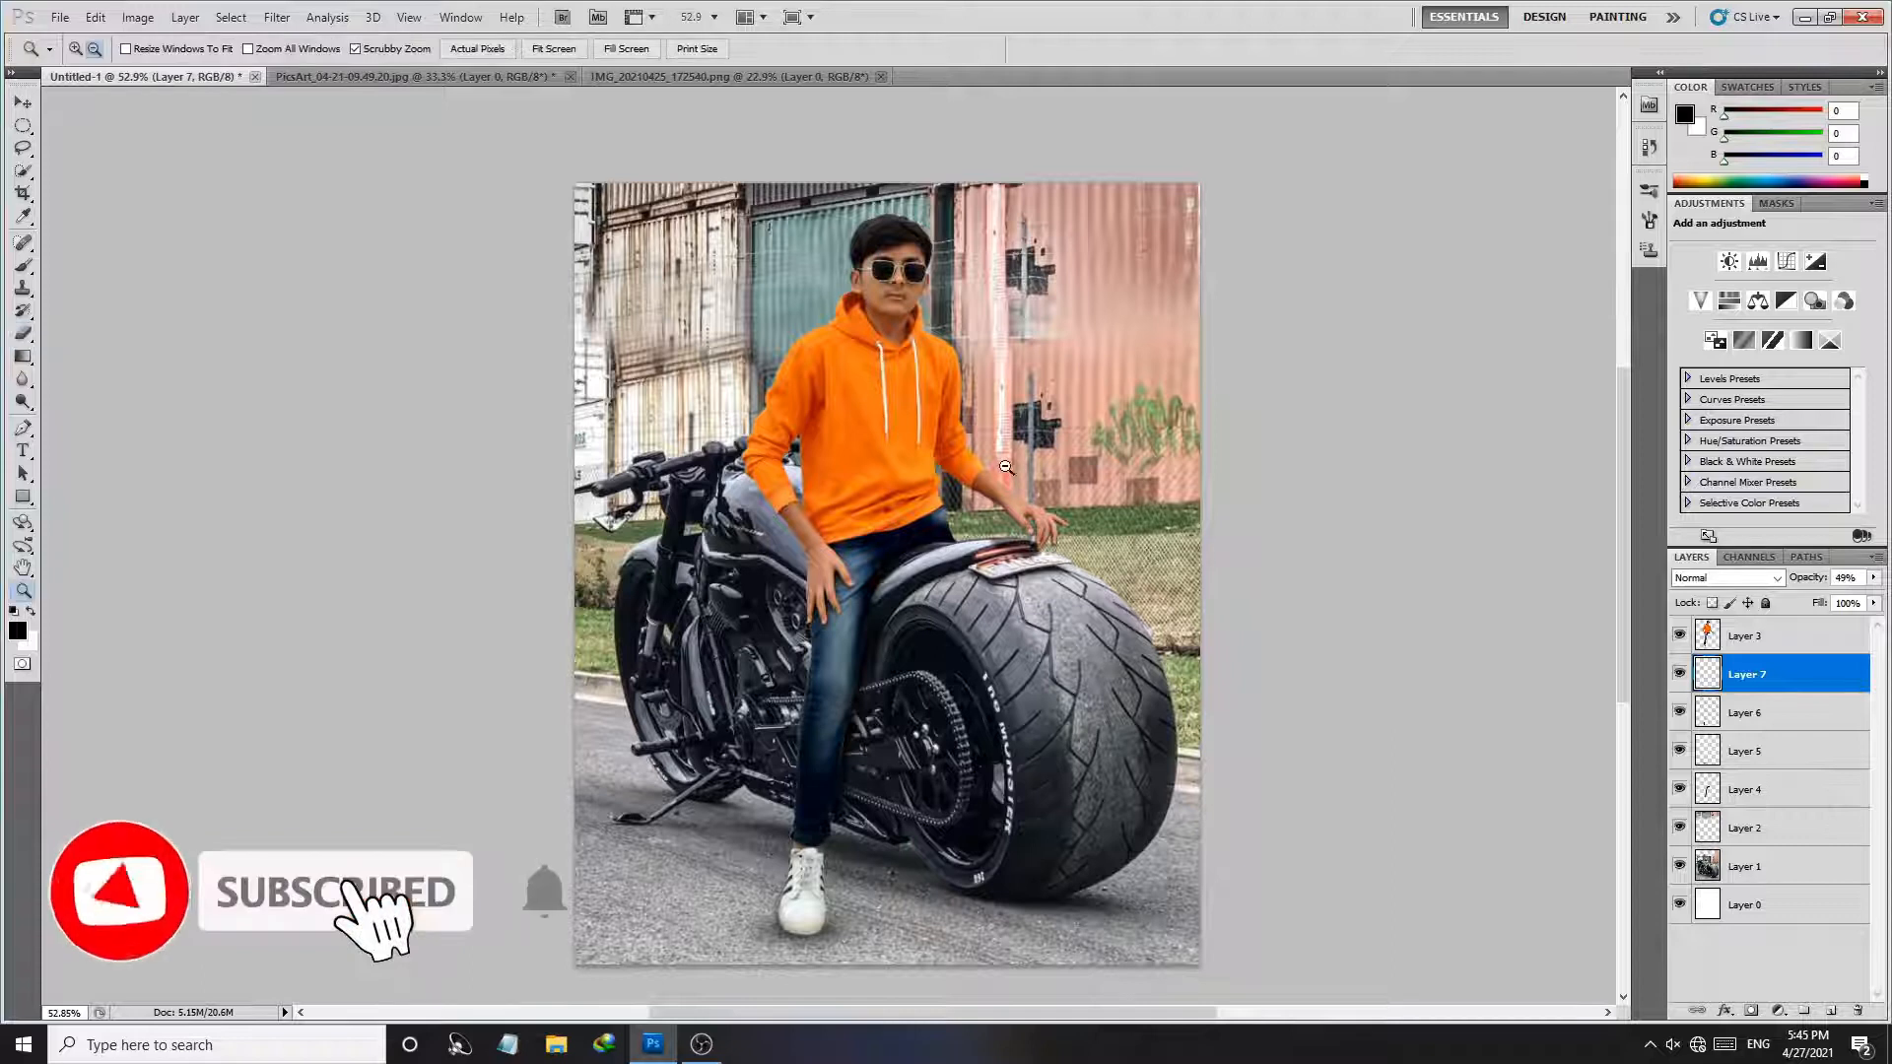
{"action": "left_click", "coordinate": [1006, 467], "text": "alt"}
{"action": "key", "text": "e"}
{"action": "mouse_move", "coordinate": [910, 485]}
{"action": "left_mouse_down"}
{"action": "mouse_move", "coordinate": [794, 504]}
{"action": "mouse_move", "coordinate": [812, 512]}
{"action": "left_mouse_up"}
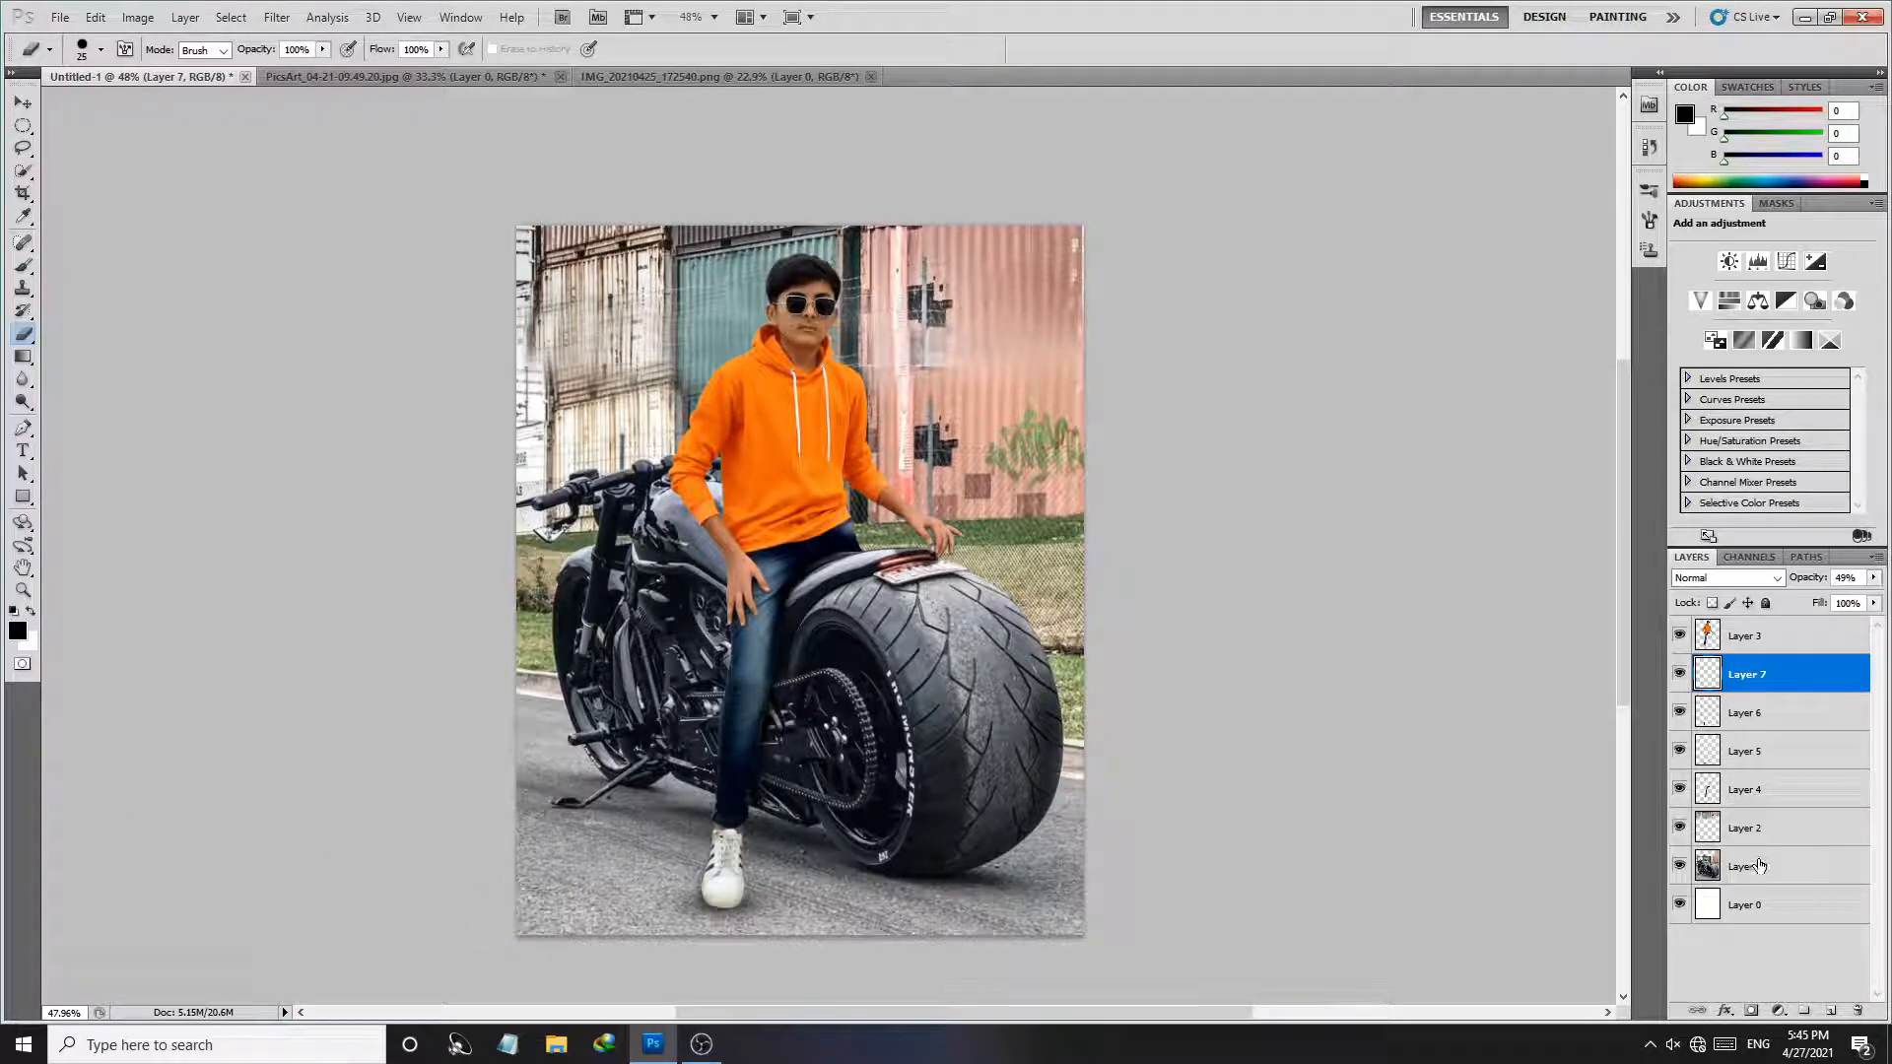
{"action": "left_click", "coordinate": [1774, 641]}
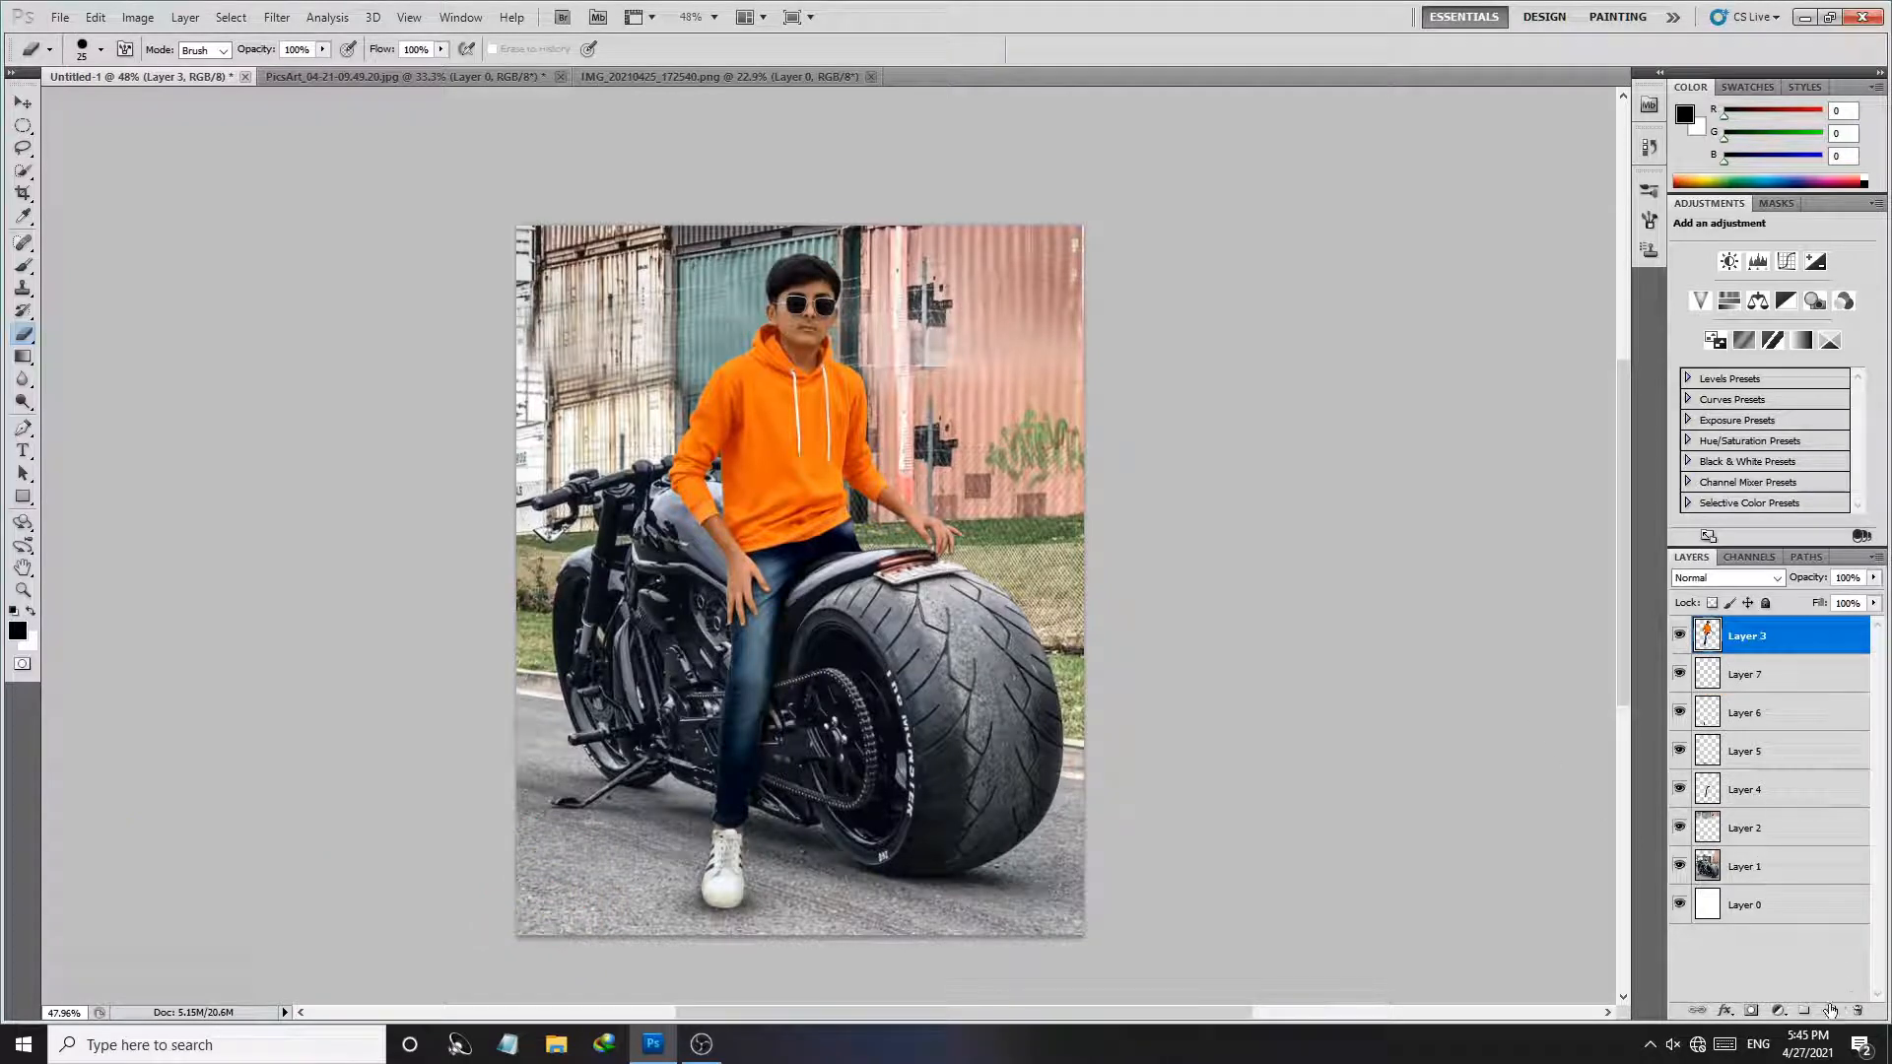
{"action": "left_click", "coordinate": [1826, 1013]}
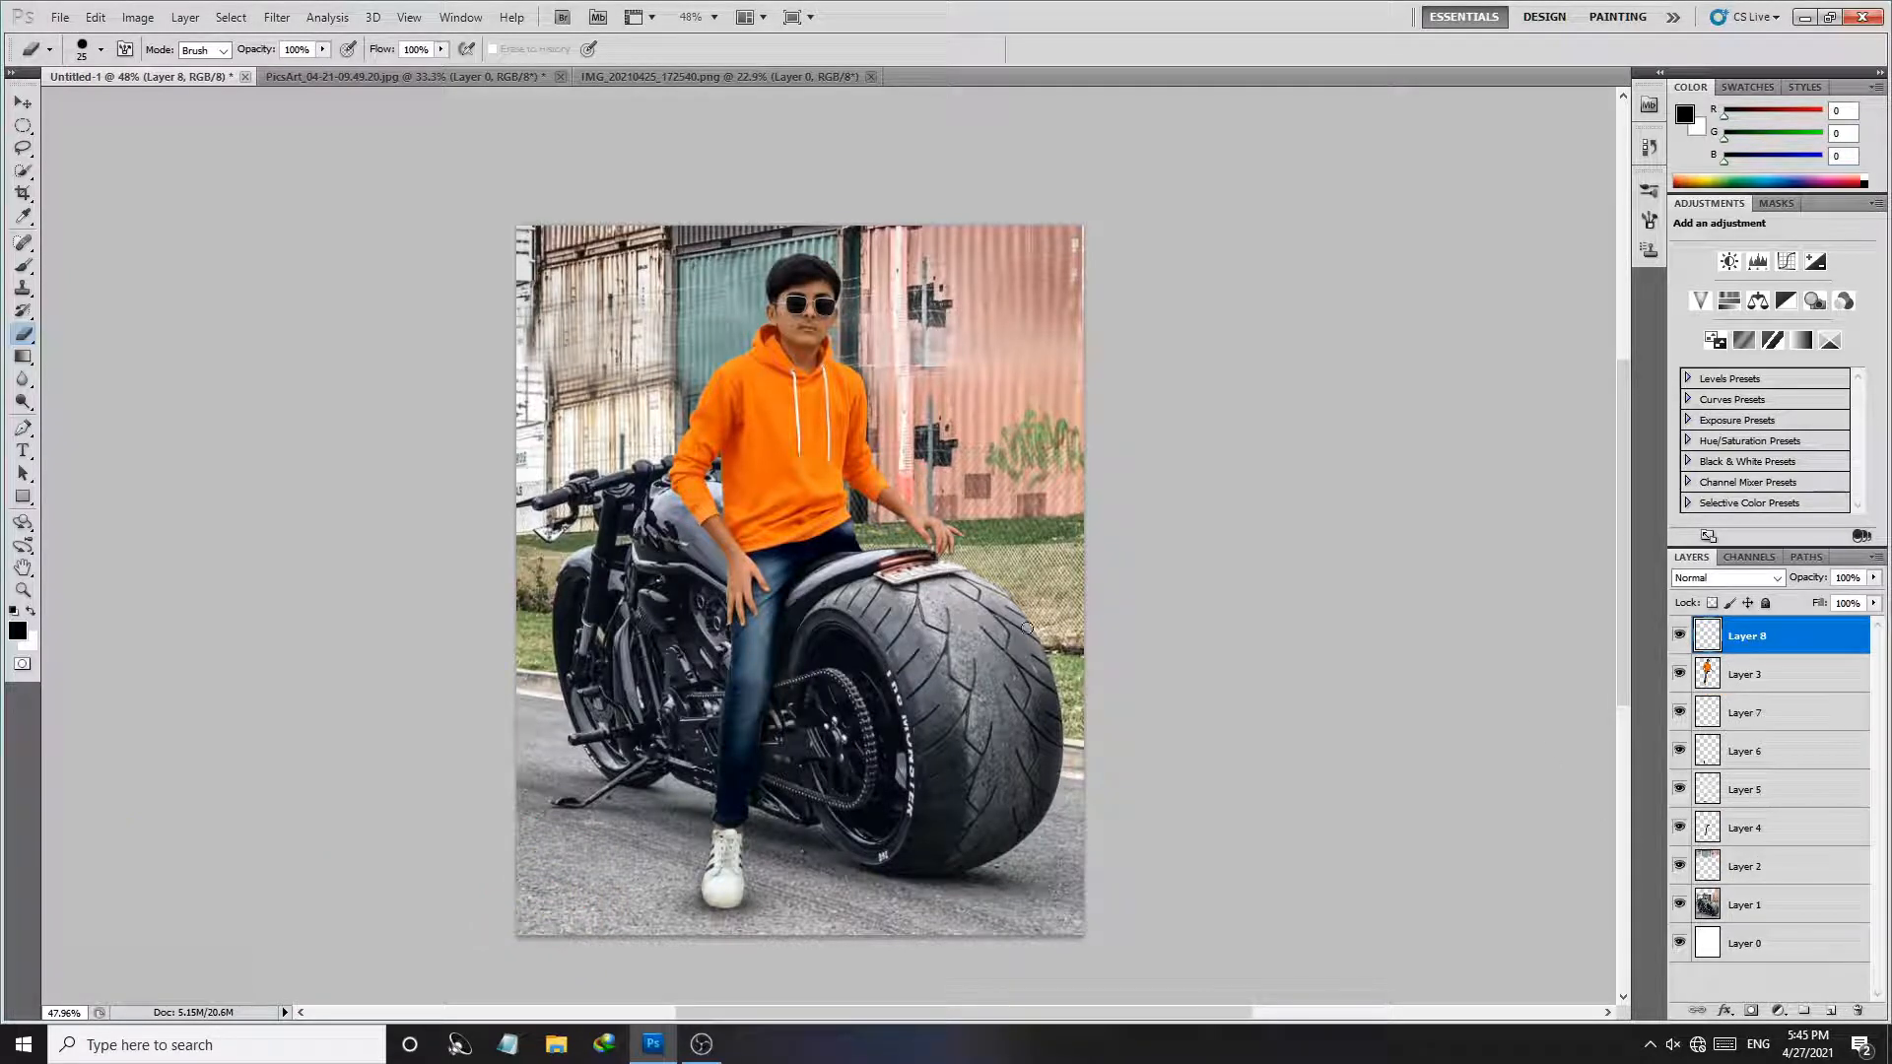